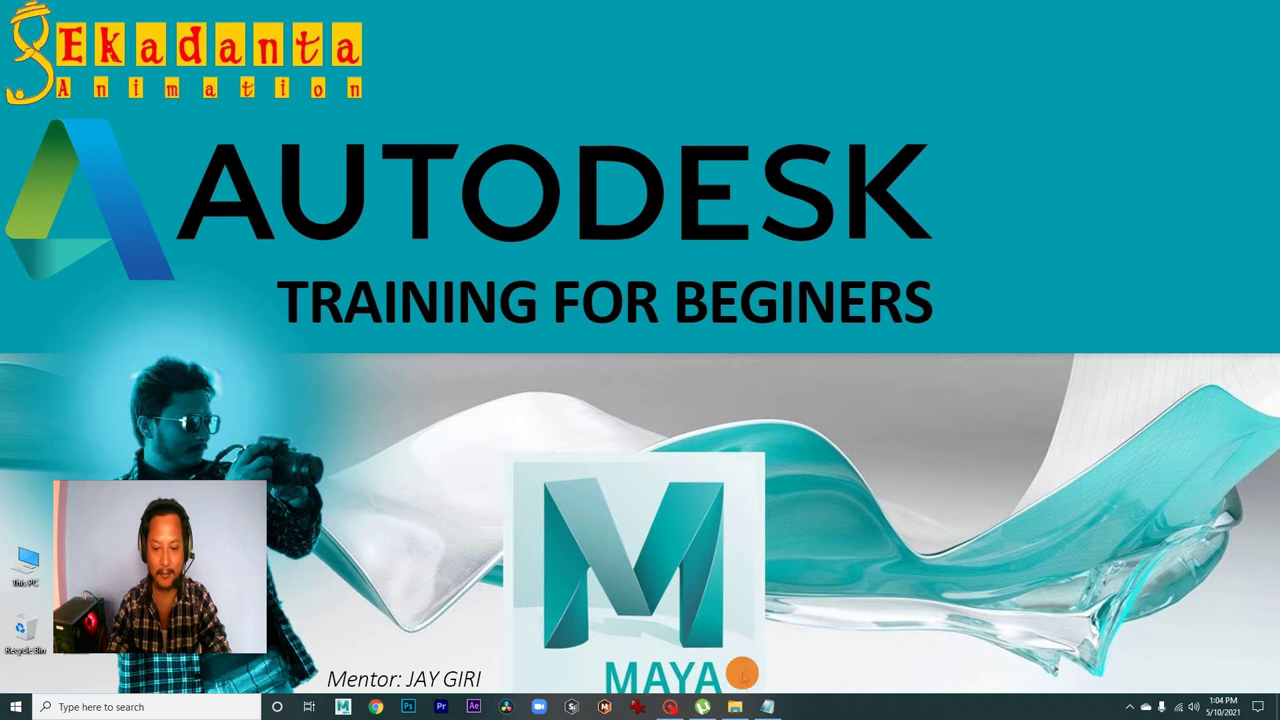
- Write 'Extrude, Bevel, Insert edgeloop tool, Smooth or mesh smooth' in Notepad, then minimize it
left_click(767, 707)
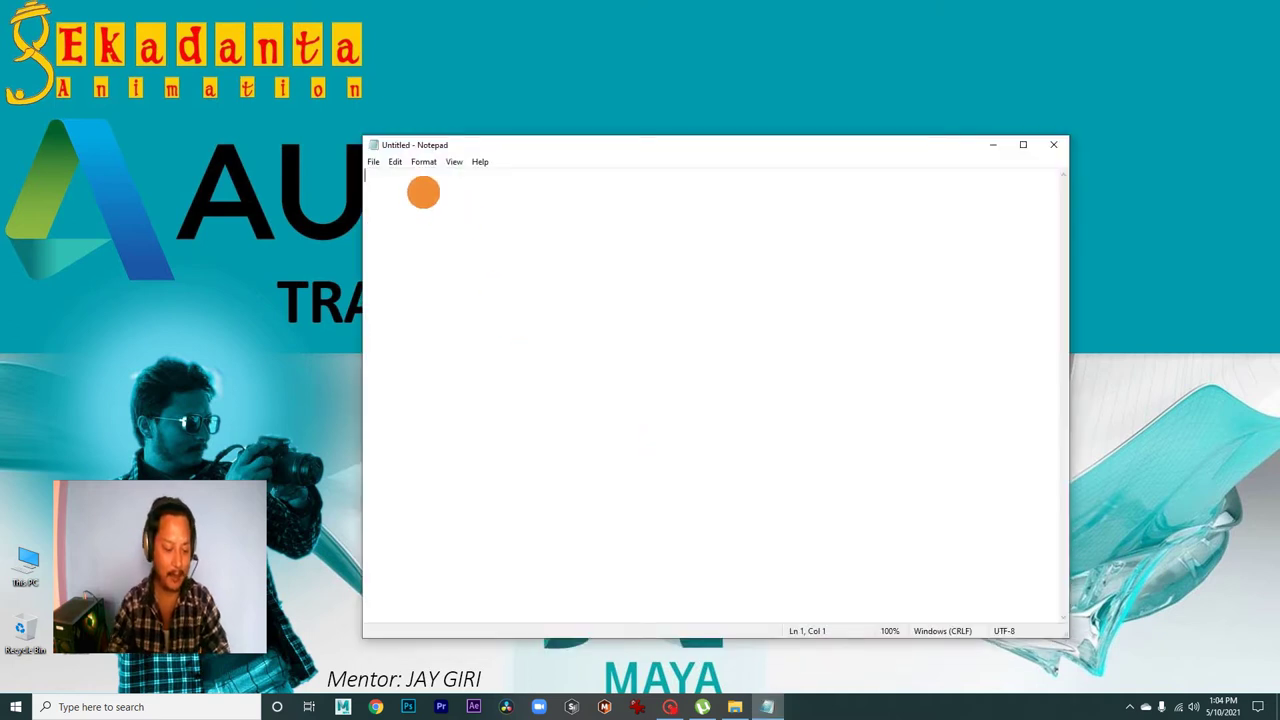
type("Extrude ")
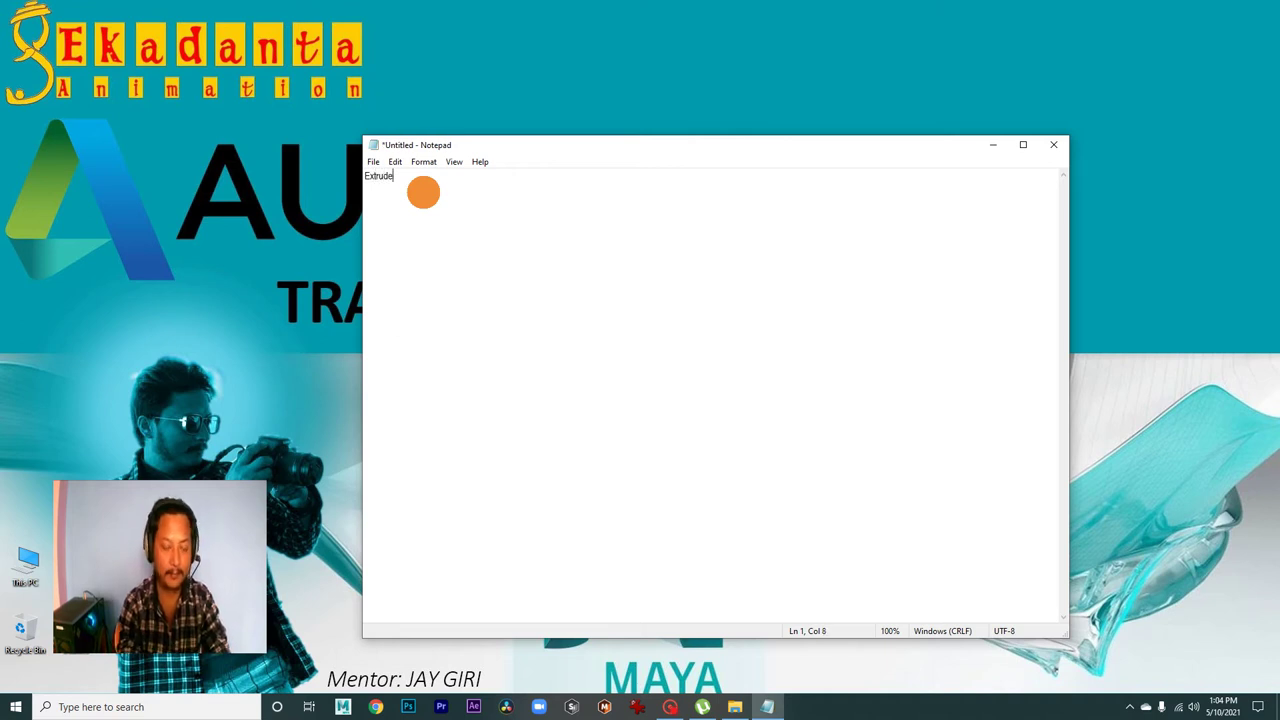
type("Bevel ")
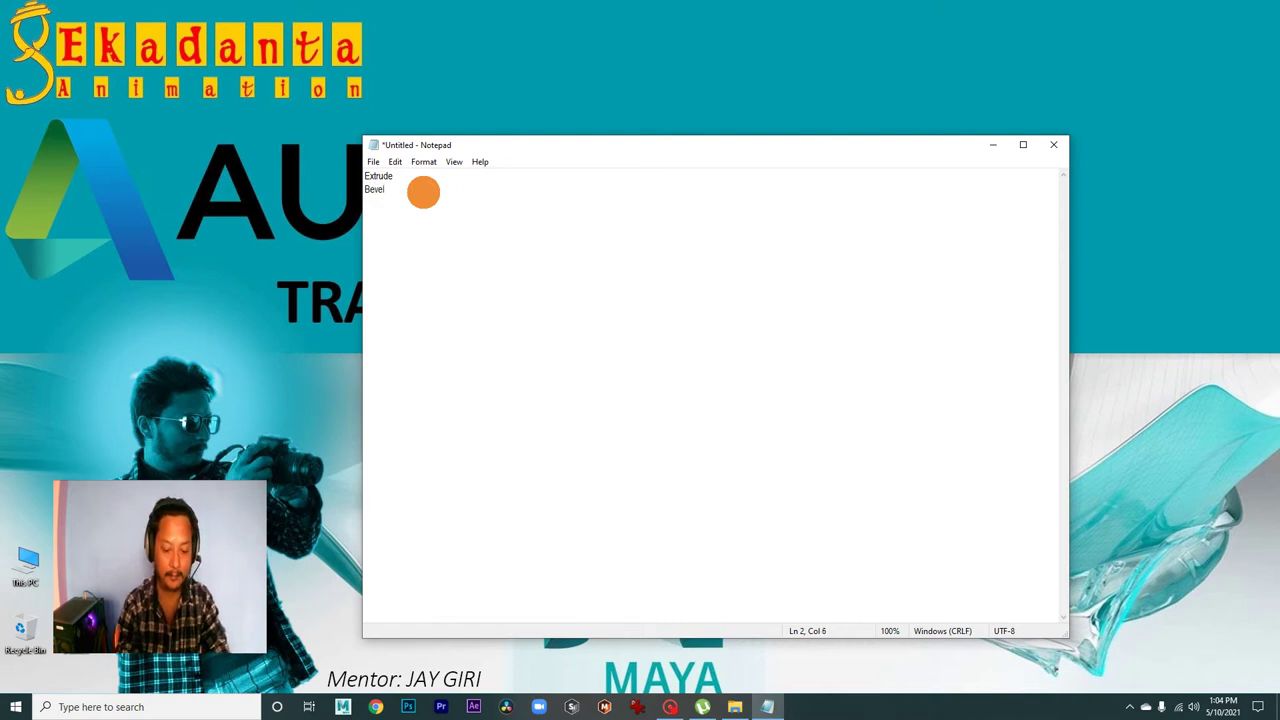
type("Insert ")
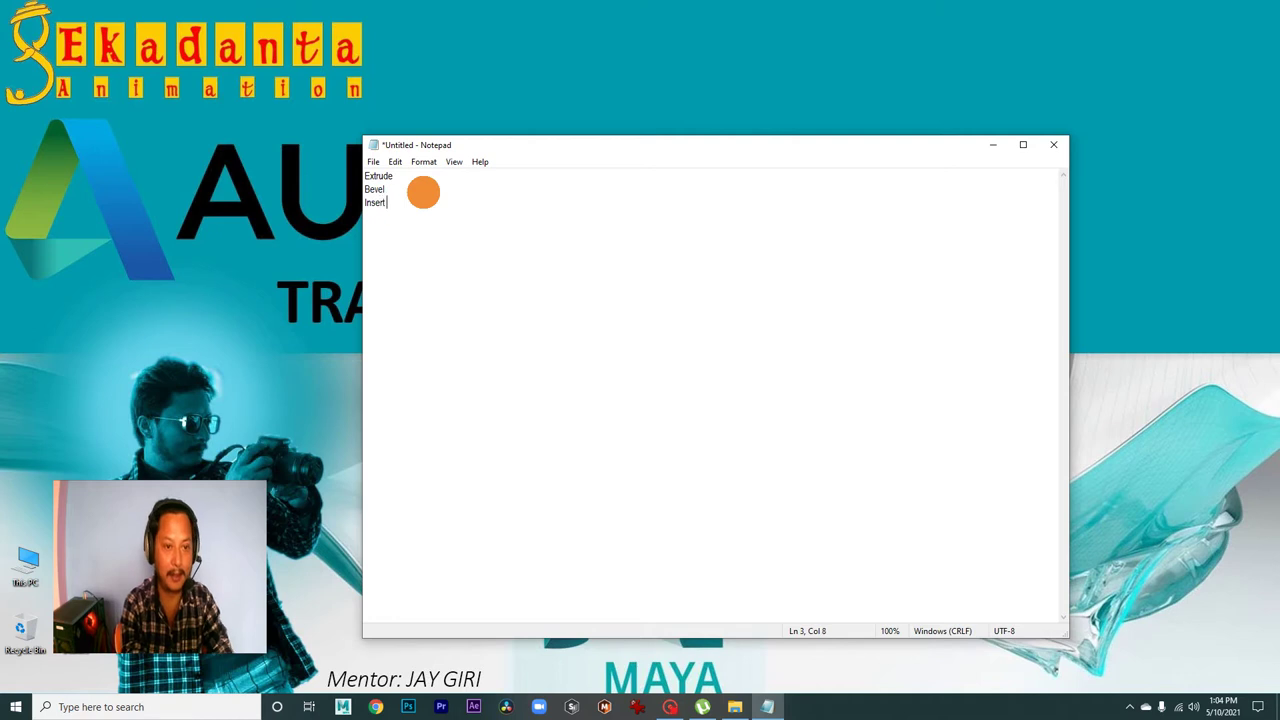
type("edgeloop ")
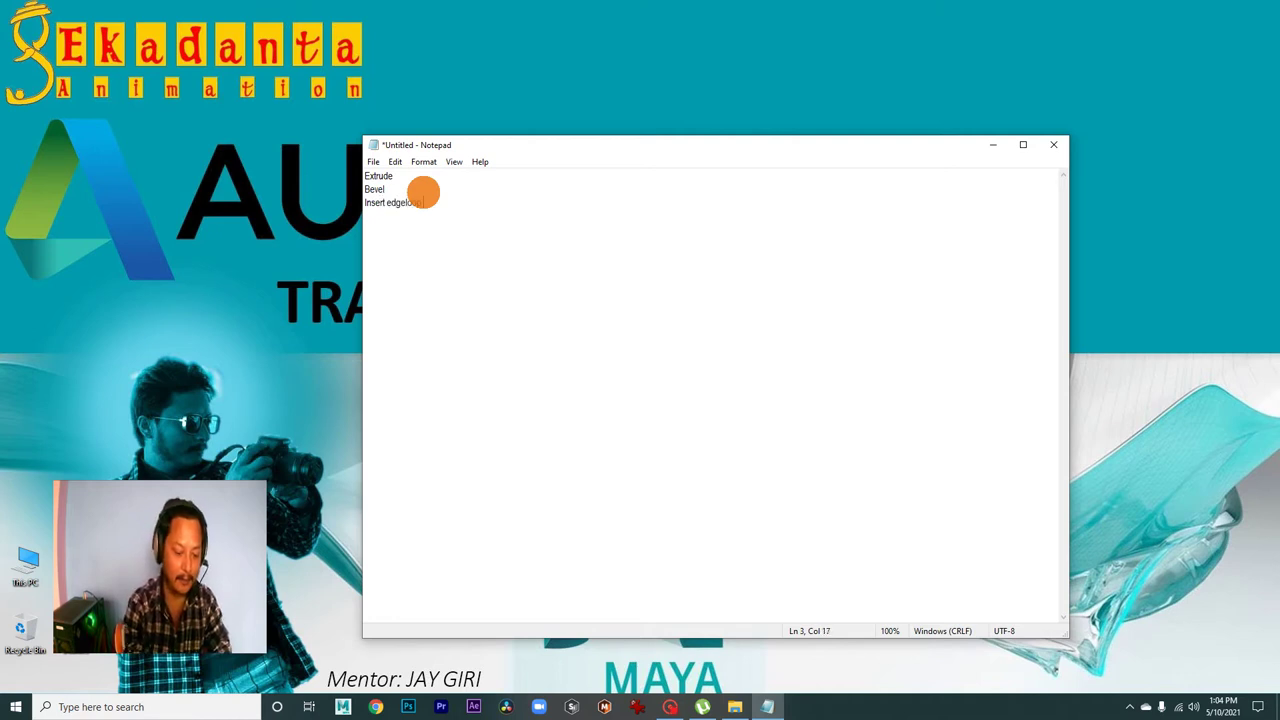
type("tool ")
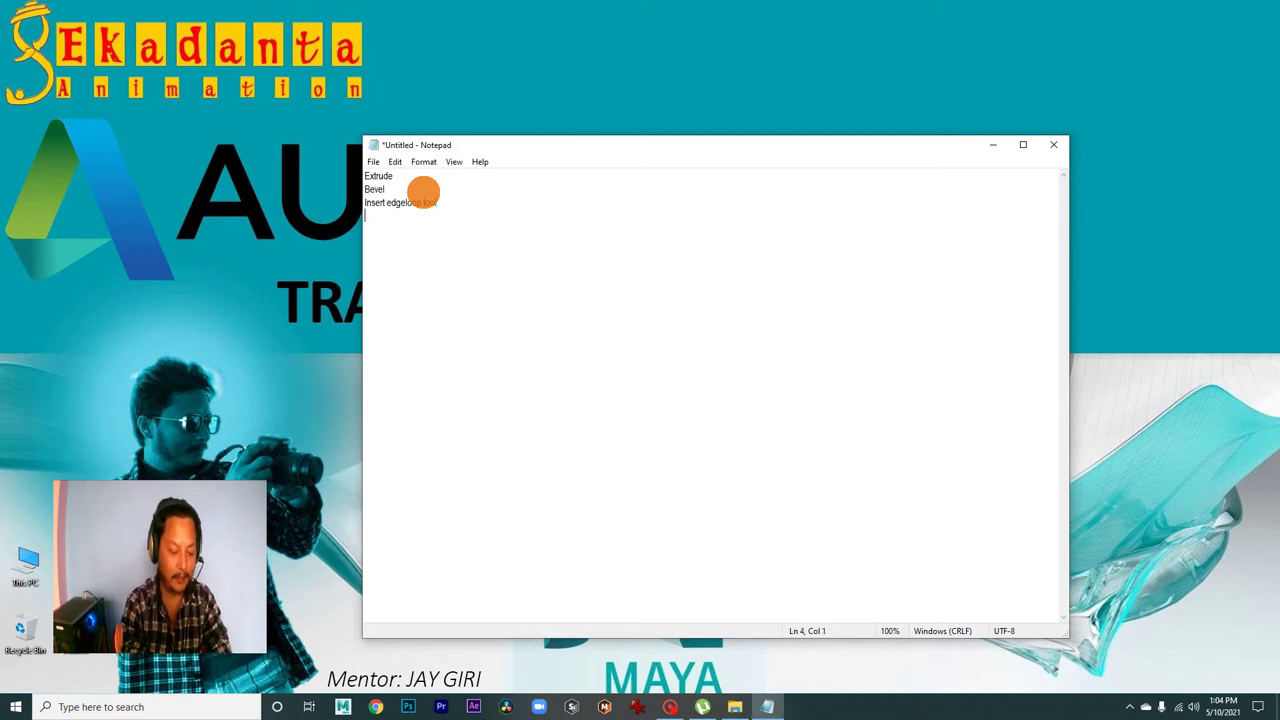
type("Smoo")
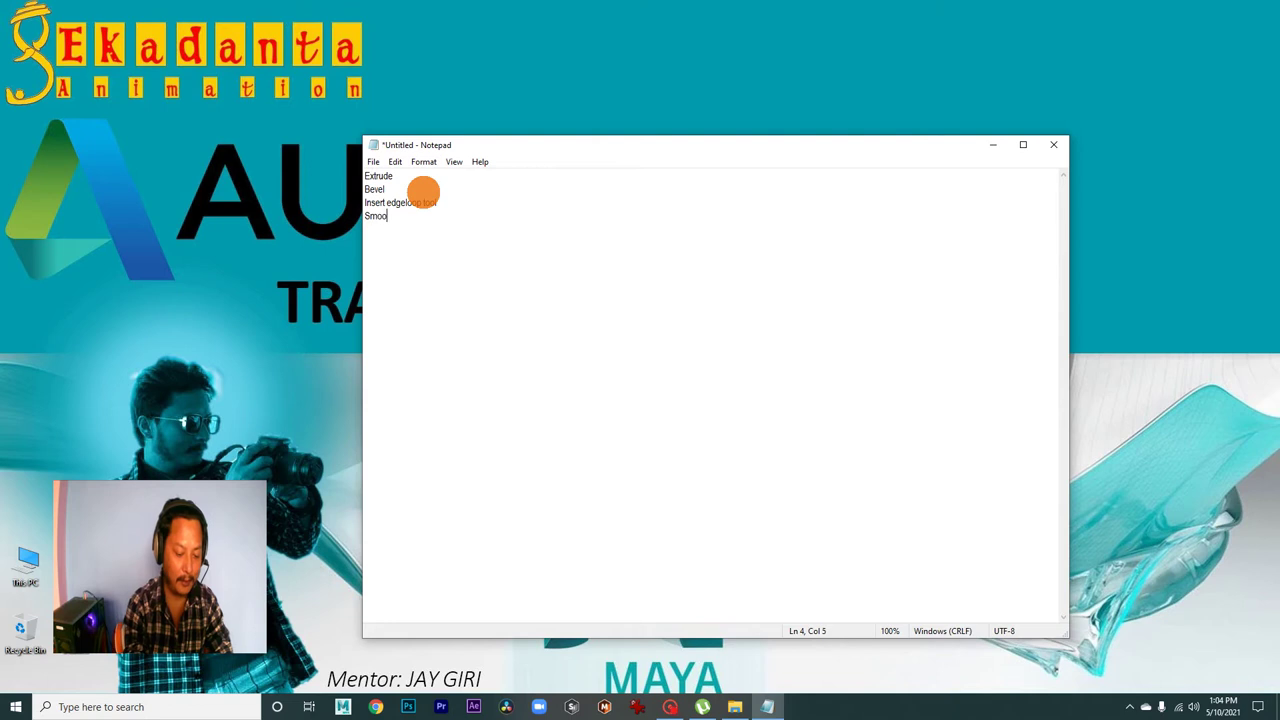
type("th or mesh smooth")
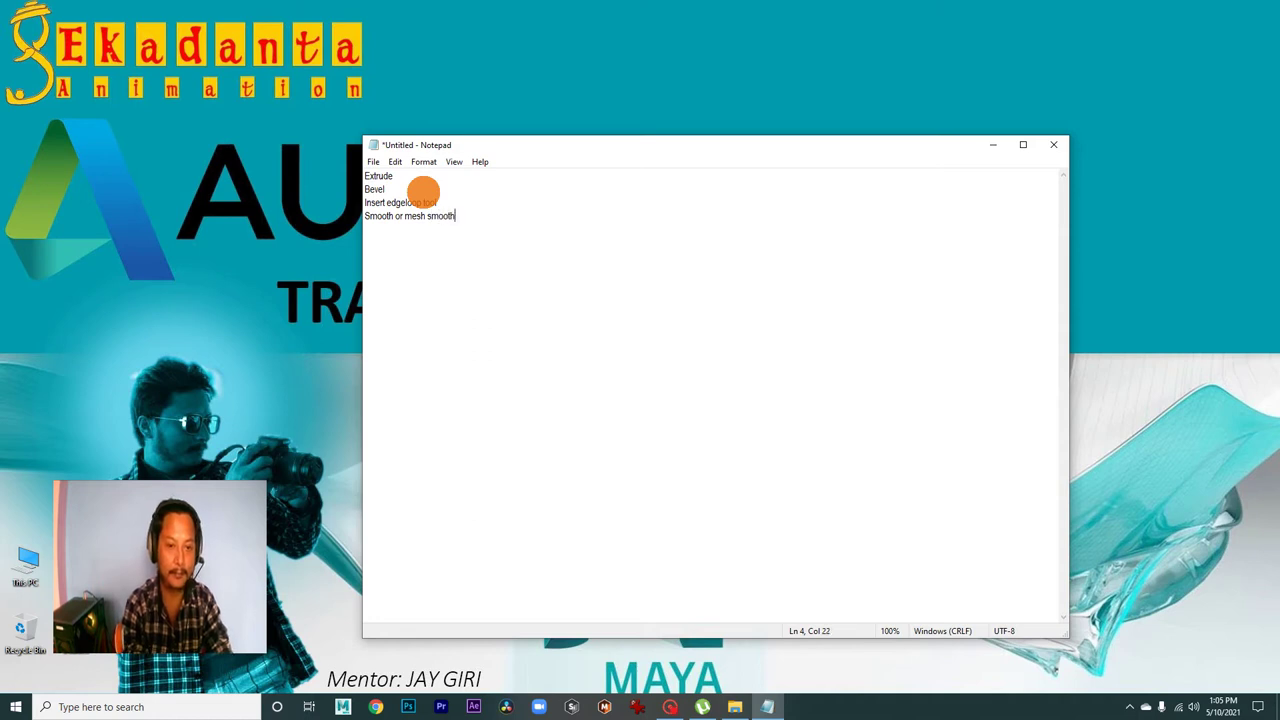
type("..")
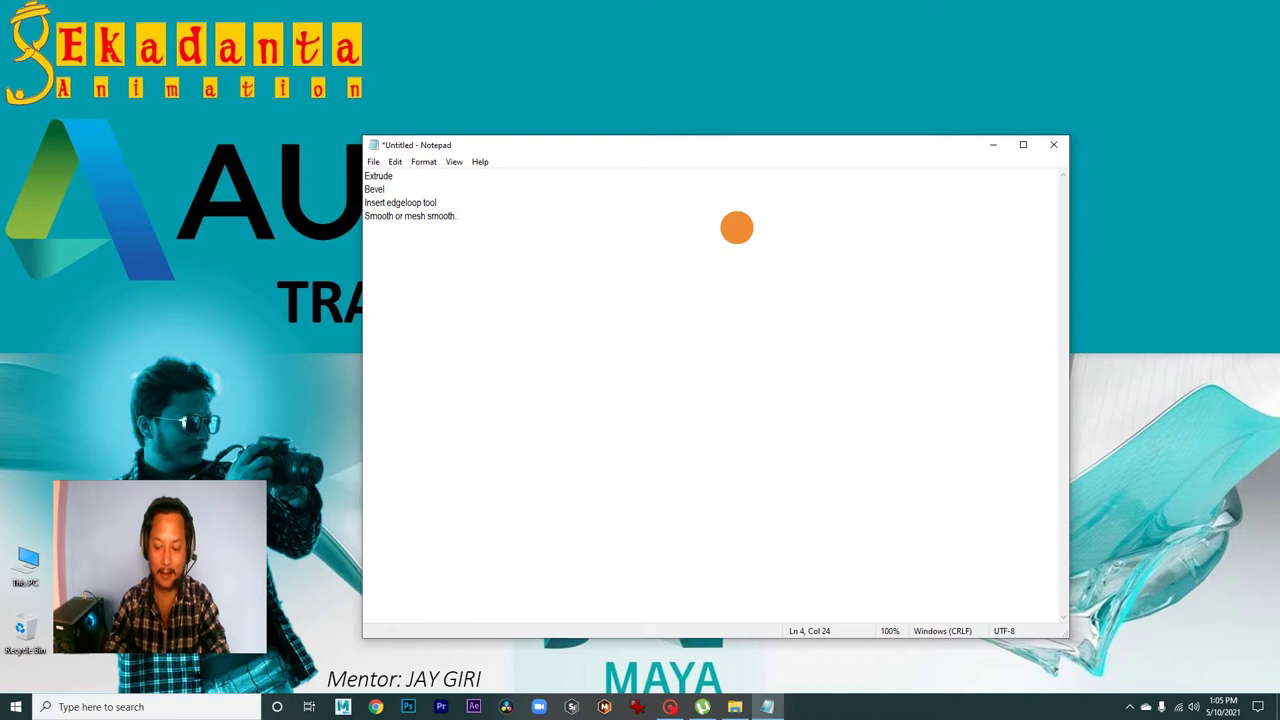
left_click(993, 145)
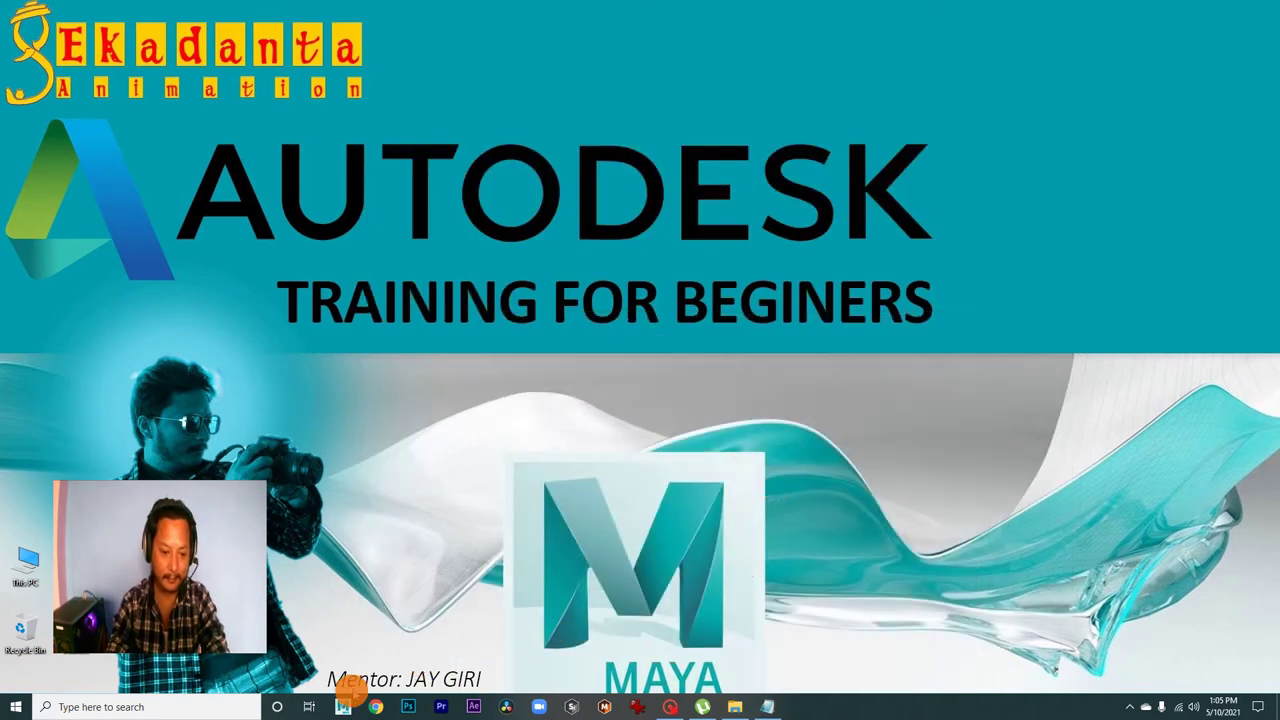
- Launch Maya 2020 to an empty scene, minimize the Outliner, and bring the Notepad list forward
left_click(343, 706)
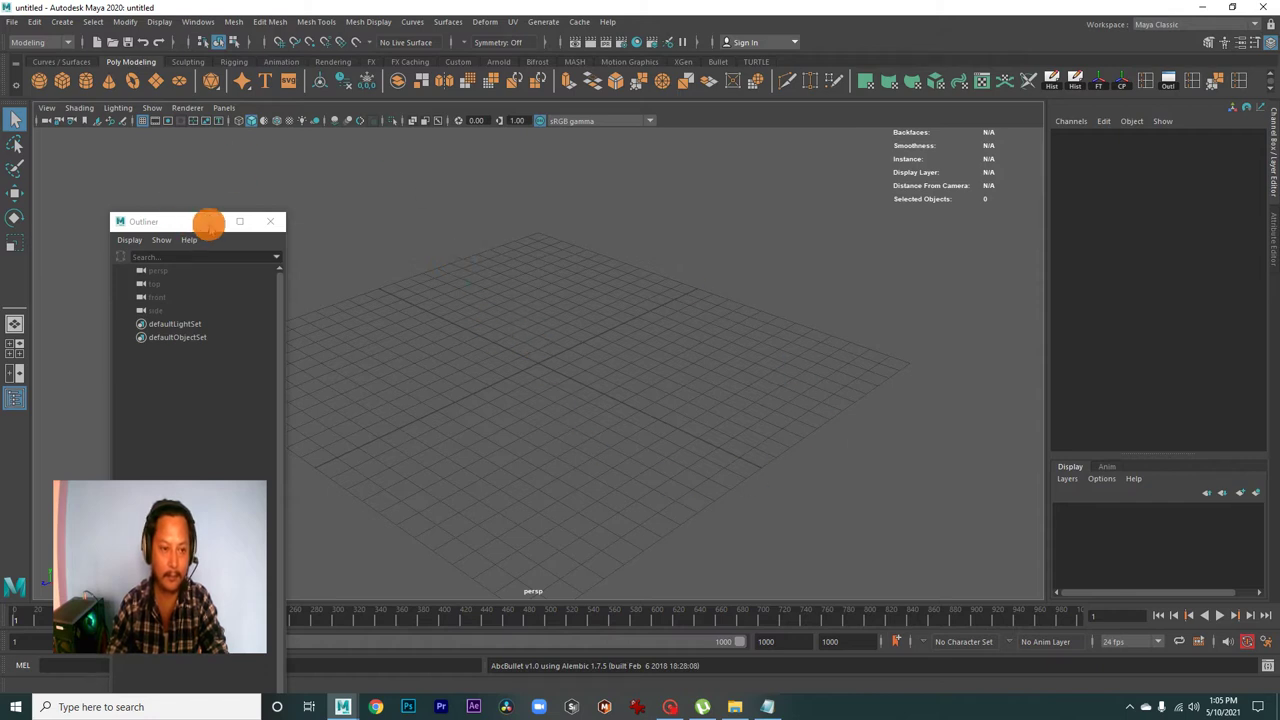
left_click(209, 222)
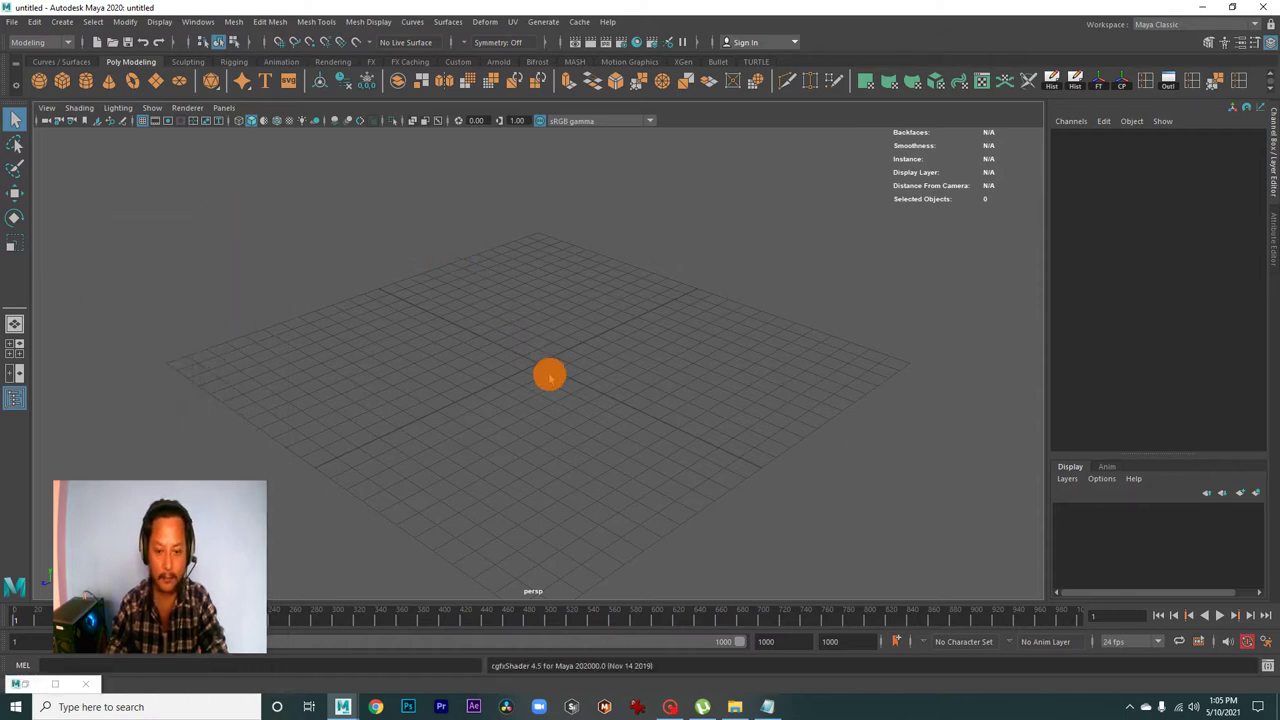
left_click(769, 703)
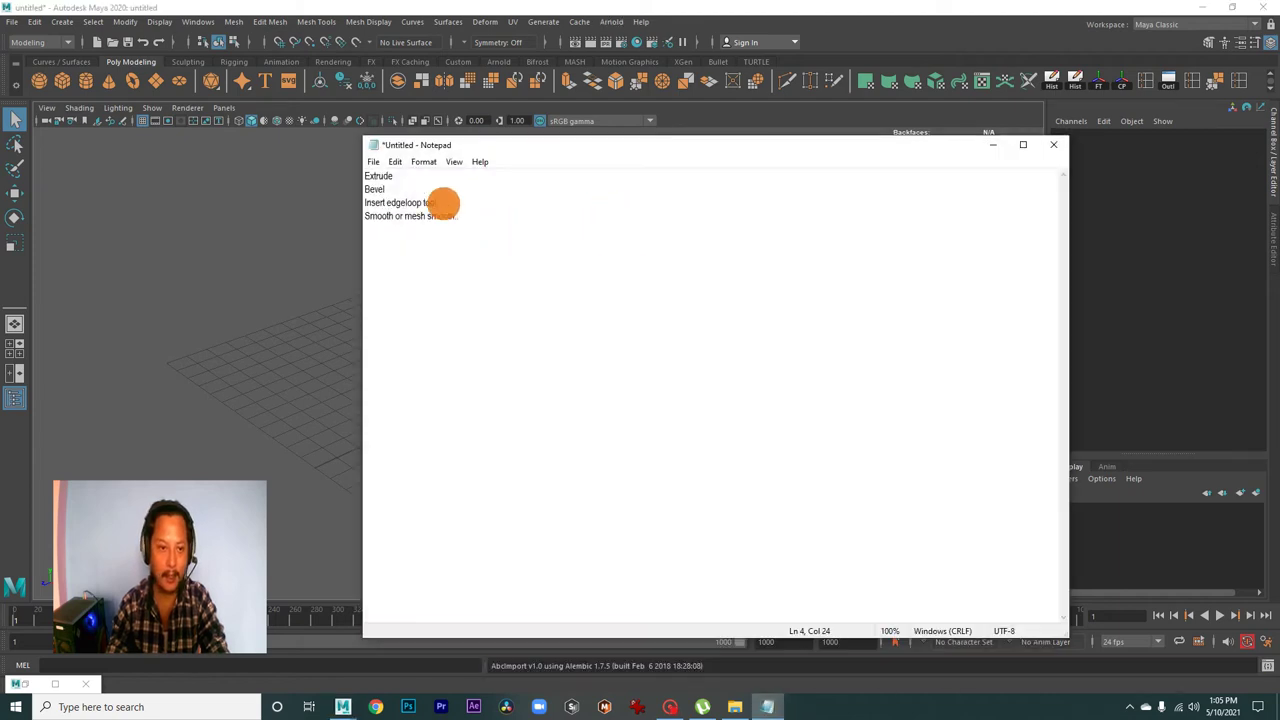
- Highlight 'Extrude' as the first step in the Notepad list
left_click_drag(395, 176, 352, 178)
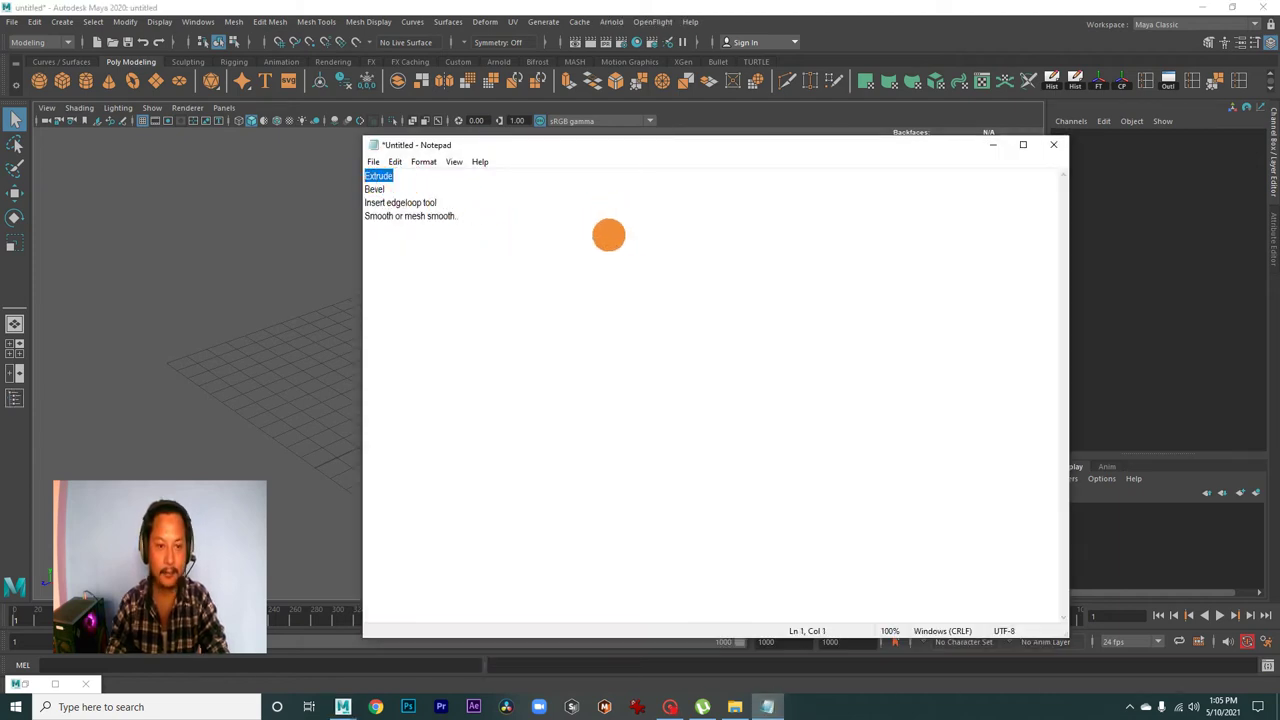
left_click(365, 202)
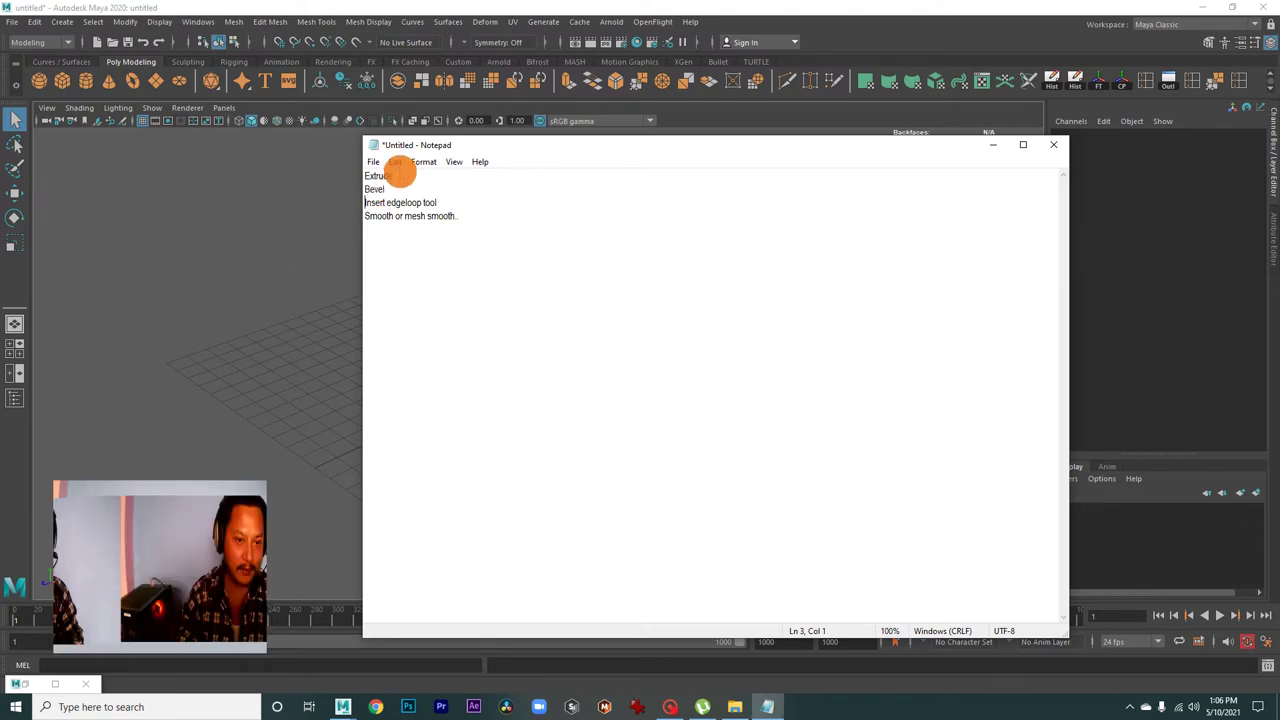
left_click_drag(393, 176, 362, 176)
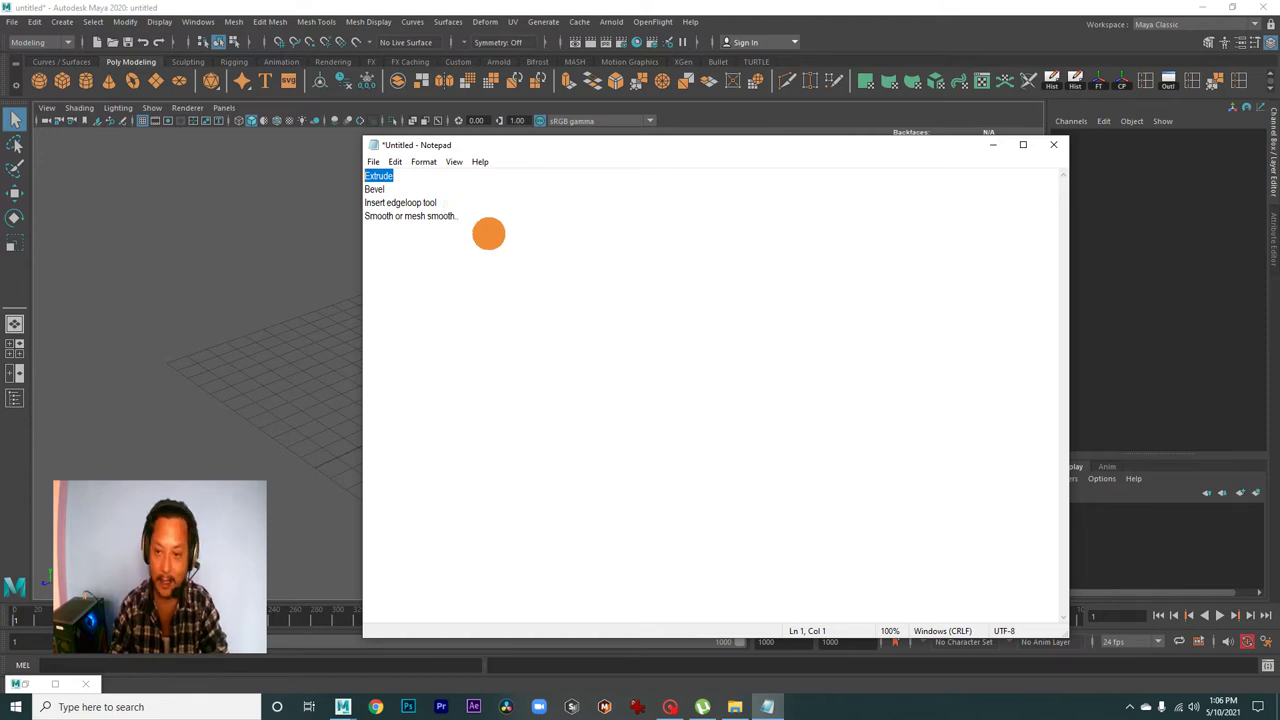
- Create a default polygon cube at the origin and frame it in the viewport
left_click(992, 146)
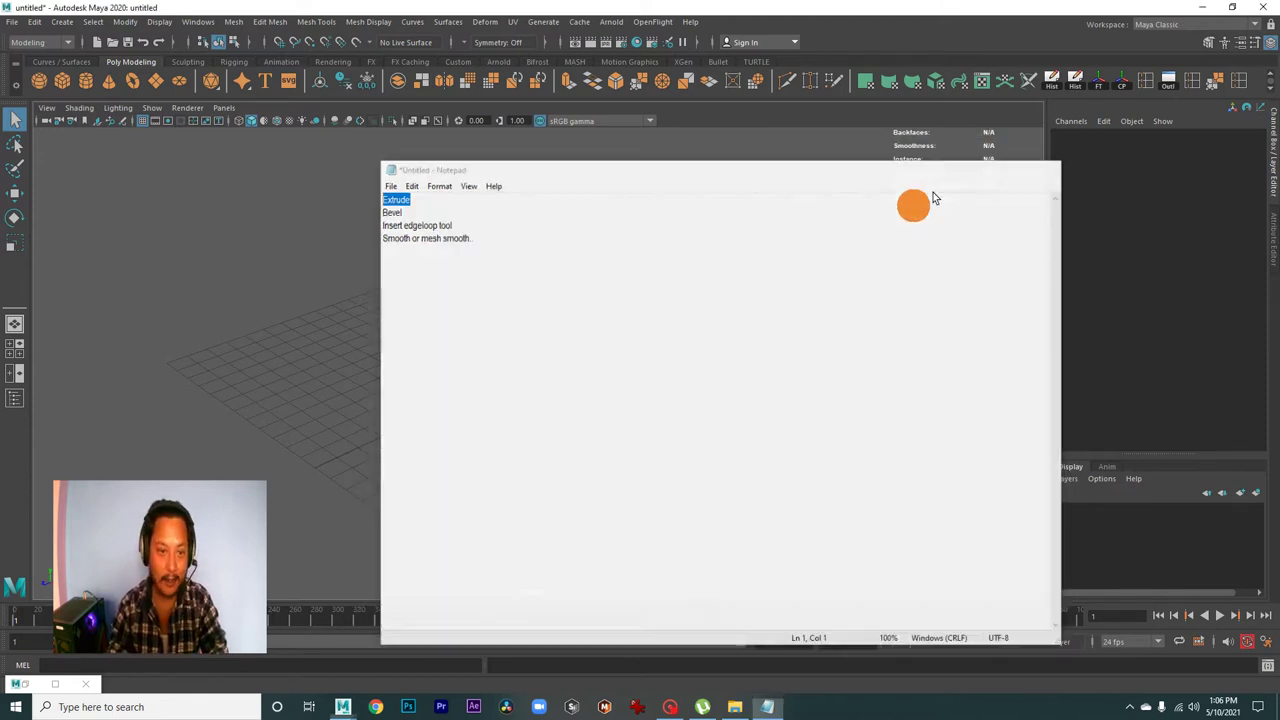
left_click(62, 80)
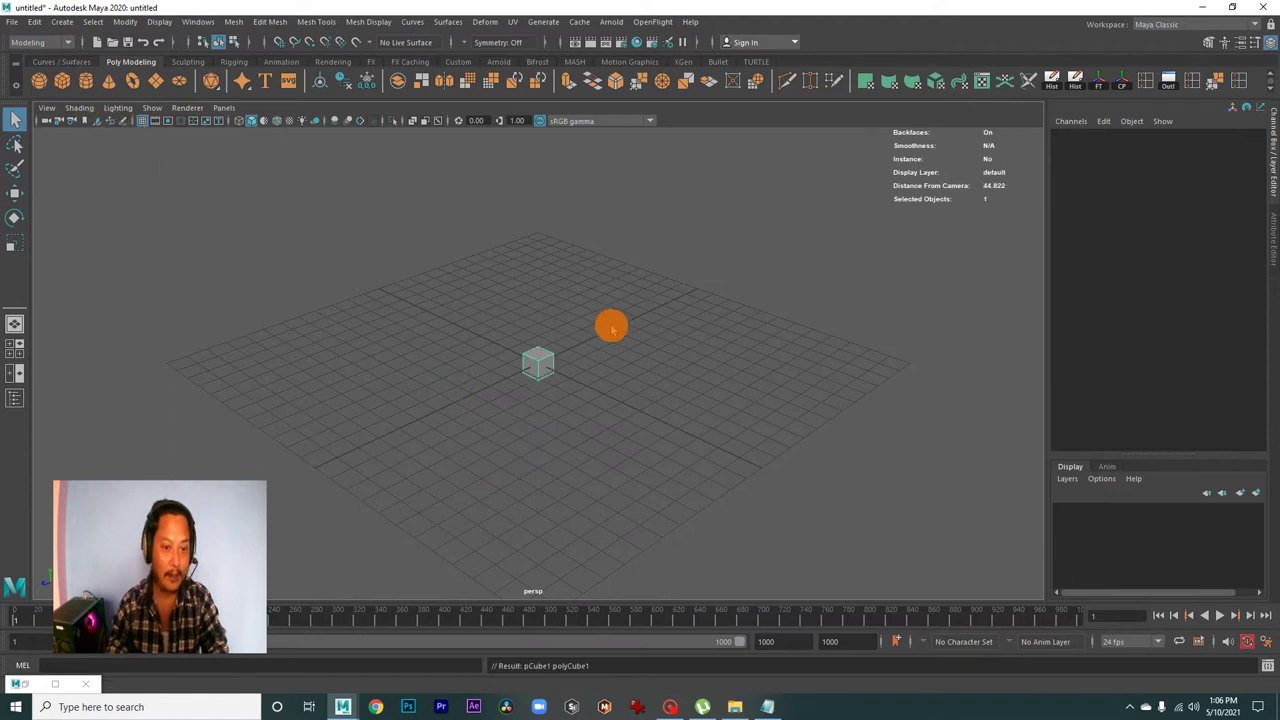
key("f")
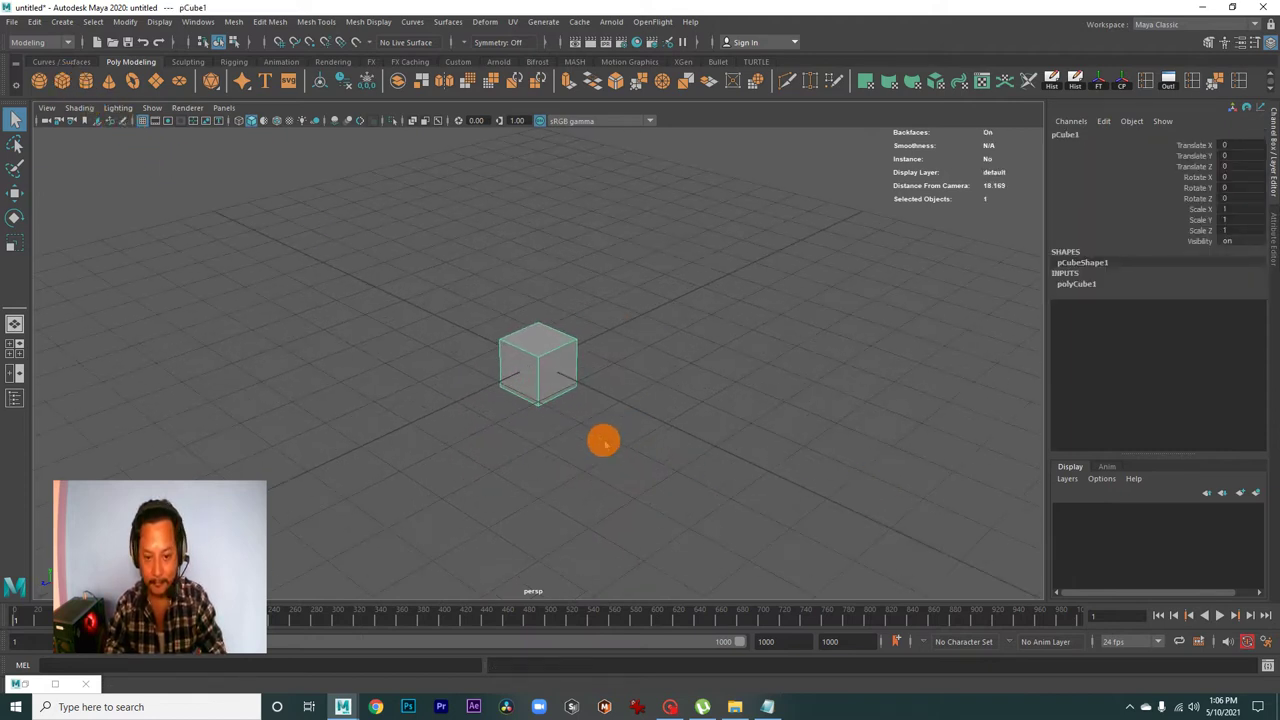
scroll(529, 437, "up", 3)
left_click_drag(529, 437, 591, 409, "alt")
scroll(490, 370, "up", 2)
mouse_move(490, 370)
left_mouse_down("alt")
mouse_move(520, 391)
mouse_move(437, 337)
mouse_move(503, 383)
mouse_move(423, 360)
mouse_move(433, 372)
left_mouse_up("alt")
- Switch the cube to face mode and pick one of its side faces
right_click(386, 329)
right_click_drag(445, 325, 430, 280)
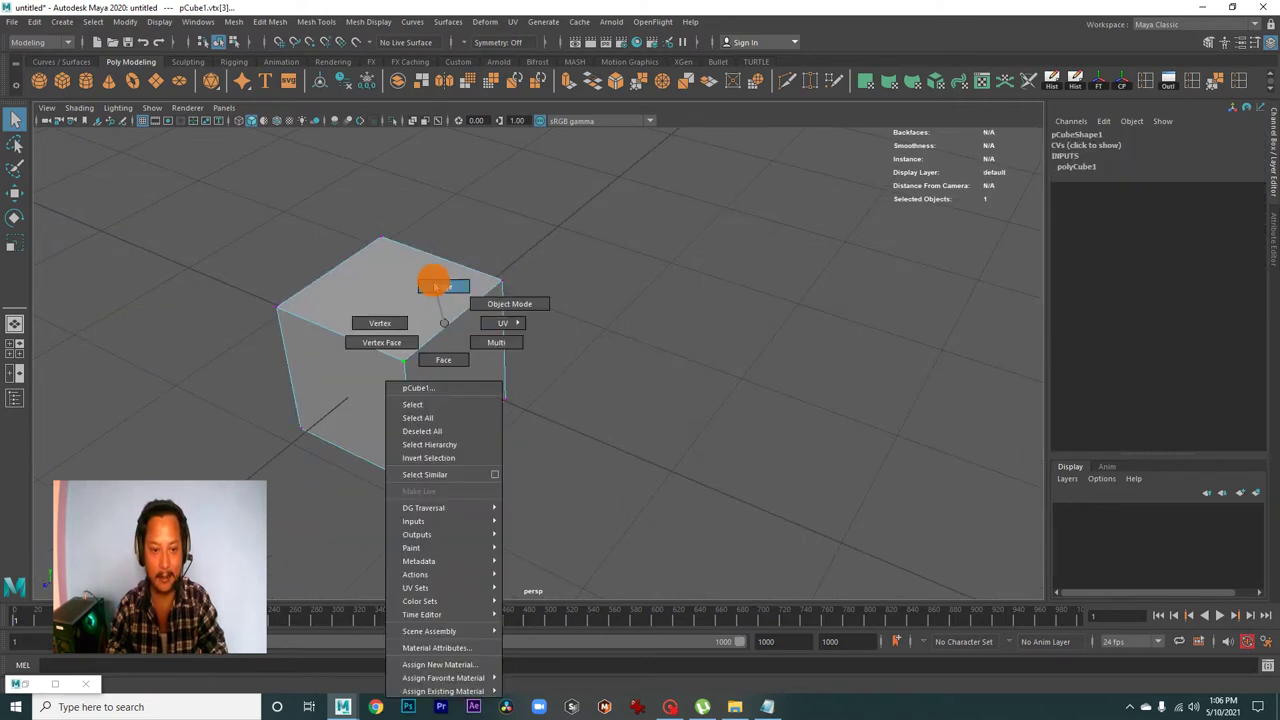
left_click(470, 357)
mouse_move(720, 363)
left_mouse_down("alt")
mouse_move(566, 363)
mouse_move(569, 349)
mouse_move(625, 376)
mouse_move(606, 369)
mouse_move(674, 423)
mouse_move(720, 423)
mouse_move(434, 394)
mouse_move(563, 417)
left_mouse_up("alt")
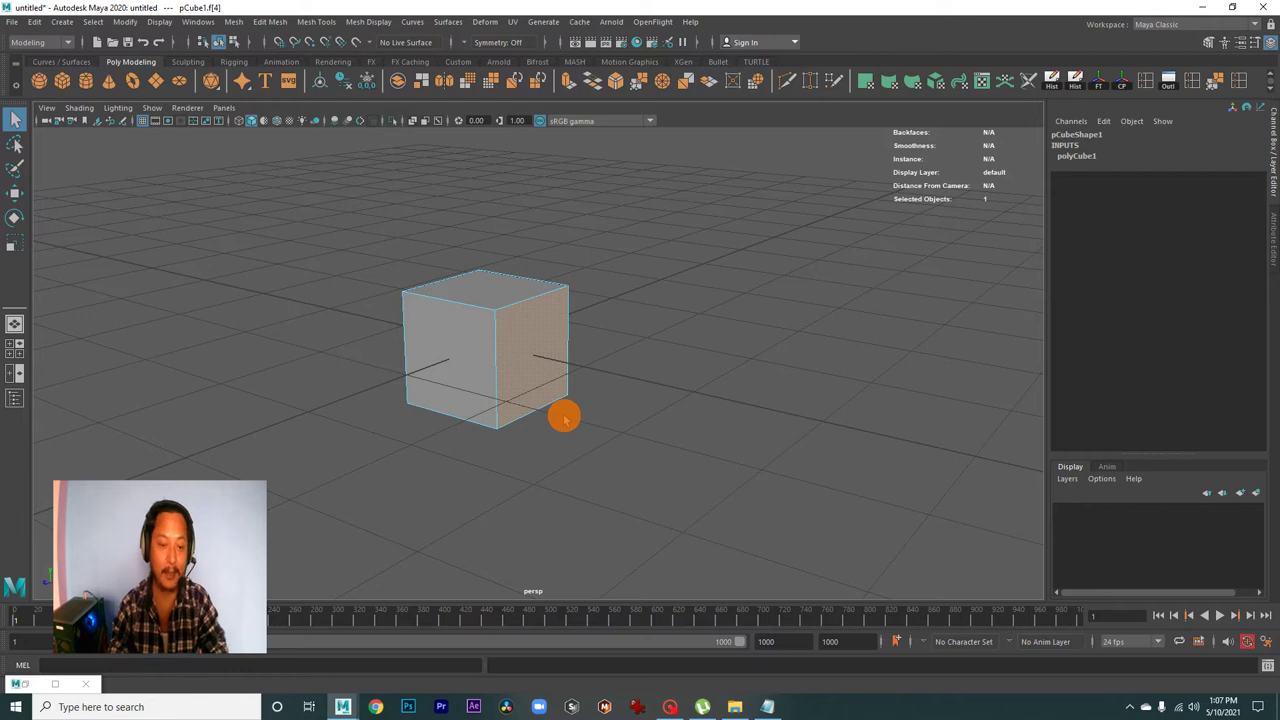
- Return the cube to object mode and select the whole cube
right_click_drag(509, 343, 585, 318)
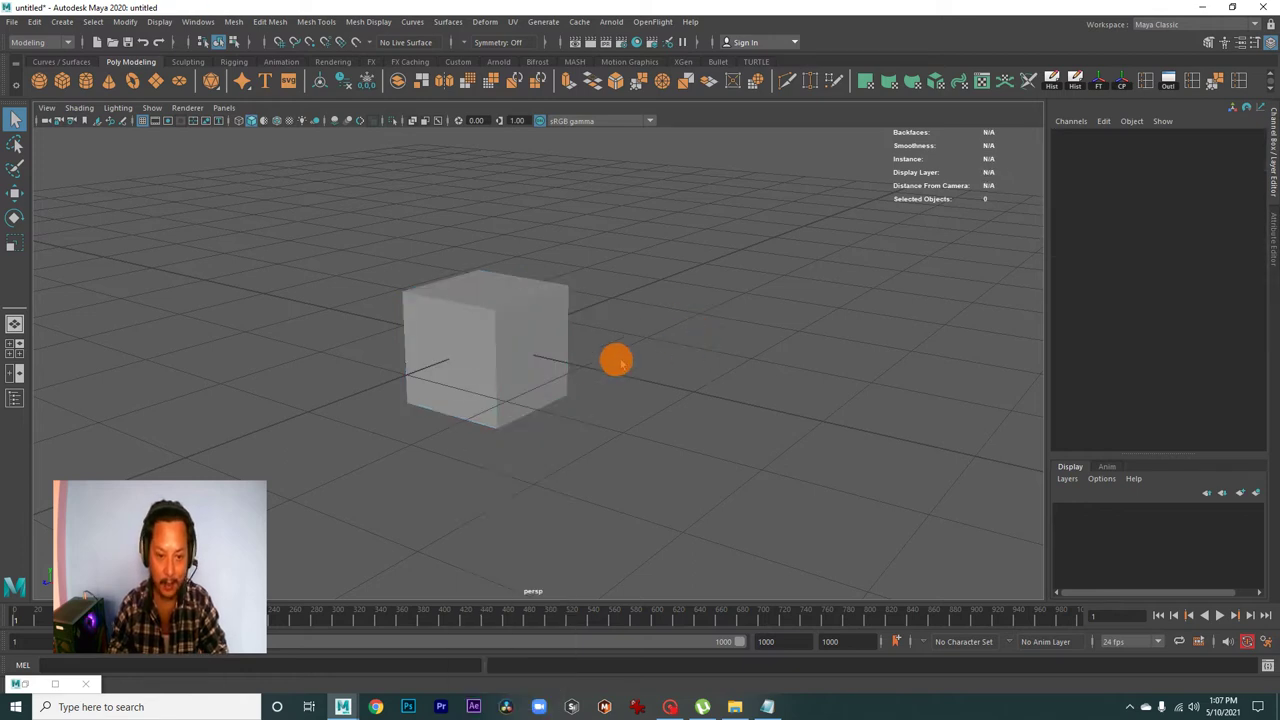
left_click(533, 348)
scroll(714, 417, "up", 2)
scroll(557, 408, "down", 2)
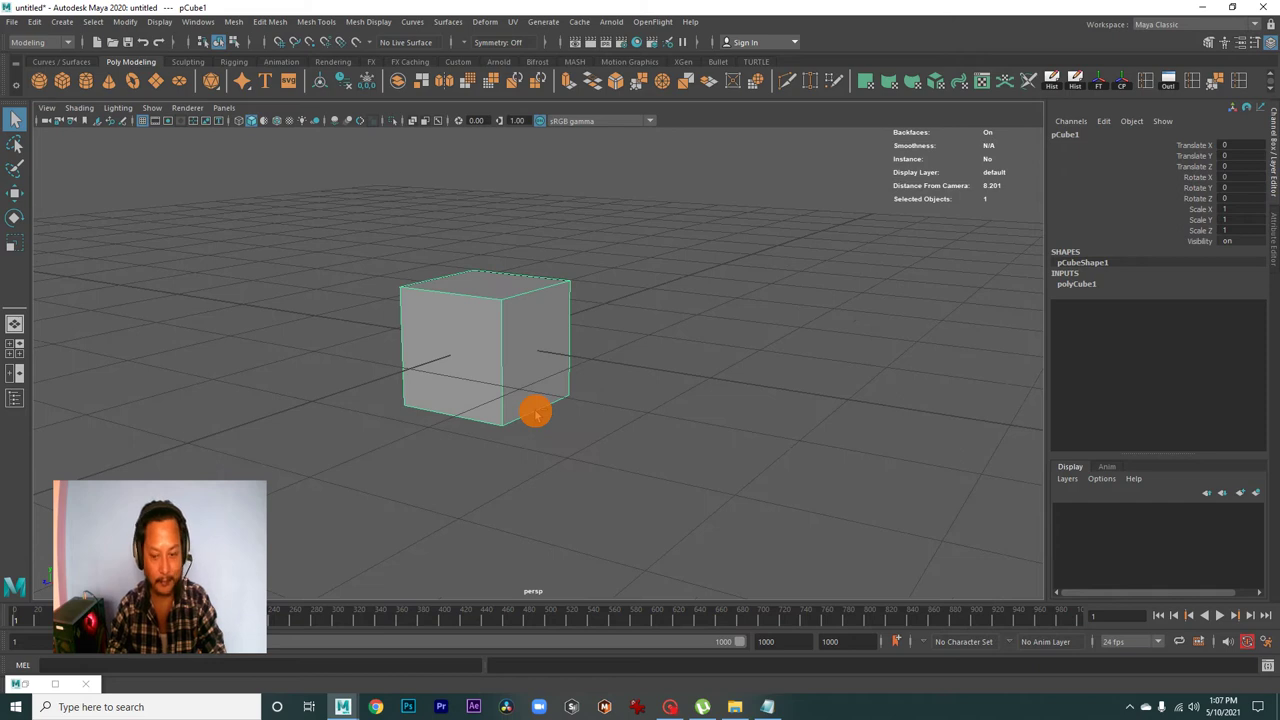
key("ctrl+a")
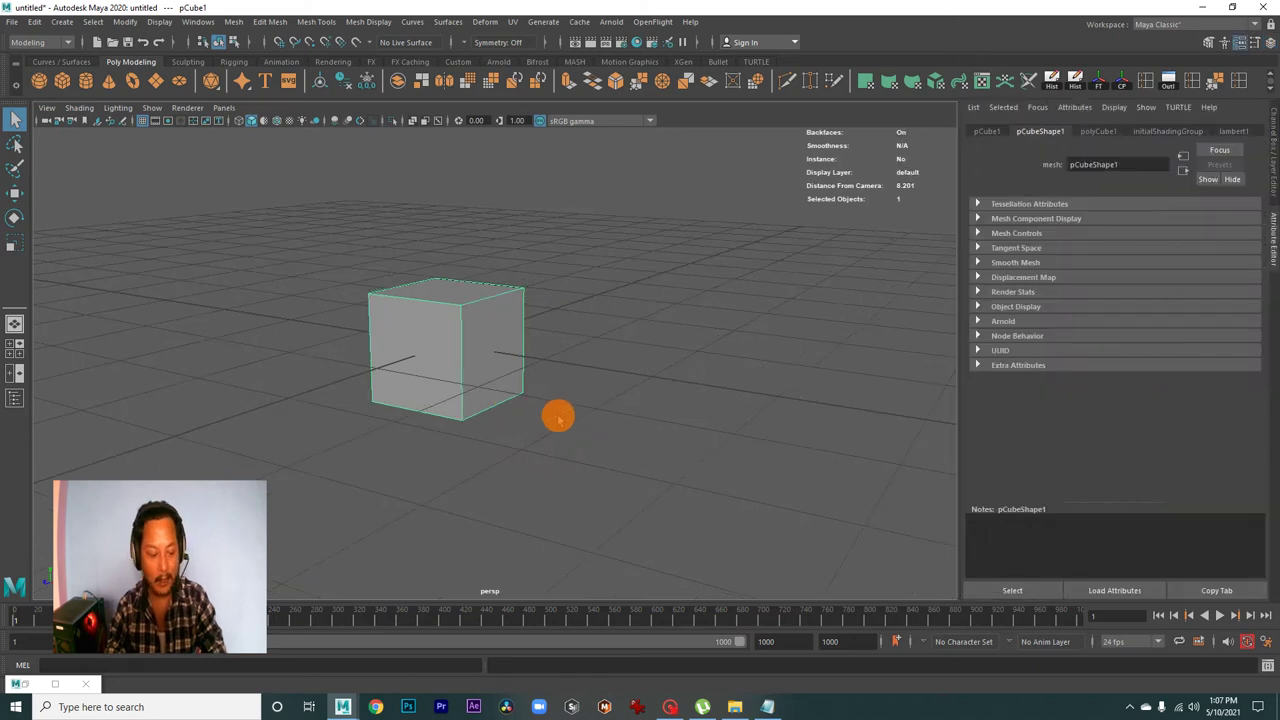
key("ctrl+a")
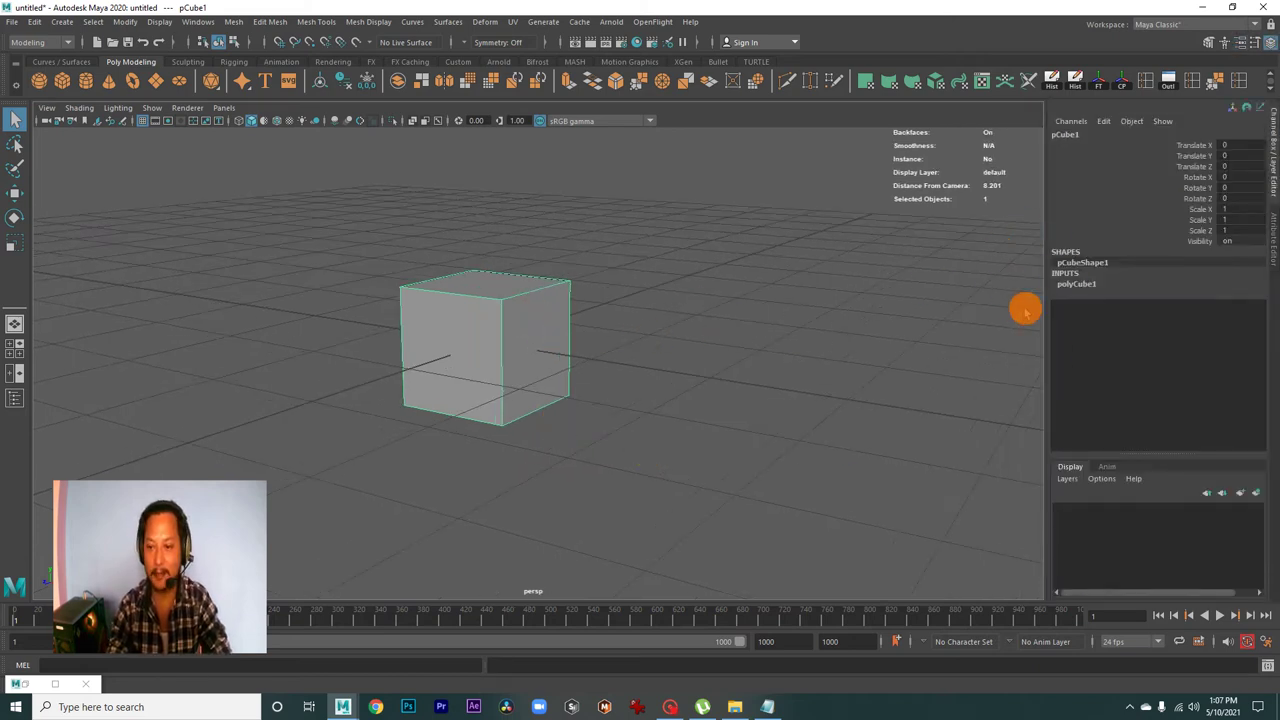
- Expand polyCube1 in the Channel Box and select the Subdivisions Width, Height and Depth rows
left_click(1076, 282)
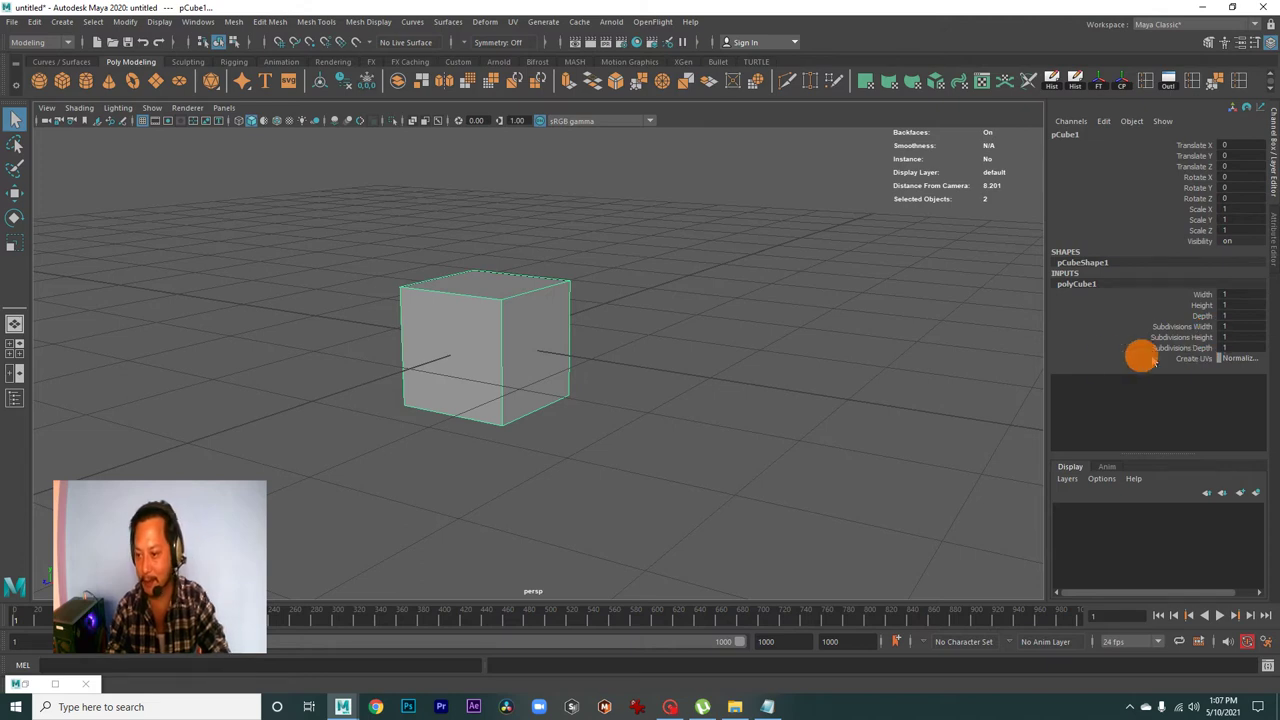
left_click(538, 328)
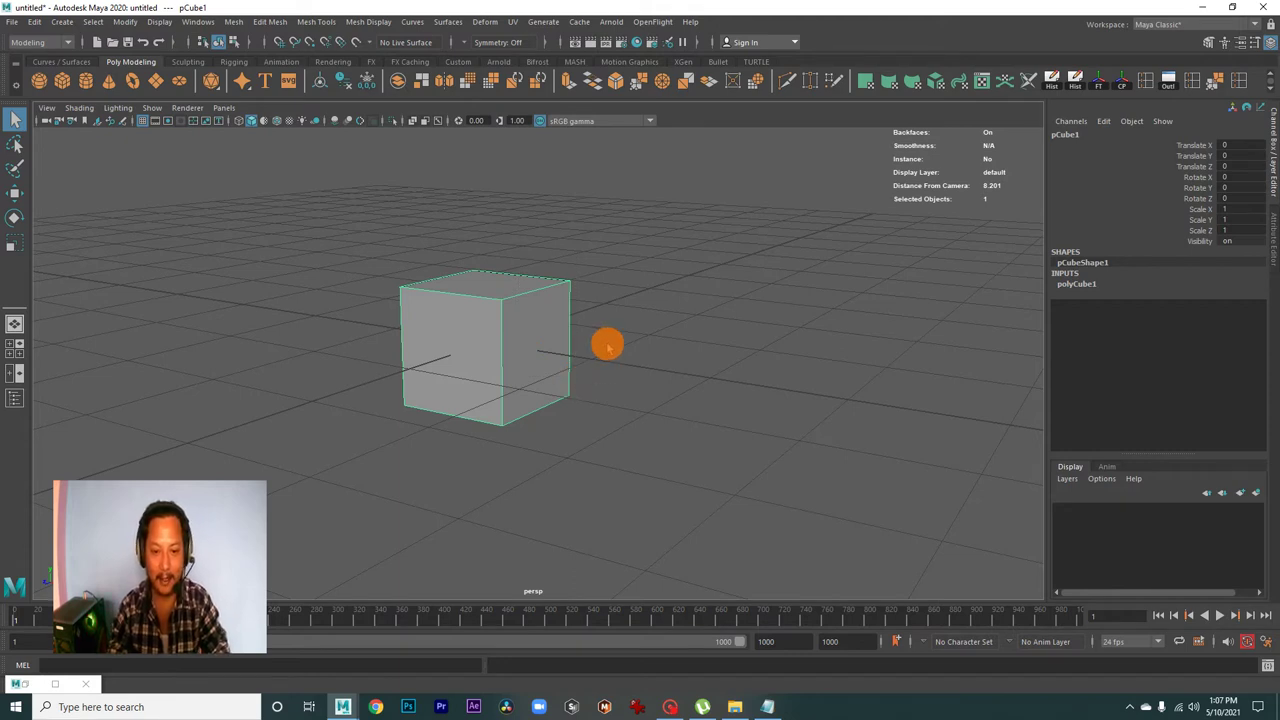
left_click(1083, 283)
left_click_drag(1190, 326, 1193, 350)
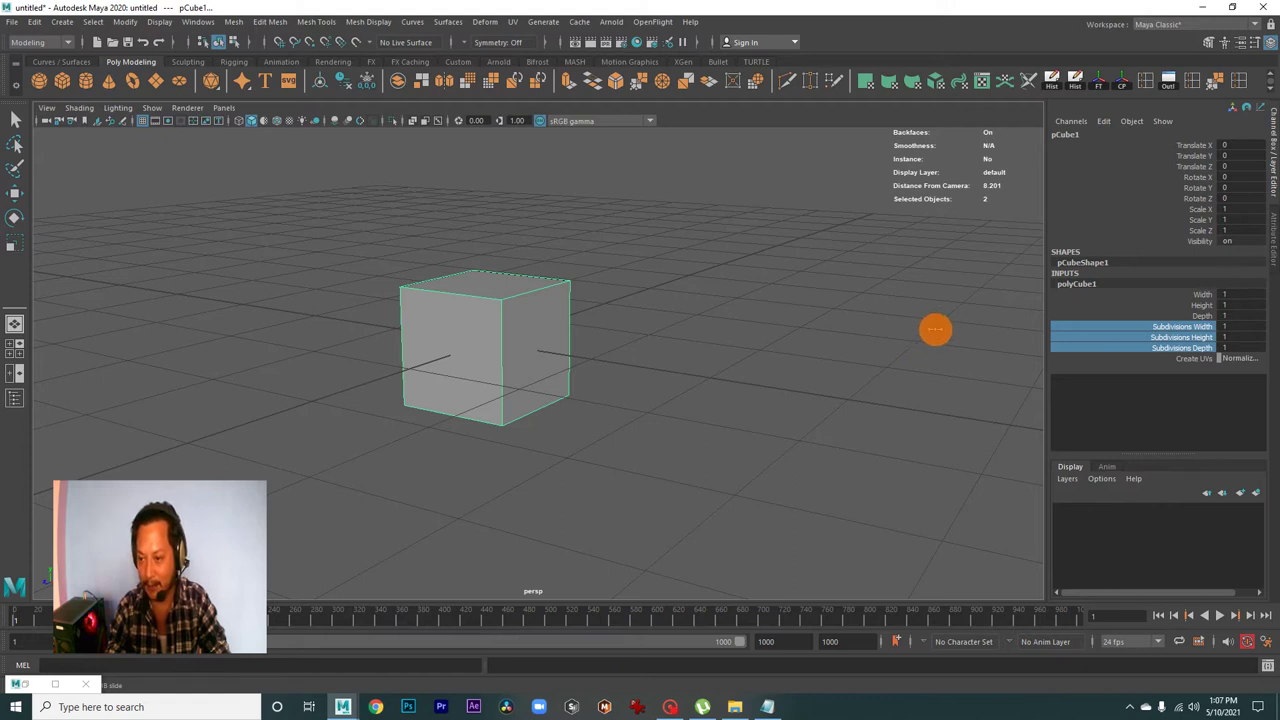
- Set the cube's subdivisions to 3 on width, height and depth
middle_click_drag(940, 329, 946, 330)
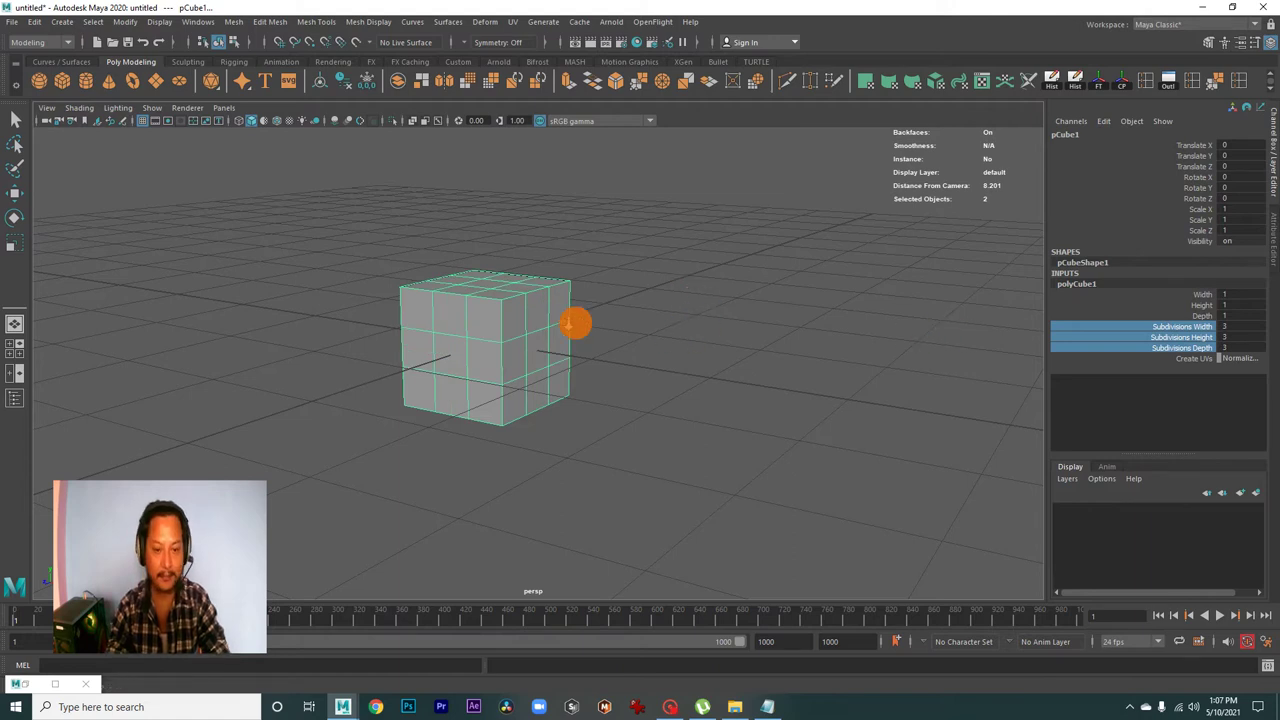
right_click_drag(574, 323, 476, 297, "alt")
mouse_move(476, 297)
left_mouse_down("alt")
mouse_move(420, 374)
mouse_move(600, 371)
mouse_move(543, 343)
mouse_move(529, 318)
left_mouse_up("alt")
right_click_drag(529, 318, 600, 277, "alt")
- Reselect the cube and move it up along Y
left_click(505, 327)
mouse_move(506, 326)
left_mouse_down("alt")
mouse_move(562, 316)
mouse_move(514, 346)
mouse_move(527, 357)
left_mouse_up("alt")
key("w")
mouse_move(509, 289)
left_mouse_down()
mouse_move(509, 226)
mouse_move(634, 400)
mouse_move(568, 426)
mouse_move(563, 389)
mouse_move(603, 402)
left_mouse_up()
- Scale the cube to 1.461 × 0.201 × 1.461, flattening it into a slab
key("r")
mouse_move(567, 345)
left_mouse_down()
mouse_move(614, 366)
mouse_move(548, 371)
mouse_move(491, 343)
mouse_move(577, 366)
mouse_move(589, 354)
mouse_move(530, 366)
left_mouse_up()
left_click(540, 302)
left_click_drag(556, 247, 561, 284)
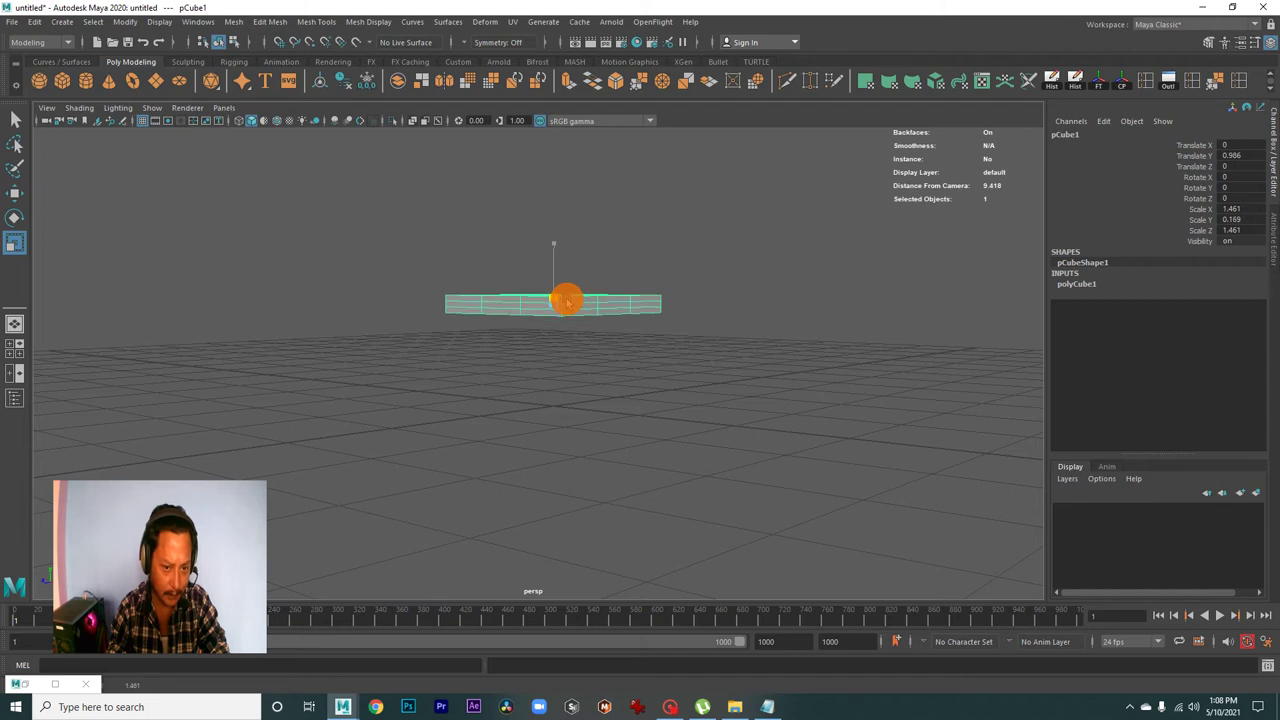
mouse_move(586, 326)
left_mouse_down("alt")
mouse_move(586, 368)
mouse_move(571, 366)
mouse_move(609, 404)
mouse_move(637, 394)
mouse_move(571, 397)
mouse_move(534, 300)
mouse_move(617, 366)
mouse_move(509, 380)
mouse_move(529, 420)
mouse_move(549, 407)
mouse_move(514, 380)
mouse_move(680, 380)
mouse_move(460, 376)
mouse_move(563, 400)
mouse_move(454, 394)
mouse_move(554, 391)
mouse_move(582, 402)
mouse_move(494, 391)
mouse_move(603, 409)
mouse_move(534, 374)
mouse_move(620, 403)
mouse_move(626, 294)
left_mouse_up("alt")
- In face mode, select the slab's corner faces
right_click(629, 289)
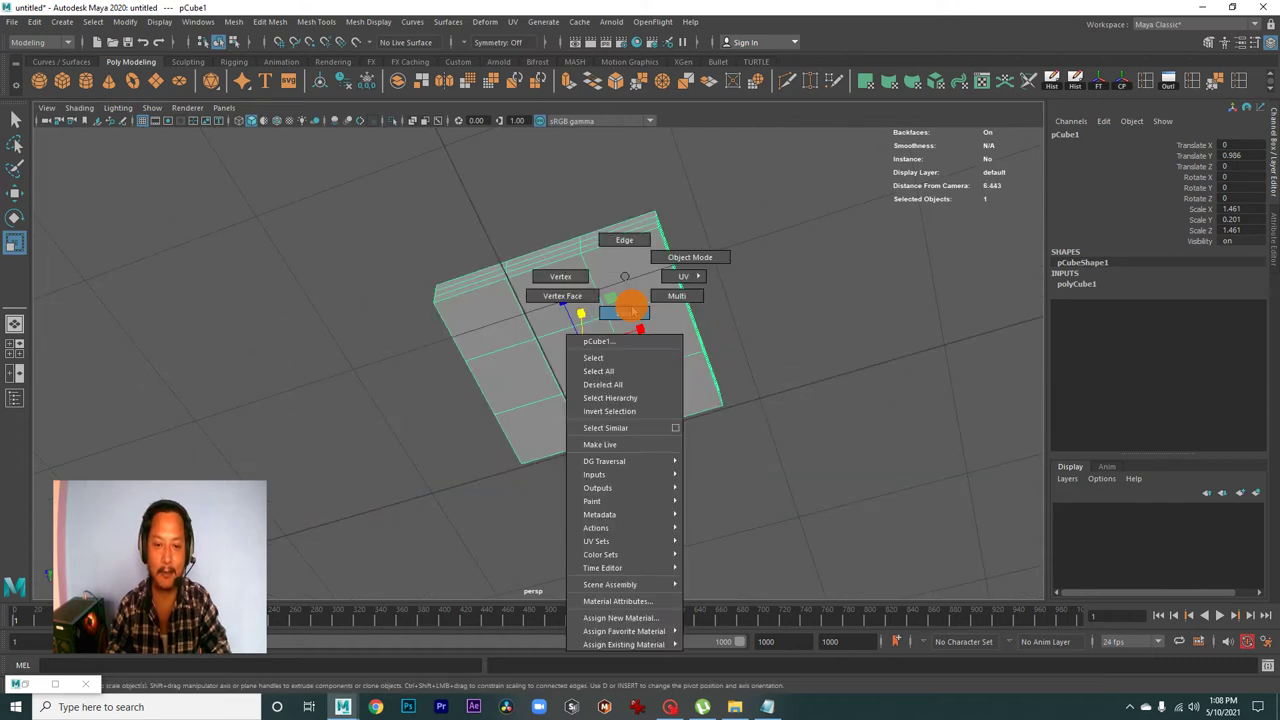
left_click(632, 312)
left_click(486, 329)
left_click(624, 287)
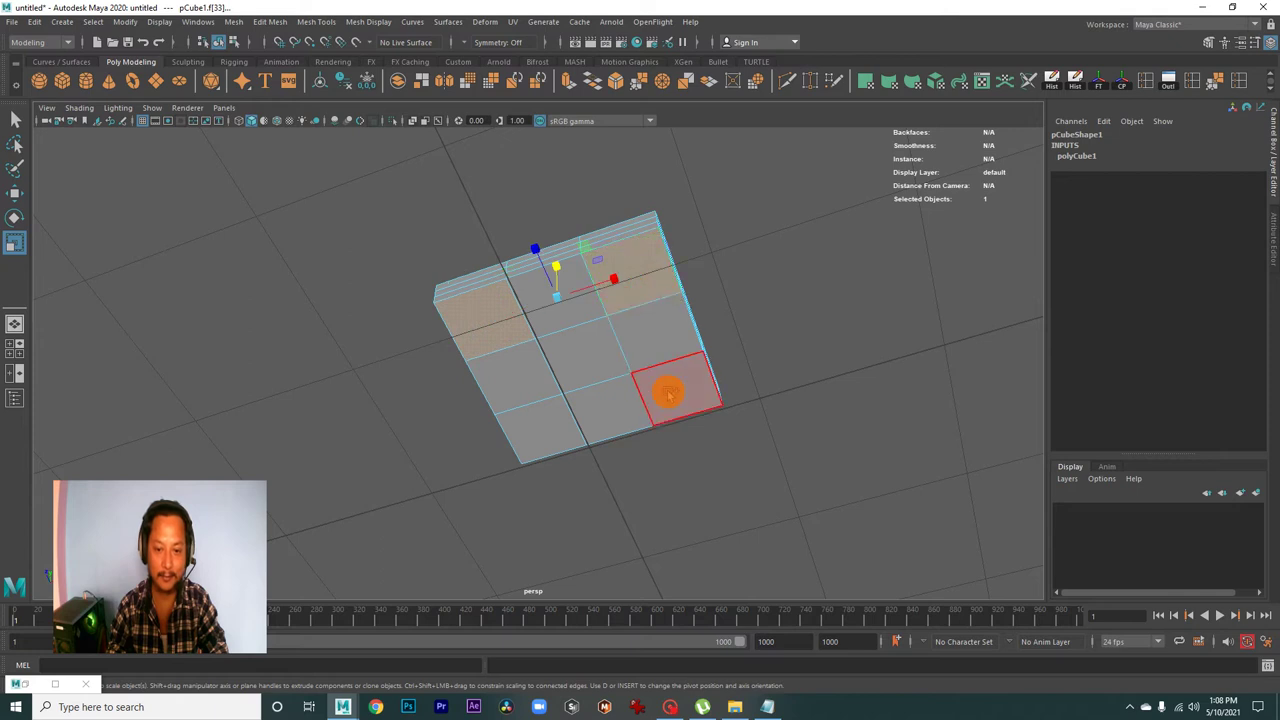
left_click(549, 437, "shift")
mouse_move(666, 446)
left_mouse_down("alt")
mouse_move(646, 423)
mouse_move(491, 452)
mouse_move(489, 417)
mouse_move(569, 434)
mouse_move(523, 403)
mouse_move(695, 537)
left_mouse_up("alt")
- Glance at the Notepad step list, then hide it and view the slab from above
left_click(767, 707)
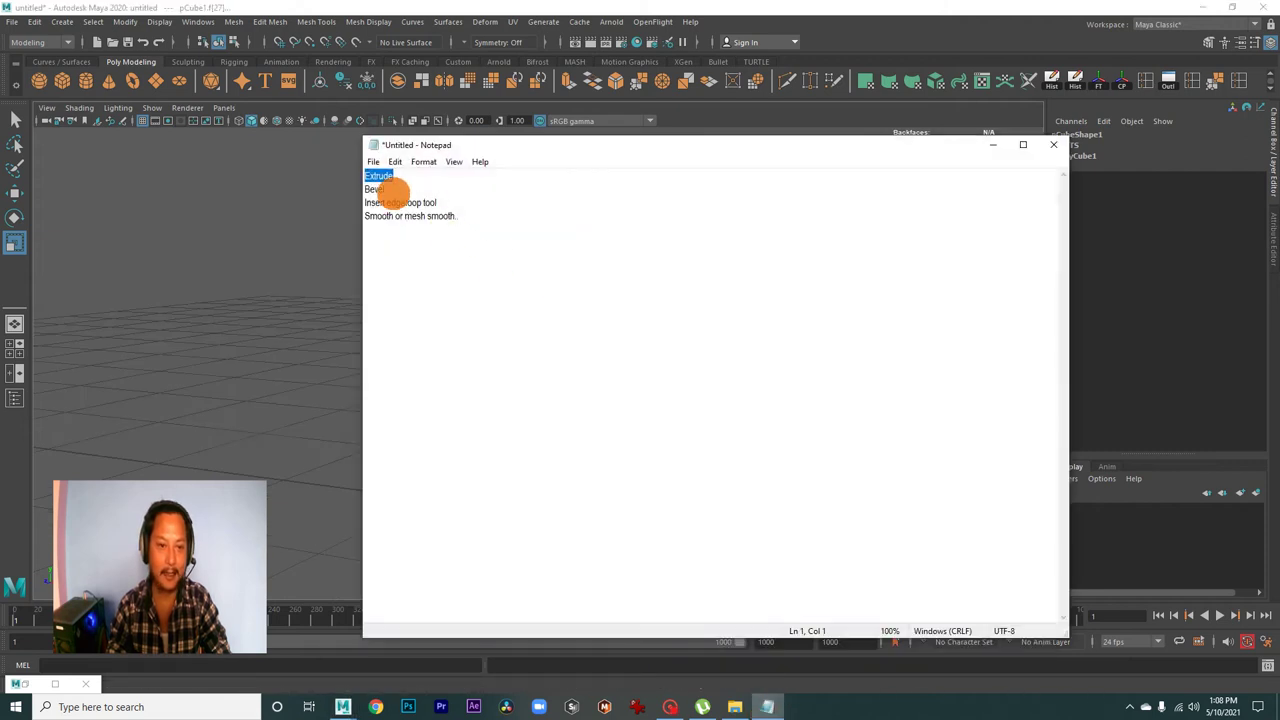
left_click(994, 146)
mouse_move(714, 406)
left_mouse_down("alt")
mouse_move(803, 420)
mouse_move(686, 397)
mouse_move(613, 338)
mouse_move(474, 371)
mouse_move(657, 343)
mouse_move(657, 357)
mouse_move(705, 370)
mouse_move(629, 354)
mouse_move(626, 366)
mouse_move(670, 380)
mouse_move(634, 357)
mouse_move(689, 377)
mouse_move(608, 374)
mouse_move(598, 330)
left_mouse_up("alt")
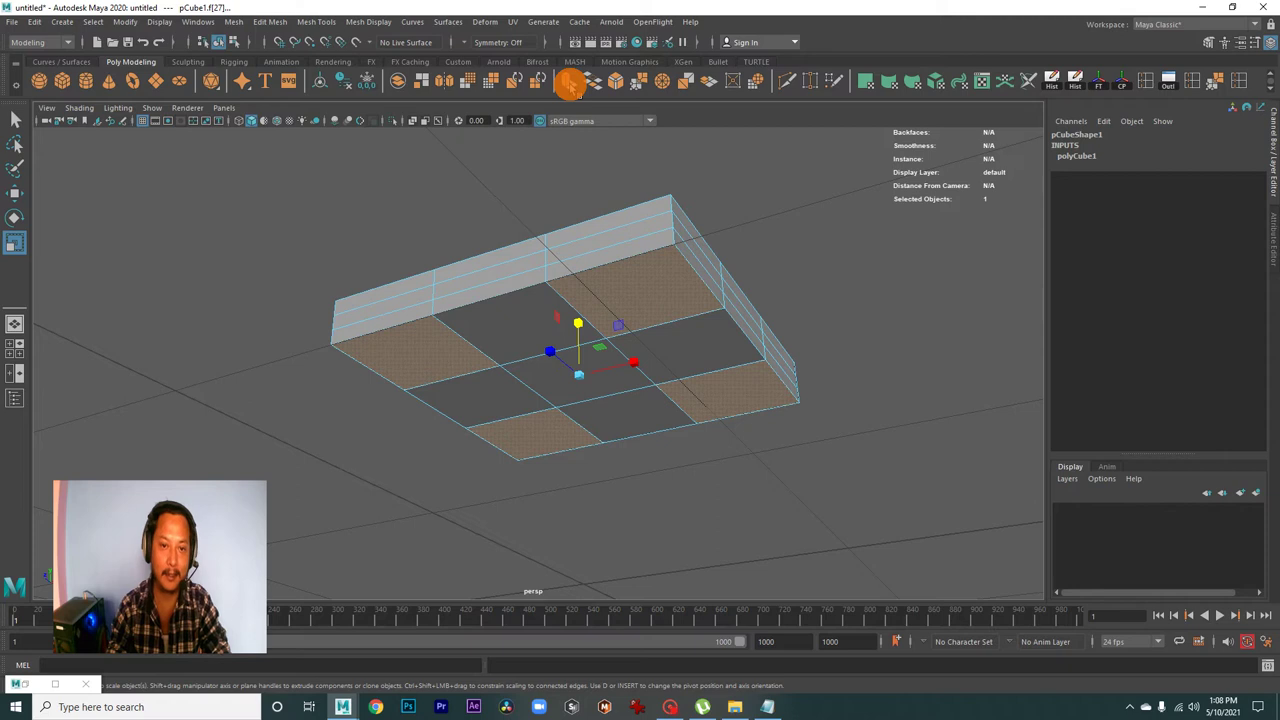
- Open and dismiss the mesh command menu, leaving no faces selected on the slab
left_click(312, 21)
mouse_move(270, 22)
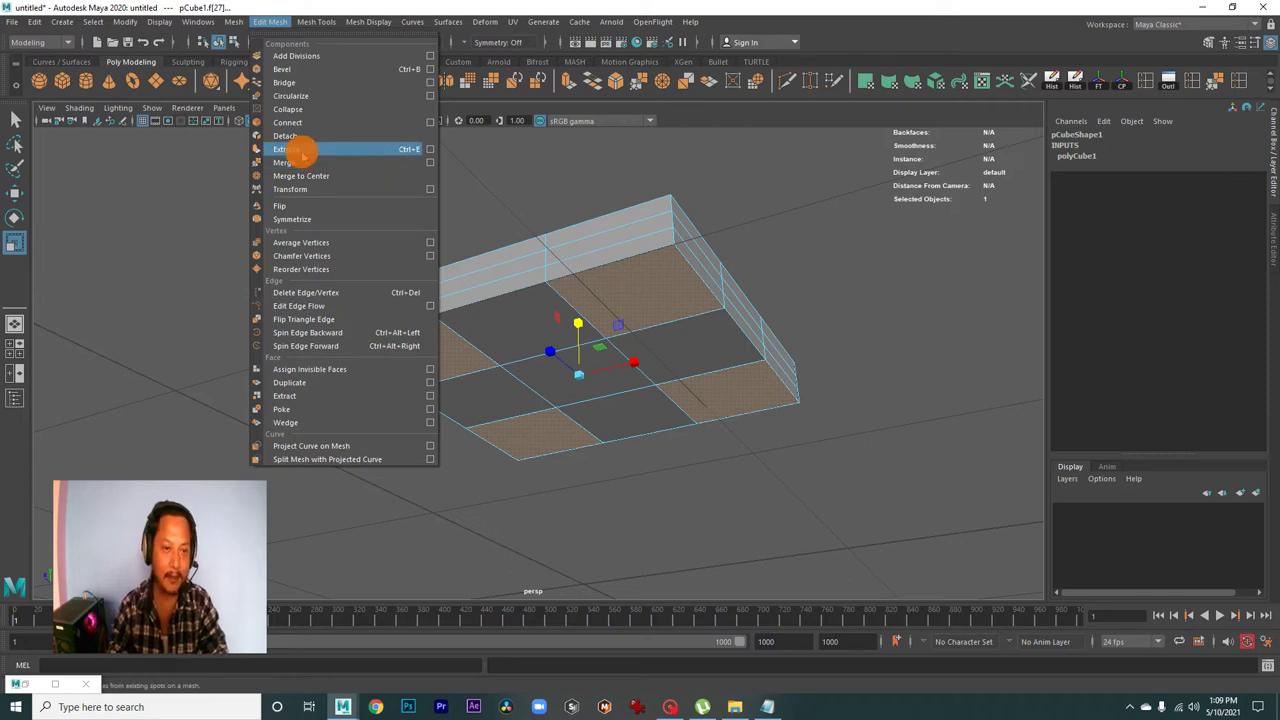
left_click(477, 190)
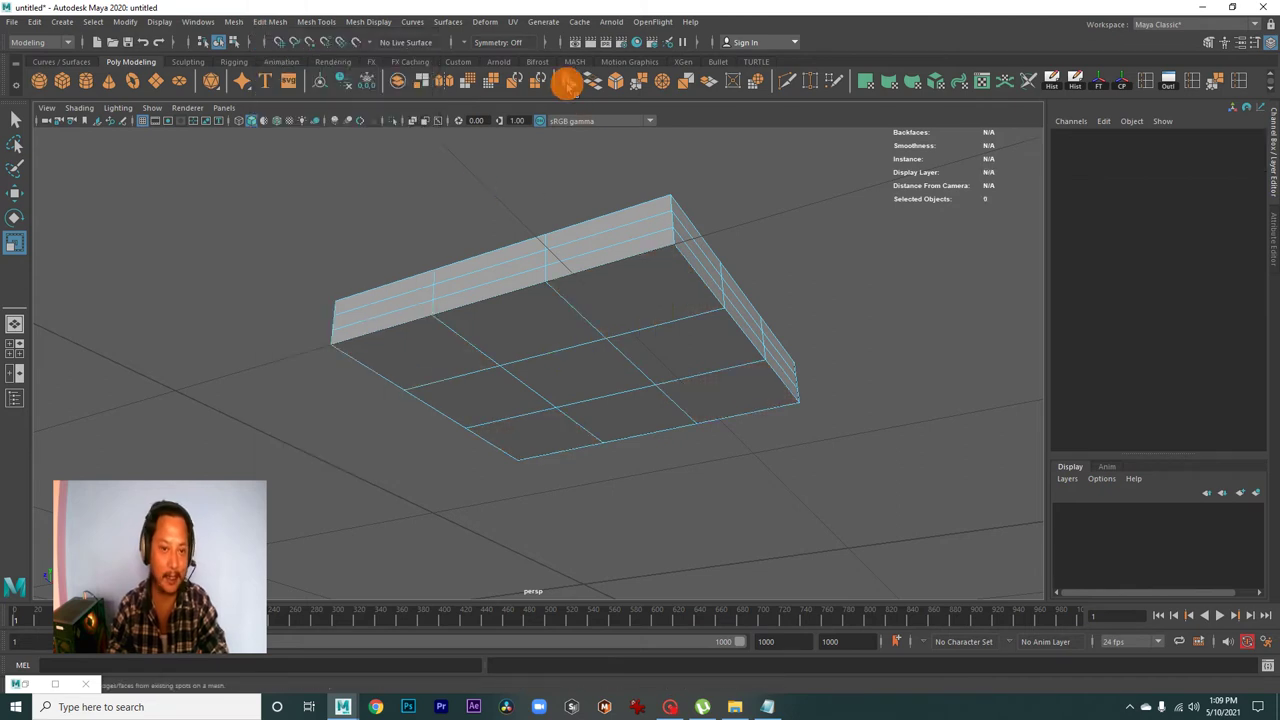
- Select the four corner faces on the slab's underside and apply Extrude to them
left_click(630, 280)
left_click(755, 394, "shift")
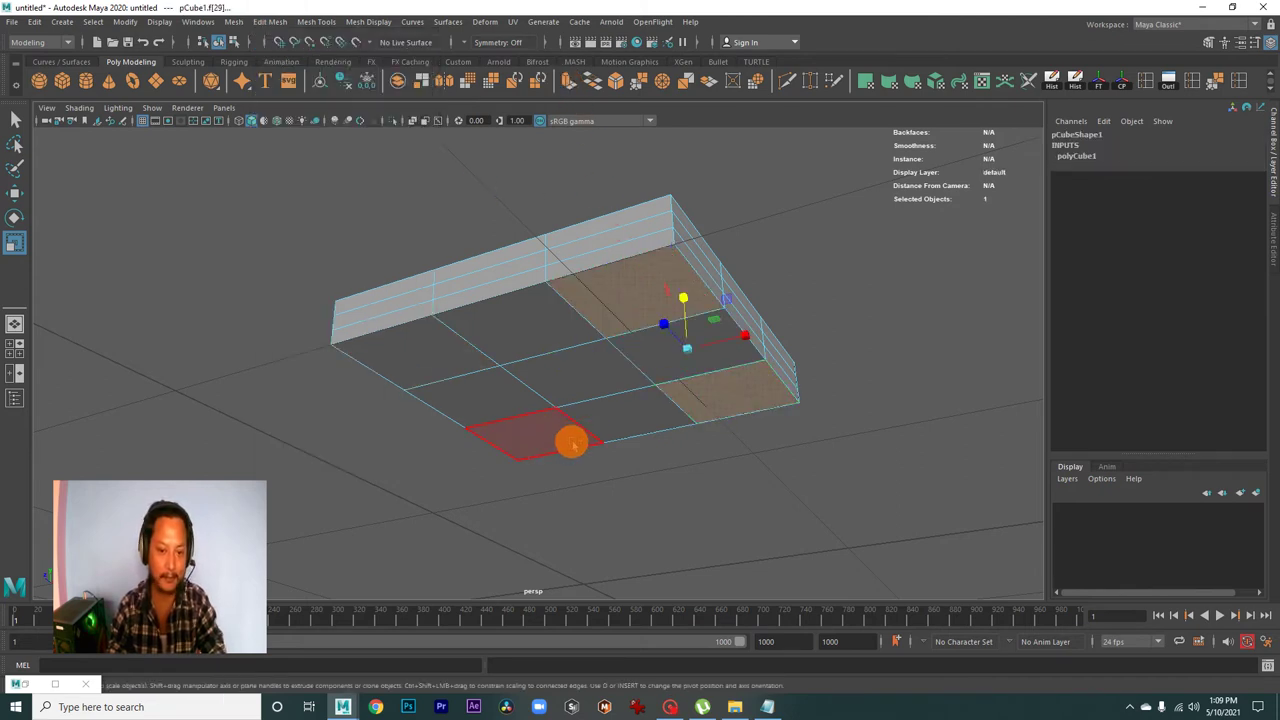
left_click(571, 443, "shift")
left_click(460, 364, "shift")
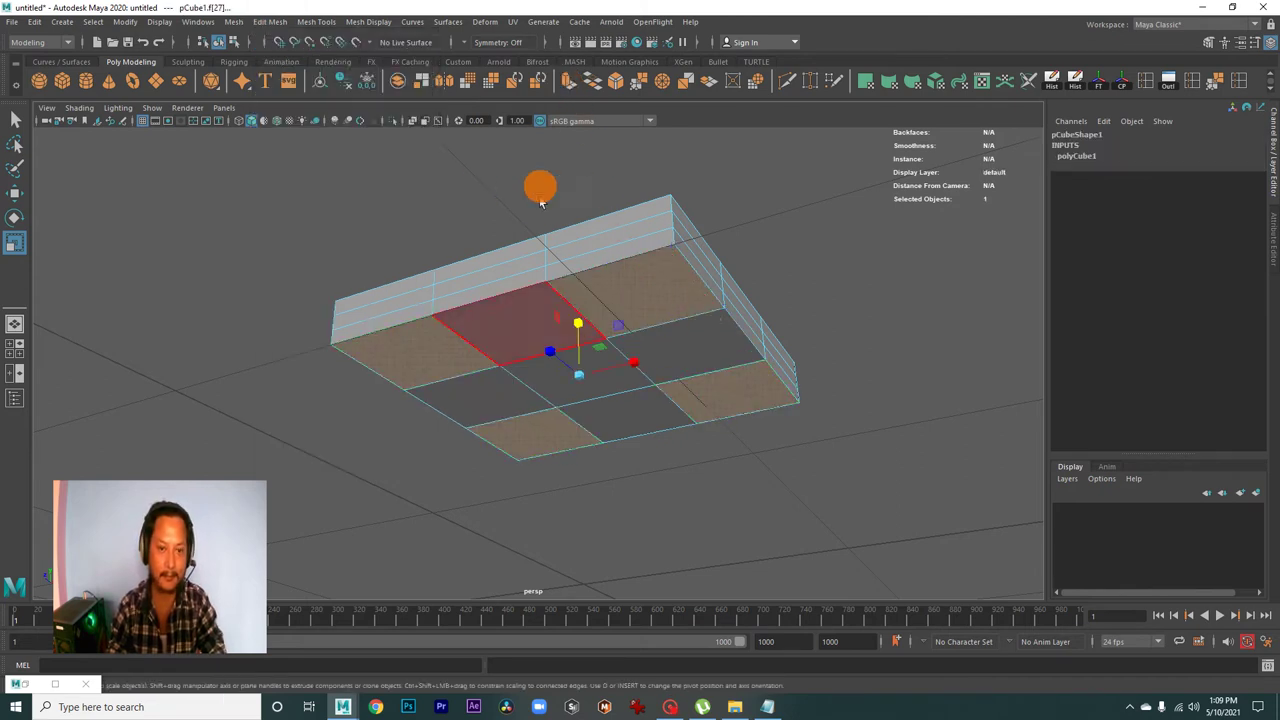
left_click(566, 84)
mouse_move(897, 415)
left_mouse_down("alt")
mouse_move(771, 386)
mouse_move(701, 452)
mouse_move(634, 437)
mouse_move(640, 417)
mouse_move(597, 385)
mouse_move(657, 417)
mouse_move(765, 435)
mouse_move(571, 409)
mouse_move(614, 434)
mouse_move(517, 418)
mouse_move(603, 434)
mouse_move(614, 409)
mouse_move(689, 434)
mouse_move(525, 426)
mouse_move(537, 406)
mouse_move(606, 429)
mouse_move(572, 423)
mouse_move(583, 443)
mouse_move(517, 414)
mouse_move(563, 403)
left_mouse_up("alt")
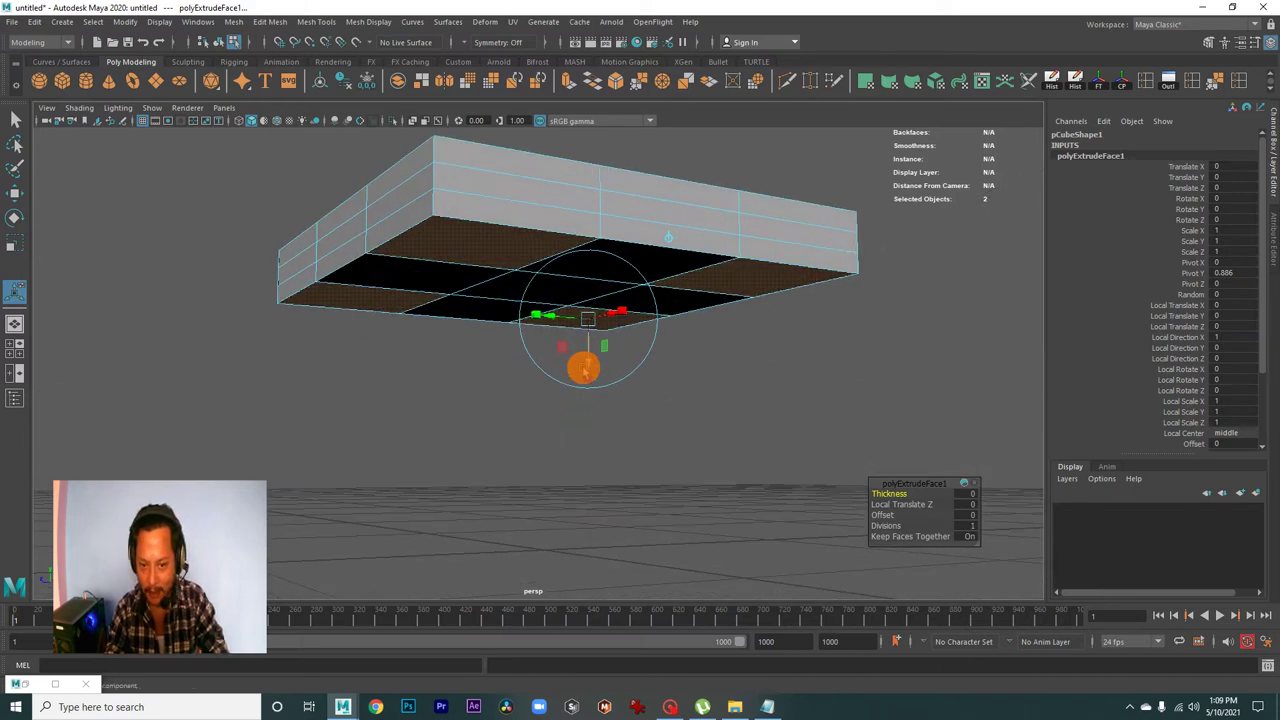
- Drag the extrude manipulator to pull the four corner faces down into legs
mouse_move(649, 411)
left_mouse_down("alt")
mouse_move(572, 410)
mouse_move(581, 374)
mouse_move(594, 508)
mouse_move(590, 400)
mouse_move(606, 540)
mouse_move(600, 400)
mouse_move(623, 563)
mouse_move(611, 494)
mouse_move(617, 540)
left_mouse_up("alt")
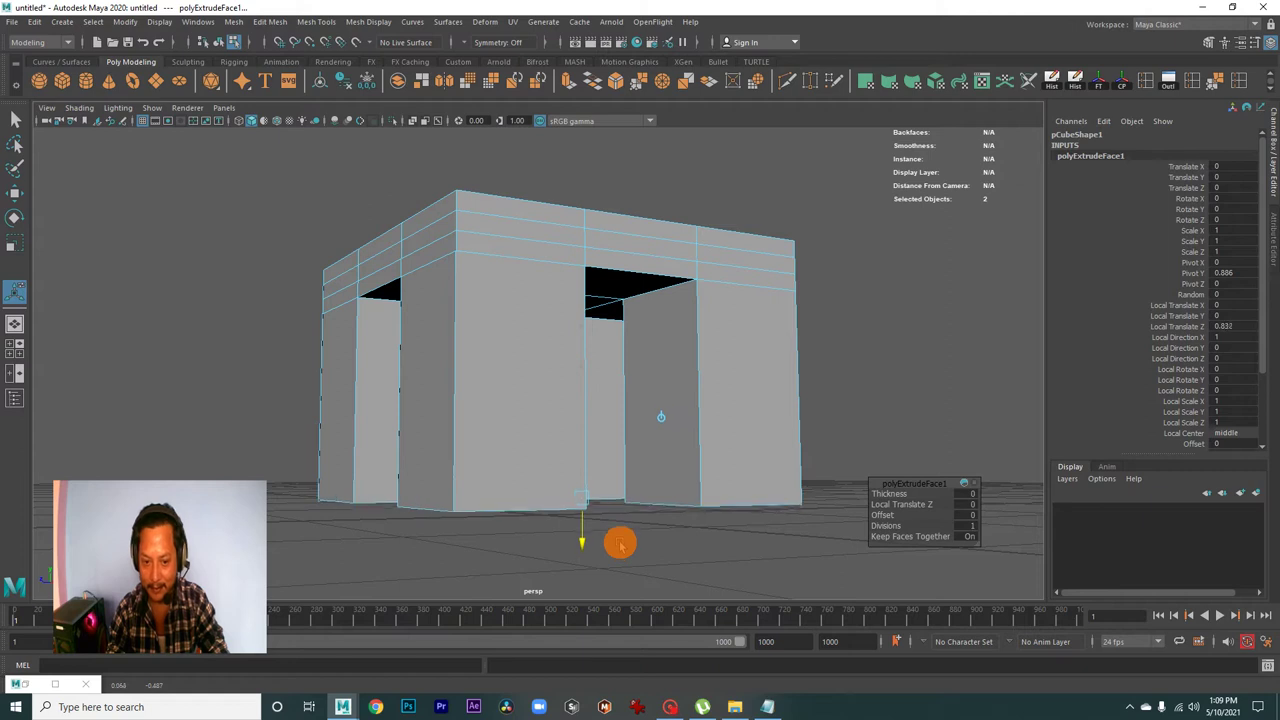
mouse_move(646, 466)
left_mouse_down("alt")
mouse_move(600, 454)
mouse_move(621, 476)
mouse_move(606, 446)
mouse_move(602, 462)
left_mouse_up("alt")
left_click_drag(565, 507, 572, 545)
mouse_move(740, 493)
left_mouse_down("alt")
mouse_move(531, 377)
mouse_move(605, 385)
mouse_move(597, 351)
mouse_move(563, 331)
mouse_move(480, 363)
mouse_move(586, 357)
mouse_move(614, 376)
left_mouse_up("alt")
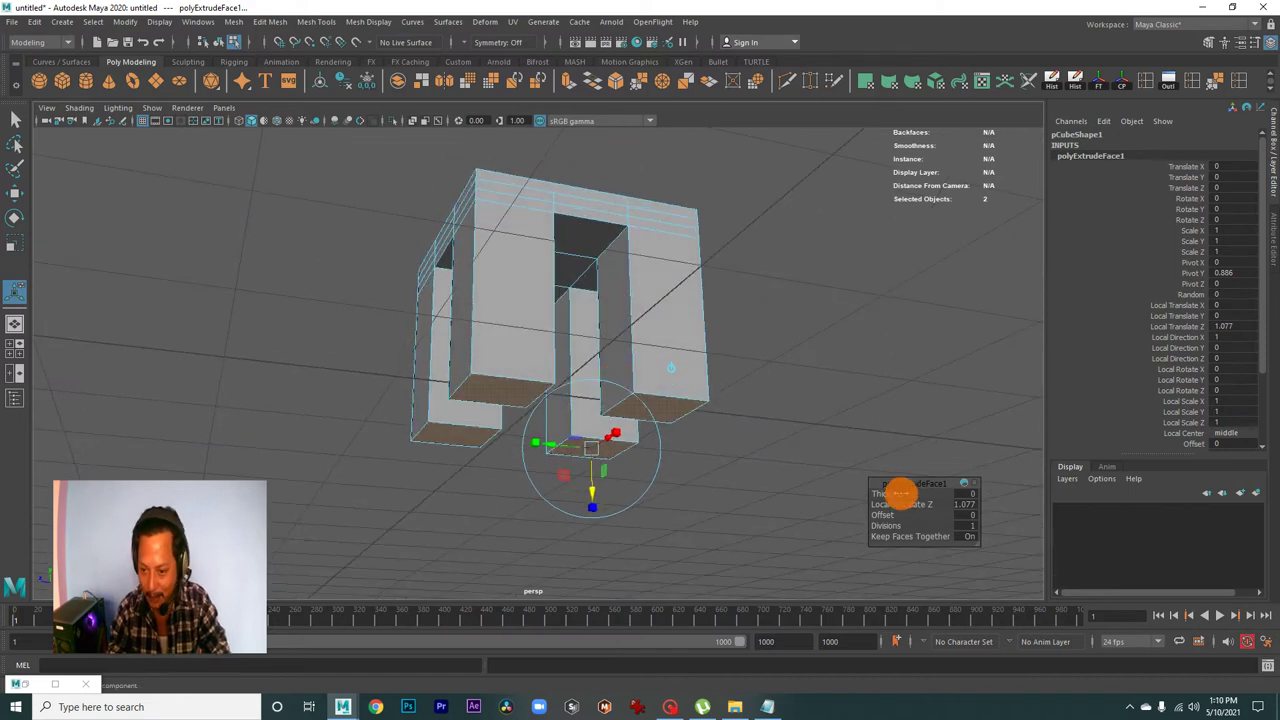
- Set the leg extrusion Thickness to 0.5 and Local Translate Z to 1.091
left_click_drag(913, 485, 860, 285)
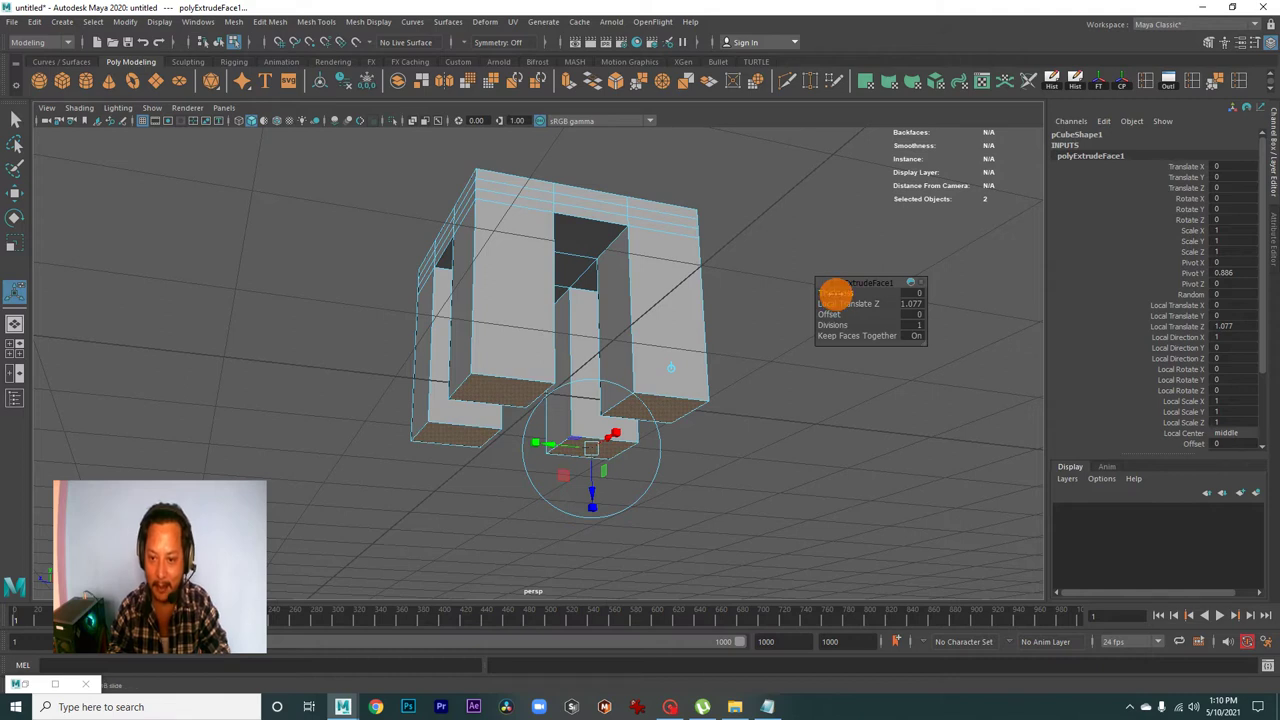
left_click_drag(835, 292, 835, 297)
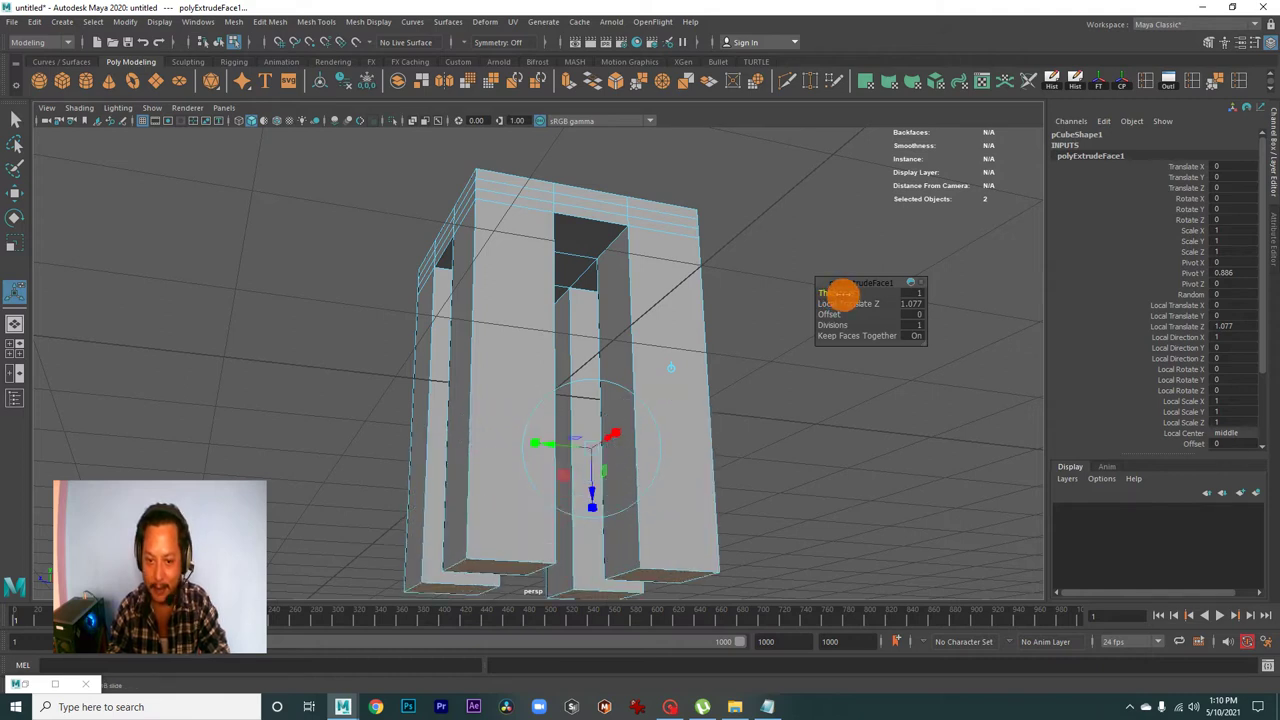
left_click_drag(836, 297, 837, 306)
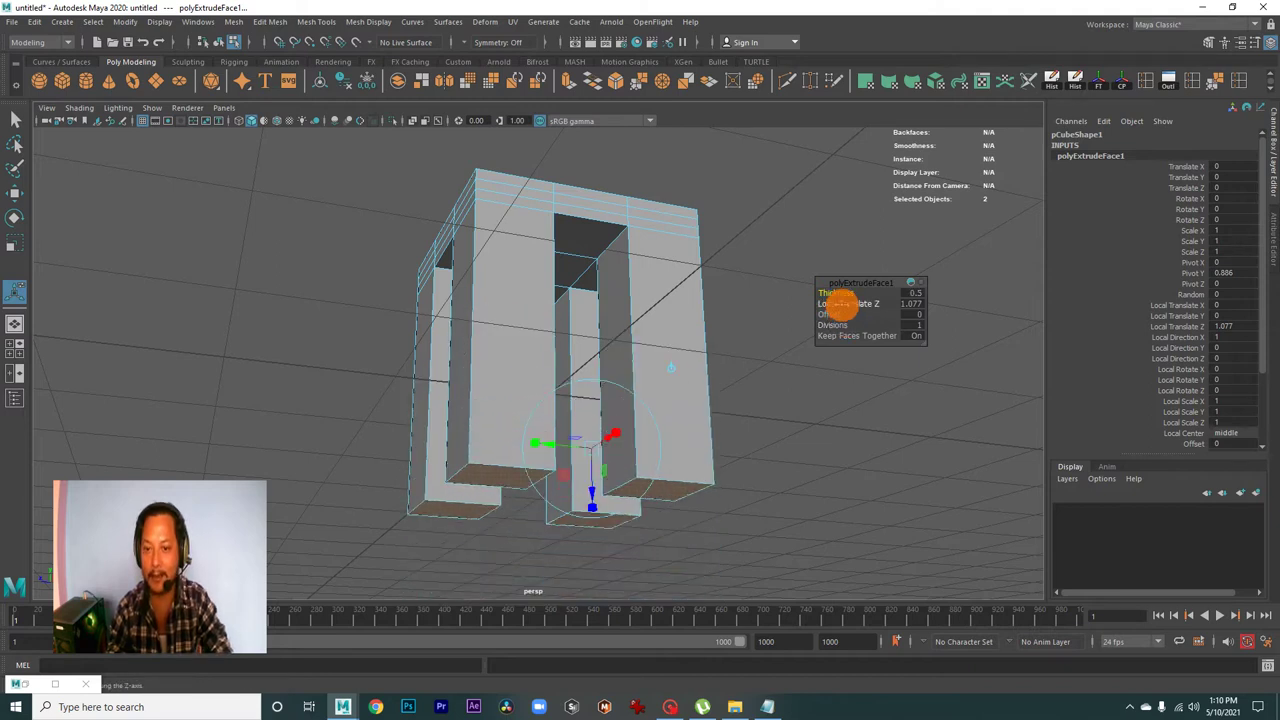
mouse_move(640, 503)
left_mouse_down("alt")
mouse_move(625, 523)
mouse_move(585, 408)
mouse_move(586, 517)
mouse_move(586, 383)
mouse_move(586, 491)
mouse_move(586, 408)
mouse_move(586, 450)
left_mouse_up("alt")
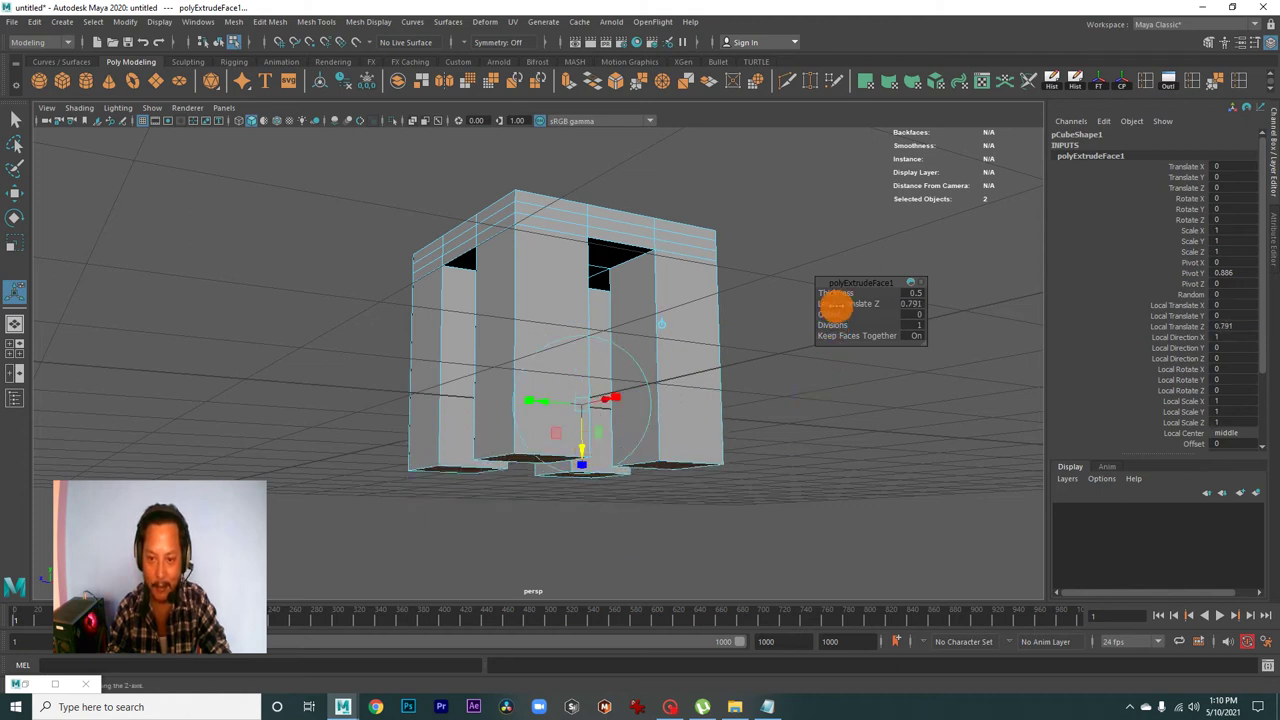
left_click_drag(838, 308, 837, 309)
mouse_move(809, 377)
left_mouse_down("alt")
mouse_move(654, 371)
mouse_move(646, 386)
mouse_move(720, 394)
left_mouse_up("alt")
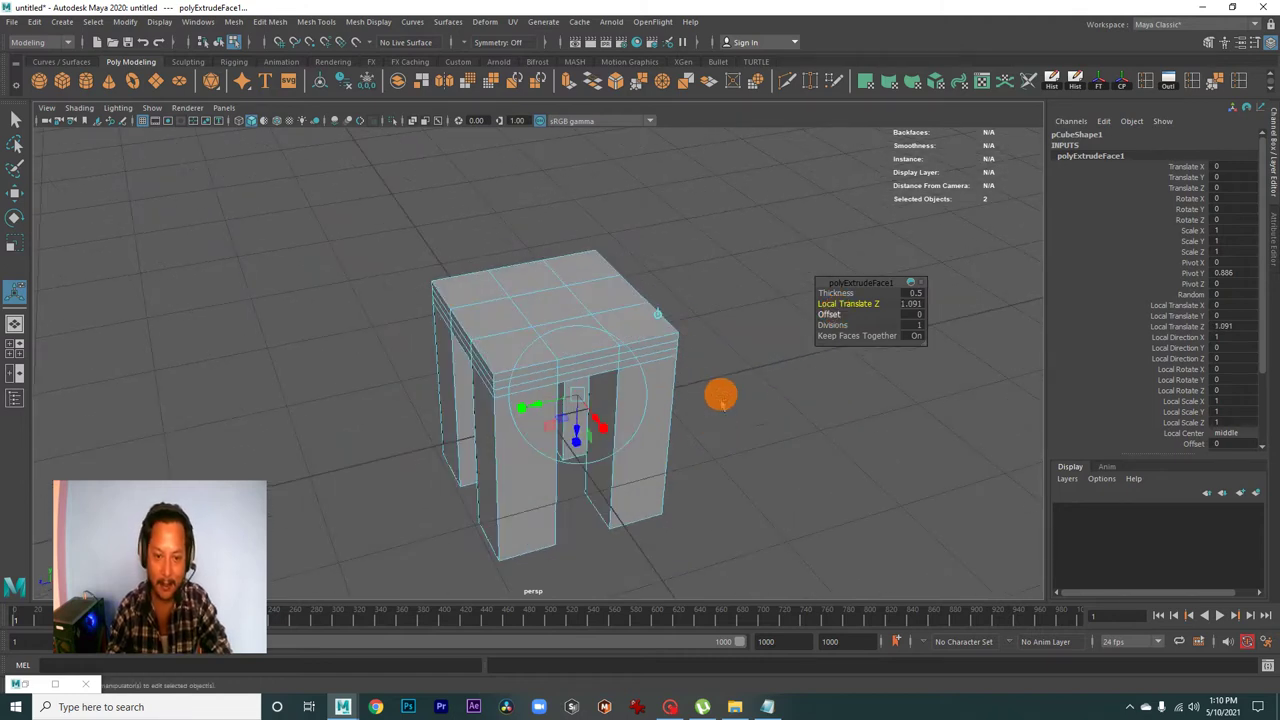
- Select the back row of seat top faces and extrude them
left_click(603, 264)
left_click_drag(612, 292, 623, 320, "shift")
mouse_move(734, 351)
left_mouse_down("alt")
mouse_move(680, 348)
mouse_move(668, 368)
mouse_move(706, 380)
mouse_move(523, 366)
mouse_move(703, 374)
left_mouse_up("alt")
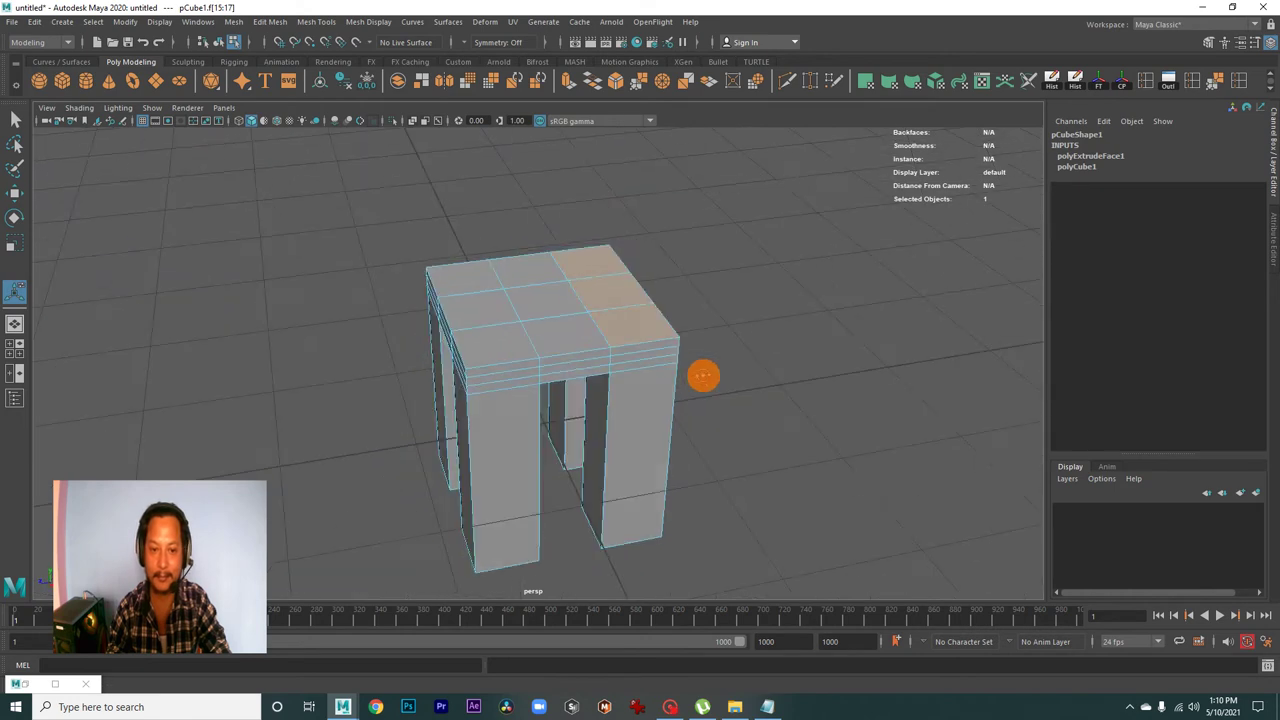
left_click(565, 82)
- Raise the extruded faces to Local Translate Z 1.677 to form a tall chair back
mouse_move(757, 320)
right_mouse_down("alt")
mouse_move(714, 349)
mouse_move(730, 376)
right_mouse_up("alt")
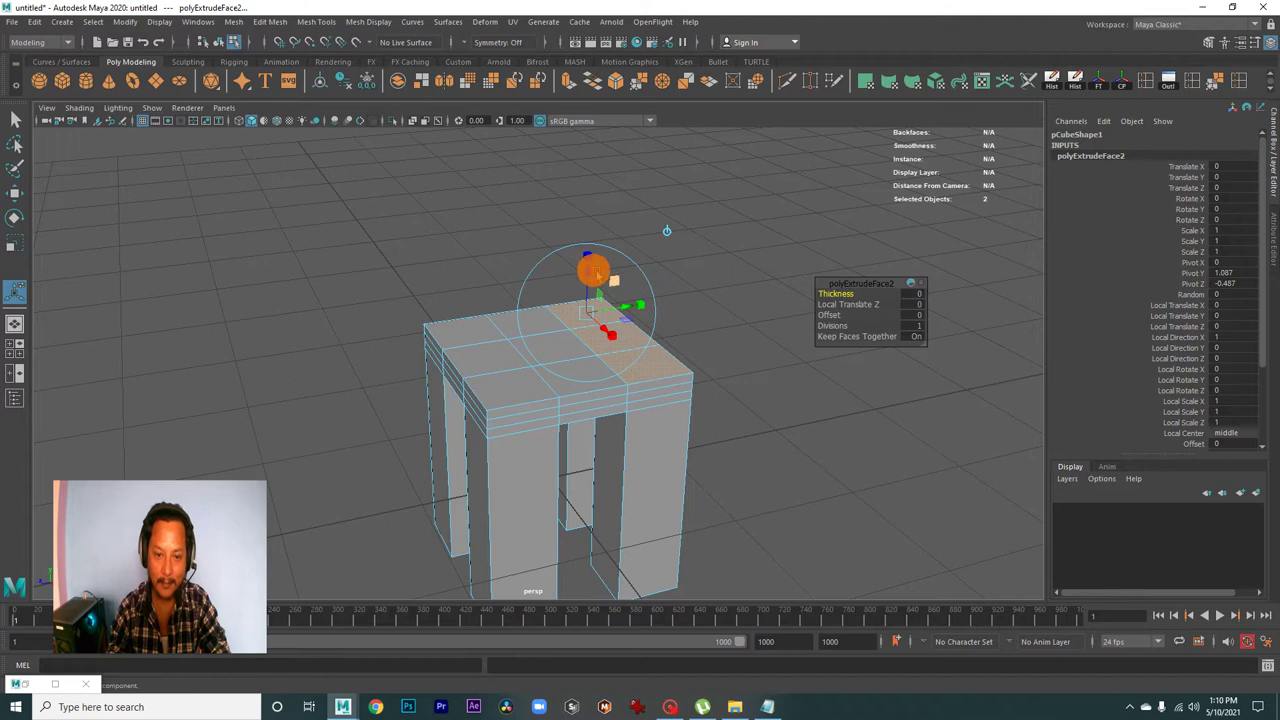
left_click_drag(588, 268, 580, 157)
mouse_move(686, 266)
left_mouse_down("alt")
mouse_move(666, 331)
mouse_move(688, 344)
left_mouse_up("alt")
mouse_move(588, 245)
left_mouse_down()
mouse_move(589, 140)
mouse_move(590, 162)
left_mouse_up()
mouse_move(560, 290)
left_mouse_down("alt")
mouse_move(489, 271)
mouse_move(603, 317)
mouse_move(608, 293)
left_mouse_up("alt")
left_click_drag(573, 215, 575, 200)
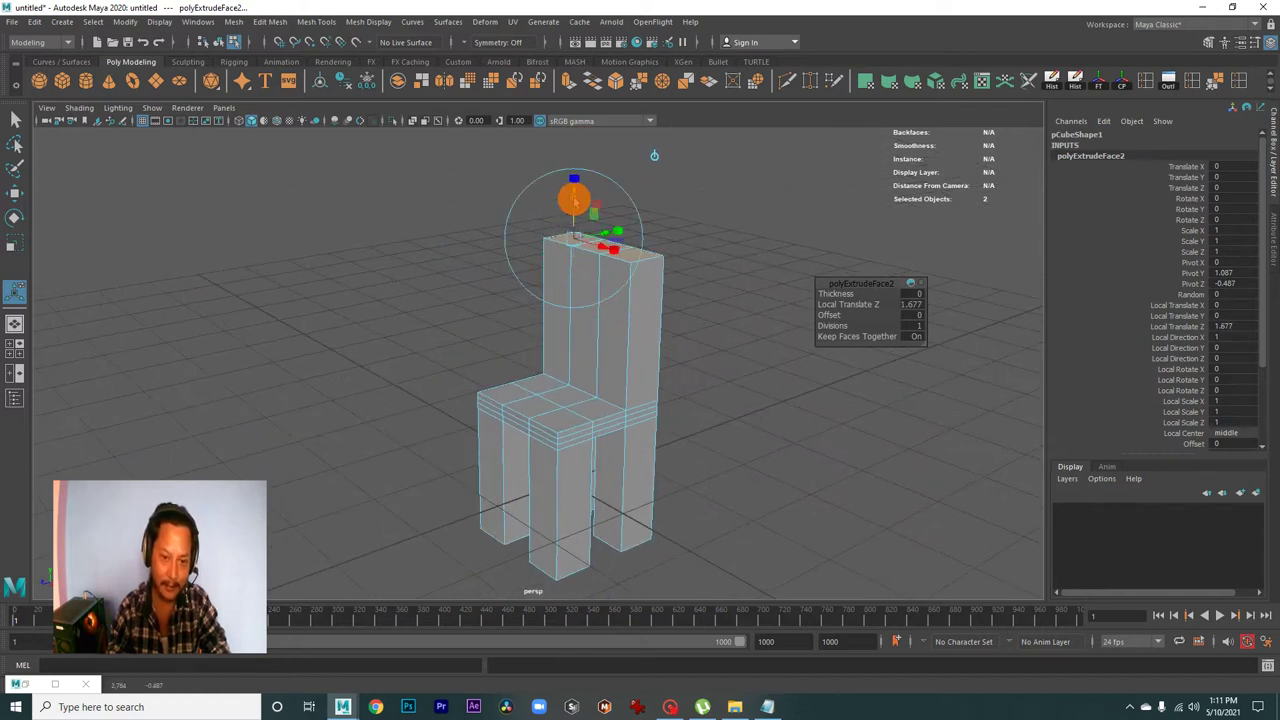
mouse_move(614, 371)
left_mouse_down("alt")
mouse_move(529, 363)
mouse_move(557, 380)
mouse_move(447, 381)
mouse_move(666, 389)
mouse_move(611, 391)
mouse_move(669, 400)
mouse_move(684, 437)
mouse_move(660, 397)
mouse_move(625, 412)
mouse_move(611, 386)
mouse_move(534, 414)
mouse_move(490, 391)
mouse_move(491, 374)
mouse_move(523, 363)
mouse_move(523, 374)
mouse_move(640, 383)
mouse_move(606, 394)
mouse_move(577, 373)
mouse_move(586, 409)
mouse_move(640, 403)
mouse_move(609, 420)
mouse_move(622, 376)
mouse_move(560, 363)
mouse_move(594, 391)
mouse_move(511, 411)
left_mouse_up("alt")
- Reselect the chair and pick the backrest faces with the Move tool active
mouse_move(621, 411)
left_mouse_down("alt")
mouse_move(517, 417)
mouse_move(662, 421)
mouse_move(620, 425)
left_mouse_up("alt")
right_click_drag(651, 285, 726, 231)
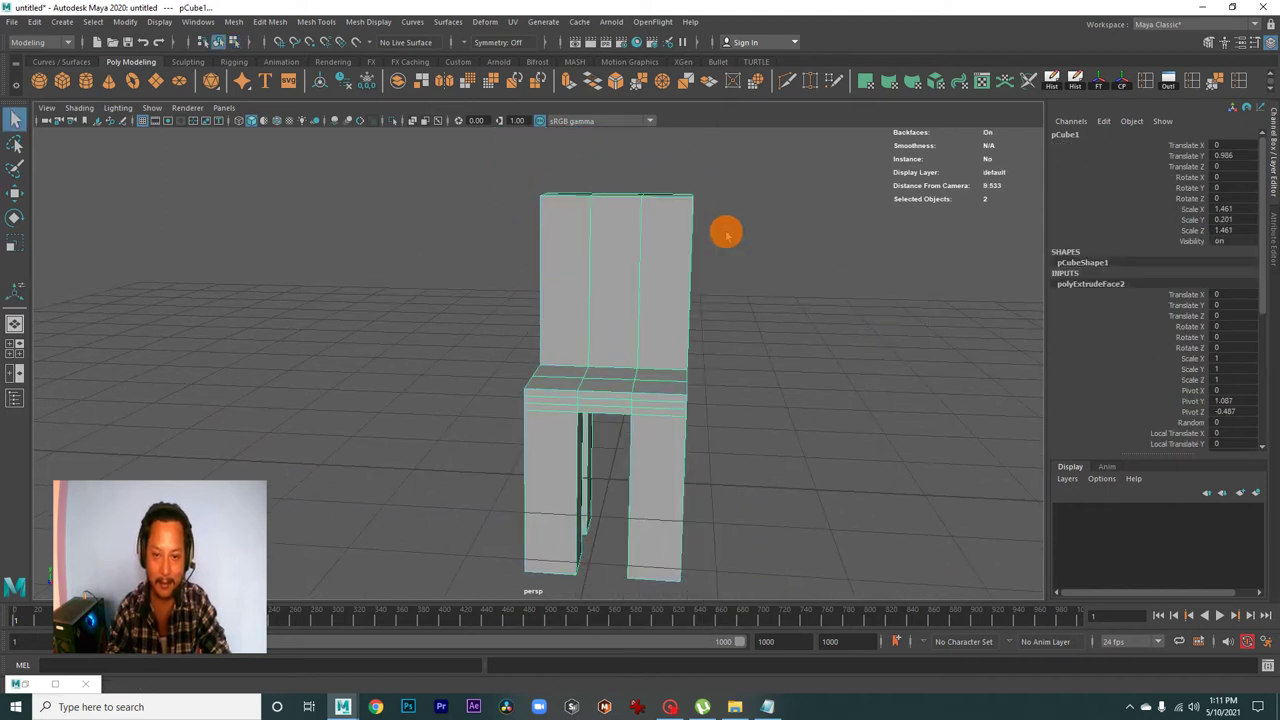
mouse_move(680, 306)
left_mouse_down("alt")
mouse_move(614, 323)
mouse_move(657, 351)
mouse_move(583, 303)
mouse_move(608, 360)
mouse_move(586, 354)
mouse_move(597, 323)
left_mouse_up("alt")
right_click_drag(603, 334, 587, 338)
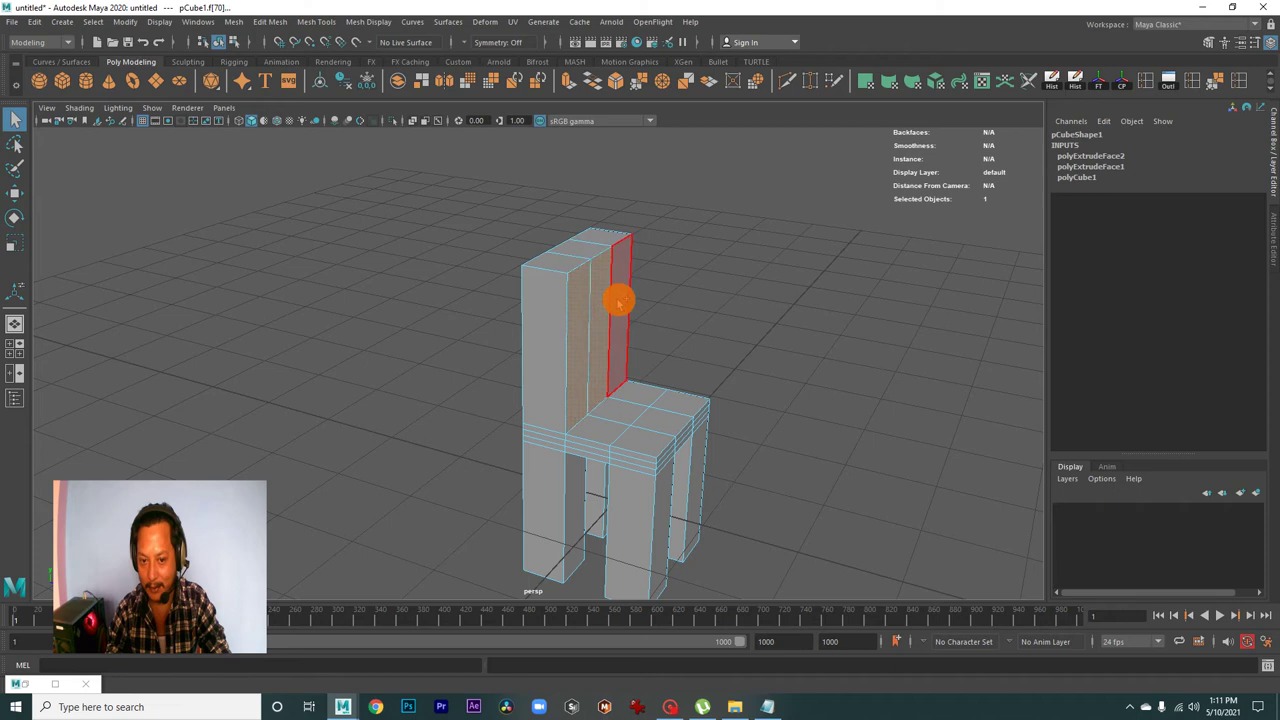
mouse_move(706, 323)
left_mouse_down("alt")
mouse_move(701, 338)
mouse_move(660, 347)
left_mouse_up("alt")
key("w")
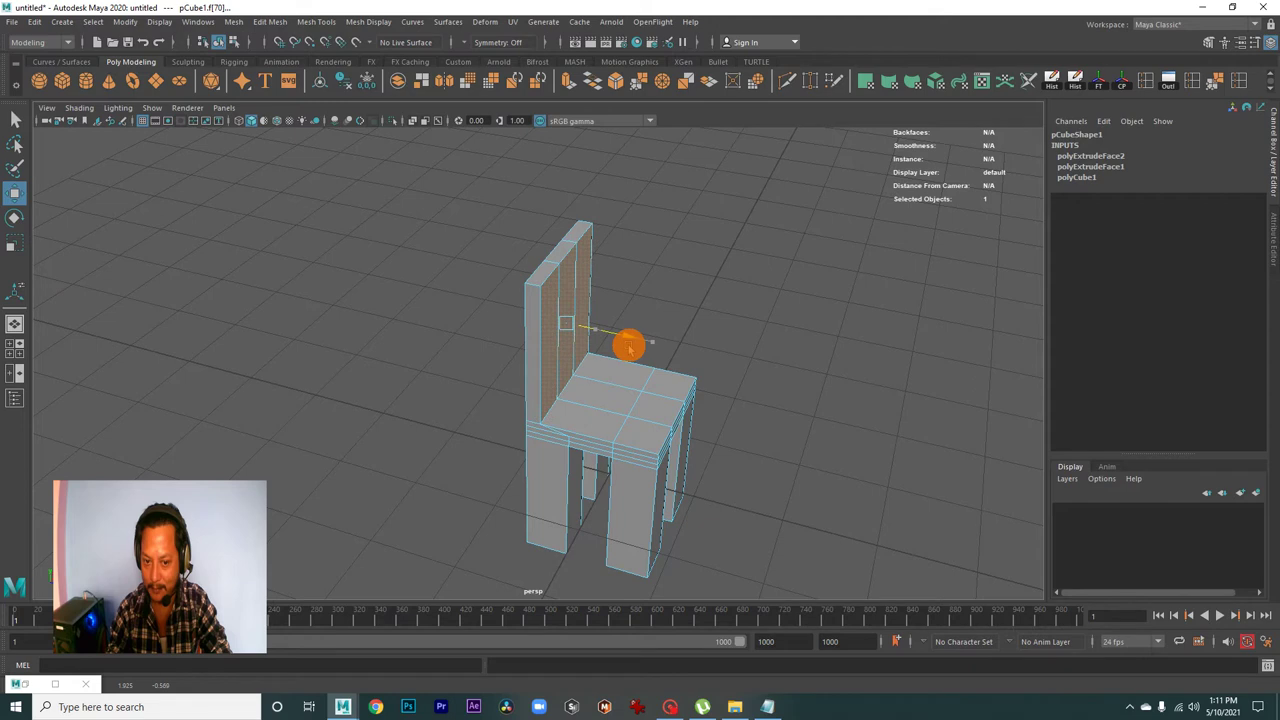
mouse_move(636, 376)
left_mouse_down("alt")
mouse_move(614, 400)
mouse_move(551, 380)
mouse_move(600, 363)
left_mouse_up("alt")
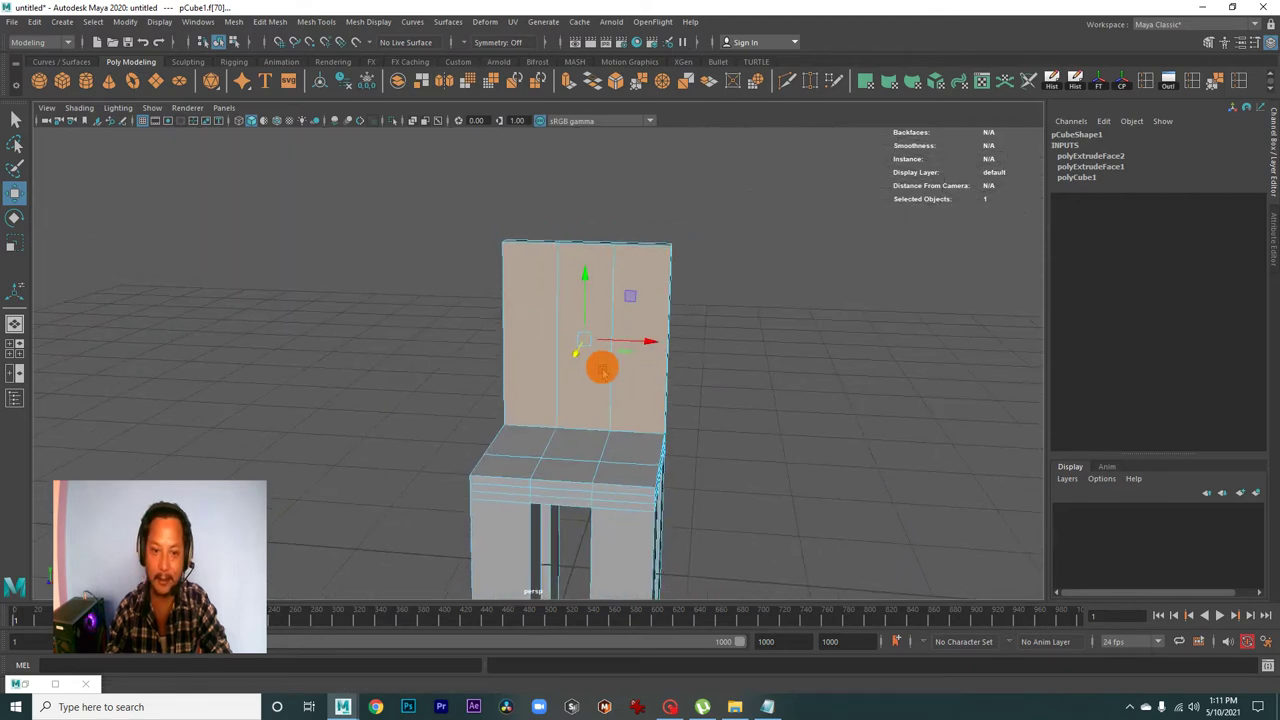
- In vertex mode, push the backrest's top vertices backward for a slight rearward lean
right_click(624, 275)
left_click(566, 277)
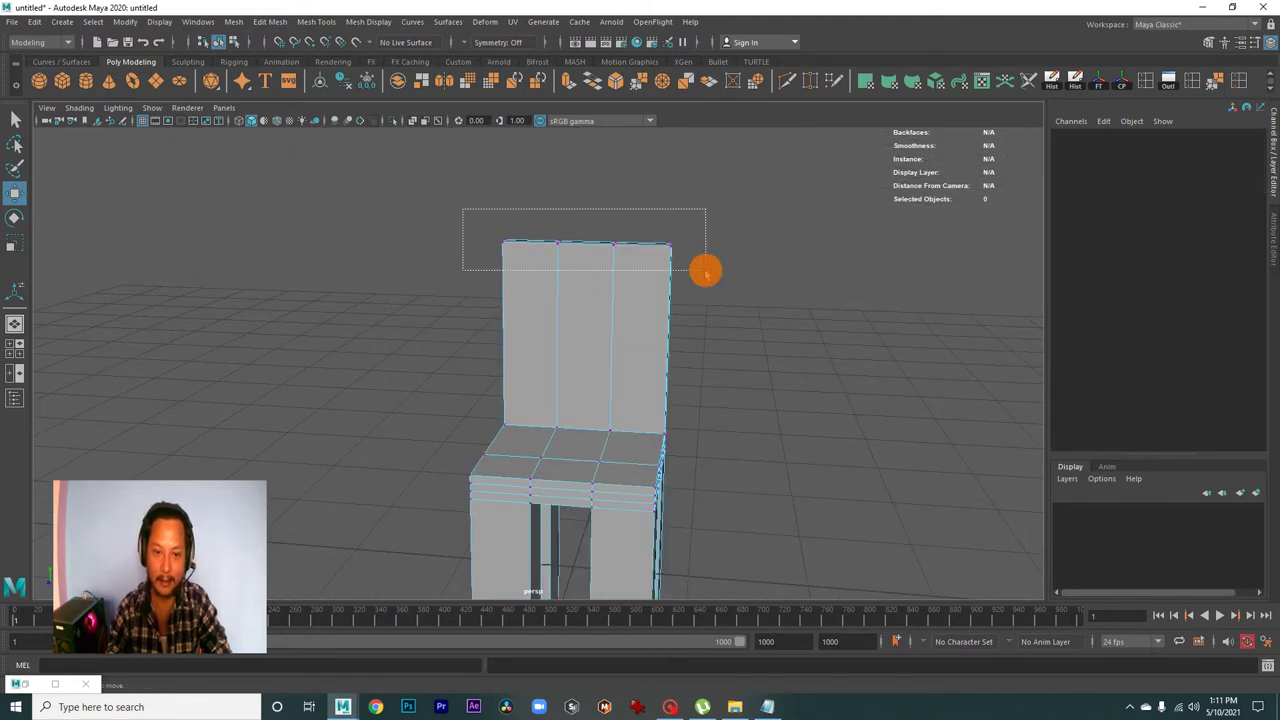
left_click_drag(464, 211, 703, 272)
mouse_move(583, 177)
left_mouse_down("alt")
mouse_move(652, 266)
mouse_move(780, 309)
mouse_move(606, 217)
mouse_move(590, 224)
left_mouse_up("alt")
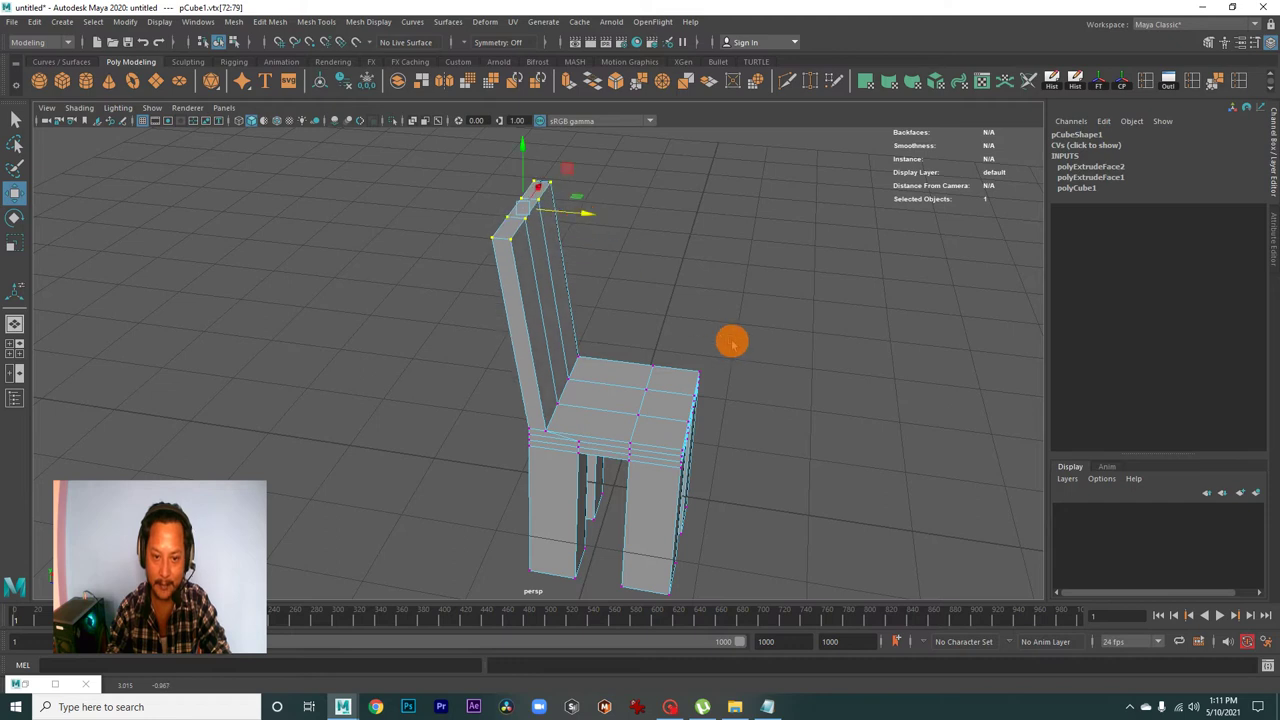
- Select the backrest's top corner faces and extrude them upward into two short posts
left_click_drag(732, 342, 600, 357, "alt")
right_click(605, 289)
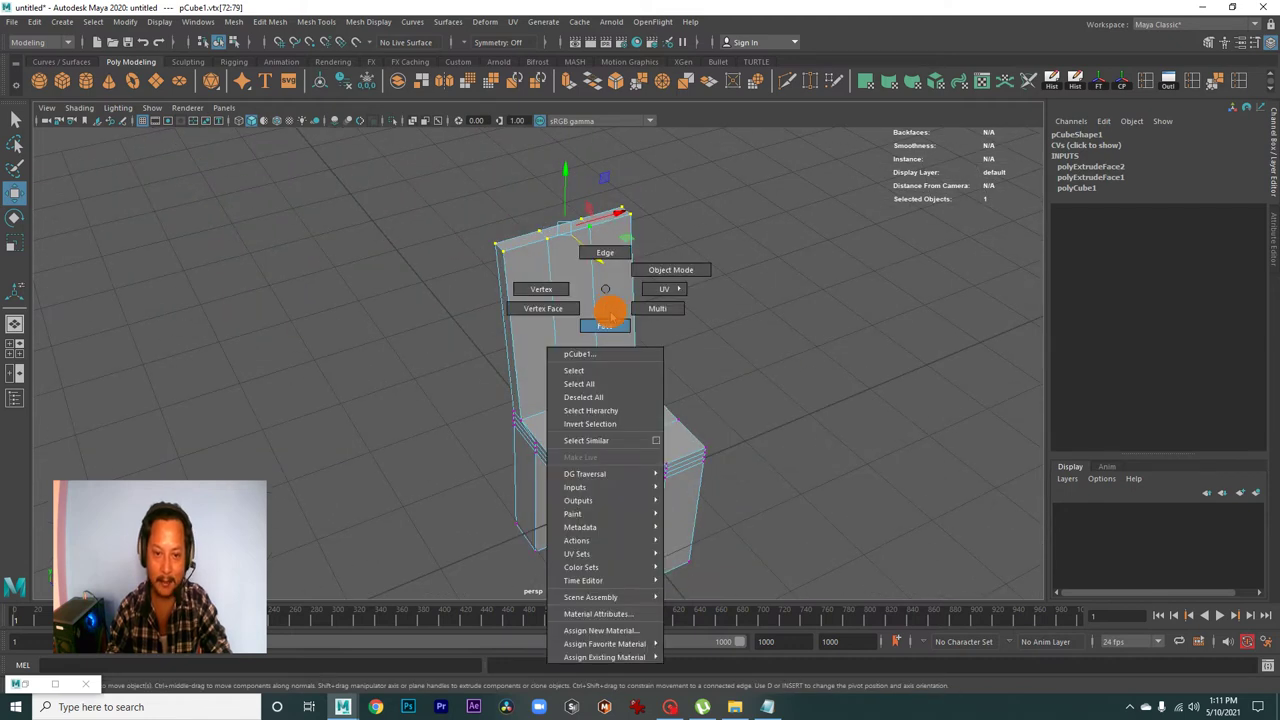
left_click(607, 322)
left_click(567, 260)
left_click(526, 242)
mouse_move(605, 213)
left_mouse_down("alt")
mouse_move(694, 277)
mouse_move(648, 263)
left_mouse_up("alt")
left_click_drag(577, 200, 577, 196)
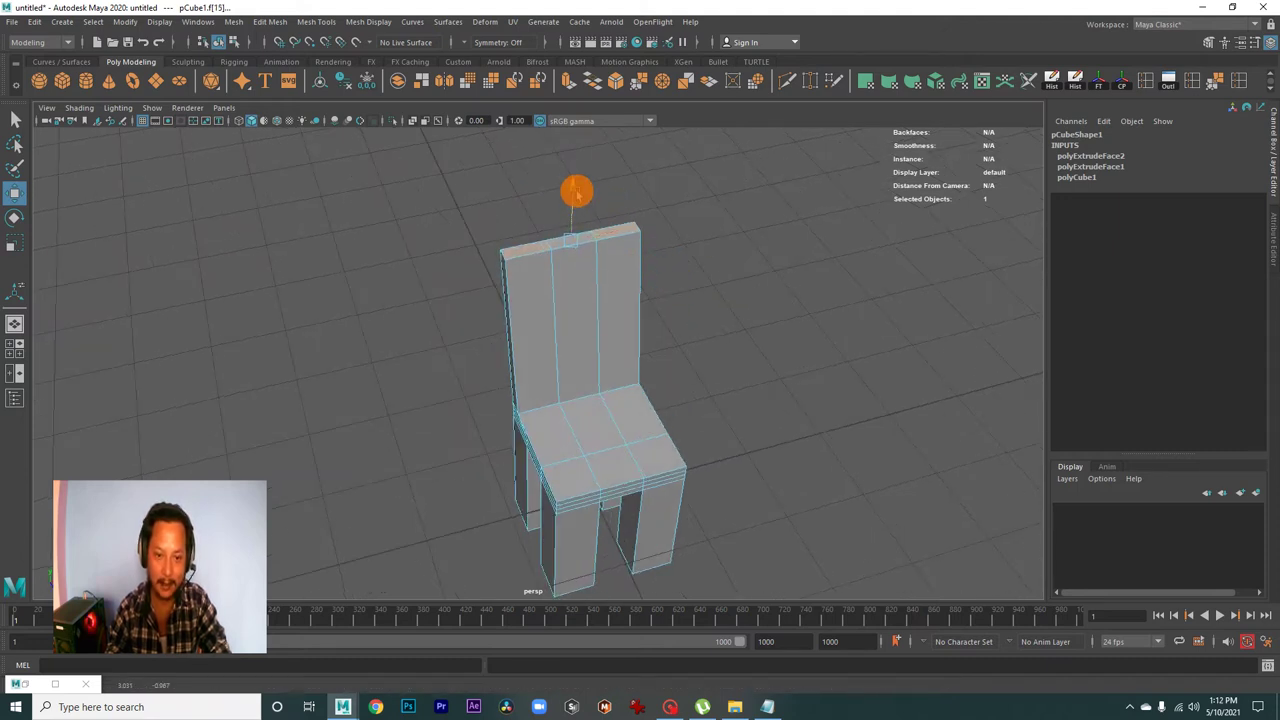
left_click(567, 82)
mouse_move(533, 228)
left_mouse_down()
mouse_move(478, 262)
mouse_move(467, 252)
mouse_move(503, 289)
mouse_move(626, 266)
left_mouse_up()
- Return to whole-object selection, view the chair from three-quarter front, then enter vertex mode
right_click_drag(626, 258, 669, 242)
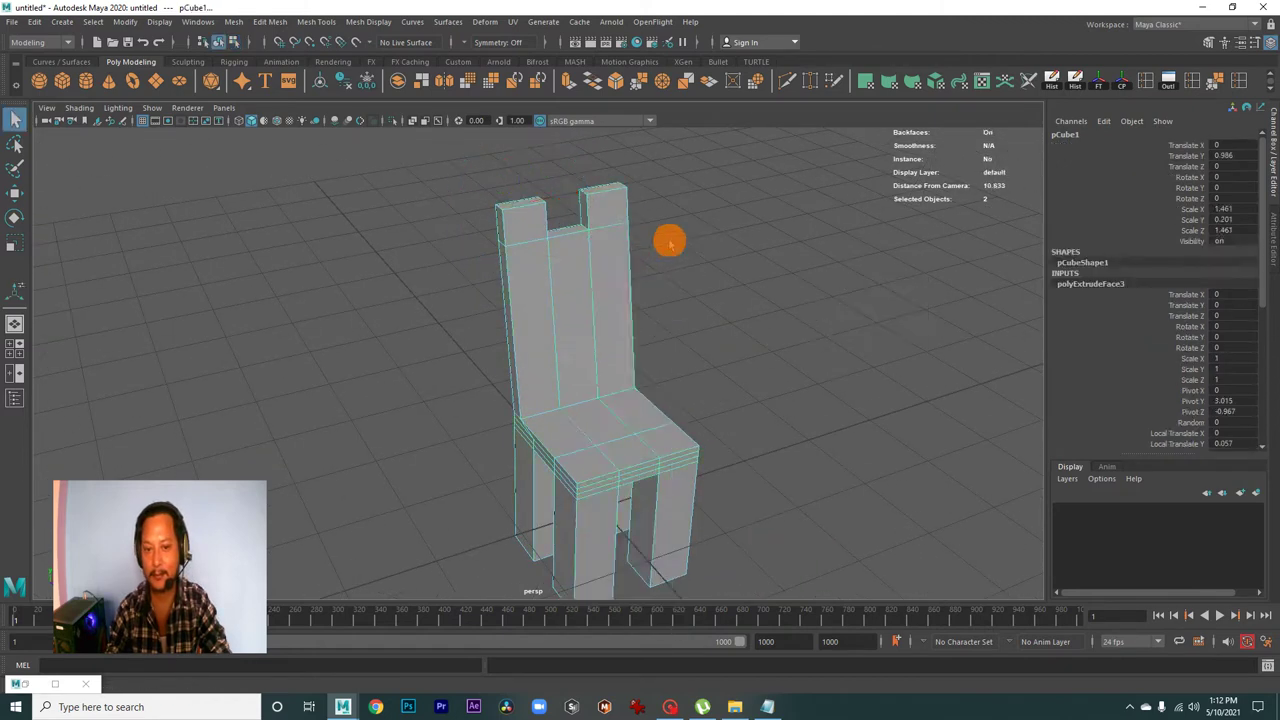
mouse_move(640, 311)
left_mouse_down("alt")
mouse_move(546, 334)
mouse_move(574, 377)
mouse_move(558, 302)
mouse_move(574, 354)
mouse_move(457, 331)
left_mouse_up("alt")
right_click_drag(457, 331, 482, 357, "alt")
mouse_move(482, 357)
left_mouse_down("alt")
mouse_move(471, 394)
mouse_move(623, 391)
mouse_move(600, 380)
mouse_move(594, 432)
mouse_move(586, 374)
mouse_move(506, 377)
mouse_move(466, 426)
mouse_move(561, 447)
mouse_move(477, 446)
mouse_move(651, 410)
mouse_move(608, 363)
mouse_move(534, 377)
mouse_move(567, 360)
left_mouse_up("alt")
right_click_drag(581, 342, 514, 343)
- Select the inner bottom vertex of a front leg with the Move tool ready
mouse_move(557, 423)
left_mouse_down("alt")
mouse_move(543, 414)
mouse_move(555, 414)
mouse_move(523, 449)
mouse_move(528, 462)
mouse_move(569, 443)
mouse_move(531, 451)
mouse_move(556, 450)
mouse_move(569, 420)
mouse_move(552, 421)
left_mouse_up("alt")
key("w")
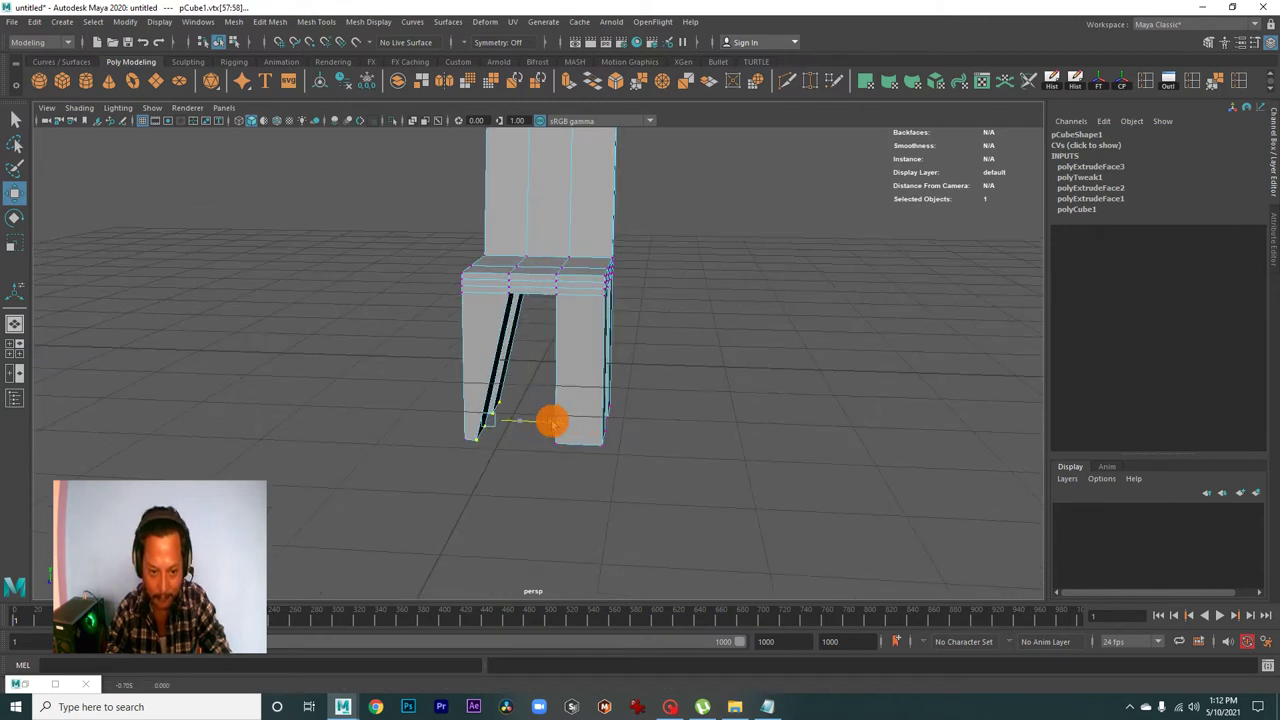
left_click_drag(585, 463, 597, 437, "alt")
mouse_move(557, 385)
left_mouse_down()
mouse_move(613, 425)
mouse_move(648, 411)
mouse_move(591, 446)
mouse_move(631, 446)
mouse_move(618, 453)
mouse_move(537, 398)
left_mouse_up()
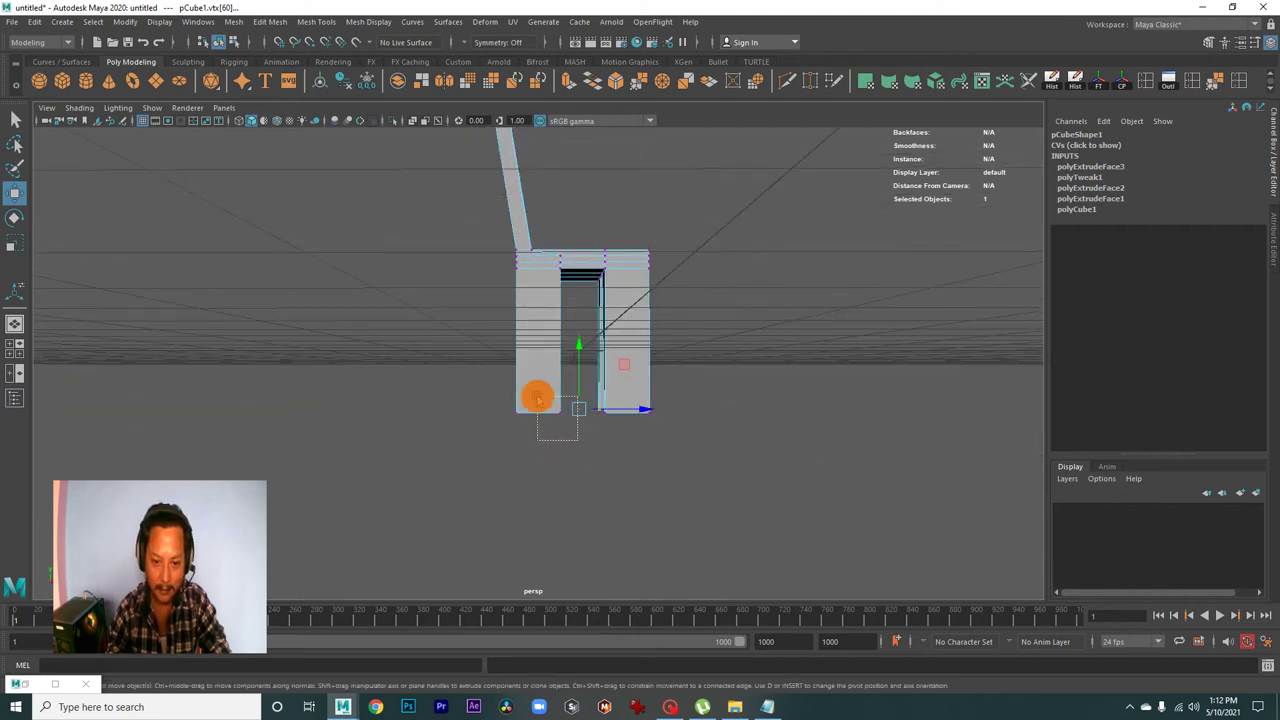
left_click(590, 418)
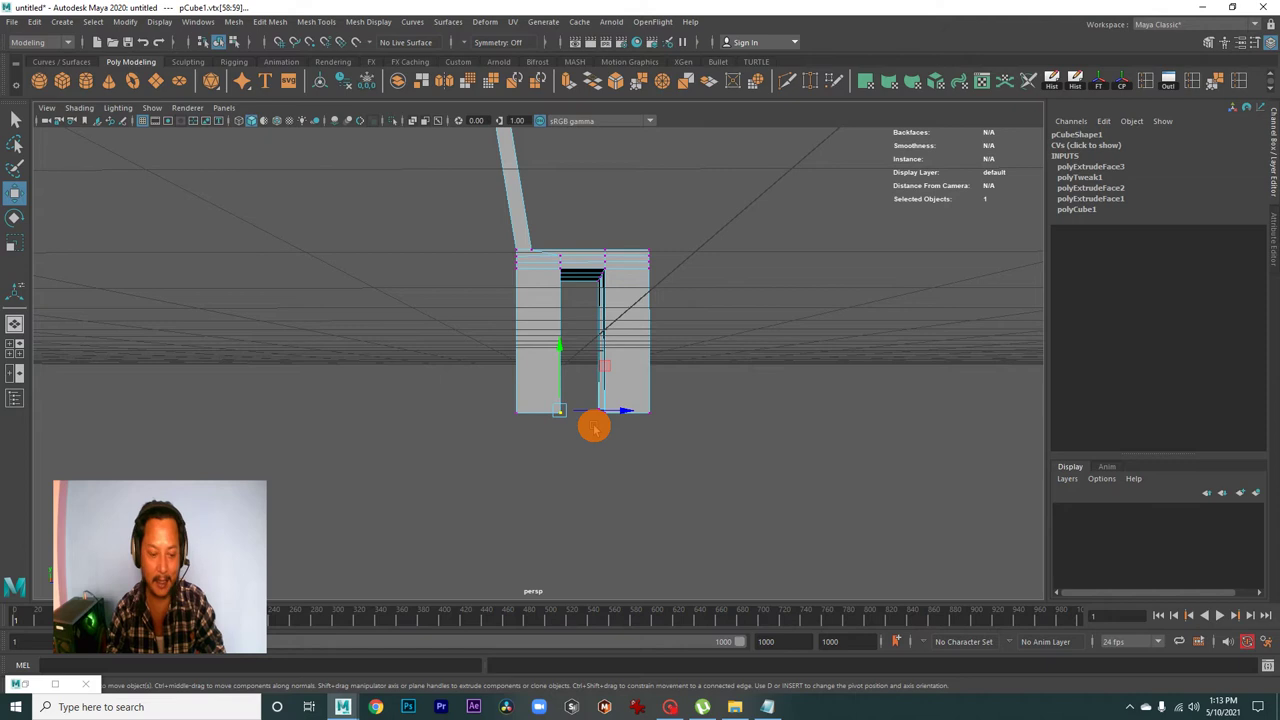
- Toggle the chair between wireframe (4) and shaded (5) display, ending in wireframe
key("4")
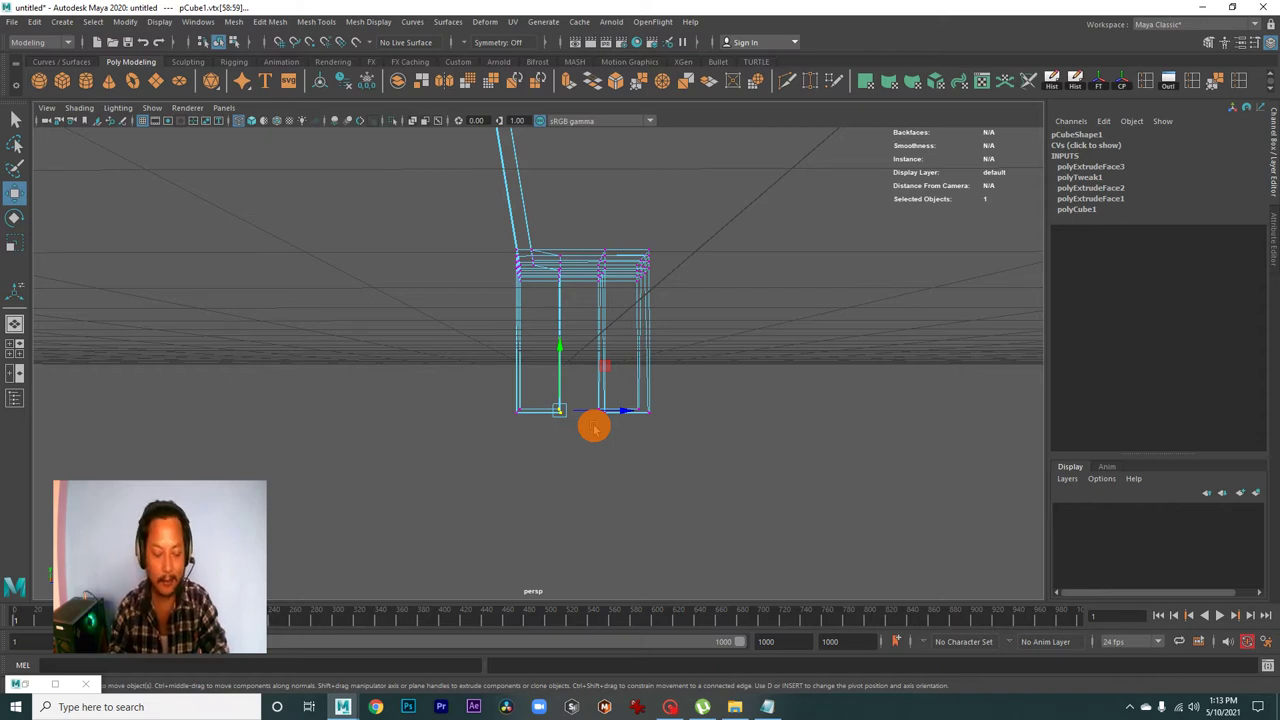
mouse_move(593, 447)
left_mouse_down("alt")
mouse_move(551, 469)
mouse_move(600, 457)
mouse_move(634, 471)
mouse_move(609, 466)
mouse_move(623, 466)
left_mouse_up("alt")
key("5")
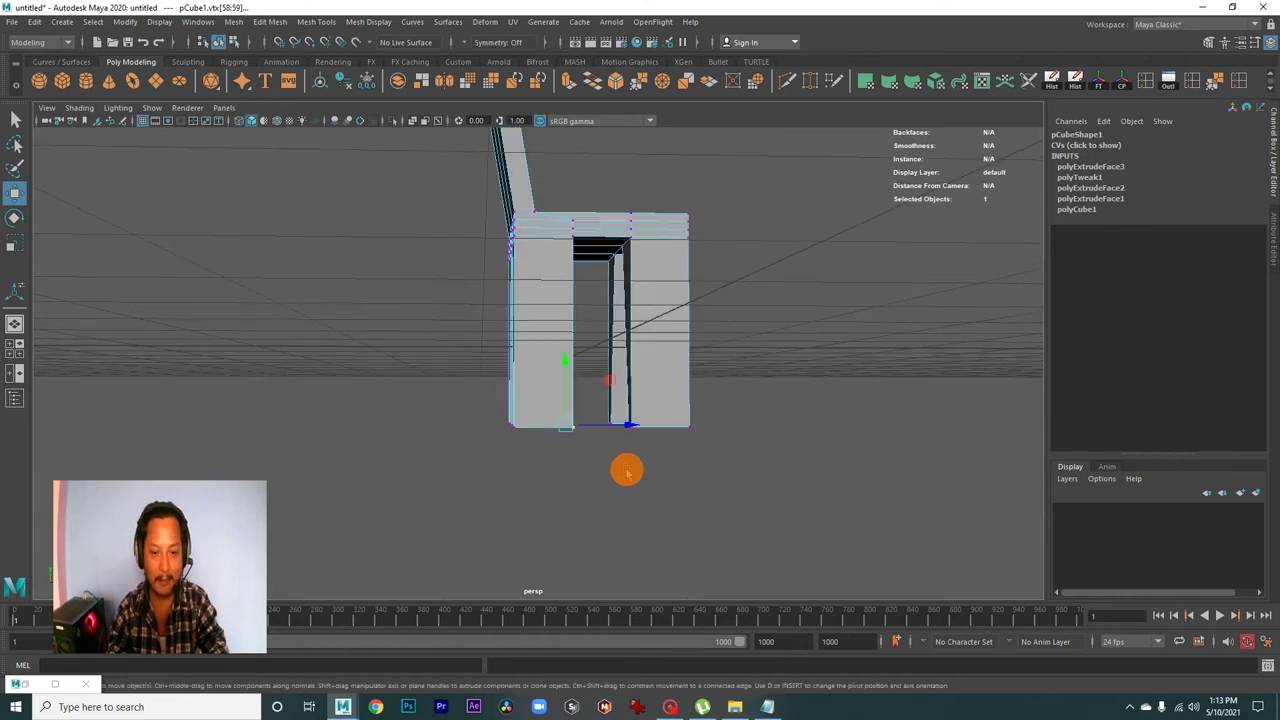
key("4")
key("5")
key("4")
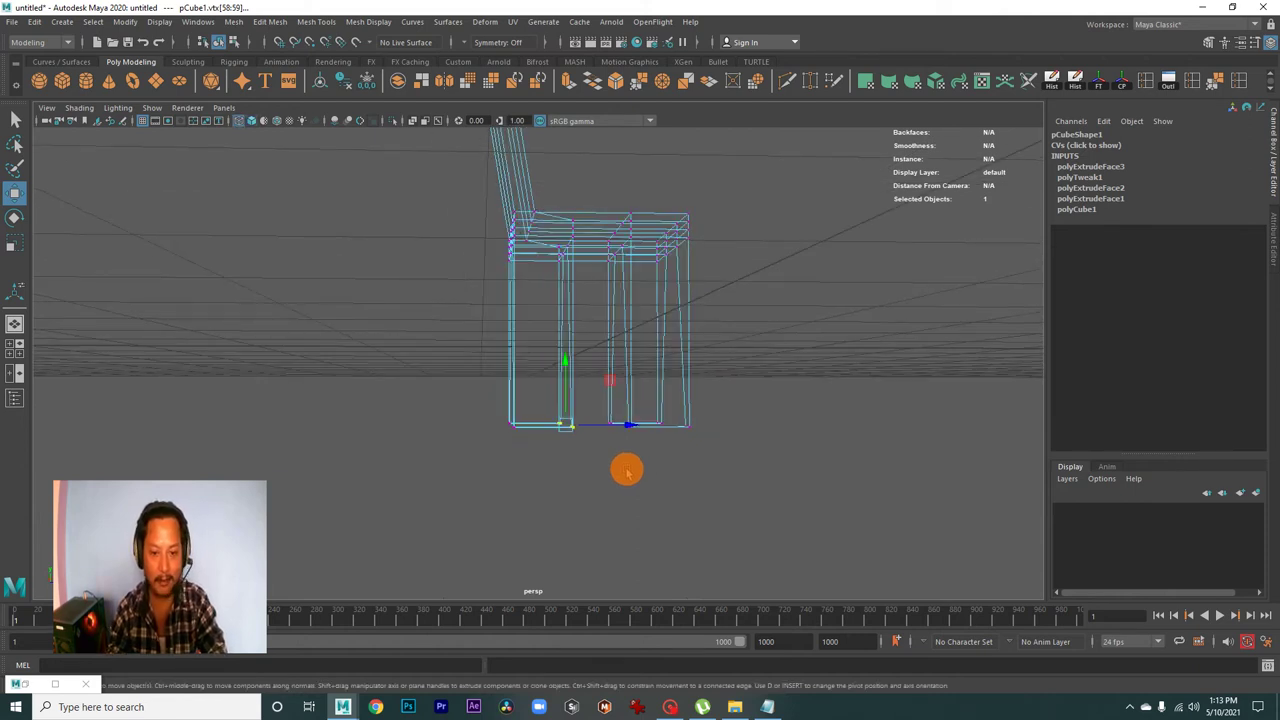
key("5")
key("4")
key("5")
key("4")
key("5")
key("4")
key("5")
key("4")
- Push the leg's bottom vertices outward along X, then return to shaded display
mouse_move(597, 506)
left_mouse_down("alt")
mouse_move(578, 503)
mouse_move(622, 420)
mouse_move(600, 432)
left_mouse_up("alt")
left_click_drag(674, 474, 663, 467, "alt")
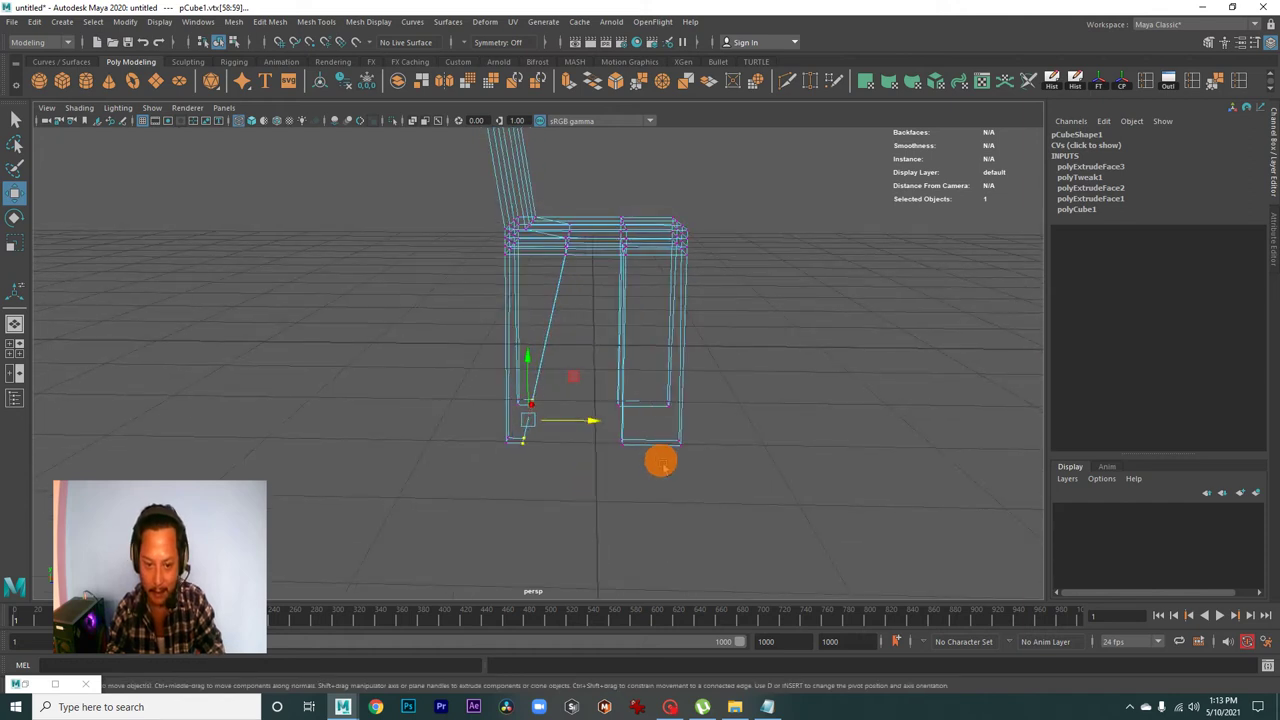
left_click_drag(680, 424, 701, 422)
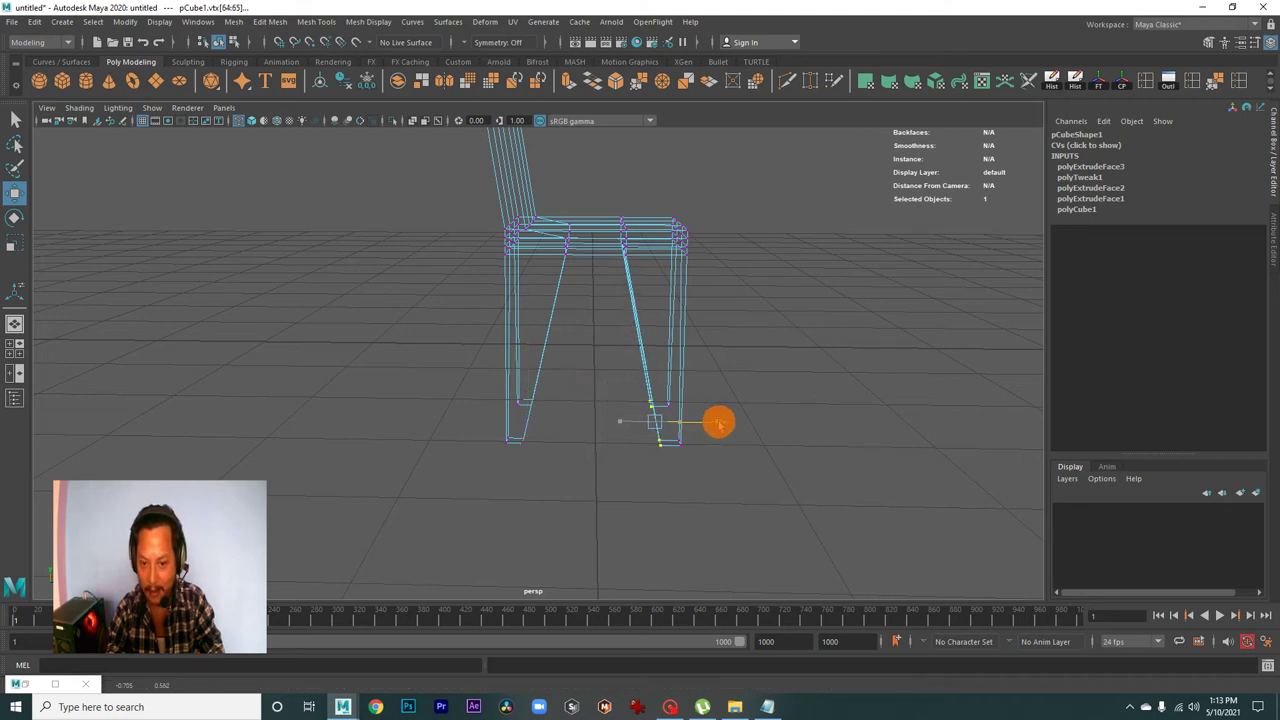
mouse_move(718, 422)
left_mouse_down("alt")
mouse_move(757, 449)
mouse_move(609, 426)
mouse_move(677, 451)
mouse_move(616, 458)
left_mouse_up("alt")
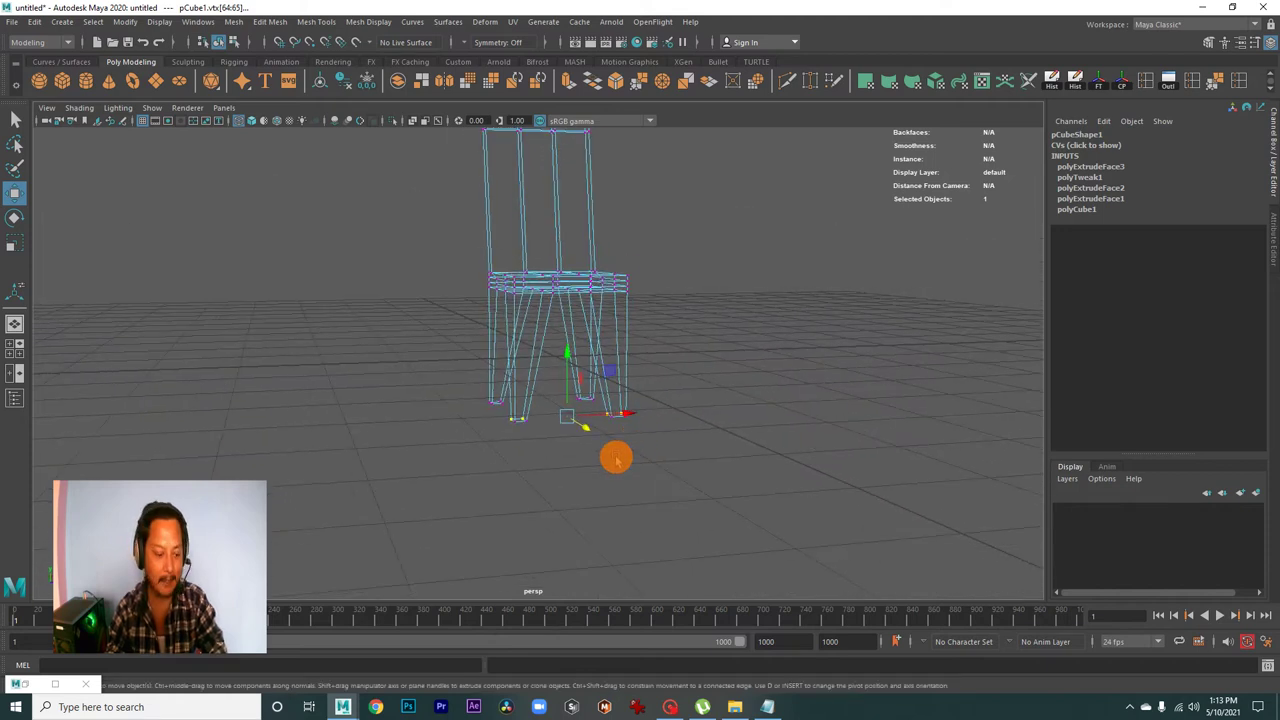
key("5")
- Return to Object Mode and select the whole chair
right_click_drag(612, 313, 657, 286)
mouse_move(743, 391)
left_mouse_down("alt")
mouse_move(423, 386)
mouse_move(495, 395)
mouse_move(443, 400)
left_mouse_up("alt")
left_click(531, 371)
mouse_move(531, 371)
left_mouse_down("alt")
mouse_move(643, 371)
mouse_move(631, 406)
mouse_move(709, 403)
left_mouse_up("alt")
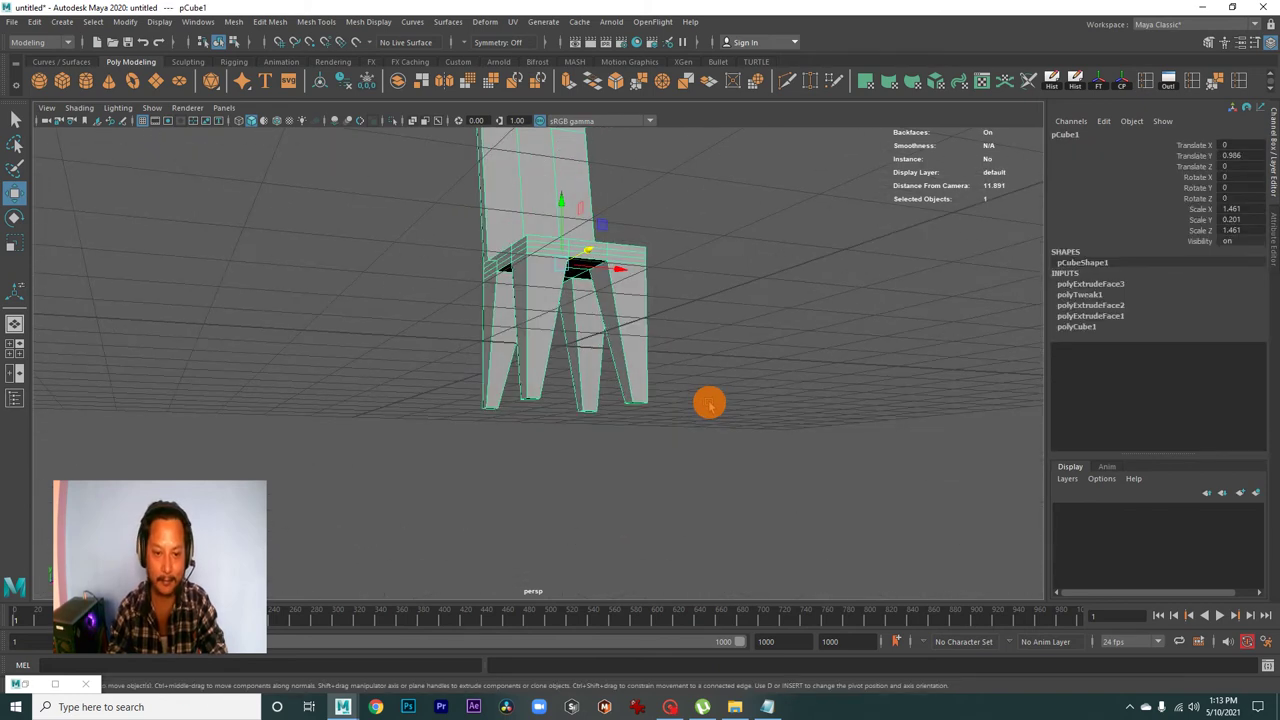
mouse_move(657, 160)
left_mouse_down("alt")
mouse_move(660, 377)
mouse_move(611, 408)
mouse_move(580, 400)
mouse_move(600, 415)
mouse_move(471, 414)
mouse_move(528, 414)
mouse_move(449, 394)
mouse_move(414, 369)
mouse_move(446, 369)
mouse_move(406, 371)
mouse_move(489, 343)
mouse_move(563, 363)
mouse_move(494, 363)
mouse_move(580, 366)
mouse_move(601, 387)
mouse_move(651, 369)
mouse_move(594, 360)
mouse_move(620, 374)
mouse_move(603, 406)
mouse_move(535, 421)
mouse_move(543, 414)
mouse_move(397, 410)
mouse_move(480, 403)
mouse_move(451, 411)
mouse_move(500, 345)
mouse_move(509, 417)
mouse_move(469, 423)
mouse_move(480, 434)
mouse_move(507, 402)
mouse_move(637, 414)
mouse_move(594, 391)
mouse_move(687, 410)
mouse_move(594, 414)
mouse_move(654, 429)
mouse_move(666, 329)
left_mouse_up("alt")
- Select a seat-top face and extrude it upward into a raised block
right_click(673, 330)
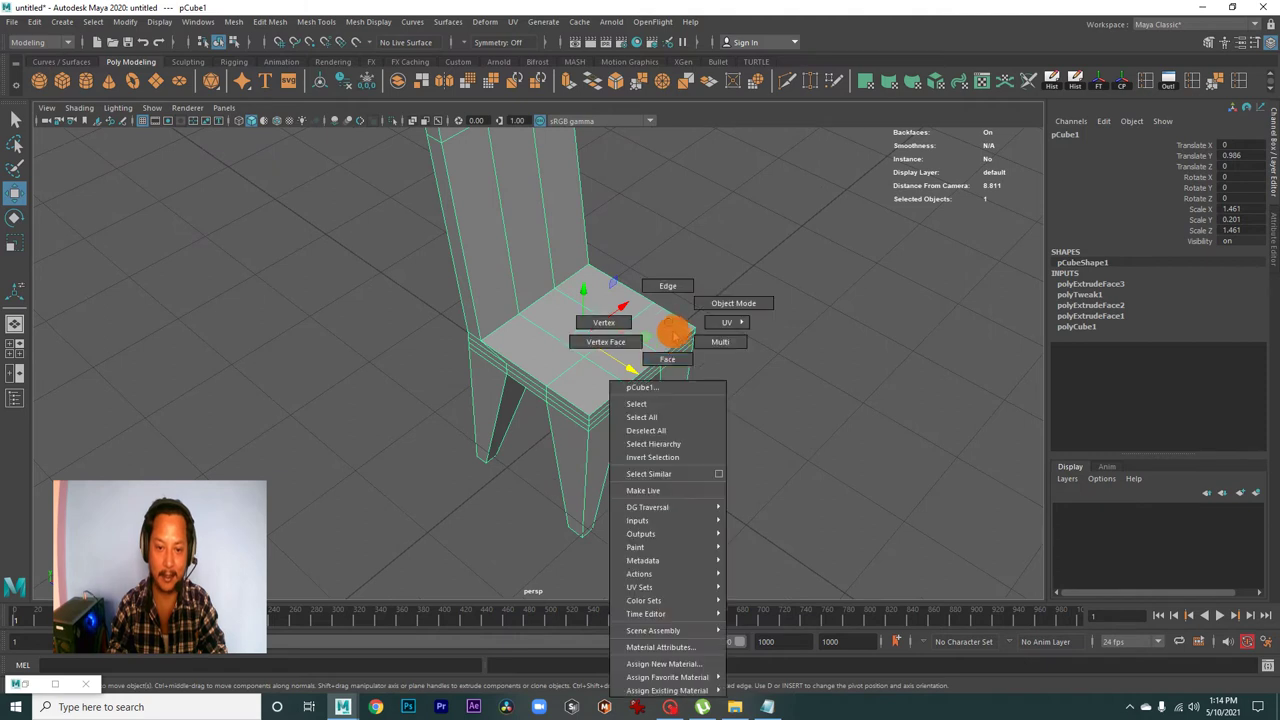
left_click(667, 359)
left_click(600, 375)
mouse_move(783, 369)
left_mouse_down("alt")
mouse_move(777, 383)
mouse_move(710, 350)
left_mouse_up("alt")
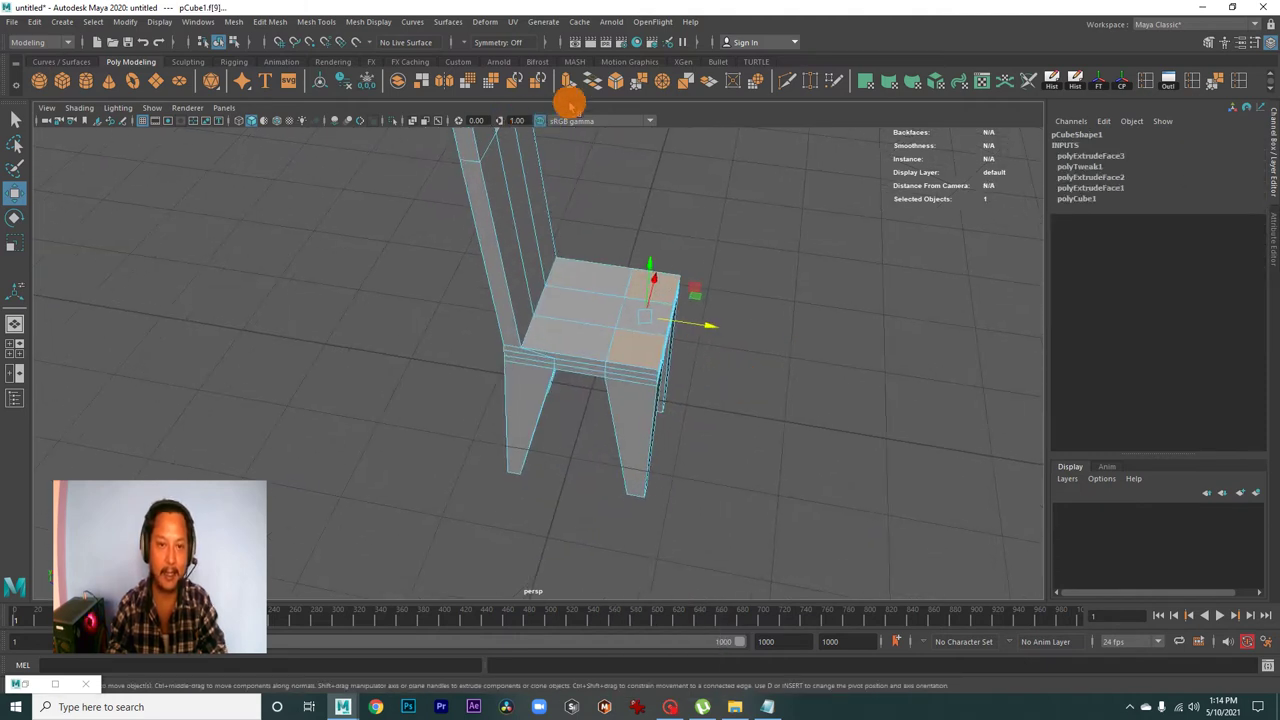
left_click(567, 80)
mouse_move(757, 280)
left_mouse_down("alt")
mouse_move(743, 360)
mouse_move(745, 333)
left_mouse_up("alt")
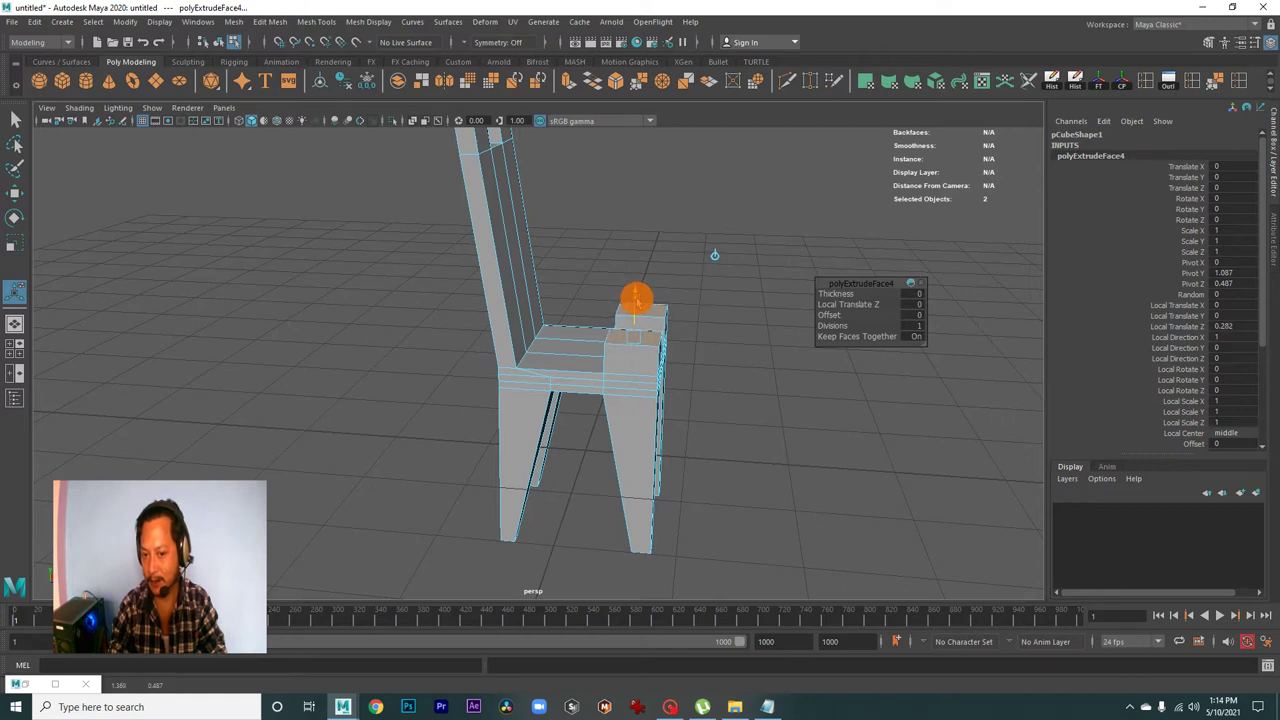
mouse_move(636, 297)
left_mouse_down("alt")
mouse_move(580, 346)
mouse_move(586, 363)
mouse_move(443, 374)
mouse_move(543, 425)
mouse_move(611, 434)
mouse_move(487, 385)
left_mouse_up("alt")
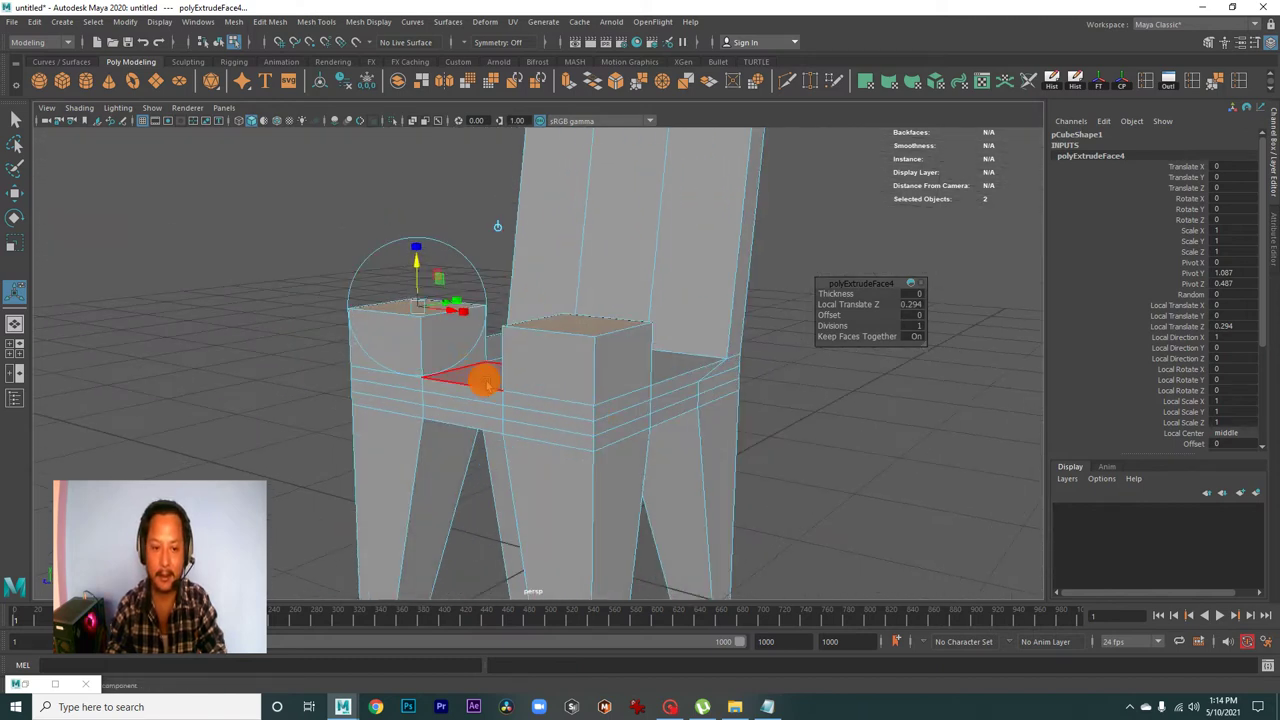
- Scale the right block's front face flat and stretch it out toward the armrest
left_click(451, 340)
mouse_move(451, 340)
left_mouse_down("alt")
mouse_move(523, 394)
mouse_move(646, 372)
mouse_move(697, 400)
left_mouse_up("alt")
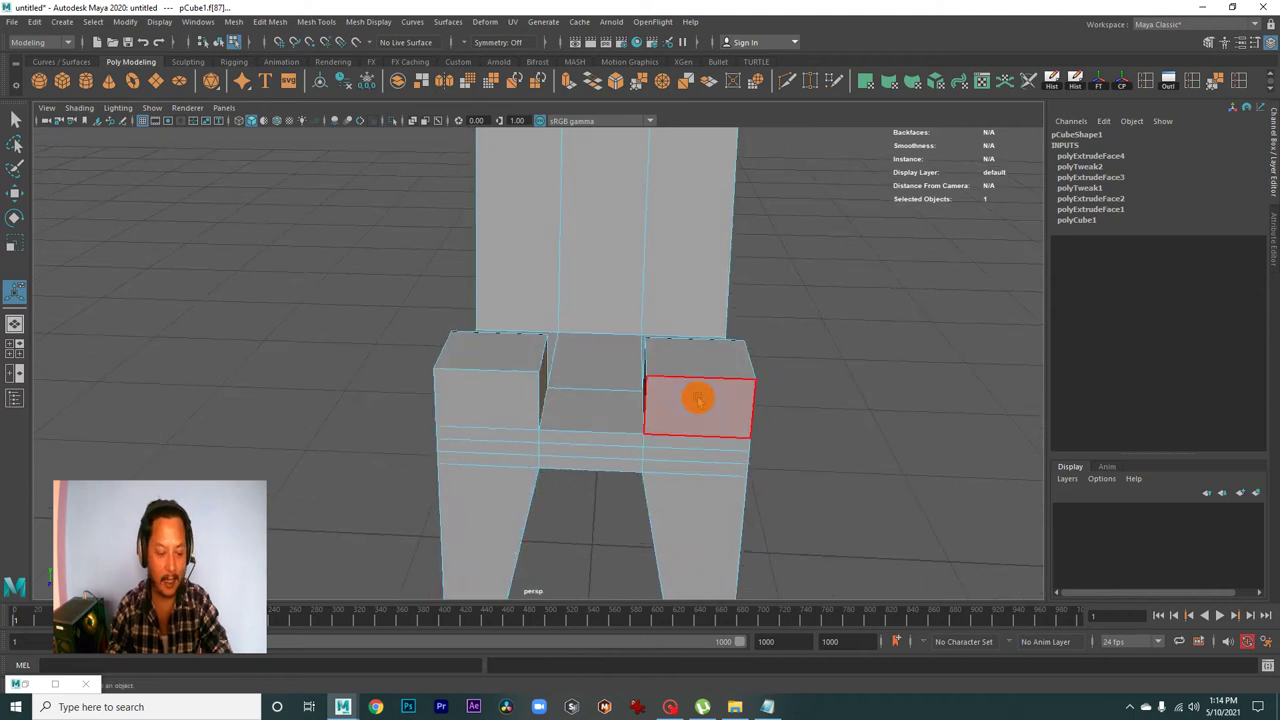
left_click(697, 400)
key("r")
middle_click_drag(688, 403, 666, 449)
mouse_move(660, 395)
left_mouse_down()
mouse_move(754, 391)
mouse_move(737, 429)
mouse_move(557, 443)
mouse_move(451, 403)
mouse_move(511, 432)
mouse_move(389, 434)
left_mouse_up()
left_click(389, 432)
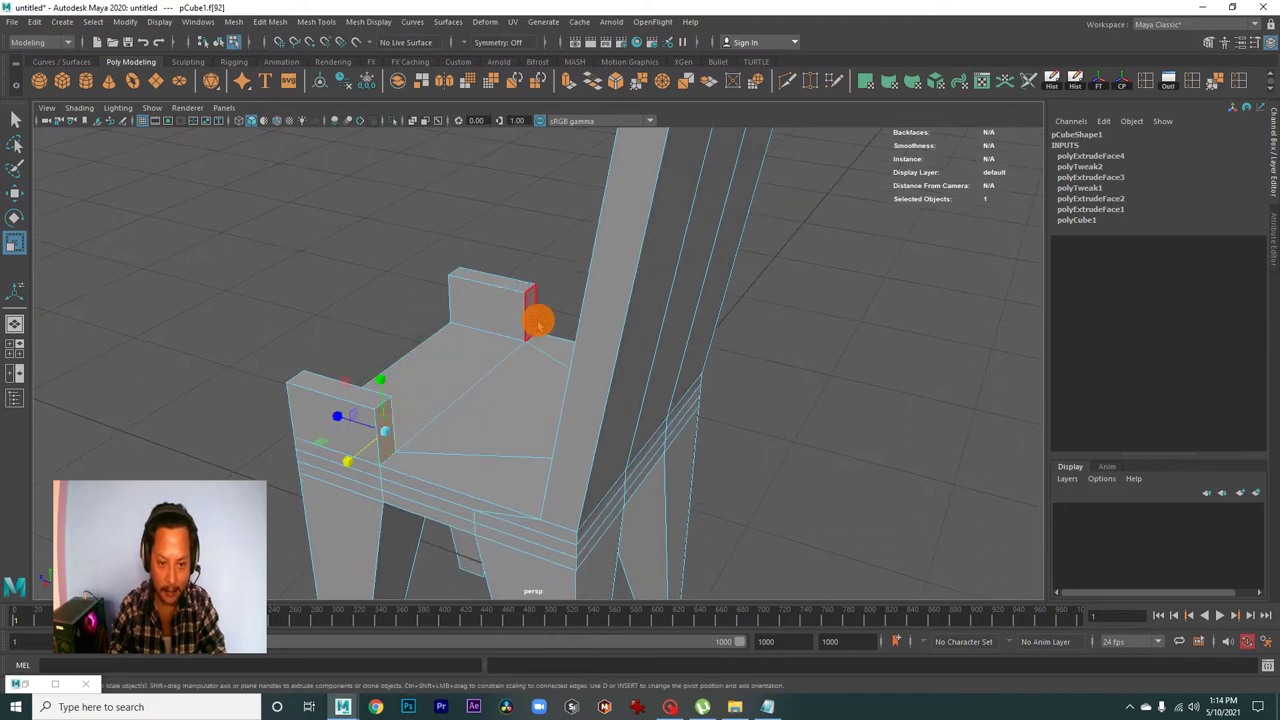
- Move the seat strip beside the armrest outward to widen the seat
left_click(537, 363)
left_click_drag(537, 363, 557, 364, "alt")
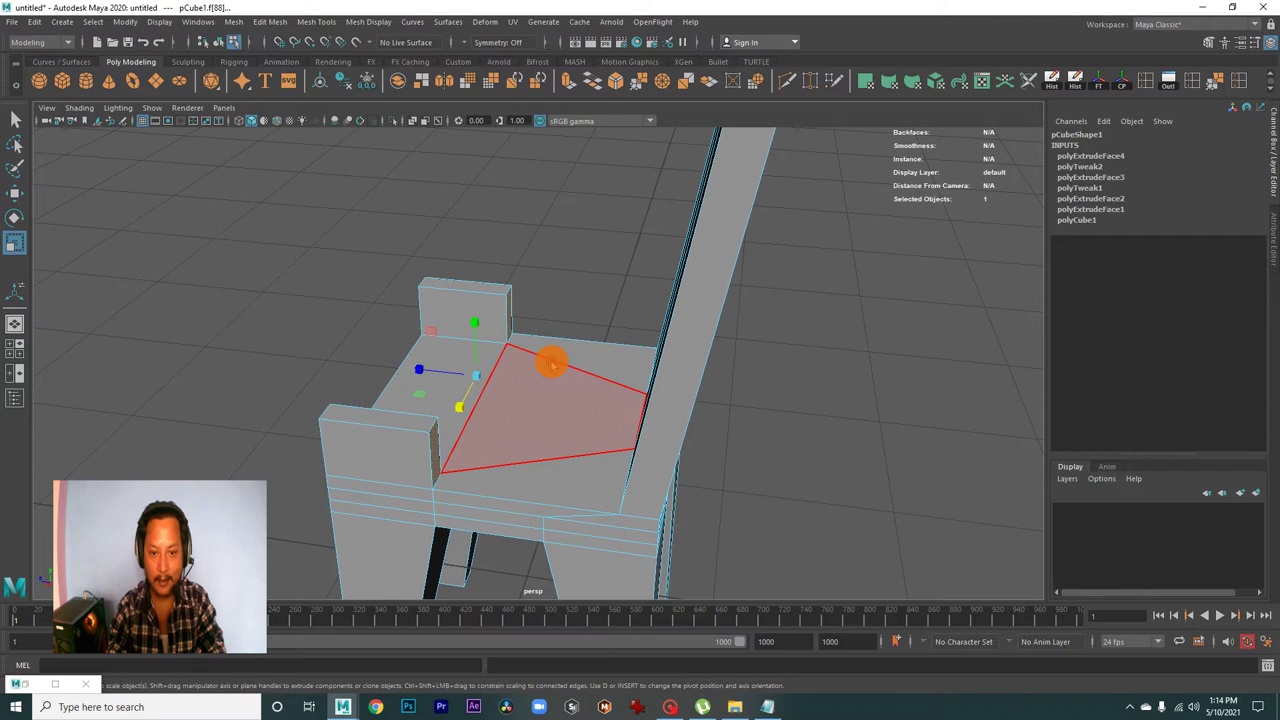
key("w")
left_click(461, 391)
mouse_move(418, 377)
left_mouse_down()
mouse_move(694, 437)
mouse_move(546, 427)
mouse_move(584, 418)
left_mouse_up()
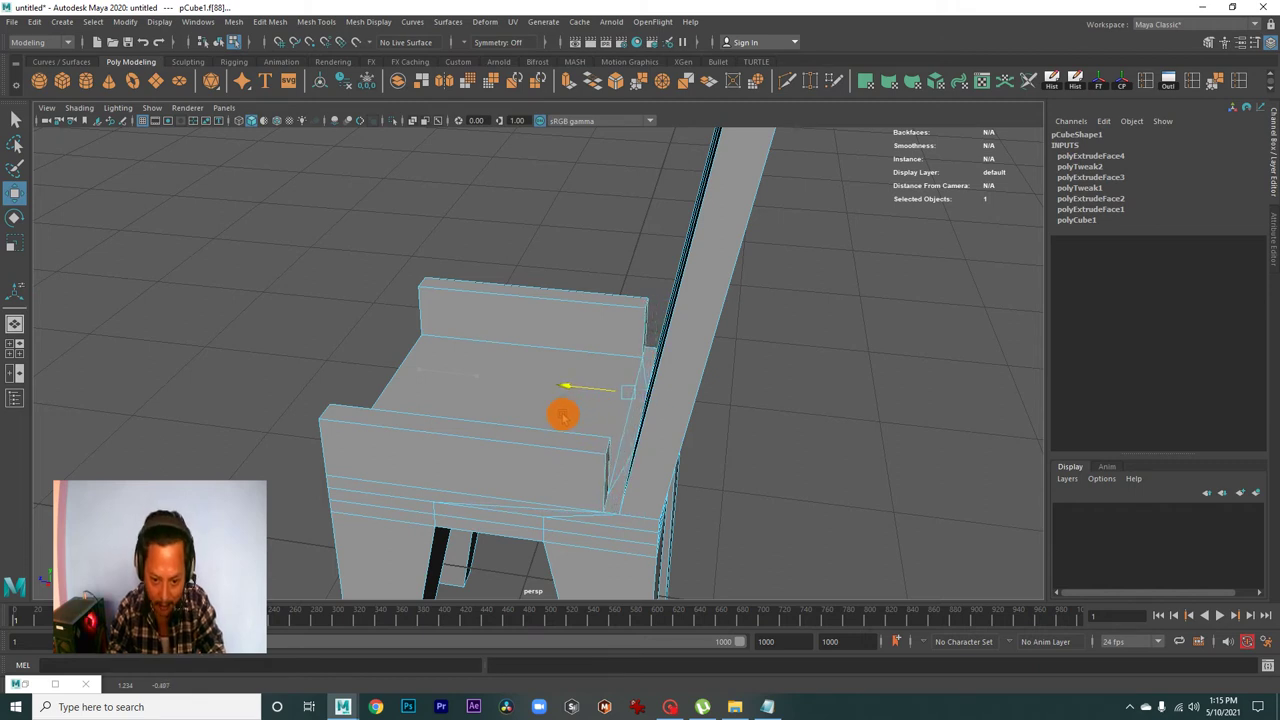
left_click_drag(627, 440, 514, 337, "alt")
right_click_drag(514, 340, 519, 263)
left_click(519, 263)
mouse_move(519, 263)
left_mouse_down("alt")
mouse_move(551, 346)
mouse_move(709, 354)
left_mouse_up("alt")
left_click(586, 400)
left_click_drag(586, 400, 641, 426, "alt")
left_click(785, 363)
mouse_move(785, 363)
left_mouse_down("alt")
mouse_move(751, 403)
mouse_move(557, 380)
mouse_move(649, 409)
mouse_move(607, 431)
mouse_move(626, 443)
mouse_move(669, 400)
mouse_move(586, 386)
mouse_move(689, 400)
left_mouse_up("alt")
left_click(623, 374)
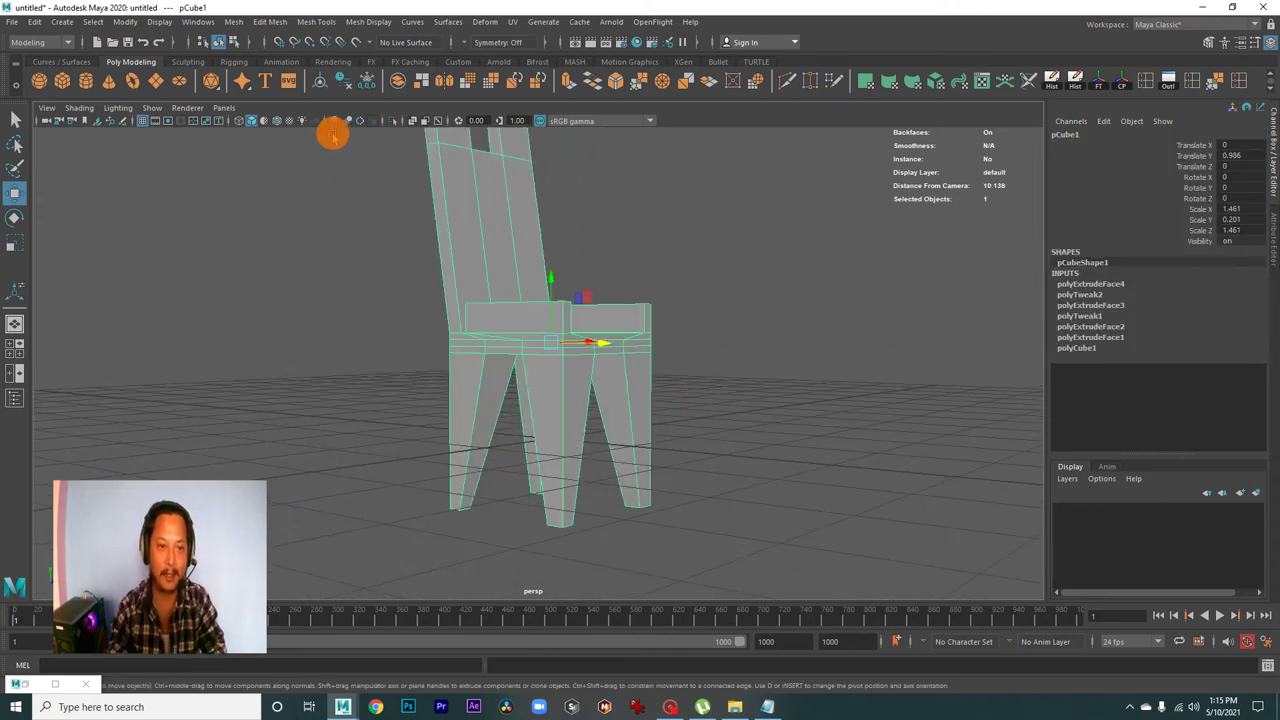
mouse_move(664, 327)
left_mouse_down("alt")
mouse_move(600, 383)
mouse_move(460, 409)
mouse_move(623, 423)
mouse_move(509, 427)
mouse_move(549, 431)
mouse_move(431, 403)
mouse_move(660, 431)
mouse_move(537, 387)
mouse_move(686, 394)
mouse_move(523, 397)
mouse_move(586, 406)
mouse_move(539, 398)
mouse_move(506, 420)
mouse_move(571, 423)
mouse_move(471, 446)
mouse_move(553, 459)
mouse_move(509, 417)
mouse_move(580, 420)
mouse_move(559, 427)
mouse_move(663, 449)
mouse_move(457, 423)
left_mouse_up("alt")
mouse_move(457, 423)
right_mouse_down("alt")
mouse_move(666, 445)
mouse_move(580, 420)
mouse_move(597, 425)
right_mouse_up("alt")
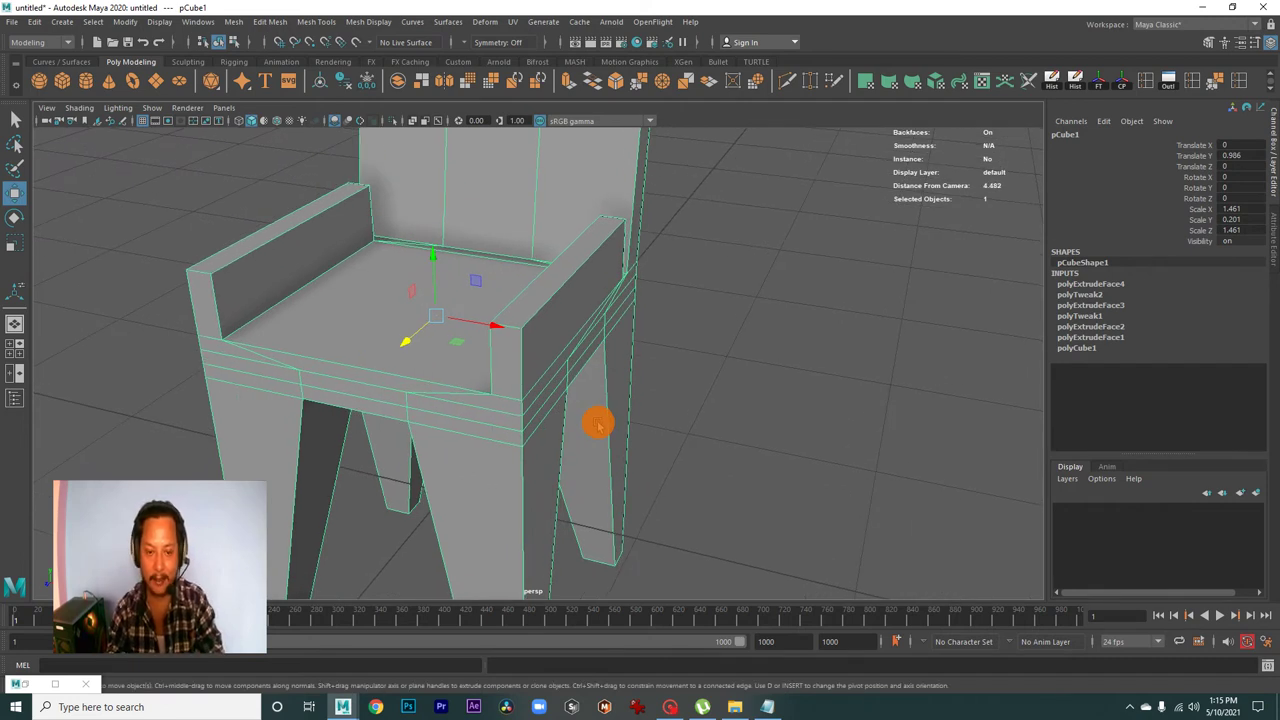
- Select the right armrest's outer face and extrude it
right_click_drag(607, 248, 605, 285)
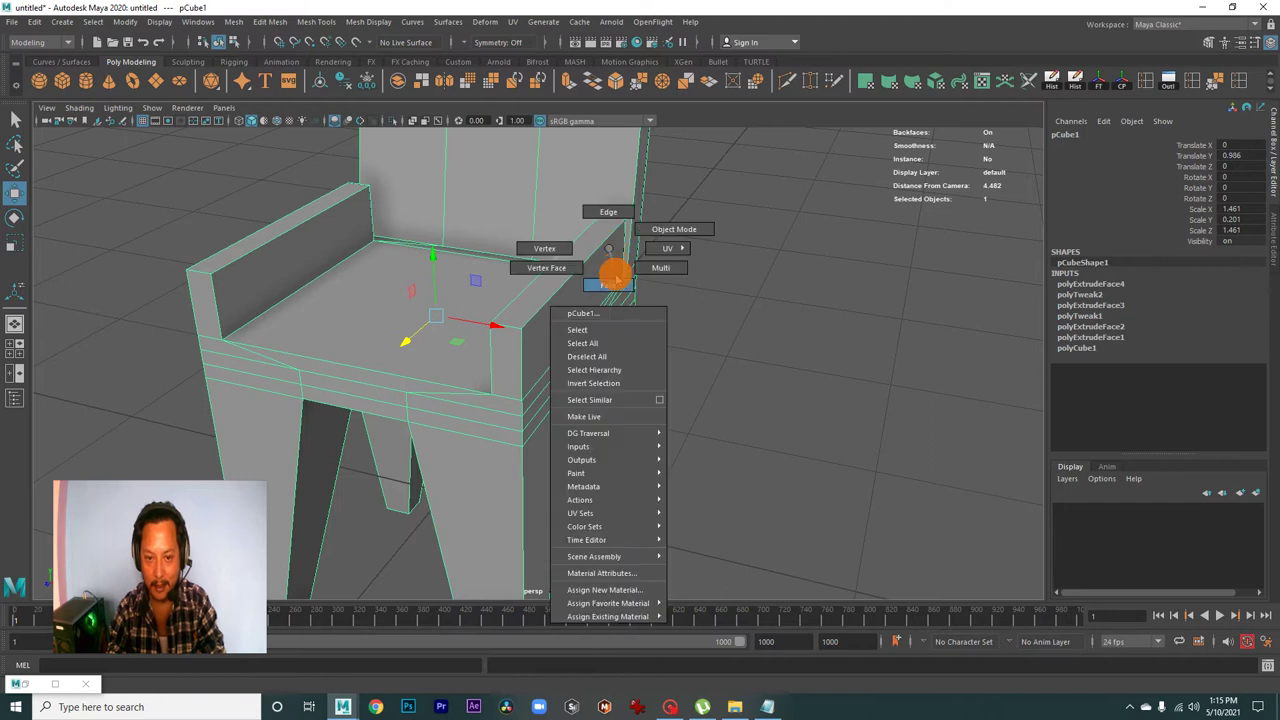
left_click(590, 280)
mouse_move(840, 405)
left_mouse_down("alt")
mouse_move(708, 386)
mouse_move(720, 371)
mouse_move(764, 393)
left_mouse_up("alt")
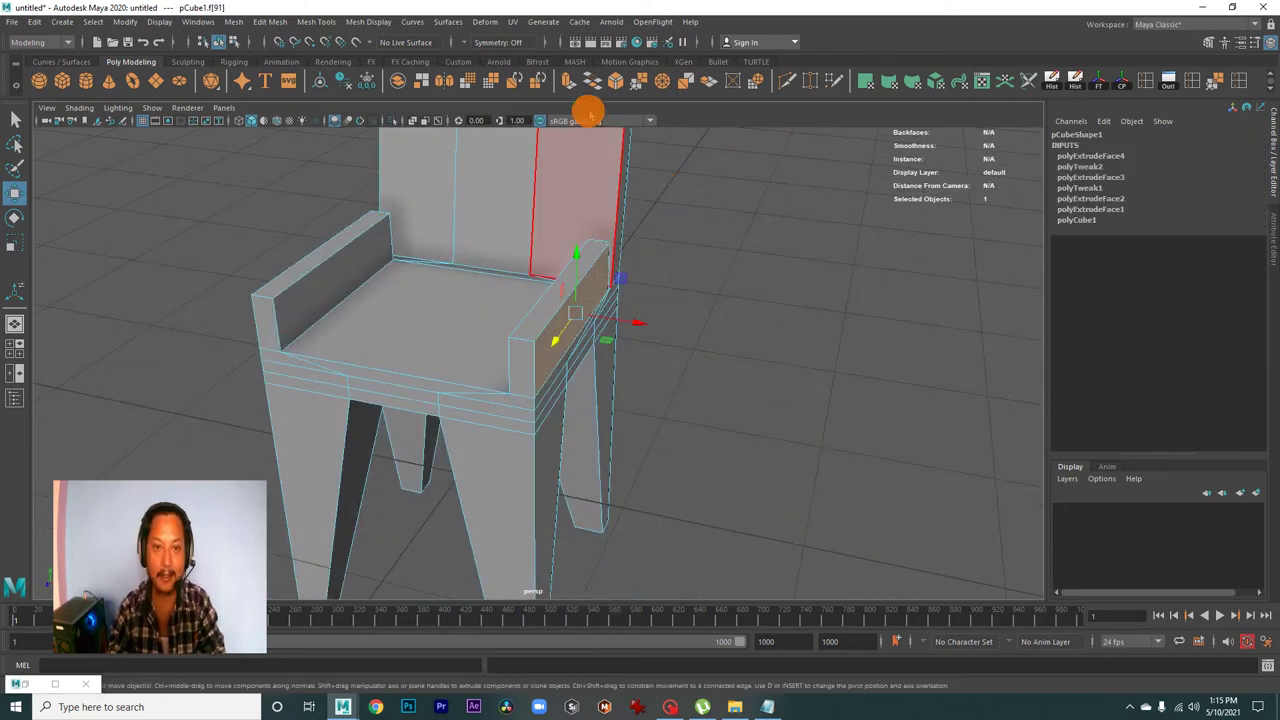
left_click(566, 82)
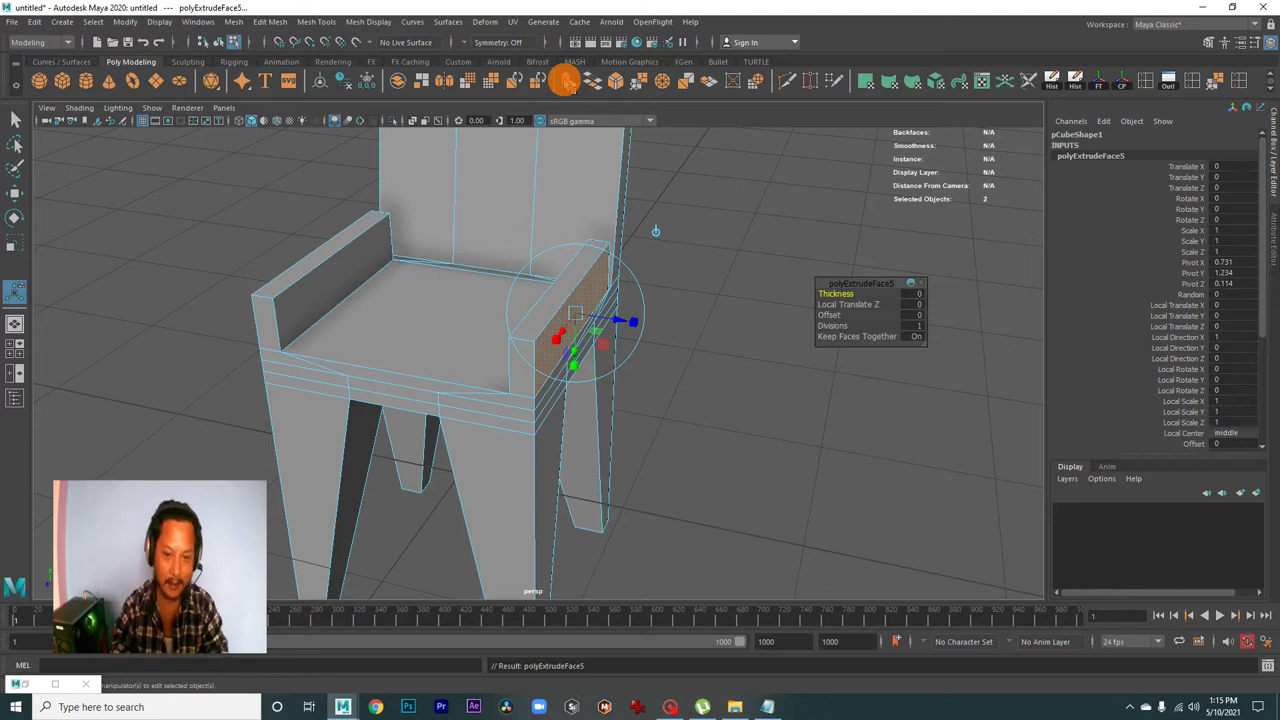
left_click(712, 425)
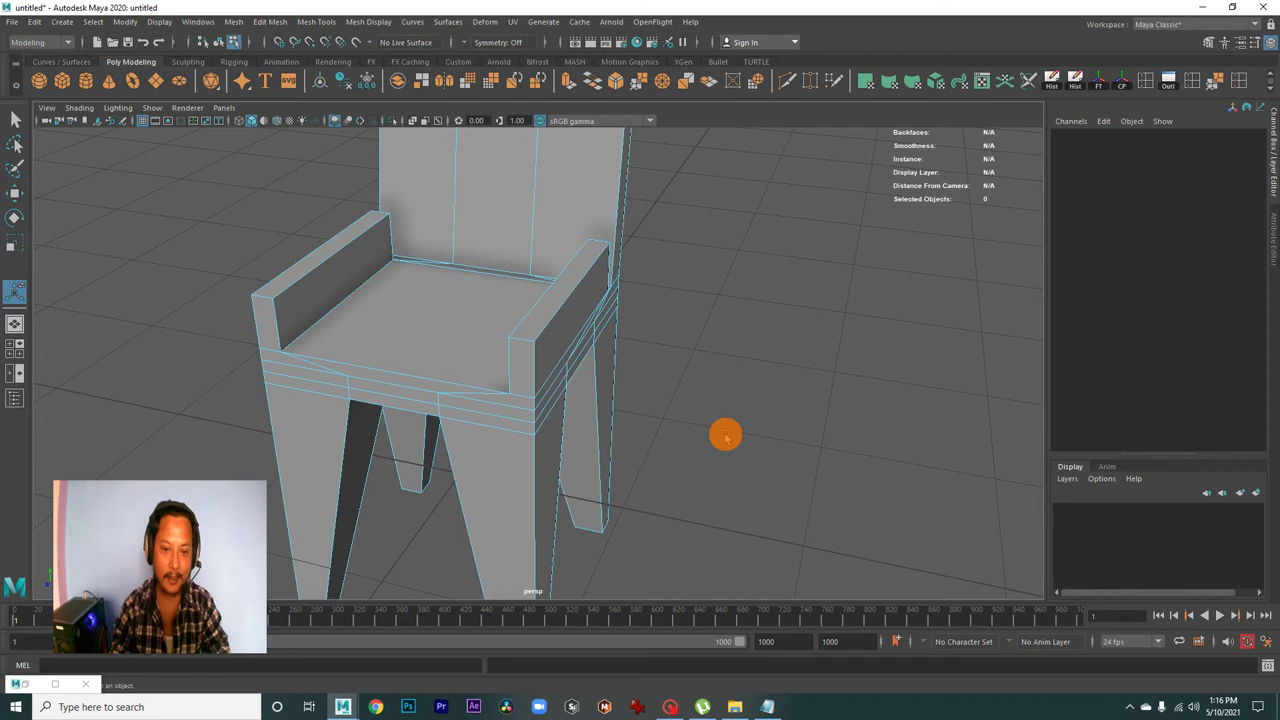
- Reselect the armrest's outer face and extrude it a second time
left_click_drag(608, 360, 611, 371, "alt")
right_click(580, 305)
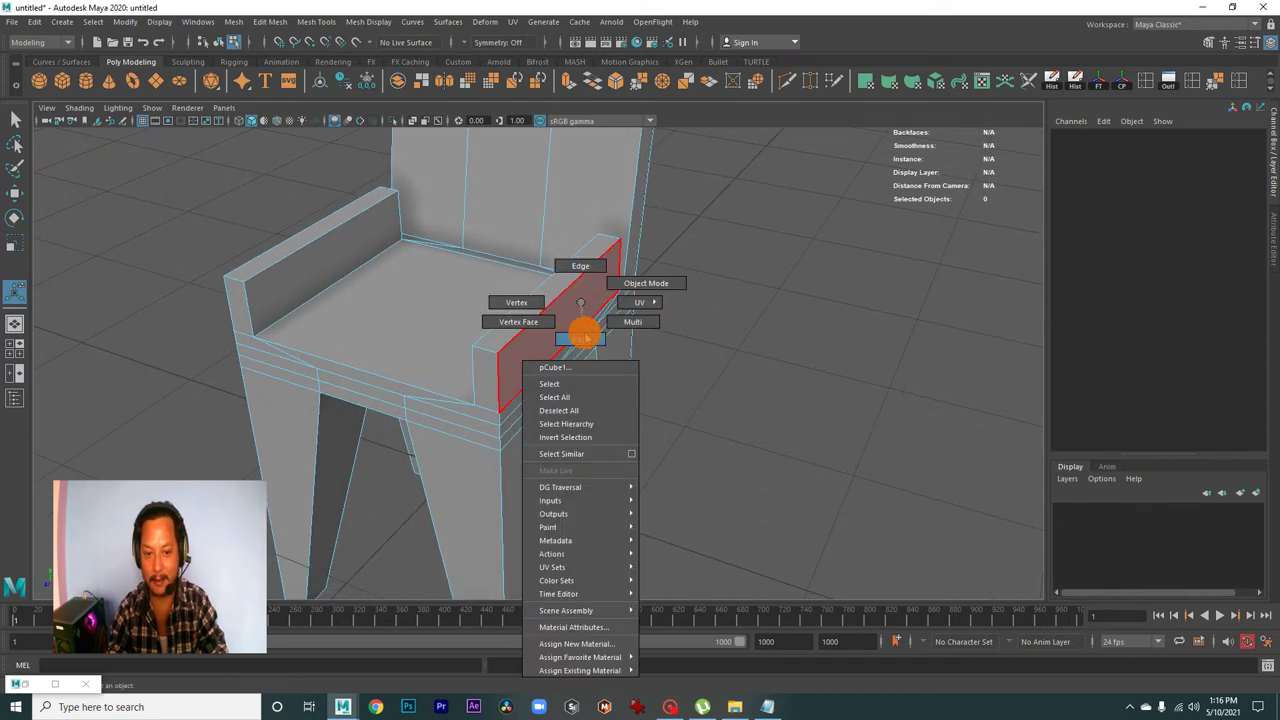
left_click(583, 316)
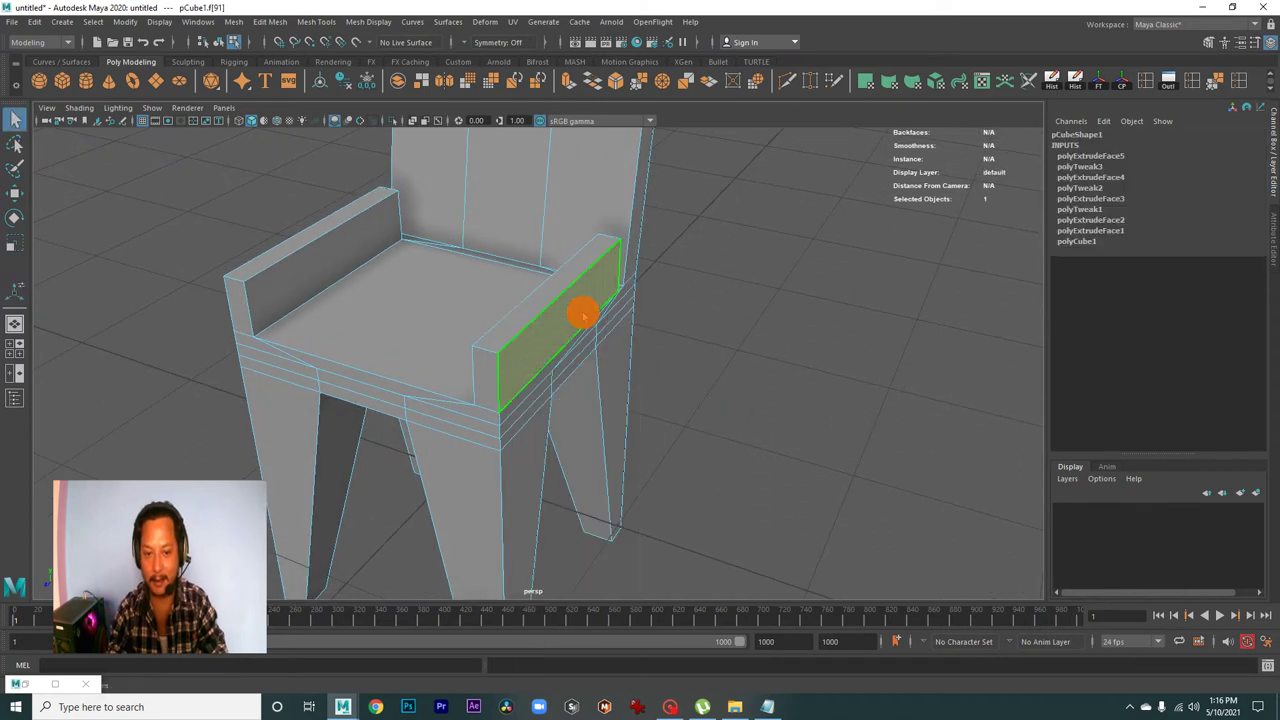
left_click(567, 82)
- Move the narrow face beside the armrest up and back toward the backrest
mouse_move(697, 251)
left_mouse_down("alt")
mouse_move(777, 349)
mouse_move(650, 333)
mouse_move(666, 323)
mouse_move(722, 336)
mouse_move(747, 423)
mouse_move(551, 349)
mouse_move(538, 385)
mouse_move(600, 380)
mouse_move(694, 411)
left_mouse_up("alt")
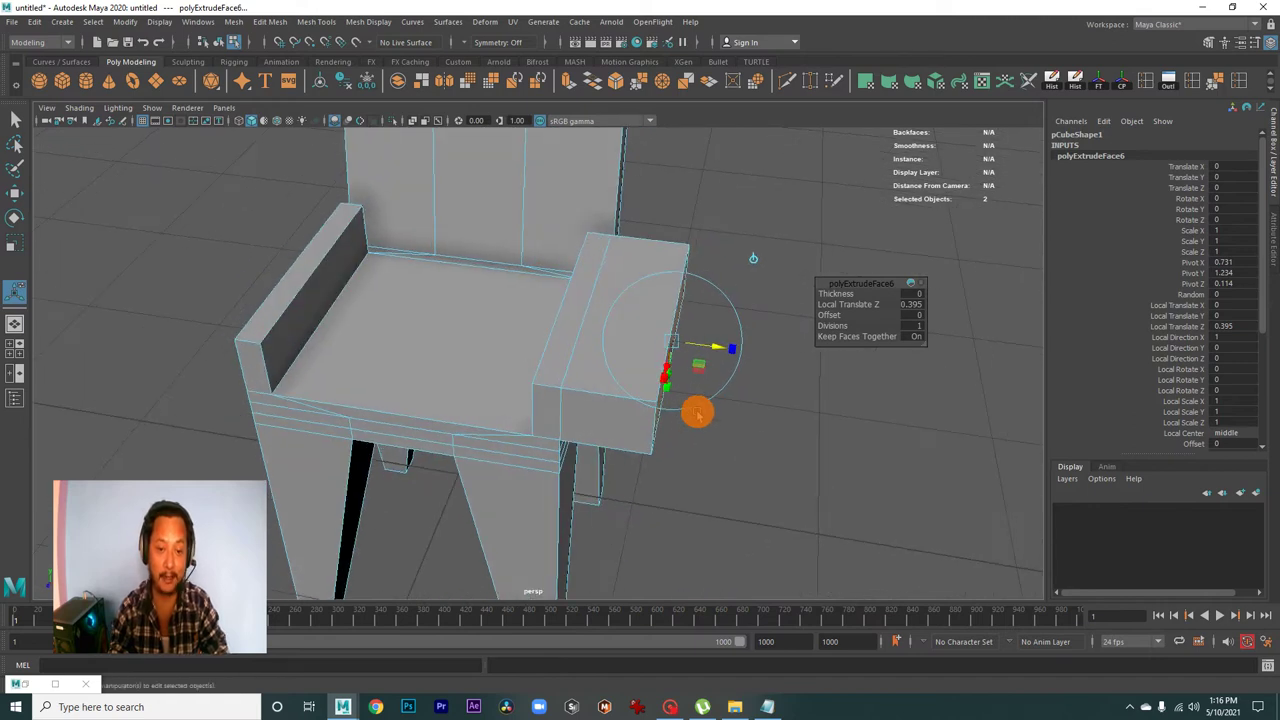
left_click(586, 320)
key("w")
mouse_move(571, 309)
left_mouse_down()
mouse_move(514, 300)
mouse_move(541, 254)
mouse_move(463, 277)
mouse_move(463, 294)
mouse_move(429, 260)
mouse_move(579, 284)
mouse_move(486, 314)
mouse_move(549, 289)
mouse_move(455, 266)
mouse_move(574, 277)
mouse_move(491, 286)
mouse_move(486, 309)
mouse_move(480, 274)
mouse_move(477, 314)
mouse_move(504, 294)
left_mouse_up()
mouse_move(541, 335)
left_mouse_down("alt")
mouse_move(563, 326)
mouse_move(574, 286)
mouse_move(547, 271)
mouse_move(523, 323)
mouse_move(563, 280)
mouse_move(526, 286)
mouse_move(521, 333)
mouse_move(571, 277)
mouse_move(517, 320)
mouse_move(549, 330)
mouse_move(562, 360)
mouse_move(574, 314)
mouse_move(529, 309)
mouse_move(580, 294)
mouse_move(585, 323)
mouse_move(560, 294)
mouse_move(543, 300)
mouse_move(586, 306)
mouse_move(570, 297)
left_mouse_up("alt")
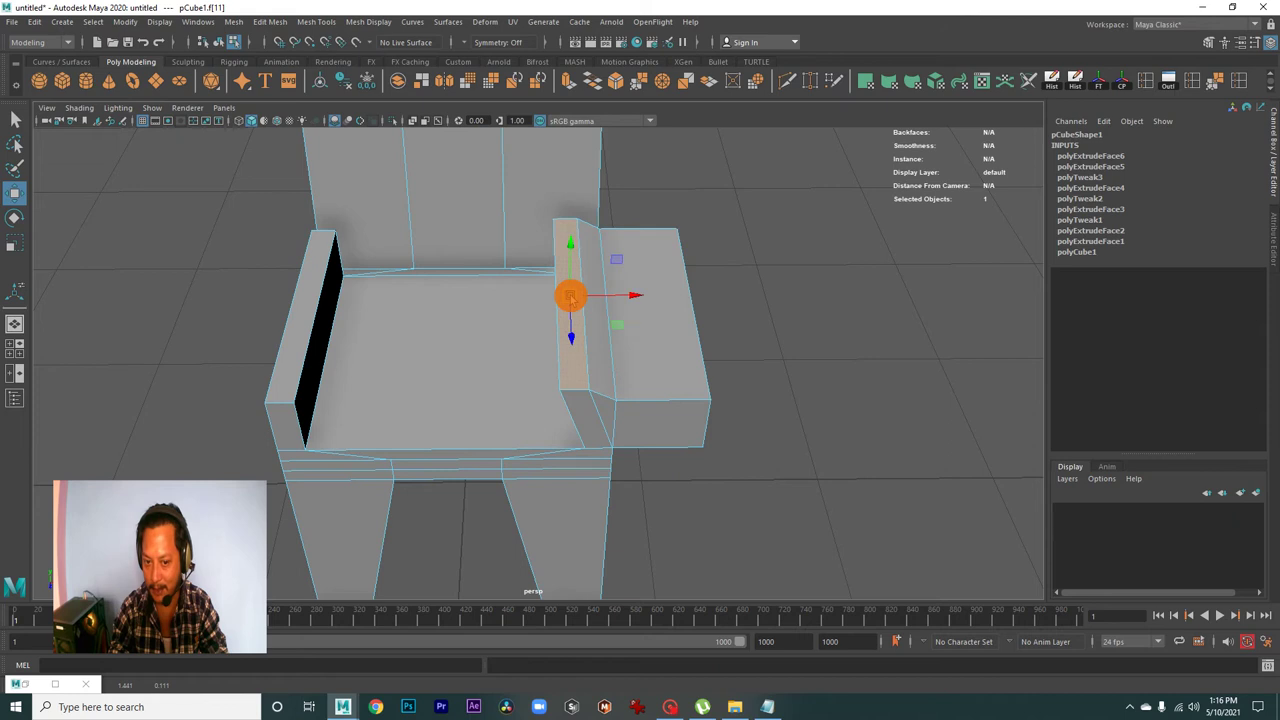
- Undo the recent armrest face moves and extrusions, back to polyExtrudeFace5
key("ctrl+z")
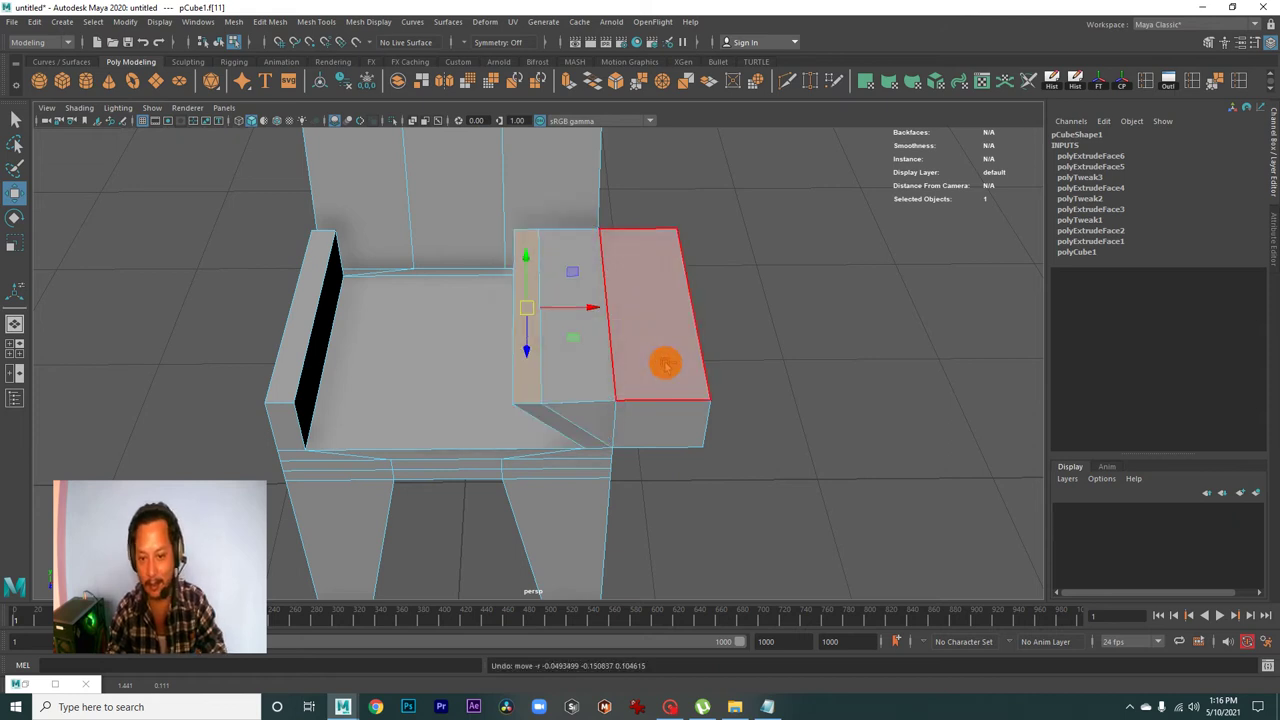
key("ctrl+z")
key("ctrl+z")
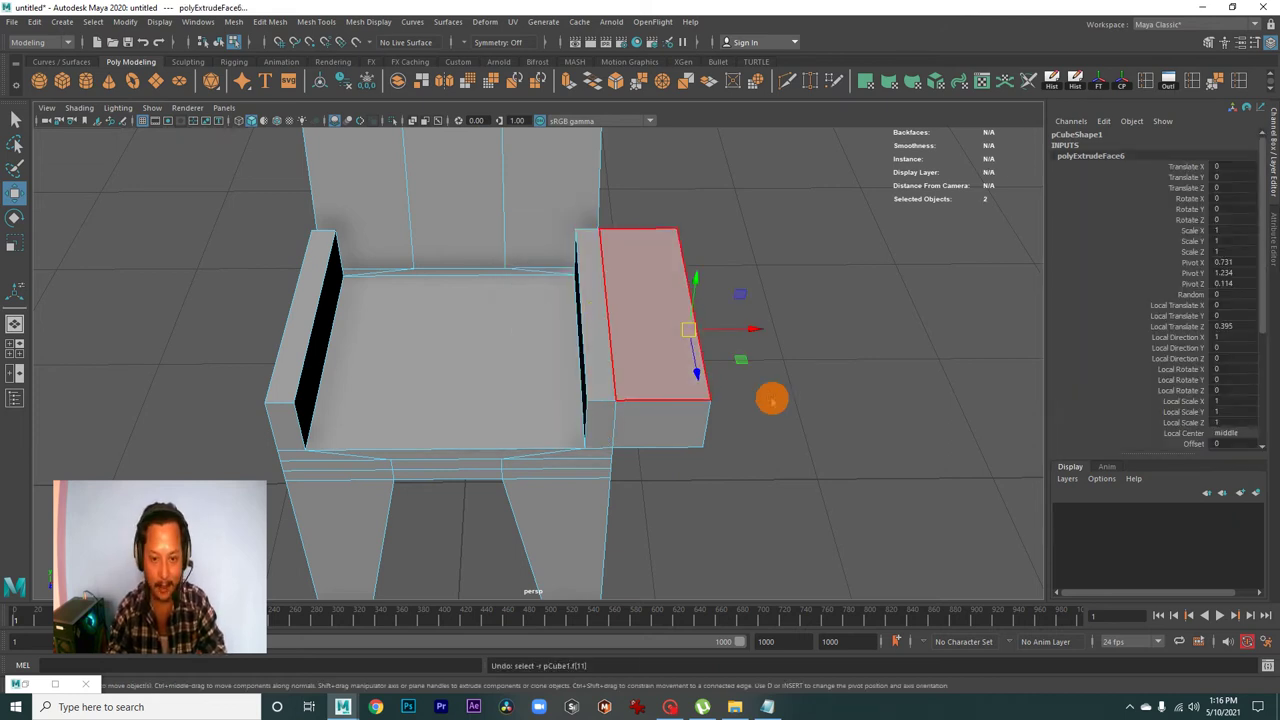
left_click_drag(771, 400, 731, 406, "alt")
key("ctrl+z")
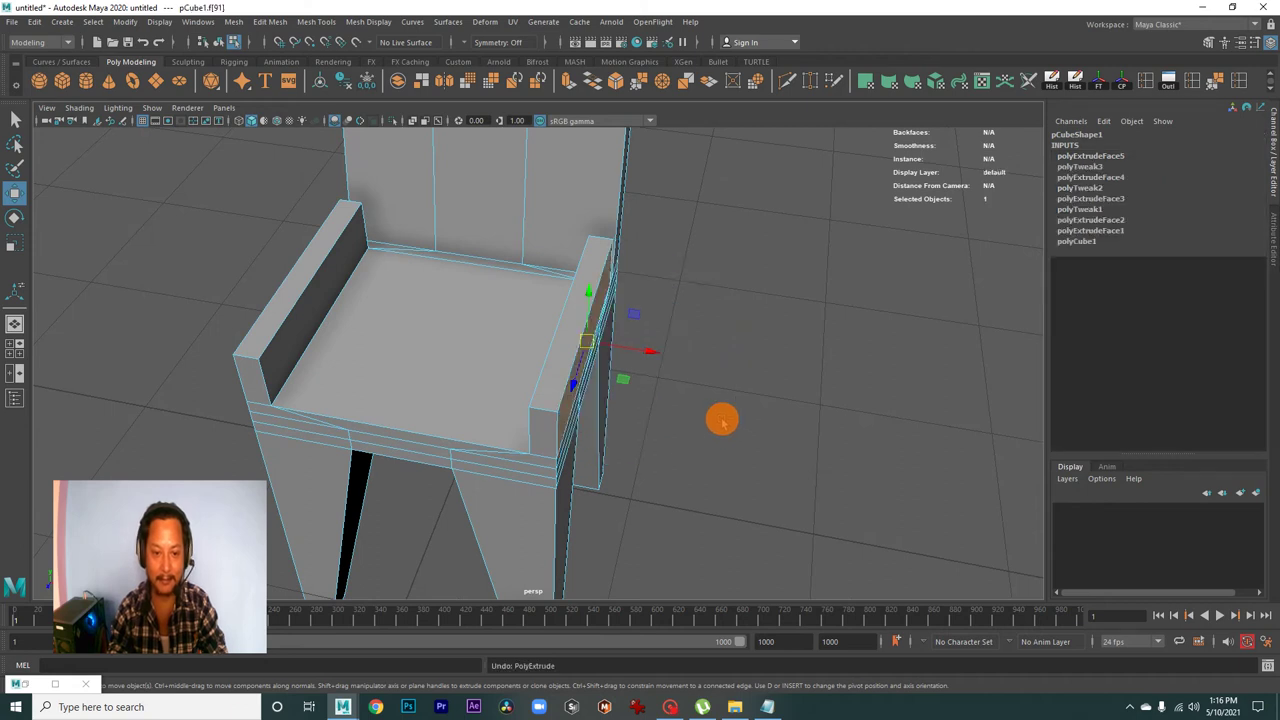
key("ctrl+z")
key("ctrl+z")
key("ctrl+z")
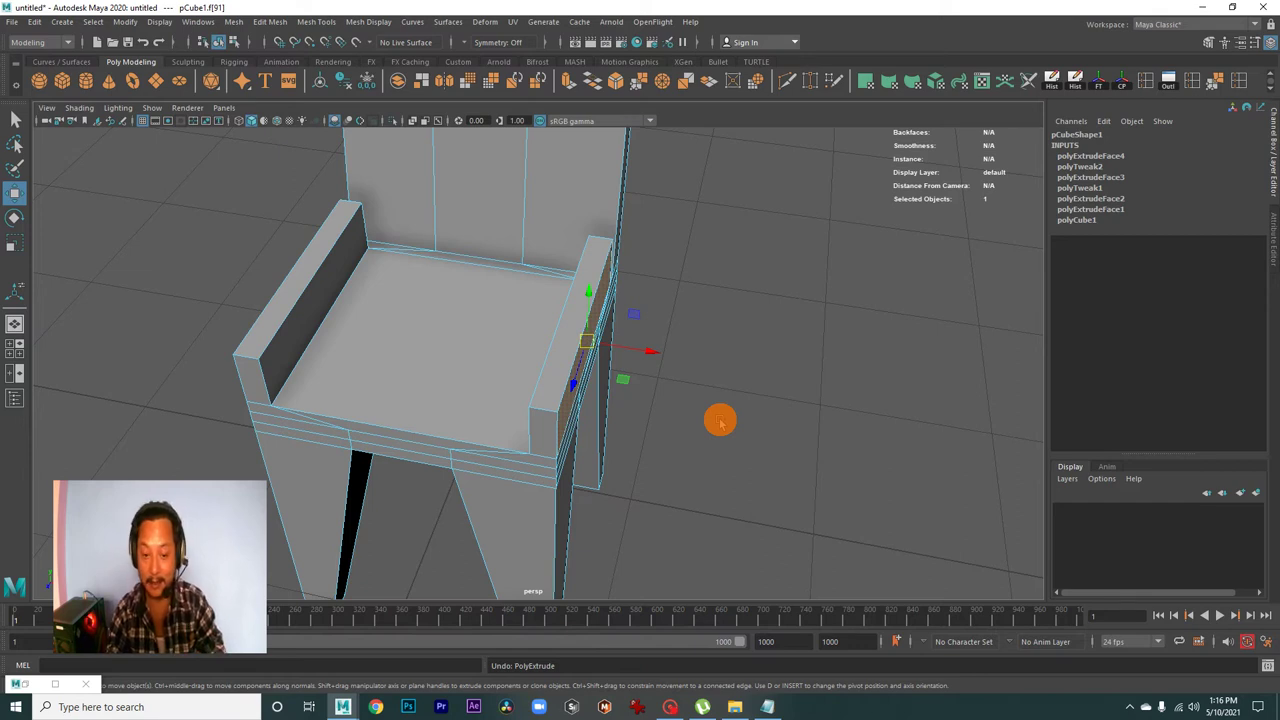
left_click_drag(650, 350, 700, 372)
key("ctrl+z")
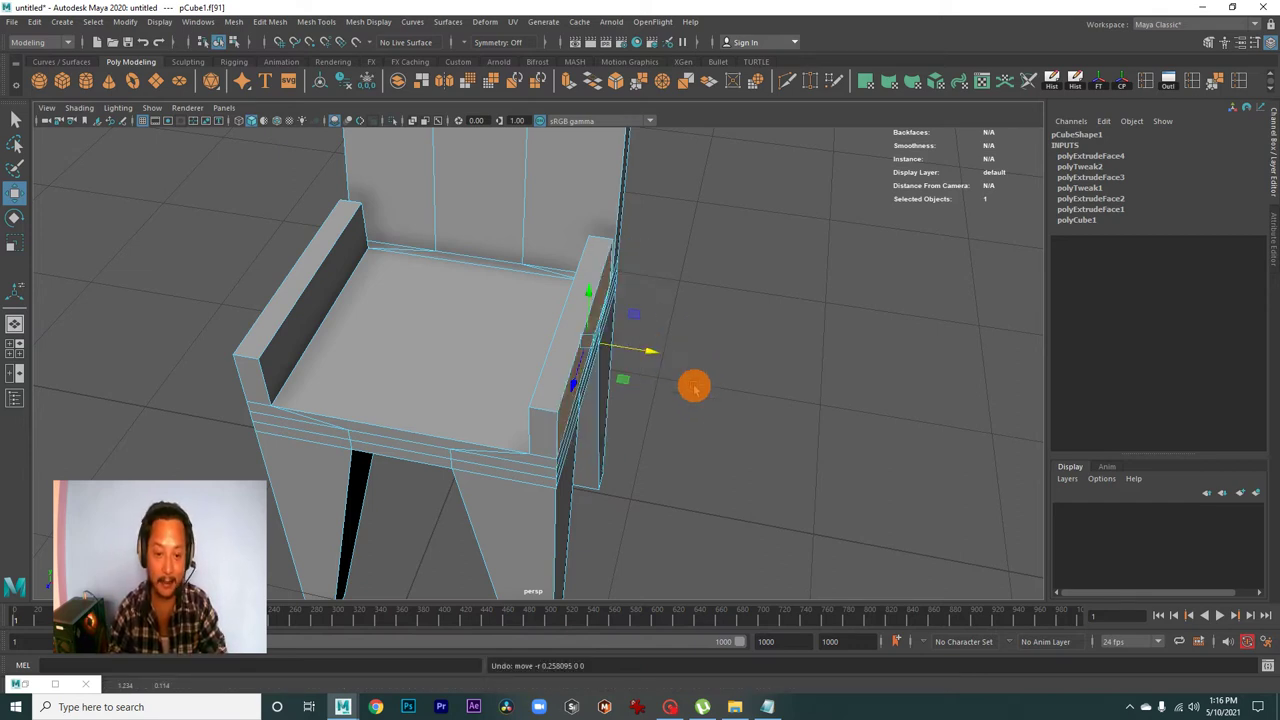
- Extrude the side strip face up into an armrest, try sliding it sideways, then undo
left_click(566, 80)
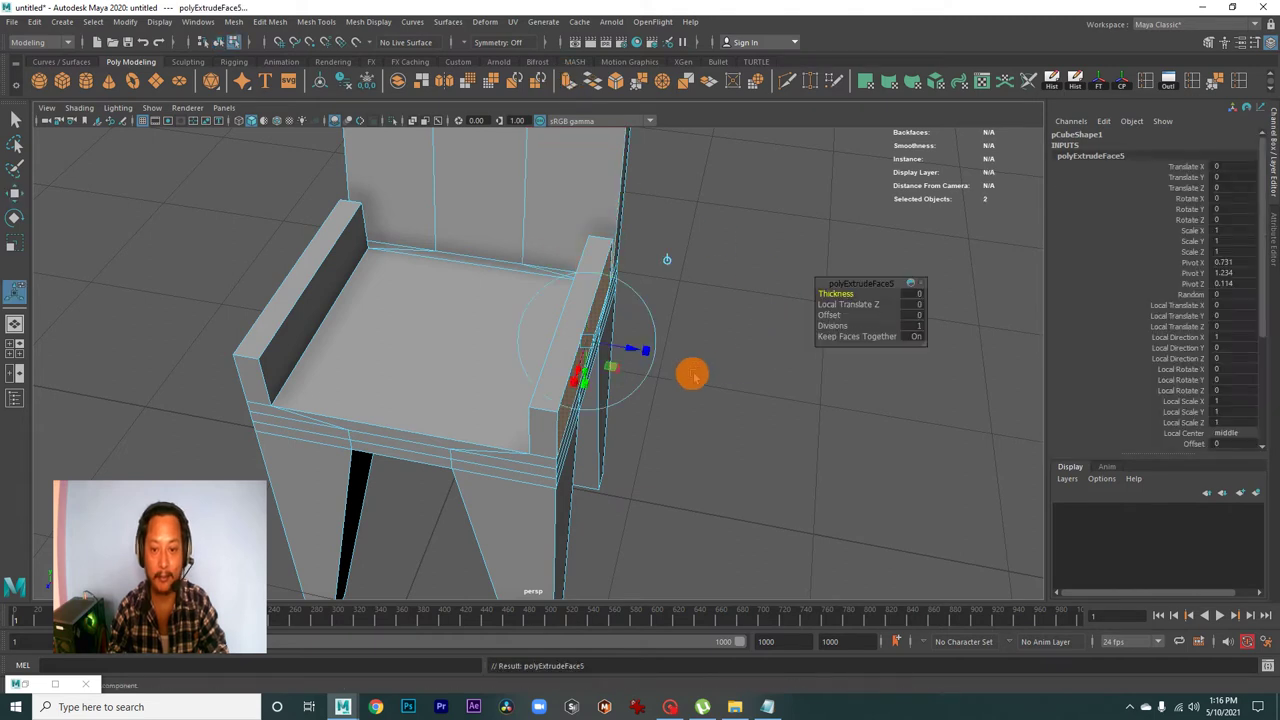
left_click_drag(630, 352, 700, 357)
right_click_drag(602, 282, 596, 316)
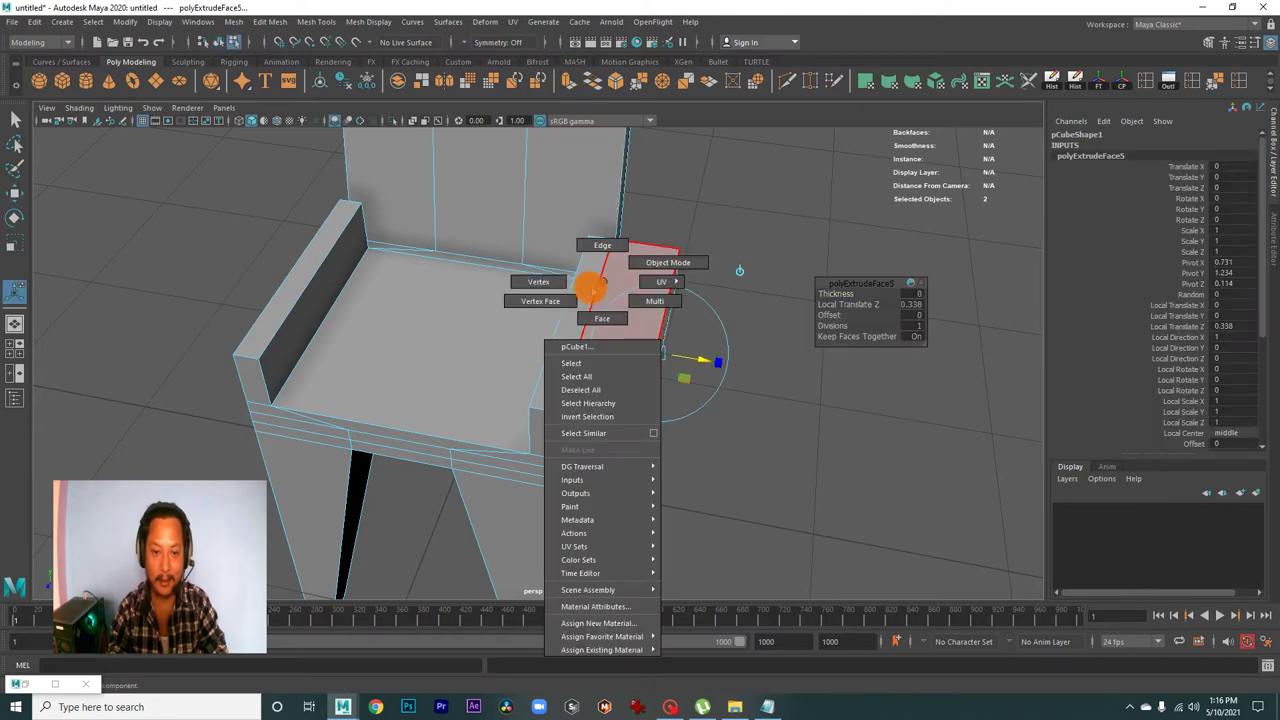
left_click(585, 312)
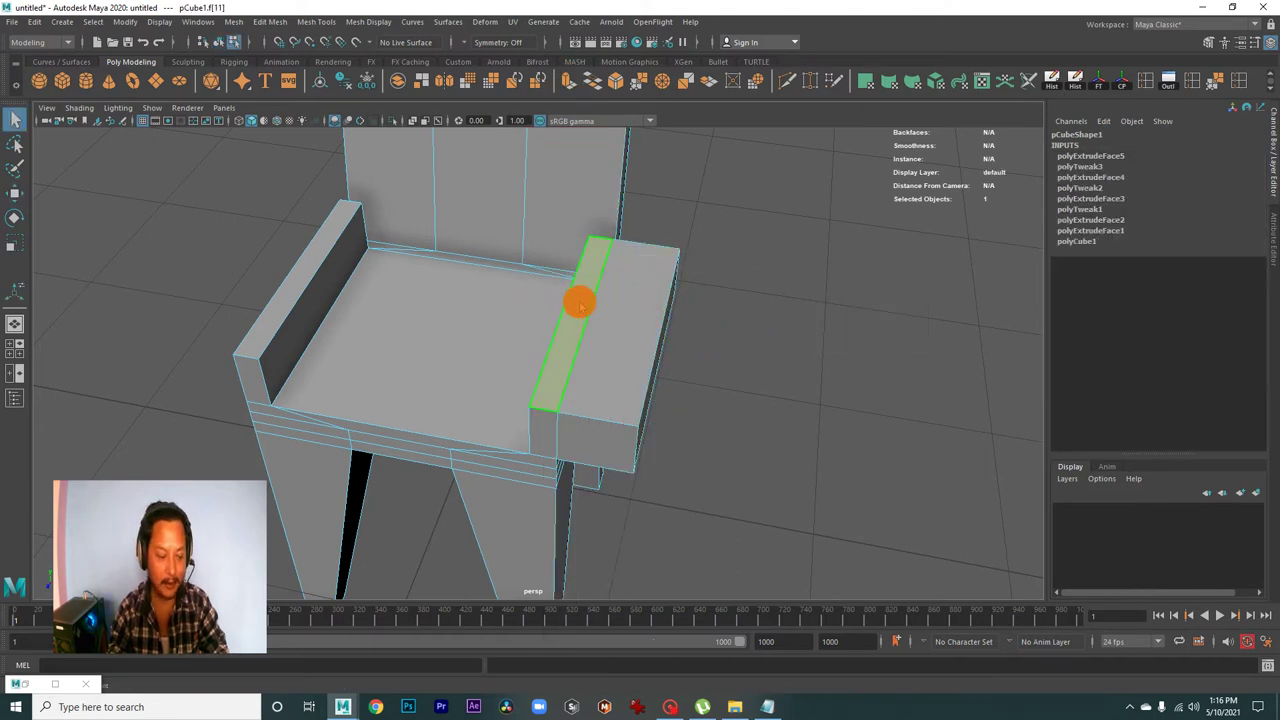
key("w")
left_click_drag(579, 305, 503, 314)
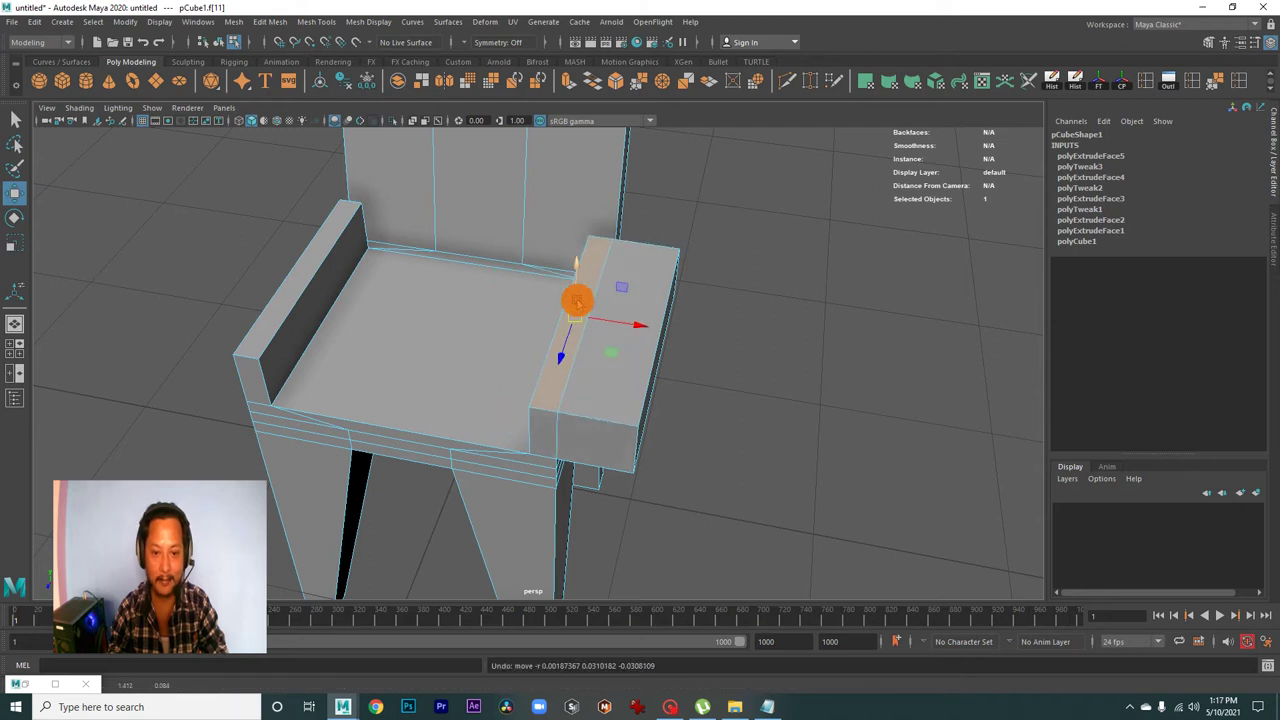
left_click_drag(748, 360, 683, 360, "alt")
key("ctrl+z")
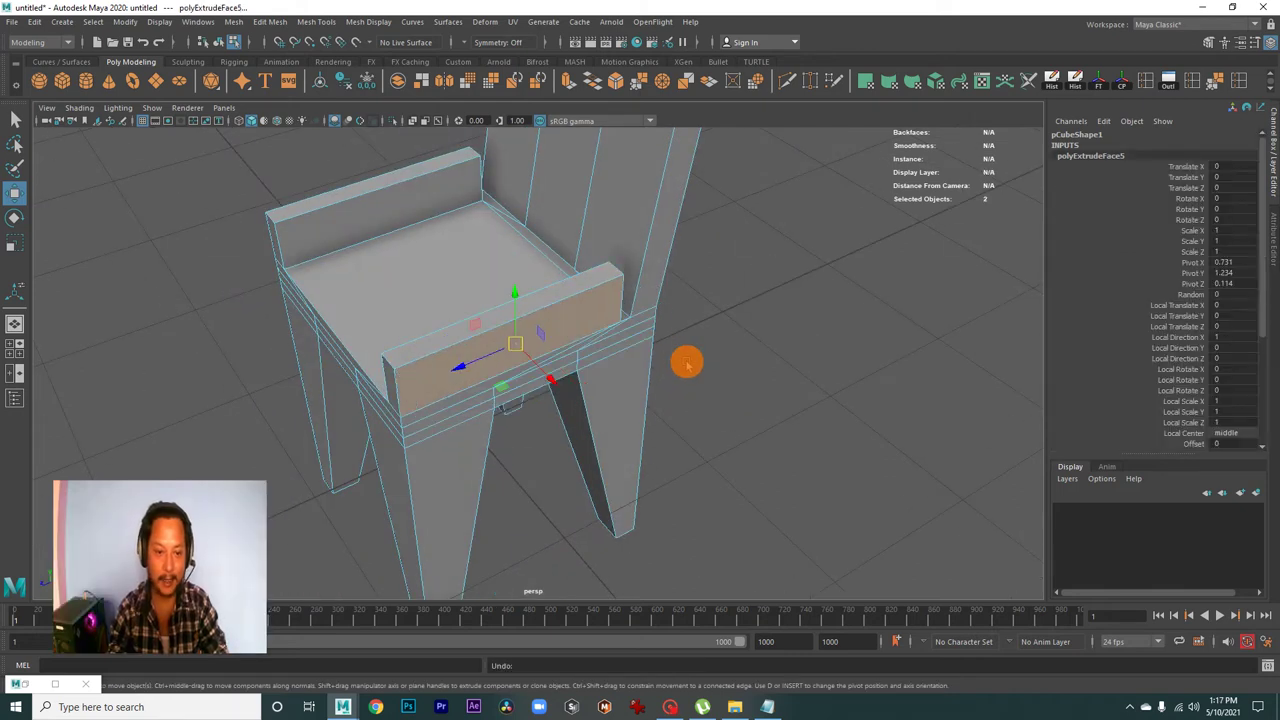
- Switch back to Object Mode and select the entire chair
right_click_drag(572, 309, 614, 283)
left_click(795, 355)
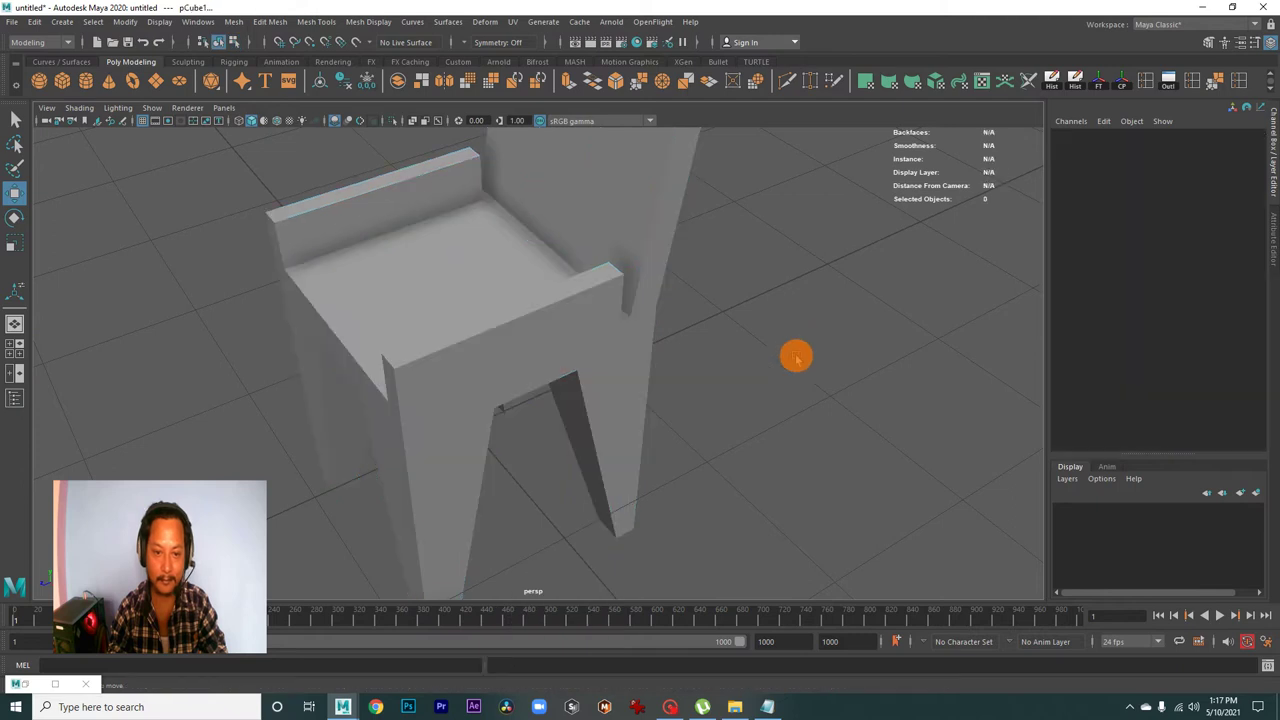
left_click(547, 349)
mouse_move(547, 349)
left_mouse_down("alt")
mouse_move(617, 357)
mouse_move(520, 366)
mouse_move(614, 346)
mouse_move(593, 371)
mouse_move(580, 363)
mouse_move(663, 403)
mouse_move(643, 394)
left_mouse_up("alt")
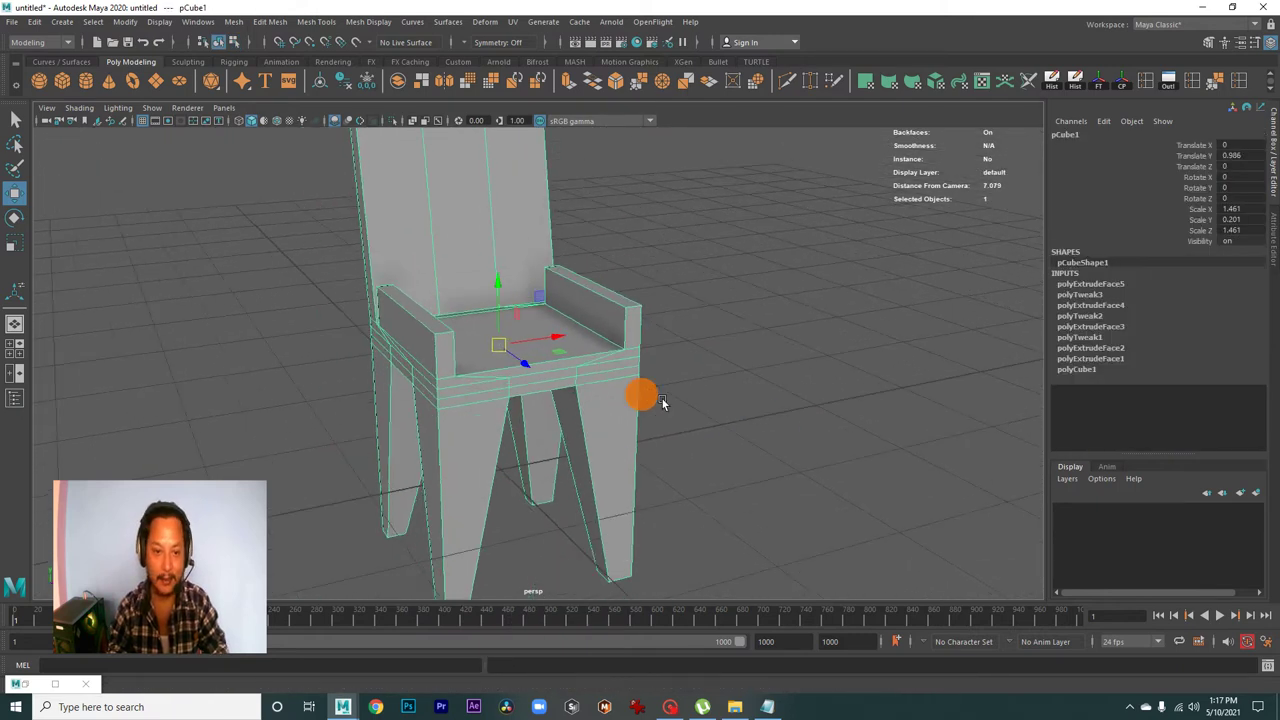
- Orbit and zoom around the chair to inspect it from all sides
right_click_drag(643, 394, 498, 364, "alt")
left_click_drag(498, 364, 486, 366, "alt")
scroll(528, 349, "up", 3)
scroll(528, 357, "down", 4)
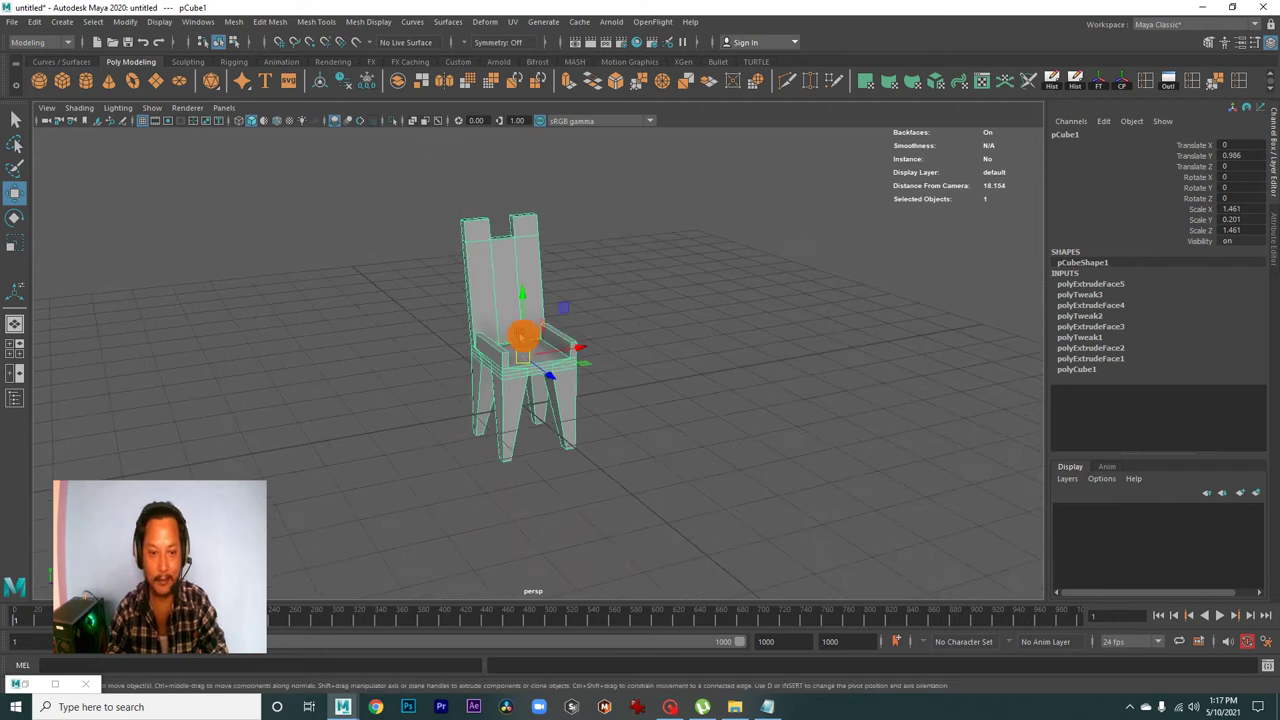
middle_click_drag(528, 357, 565, 406, "alt")
left_click_drag(565, 406, 423, 397, "alt")
mouse_move(423, 397)
right_mouse_down("alt")
mouse_move(503, 434)
mouse_move(657, 460)
mouse_move(483, 427)
right_mouse_up("alt")
mouse_move(483, 427)
left_mouse_down("alt")
mouse_move(423, 377)
mouse_move(503, 391)
mouse_move(474, 403)
mouse_move(568, 425)
mouse_move(529, 391)
mouse_move(651, 417)
mouse_move(569, 423)
mouse_move(619, 430)
left_mouse_up("alt")
mouse_move(534, 420)
left_mouse_down("alt")
mouse_move(609, 397)
mouse_move(449, 414)
mouse_move(617, 437)
mouse_move(462, 390)
mouse_move(531, 351)
mouse_move(643, 406)
mouse_move(531, 429)
mouse_move(692, 458)
left_mouse_up("alt")
right_click_drag(692, 458, 489, 271, "alt")
- Select the whole pCube1 chair mesh and delete it
right_click(503, 257)
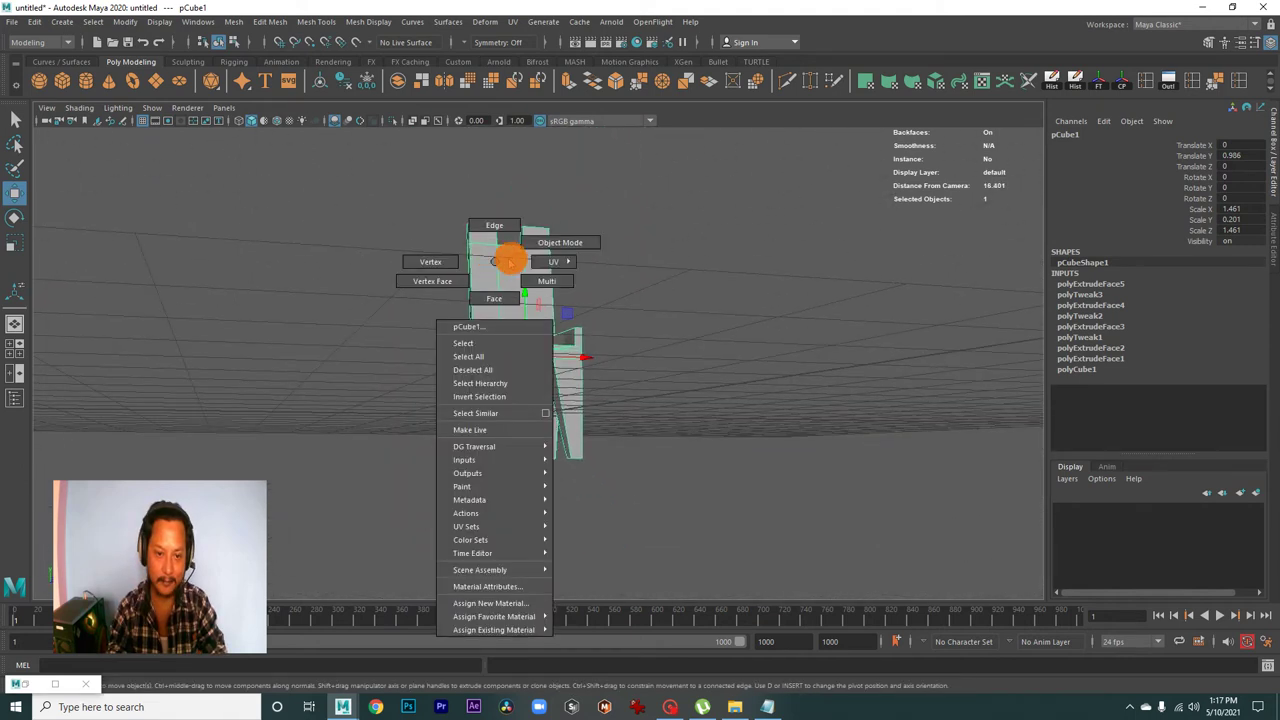
left_click(620, 257)
left_click(519, 305)
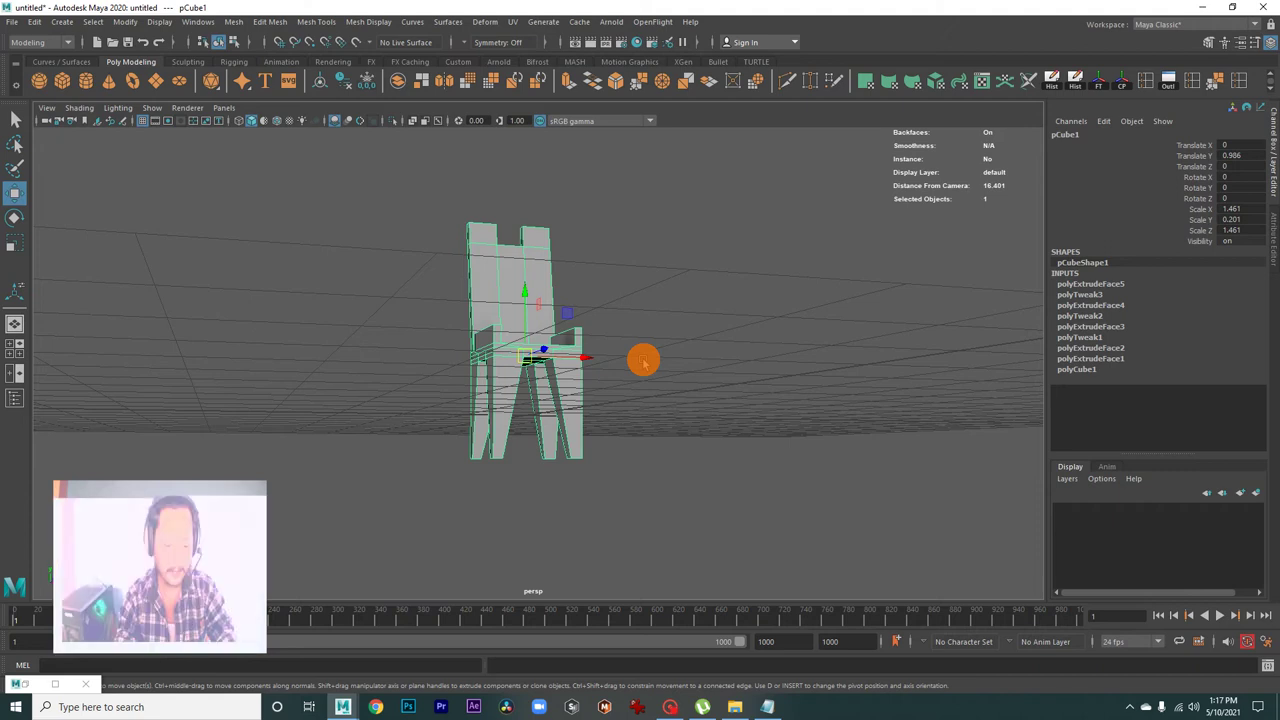
key("Delete")
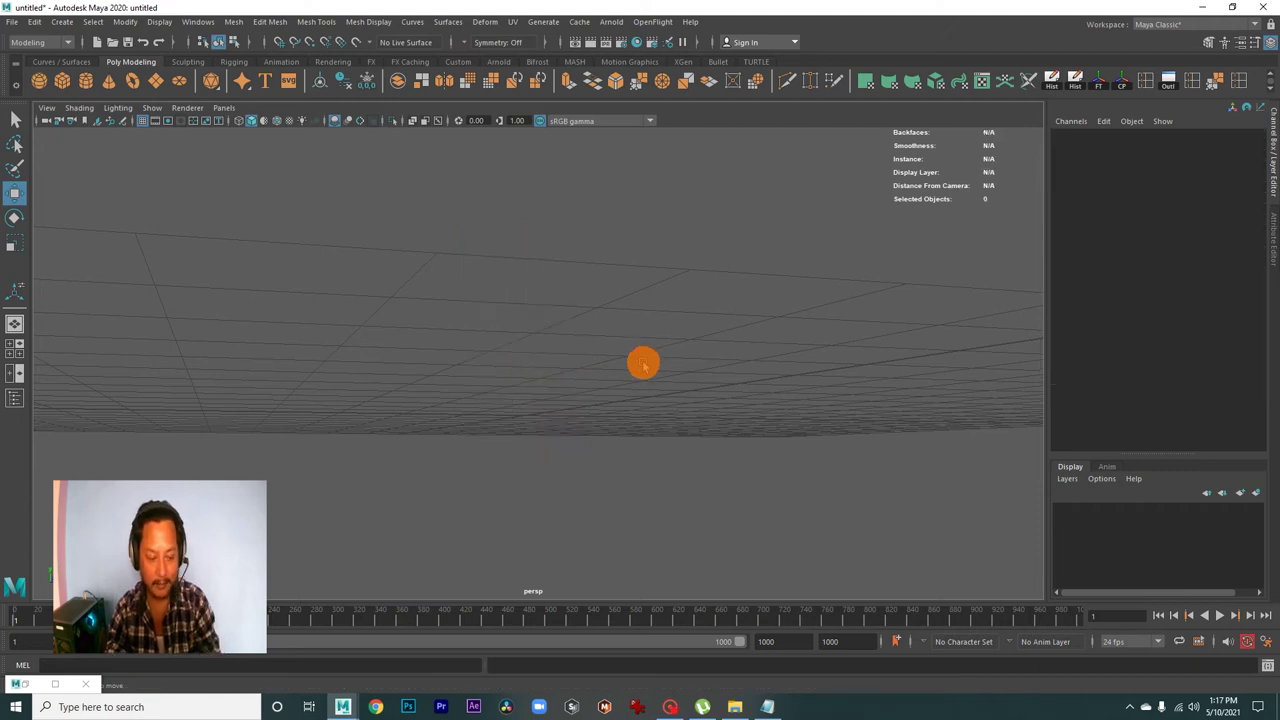
- Mark Bevel as the next step in the Notepad list of modelling steps
left_click_drag(643, 364, 762, 478, "alt")
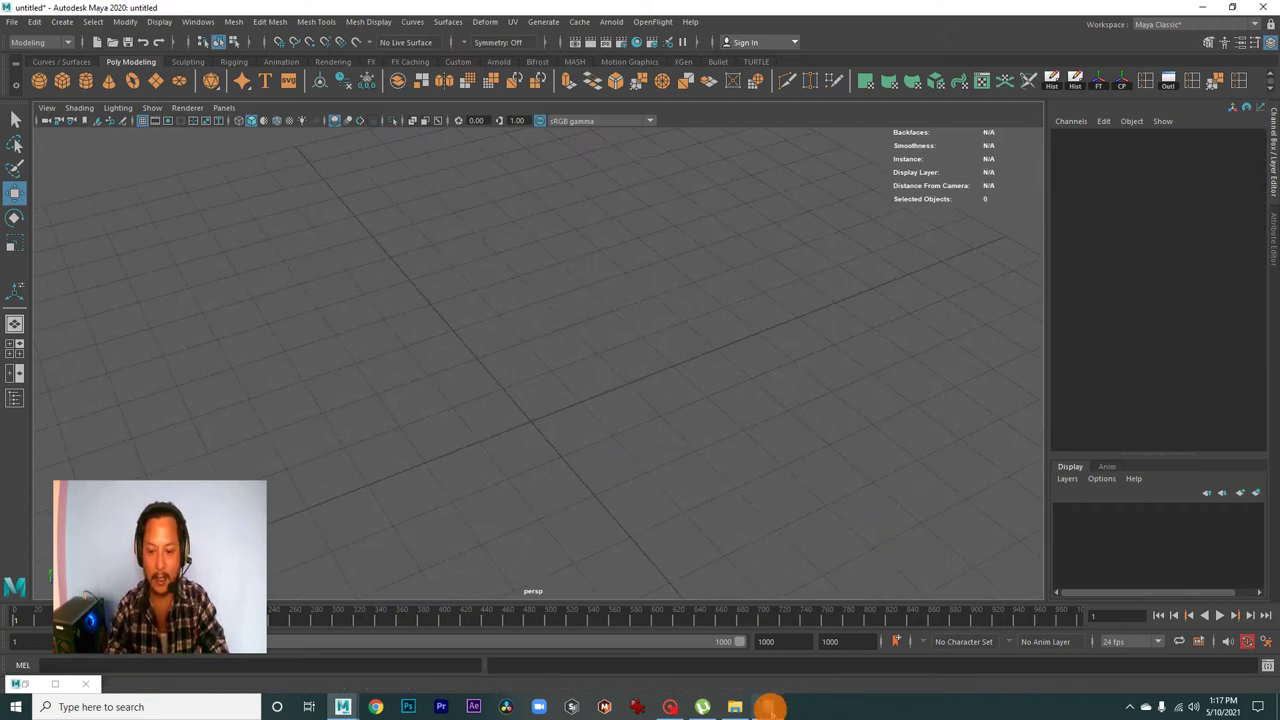
left_click(769, 707)
left_click_drag(385, 188, 349, 191)
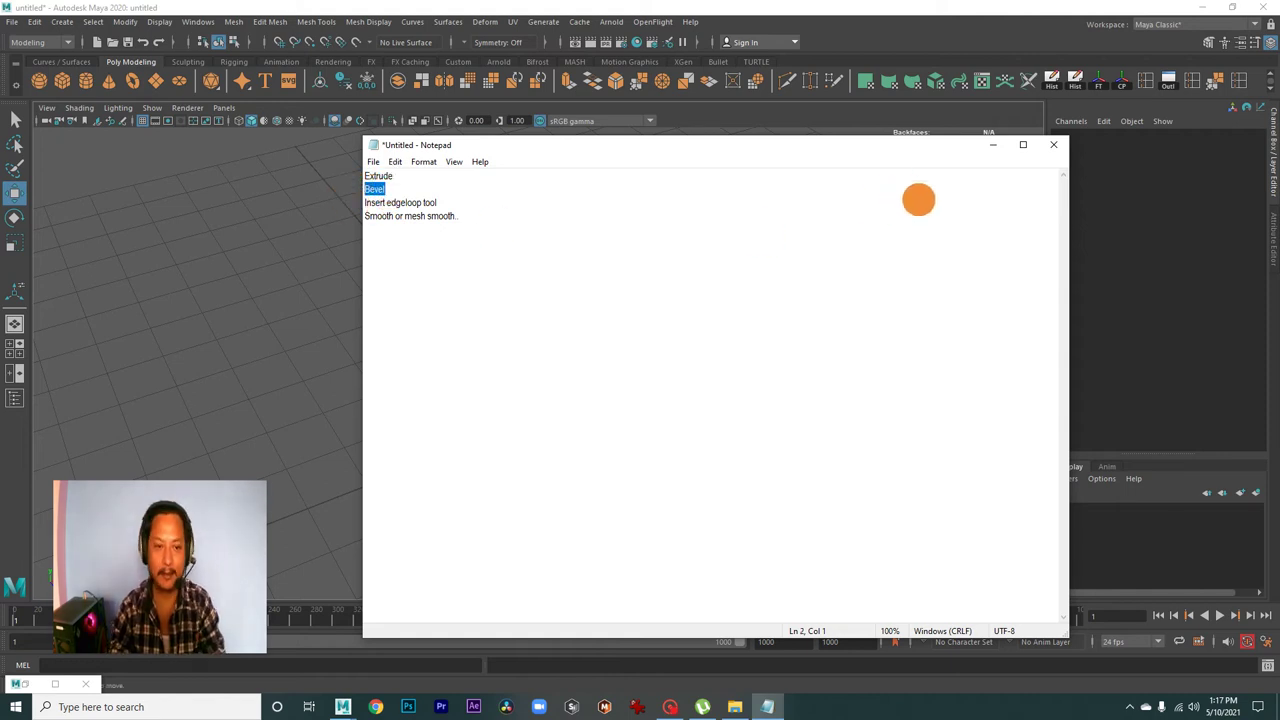
left_click(993, 144)
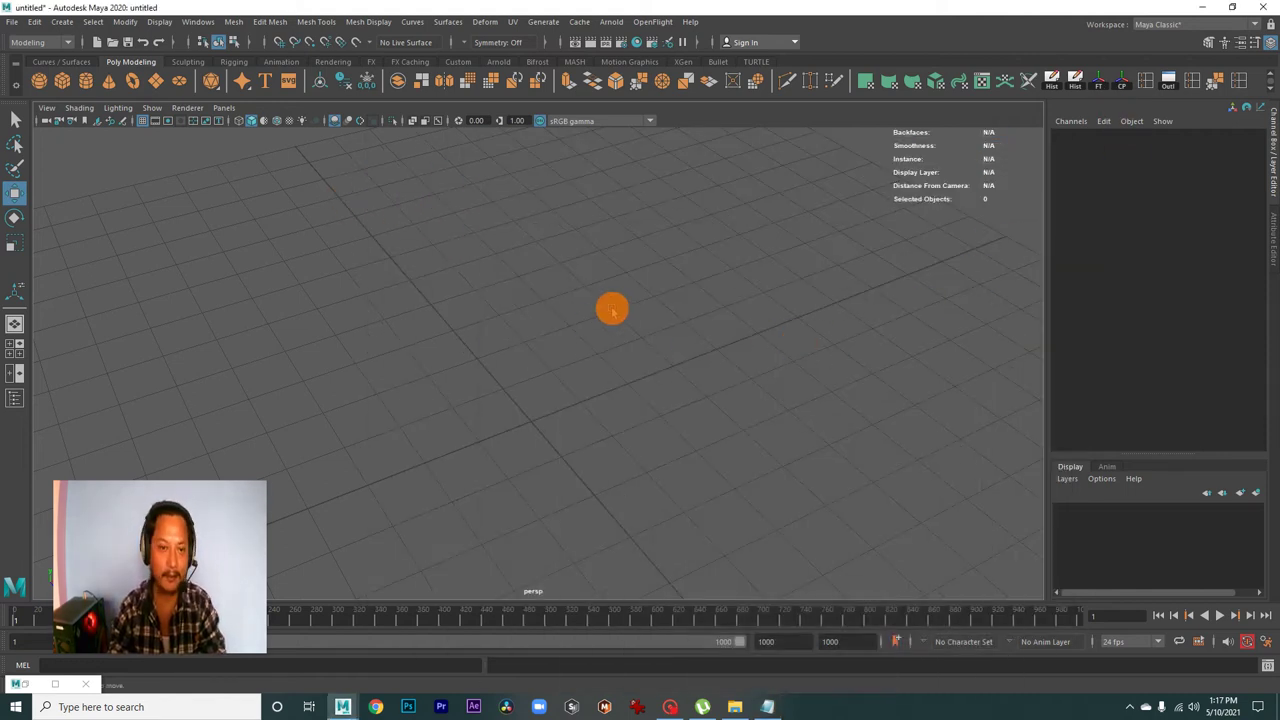
- Create a new polygon cube and scale it uniformly to 2.414
left_click(62, 82)
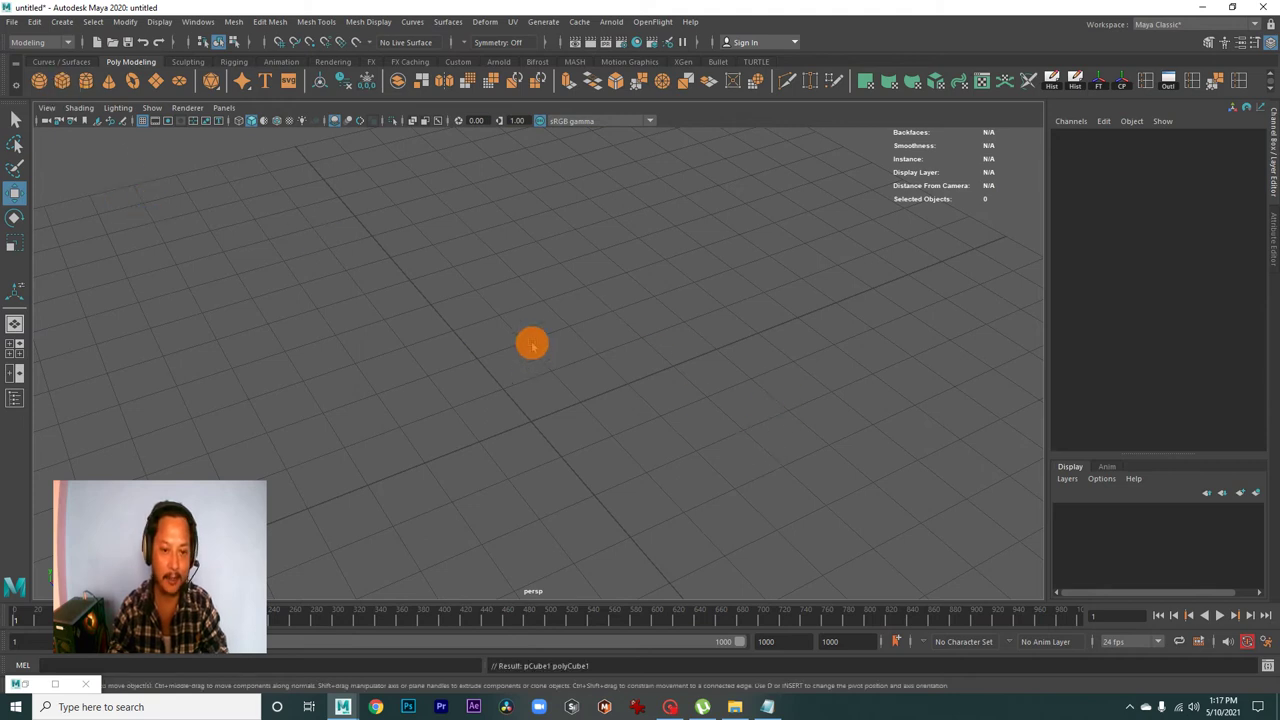
left_click_drag(637, 460, 639, 396, "alt")
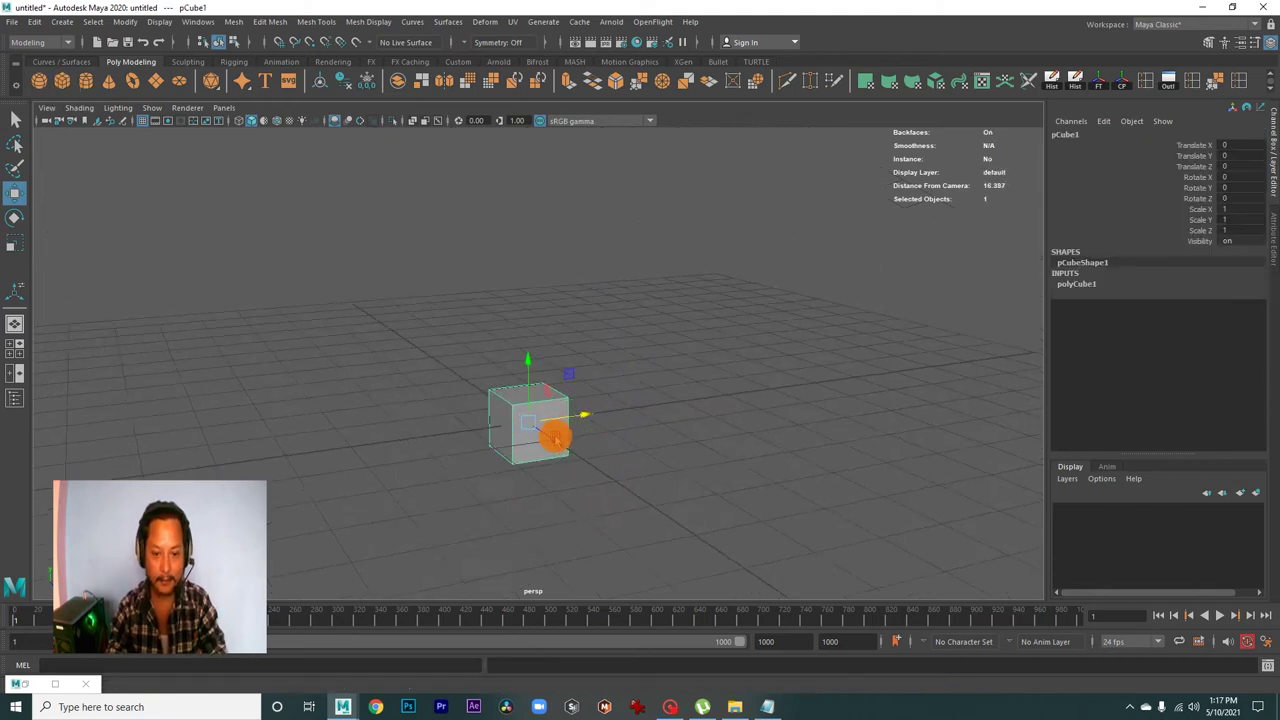
key("r")
left_click_drag(524, 376, 614, 411)
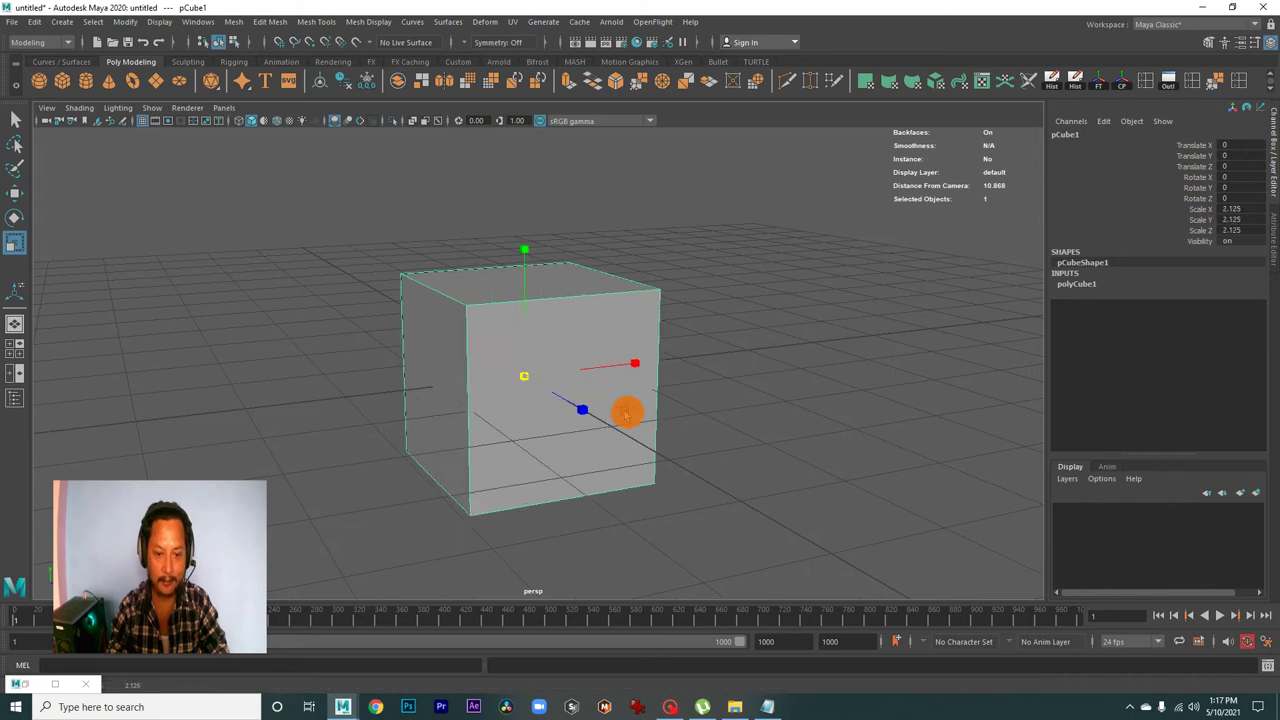
left_click(709, 409)
- Reselect the cube and switch it to Edge component mode
left_click_drag(709, 409, 632, 389, "alt")
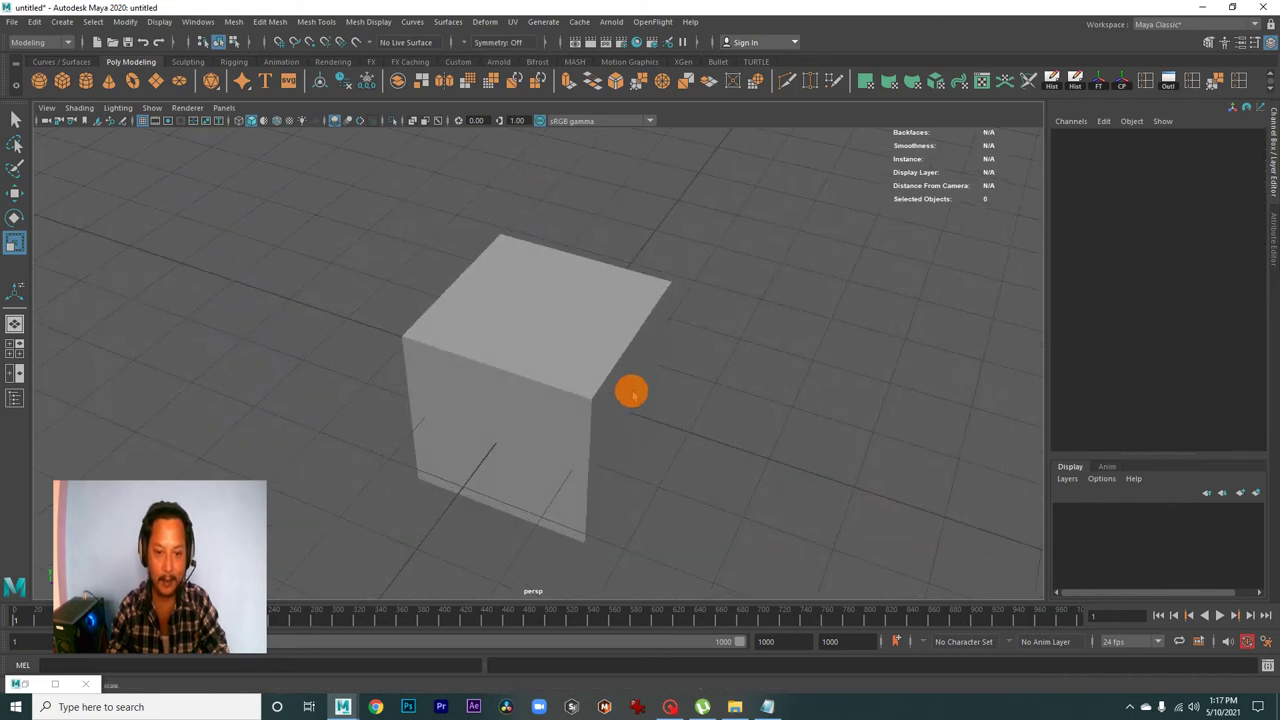
left_click(626, 449)
scroll(612, 446, "up", 3)
scroll(643, 380, "up", 3)
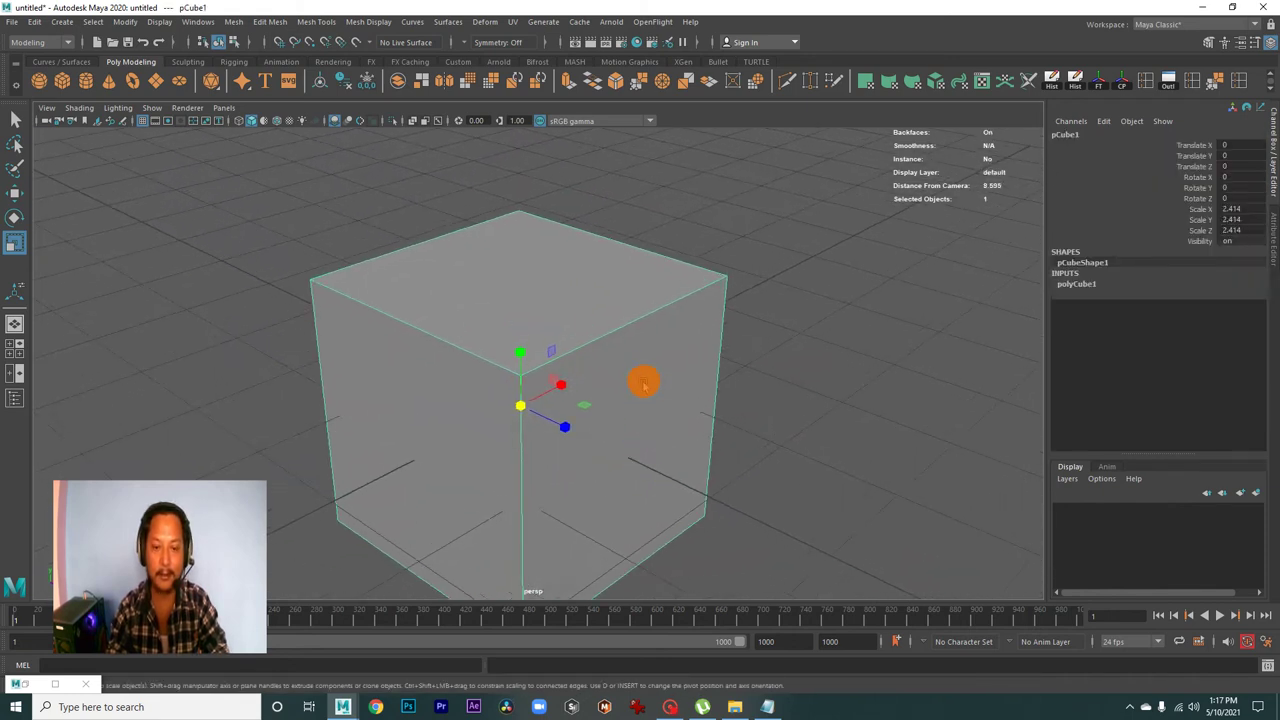
right_click(642, 339)
left_click(634, 302)
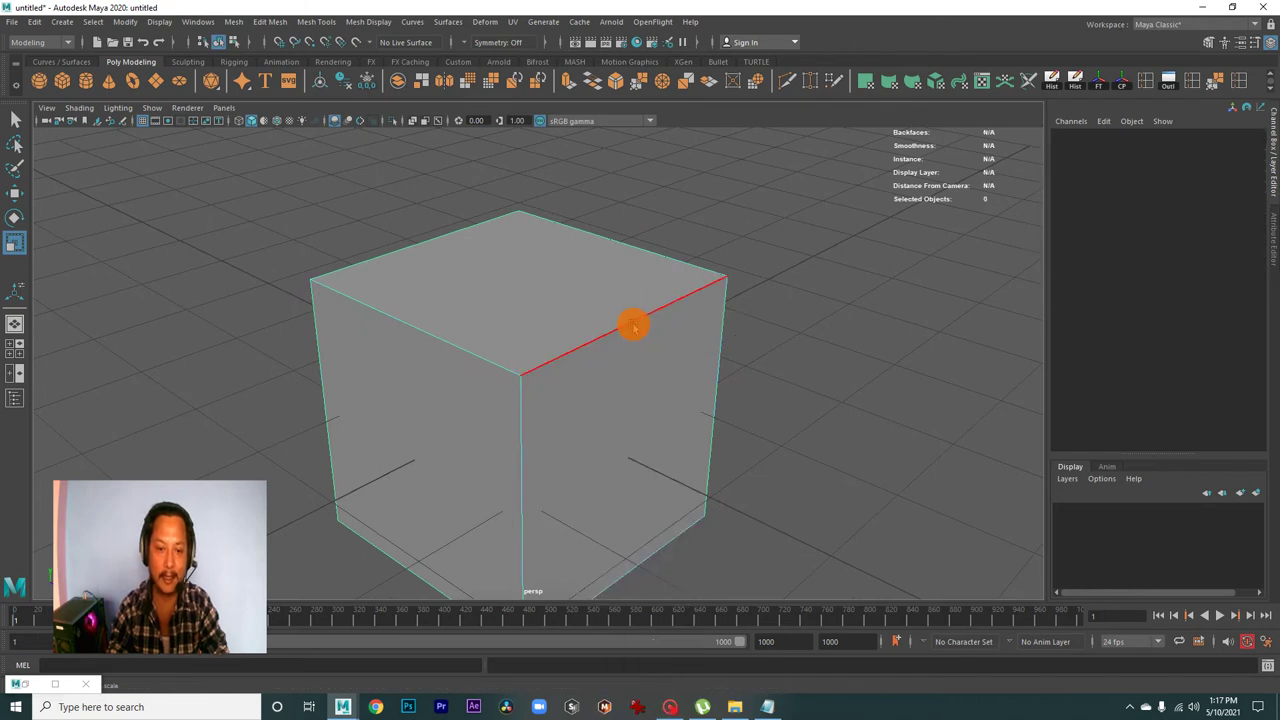
- Select a top edge of the cube and look through the Edit Mesh commands
left_click(634, 325)
mouse_move(634, 325)
left_mouse_down("alt")
mouse_move(777, 389)
mouse_move(806, 380)
left_mouse_up("alt")
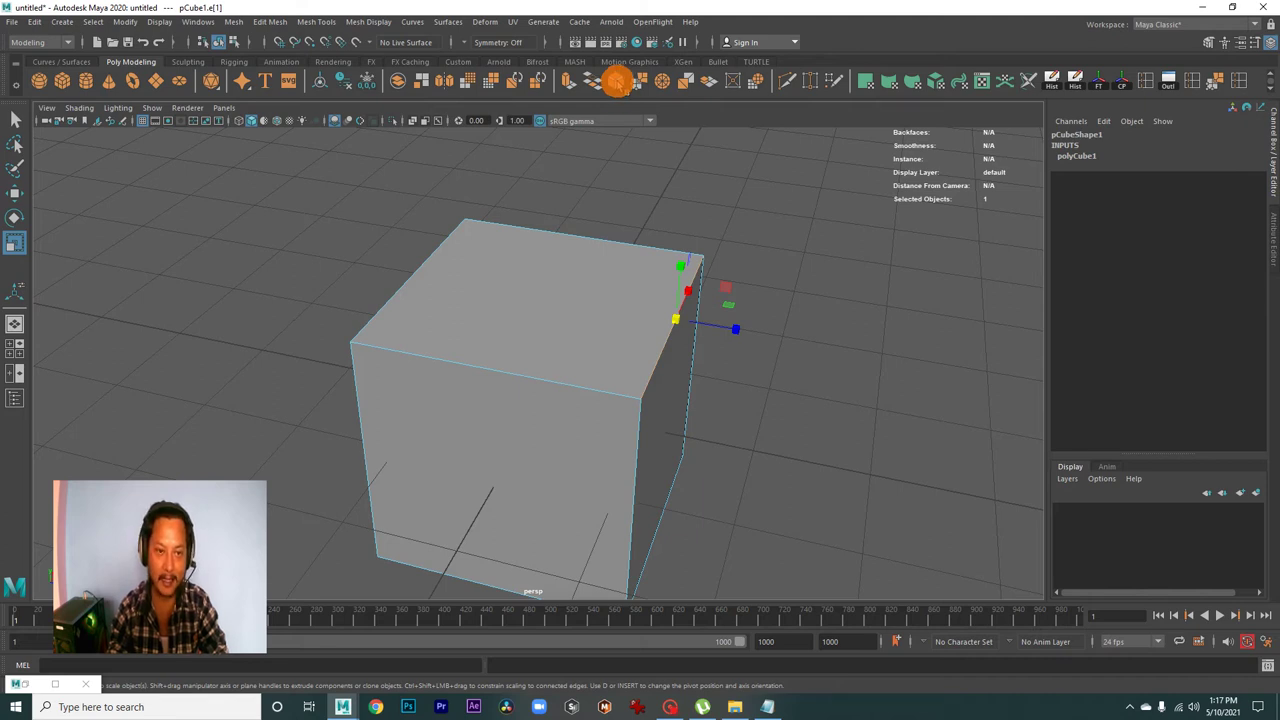
left_click(260, 22)
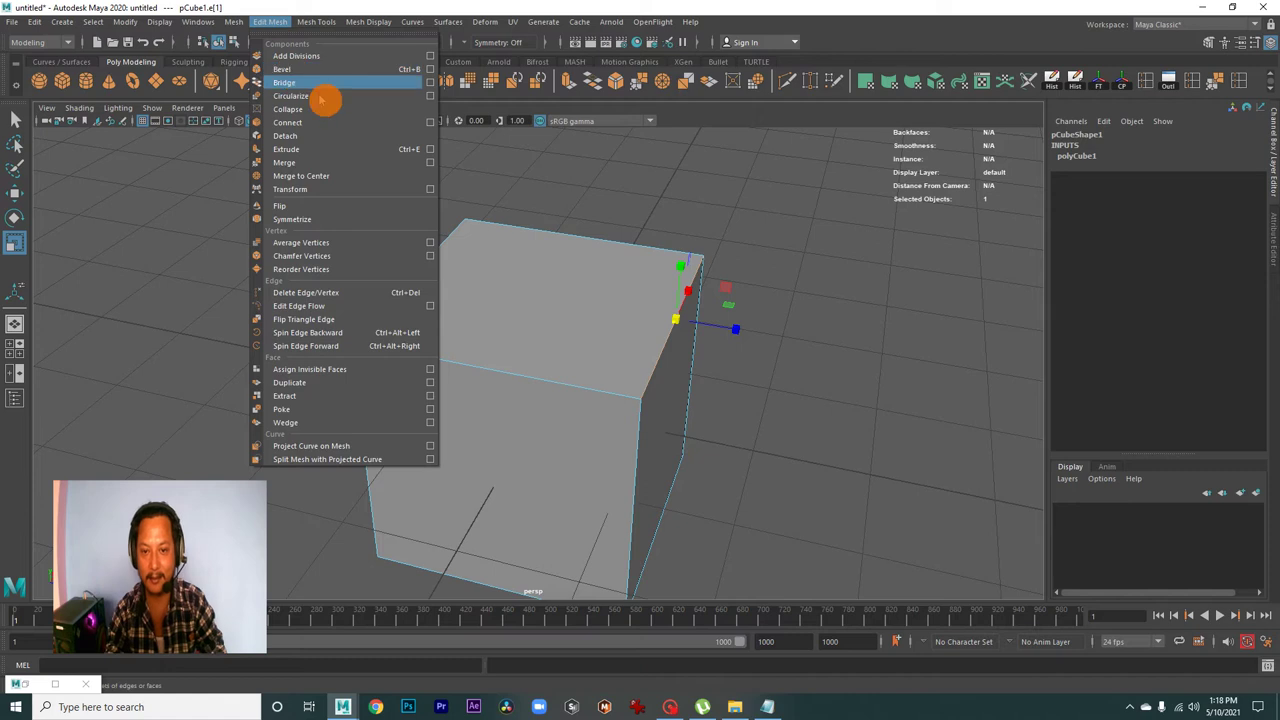
left_click(717, 223)
- Bevel the cube's top edge at fraction 0.1 with 4 segments
right_click(690, 329)
left_click(697, 290)
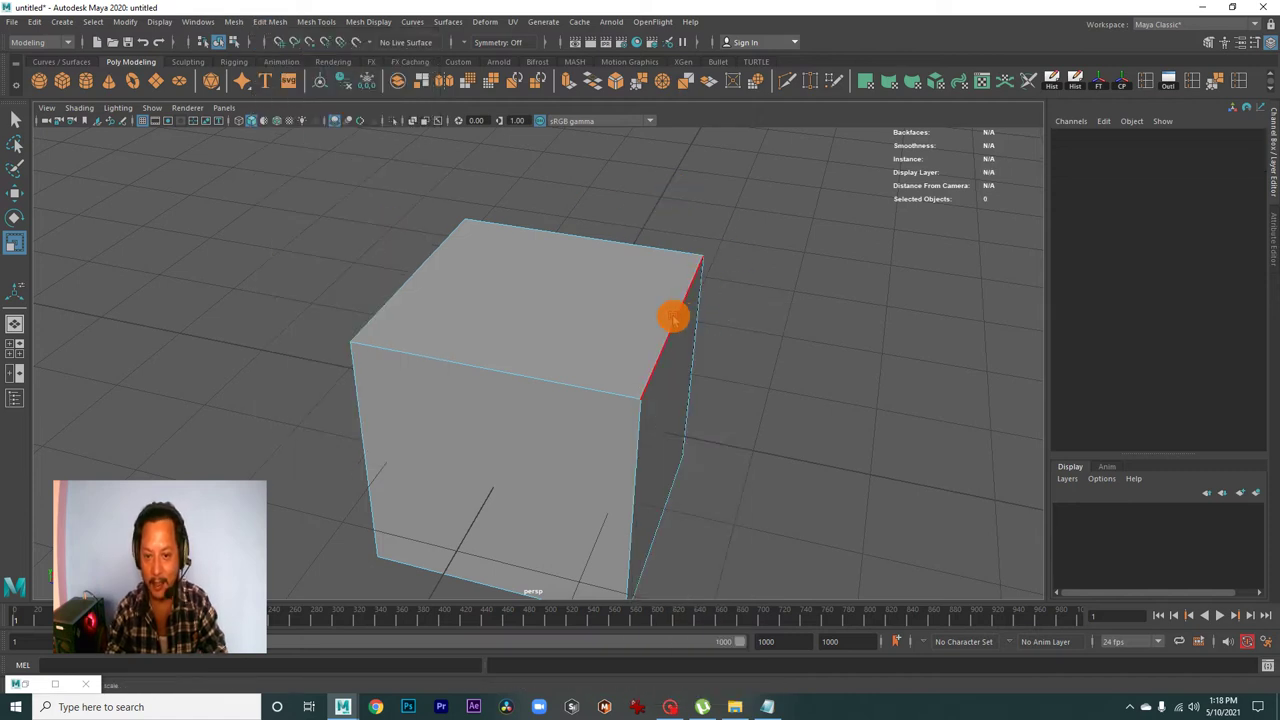
left_click(675, 314)
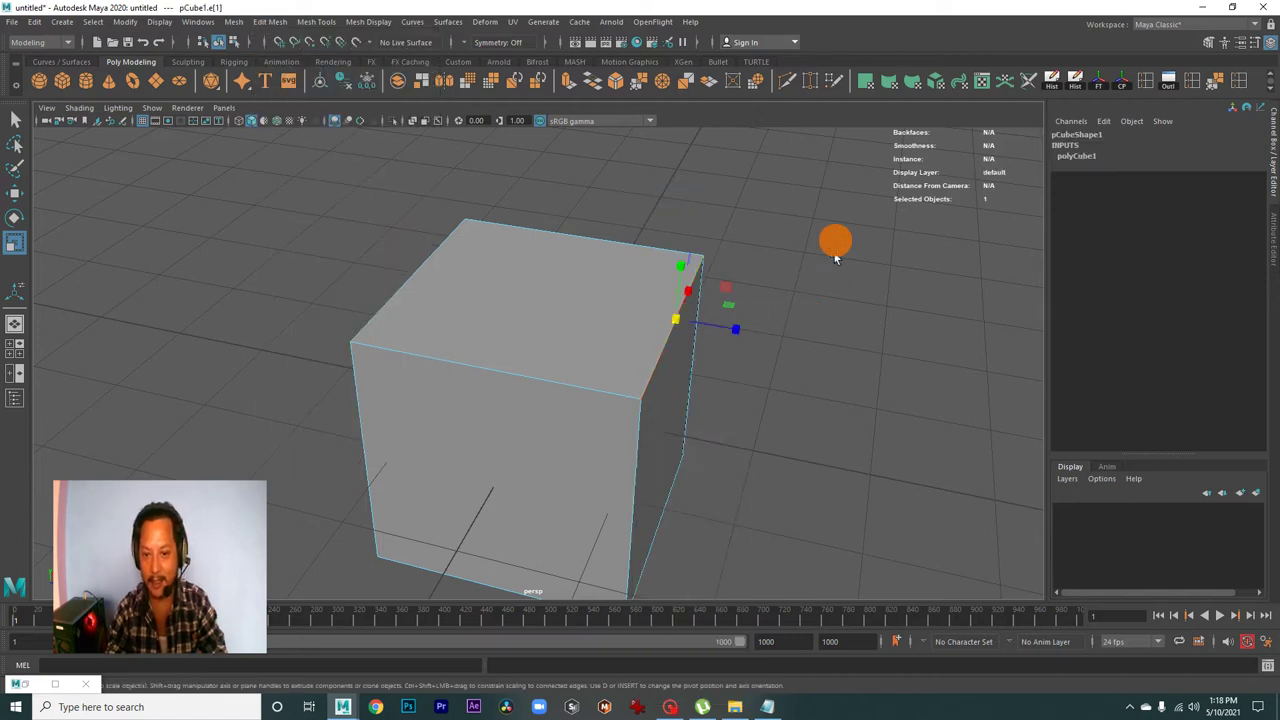
left_click(615, 82)
mouse_move(794, 480)
left_mouse_down("alt")
mouse_move(660, 414)
mouse_move(706, 463)
mouse_move(680, 406)
mouse_move(574, 374)
mouse_move(651, 423)
mouse_move(631, 440)
mouse_move(589, 389)
mouse_move(597, 440)
mouse_move(494, 406)
mouse_move(634, 457)
mouse_move(637, 440)
mouse_move(597, 420)
mouse_move(621, 417)
left_mouse_up("alt")
mouse_move(828, 294)
left_mouse_down()
mouse_move(840, 300)
mouse_move(680, 411)
mouse_move(706, 413)
left_mouse_up()
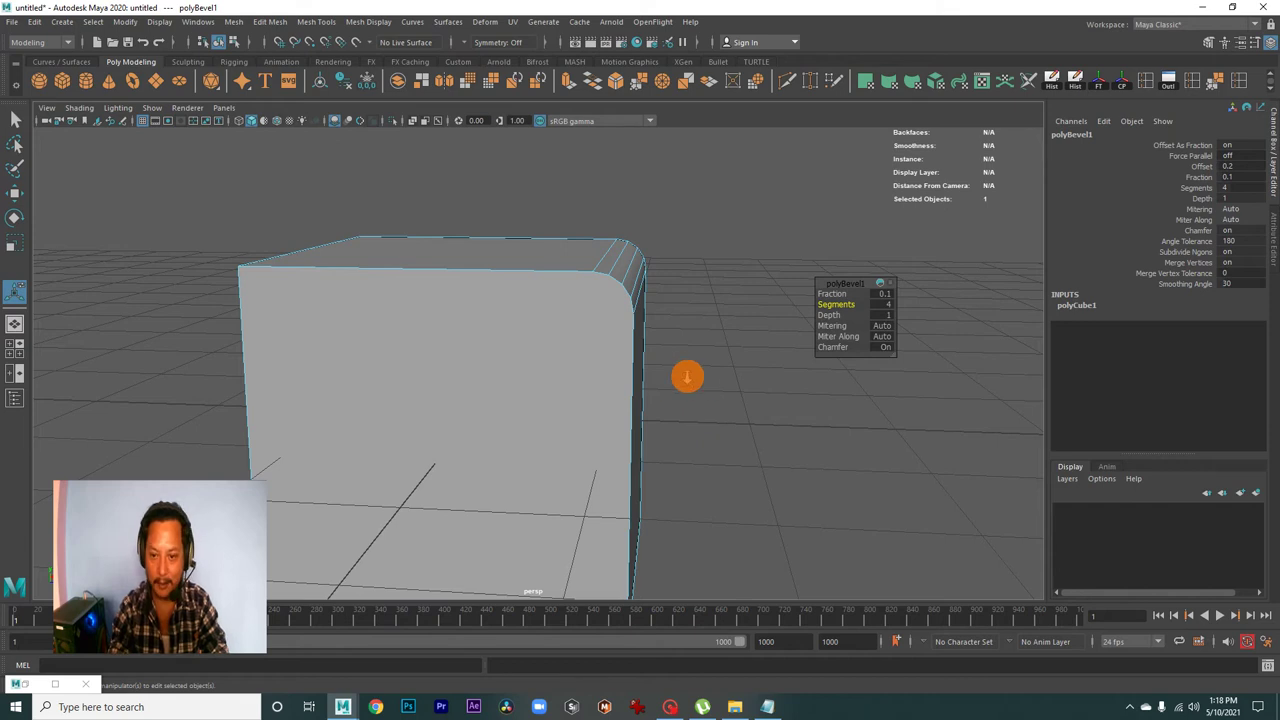
- Set the polyBevel1 Depth to -1 for a concave edge and reselect the whole cube
left_click_drag(686, 374, 659, 381, "alt")
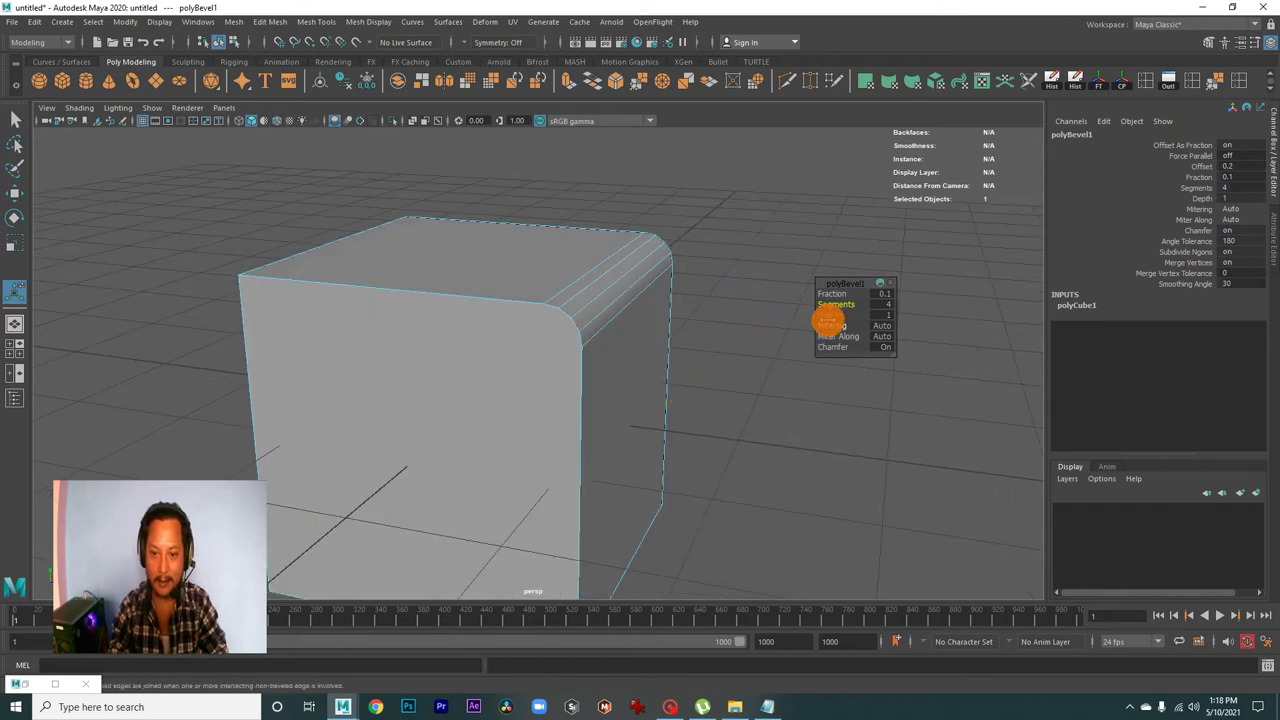
left_click_drag(829, 318, 807, 320)
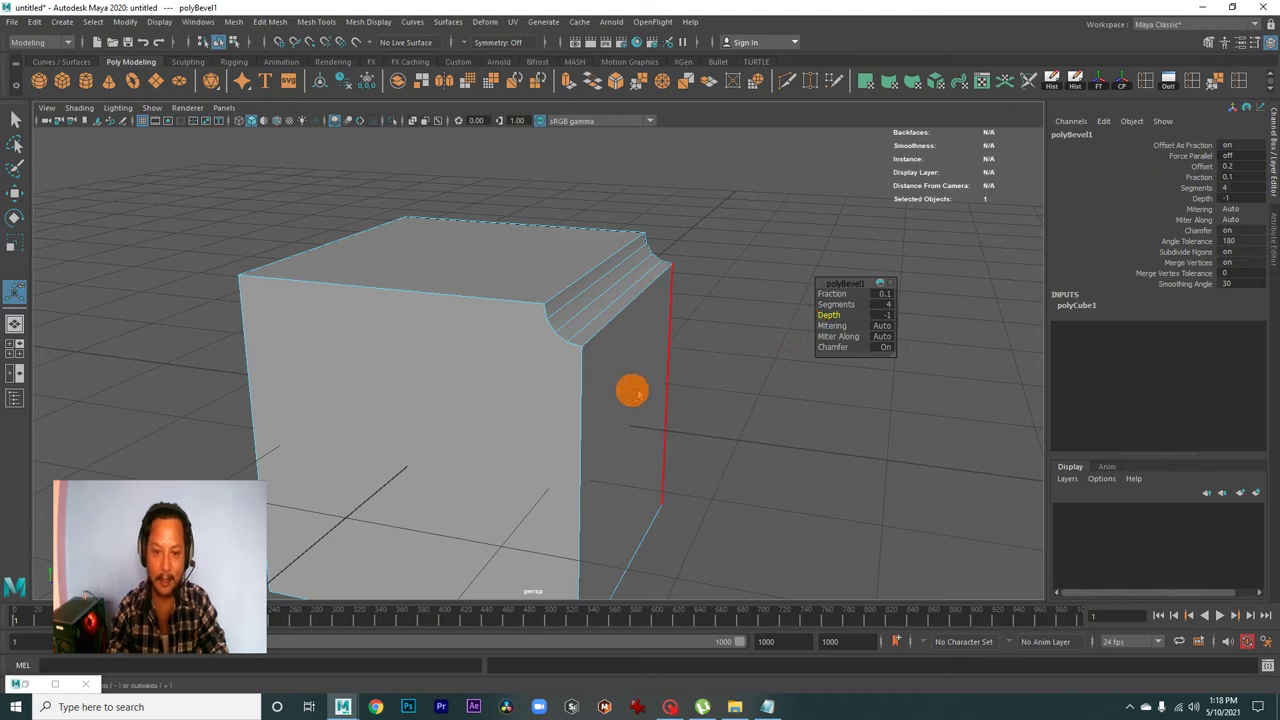
right_click_drag(627, 346, 692, 312)
left_click(732, 278)
left_click(634, 366)
- Select the cube's front face, then return to Object Mode and deselect
scroll(649, 337, "down", 3)
scroll(610, 354, "down", 2)
scroll(610, 354, "up", 3)
mouse_move(703, 374)
left_mouse_down("alt")
mouse_move(634, 408)
mouse_move(337, 391)
mouse_move(628, 417)
mouse_move(560, 412)
left_mouse_up("alt")
right_click_drag(560, 412, 657, 437, "alt")
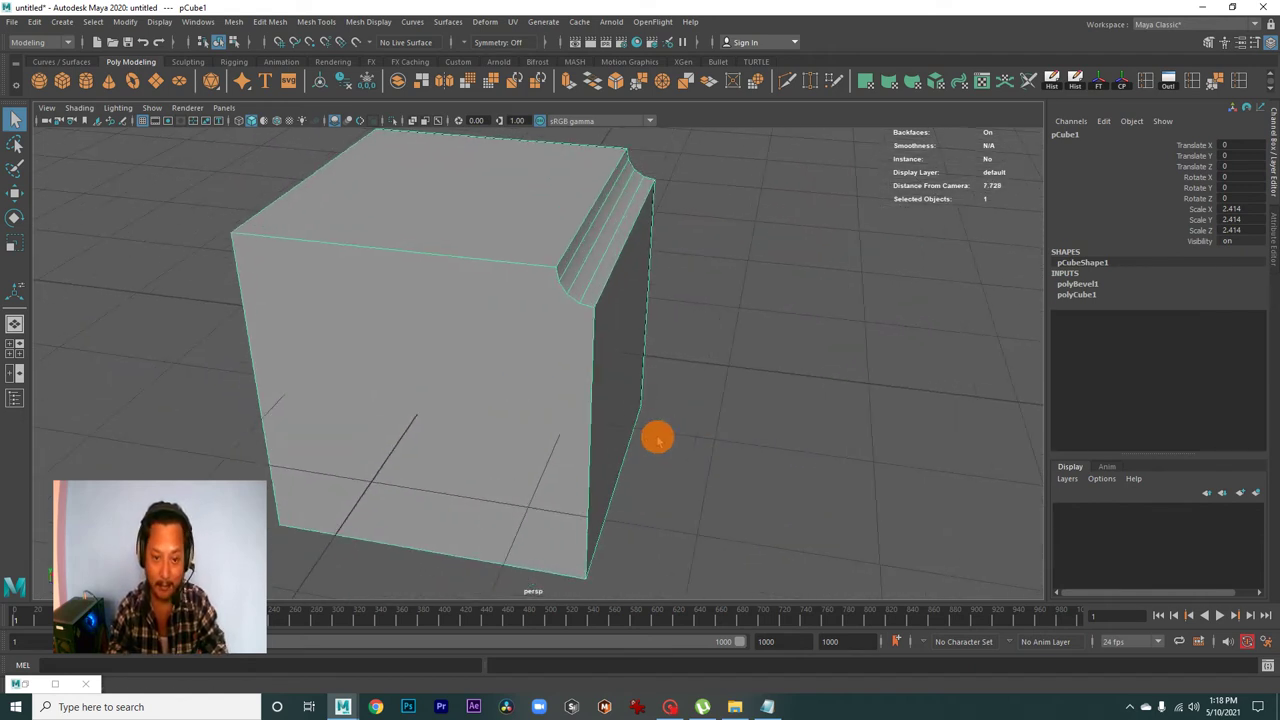
right_click_drag(511, 345, 509, 380)
left_click(503, 343)
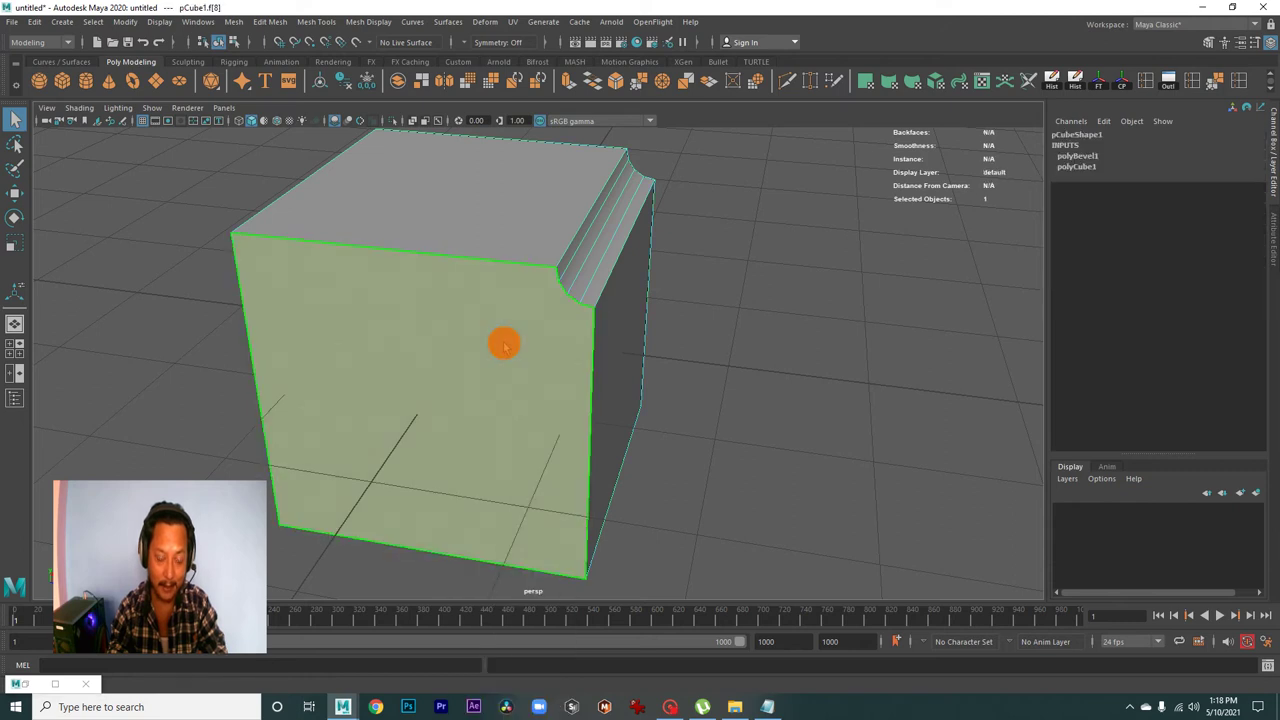
left_click_drag(549, 401, 520, 399, "alt")
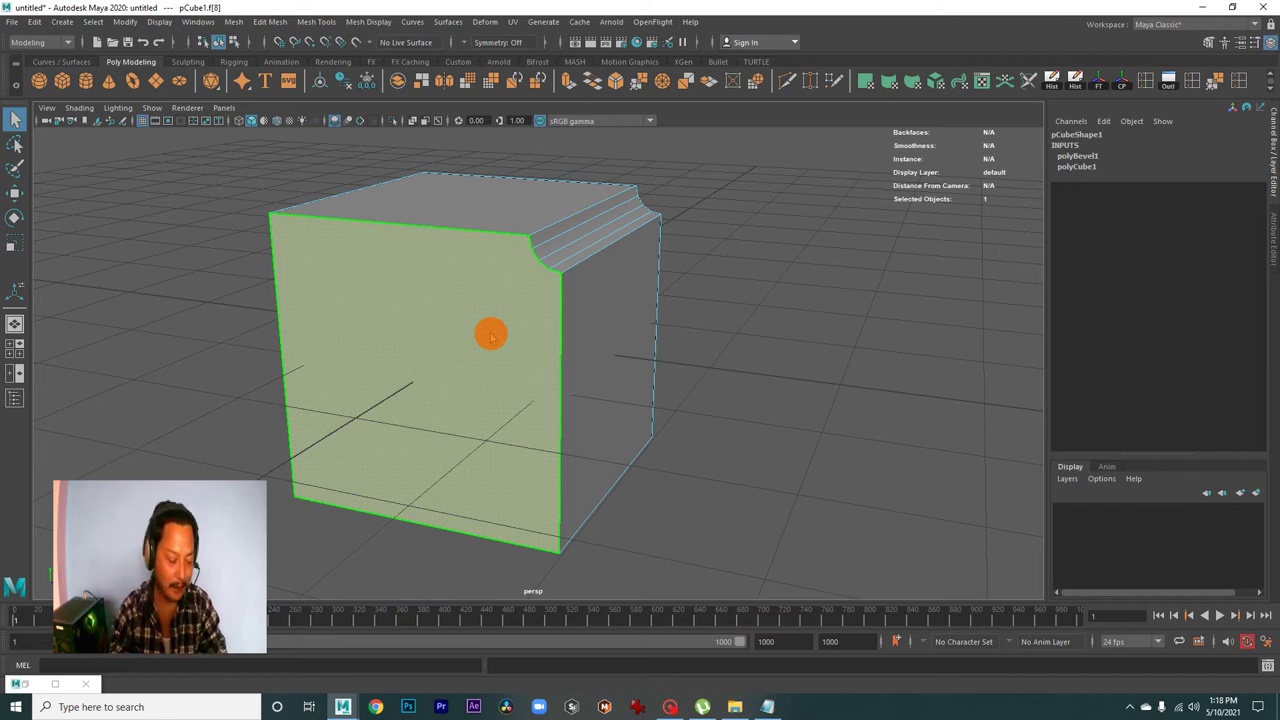
right_click_drag(532, 336, 573, 311)
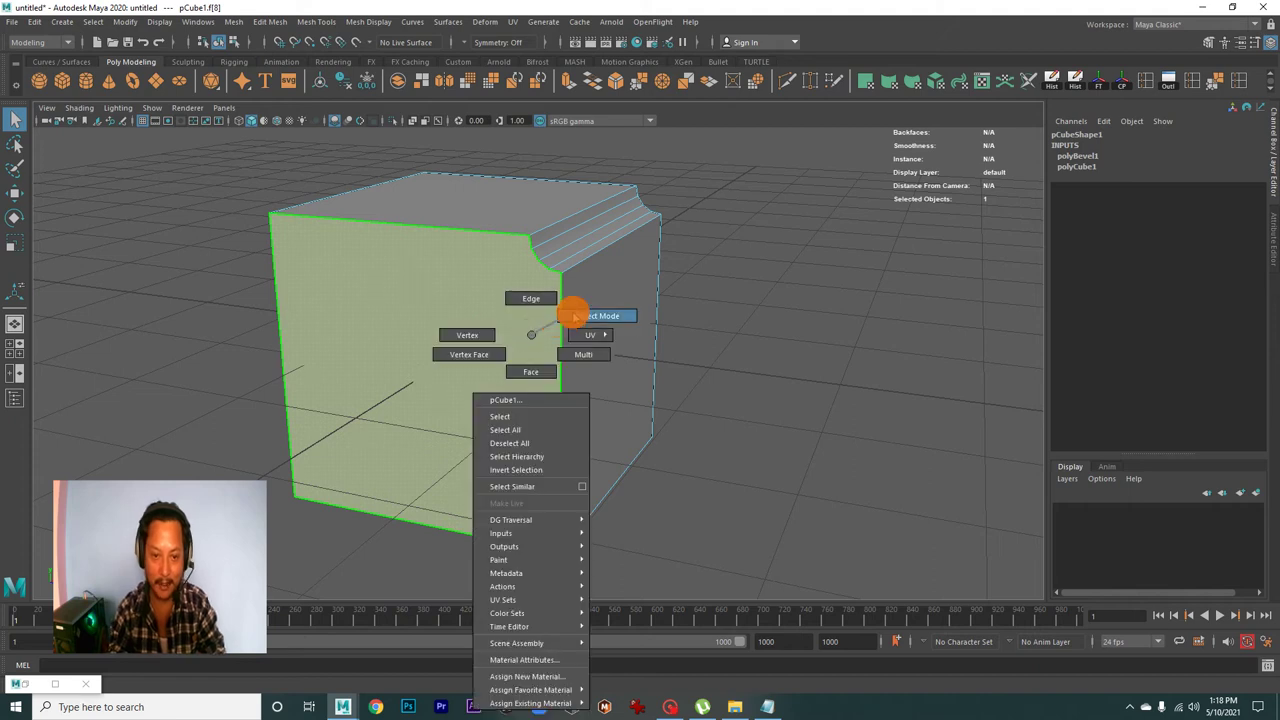
left_click(700, 292)
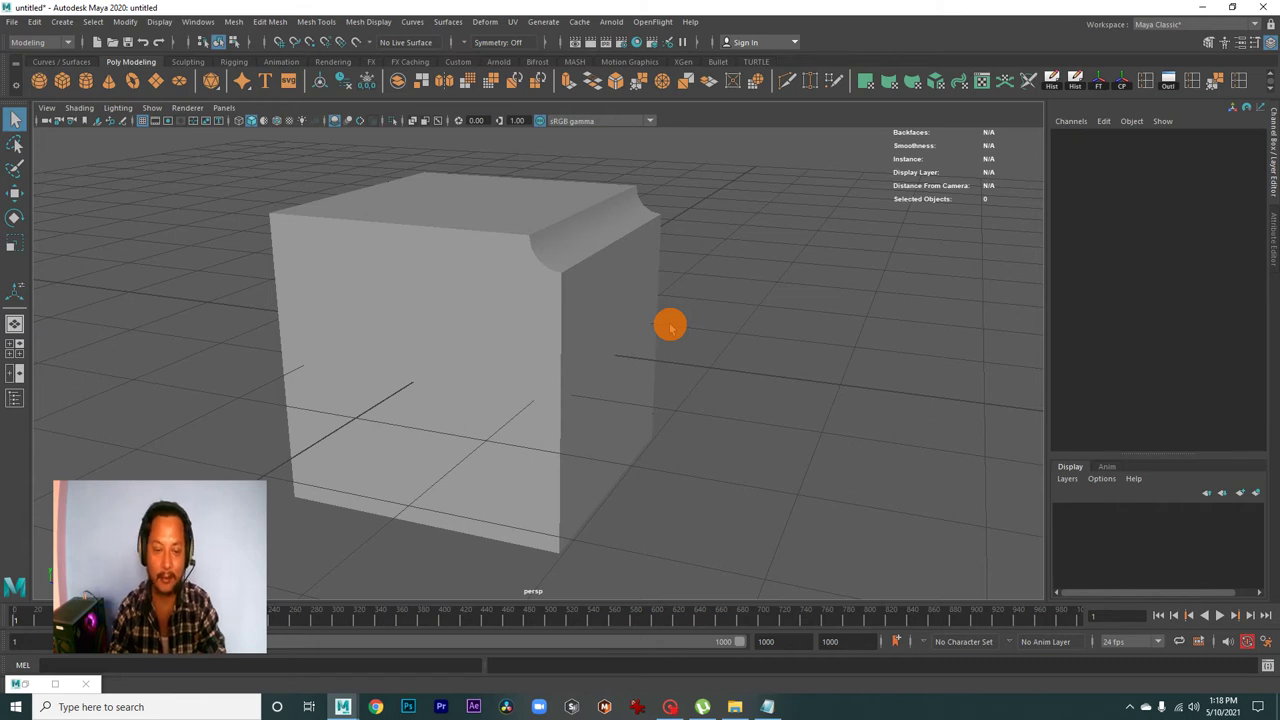
- Undo the last bevel change and bevel the cube's top edge again
key("ctrl+z")
key("ctrl+z")
key("ctrl+z")
key("ctrl+z")
key("ctrl+z")
key("ctrl+z")
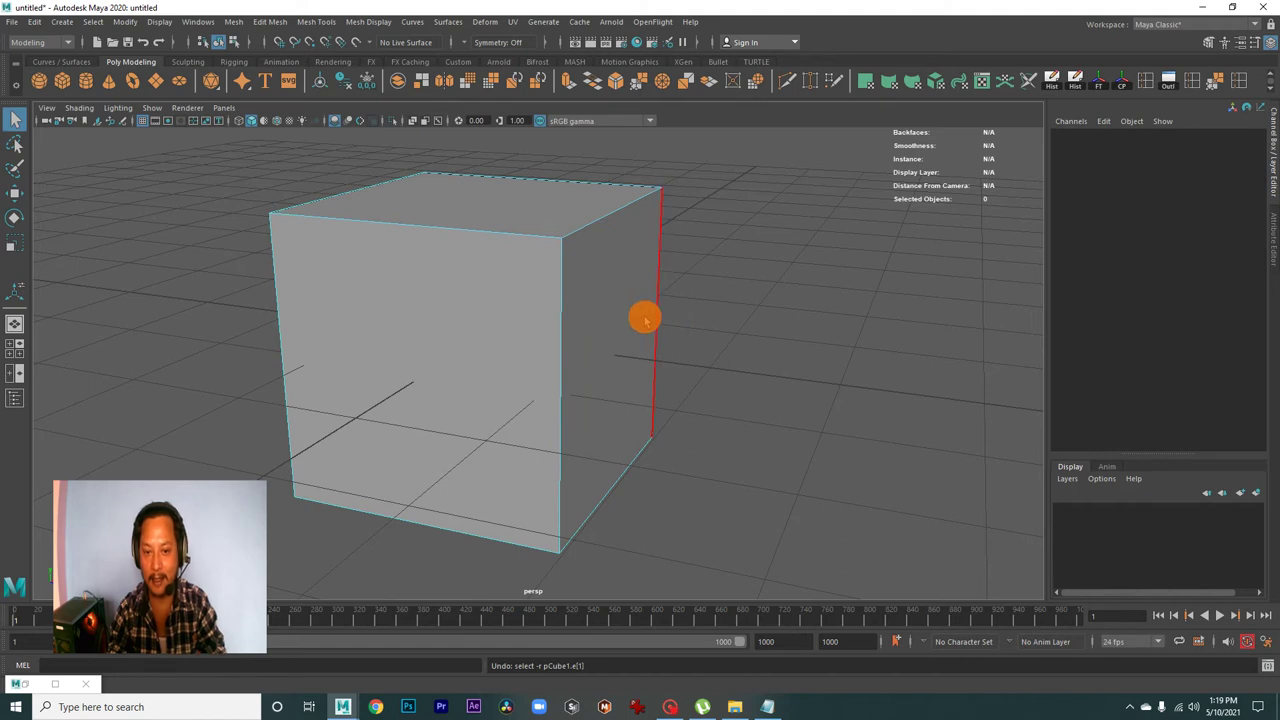
scroll(565, 287, "down", 3)
right_click(589, 314)
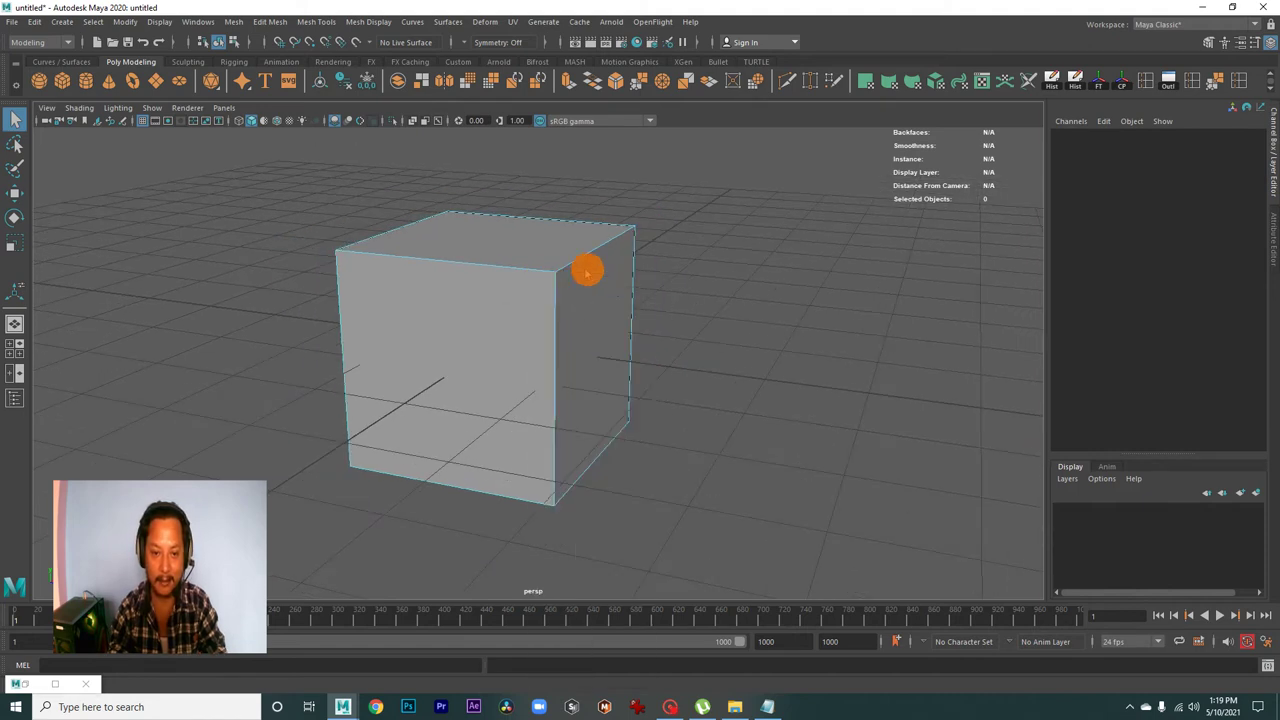
left_click(480, 262)
mouse_move(589, 251)
left_mouse_down("alt")
mouse_move(549, 317)
mouse_move(607, 220)
left_mouse_up("alt")
mouse_move(562, 326)
left_mouse_down("alt")
mouse_move(306, 277)
mouse_move(488, 293)
mouse_move(657, 166)
left_mouse_up("alt")
left_click(617, 80)
- Set the bevel to fraction 0.1, 3 segments and depth -1
scroll(743, 339, "up", 1)
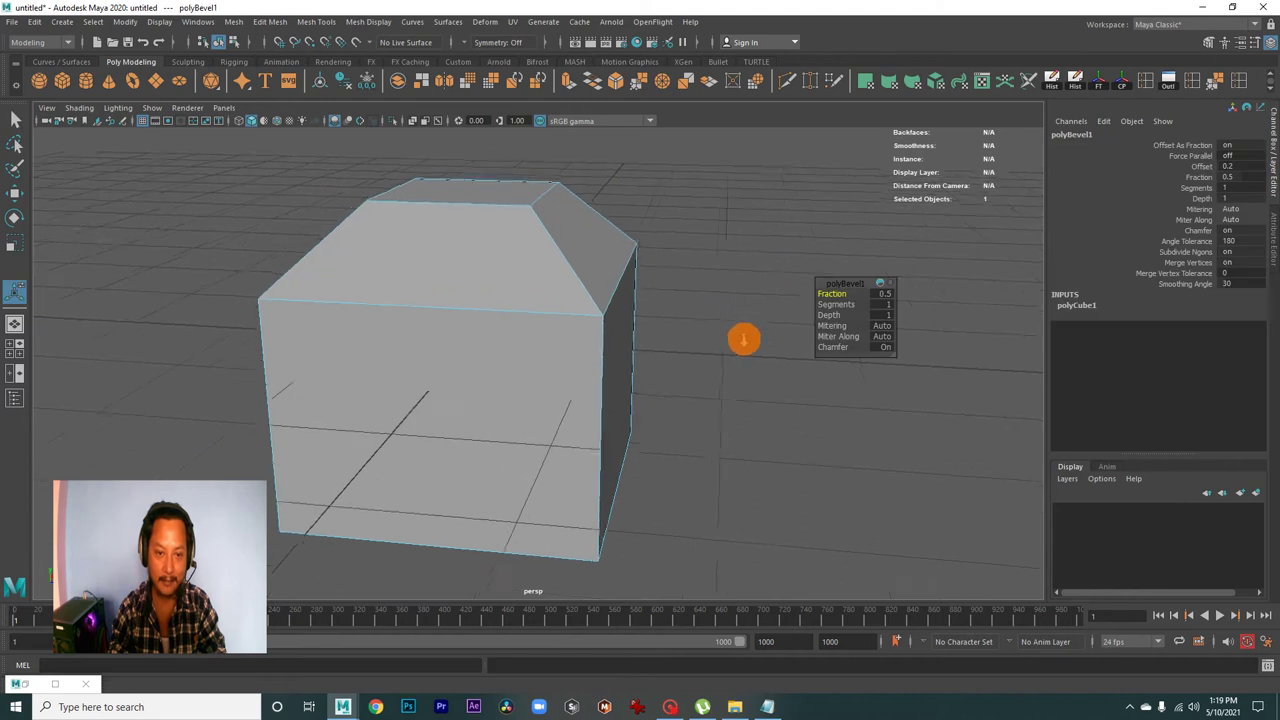
scroll(743, 339, "up", 1)
left_click_drag(834, 293, 851, 300)
mouse_move(570, 390)
left_mouse_down("alt")
mouse_move(628, 397)
mouse_move(677, 386)
mouse_move(610, 388)
mouse_move(680, 368)
left_mouse_up("alt")
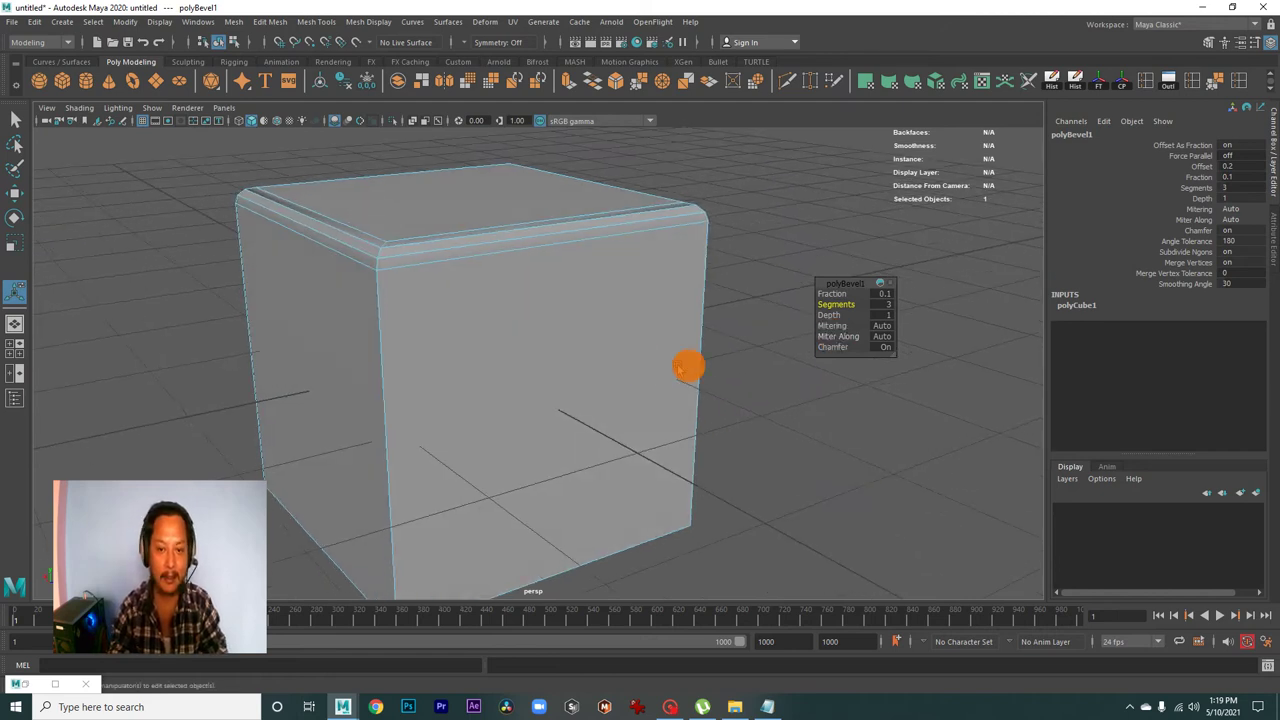
left_click_drag(829, 316, 810, 320)
- Return to Object Mode, select the cube and orbit around to inspect the concave rim
right_click_drag(609, 296, 674, 277)
left_click(580, 337)
left_click_drag(580, 337, 566, 363, "alt")
right_click_drag(566, 363, 660, 386, "alt")
left_click_drag(660, 386, 469, 354, "alt")
right_click_drag(469, 354, 609, 361, "alt")
left_click_drag(609, 361, 446, 383, "alt")
mouse_move(446, 383)
right_mouse_down("alt")
mouse_move(534, 385)
mouse_move(451, 351)
right_mouse_up("alt")
mouse_move(451, 351)
left_mouse_down("alt")
mouse_move(406, 366)
mouse_move(661, 352)
mouse_move(620, 380)
left_mouse_up("alt")
right_click_drag(620, 380, 529, 363, "alt")
left_click_drag(529, 363, 625, 398, "alt")
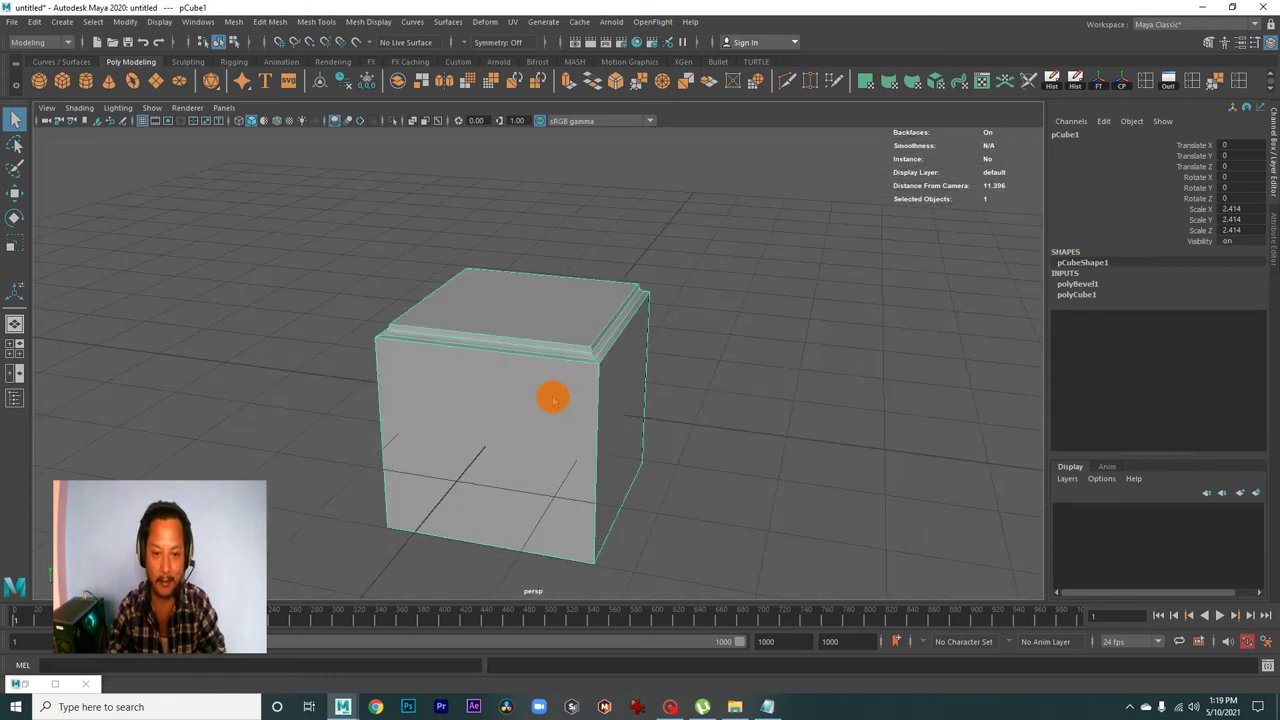
- Orbit and zoom in to inspect the bevelled top rim
middle_click_drag(614, 420, 666, 366, "alt")
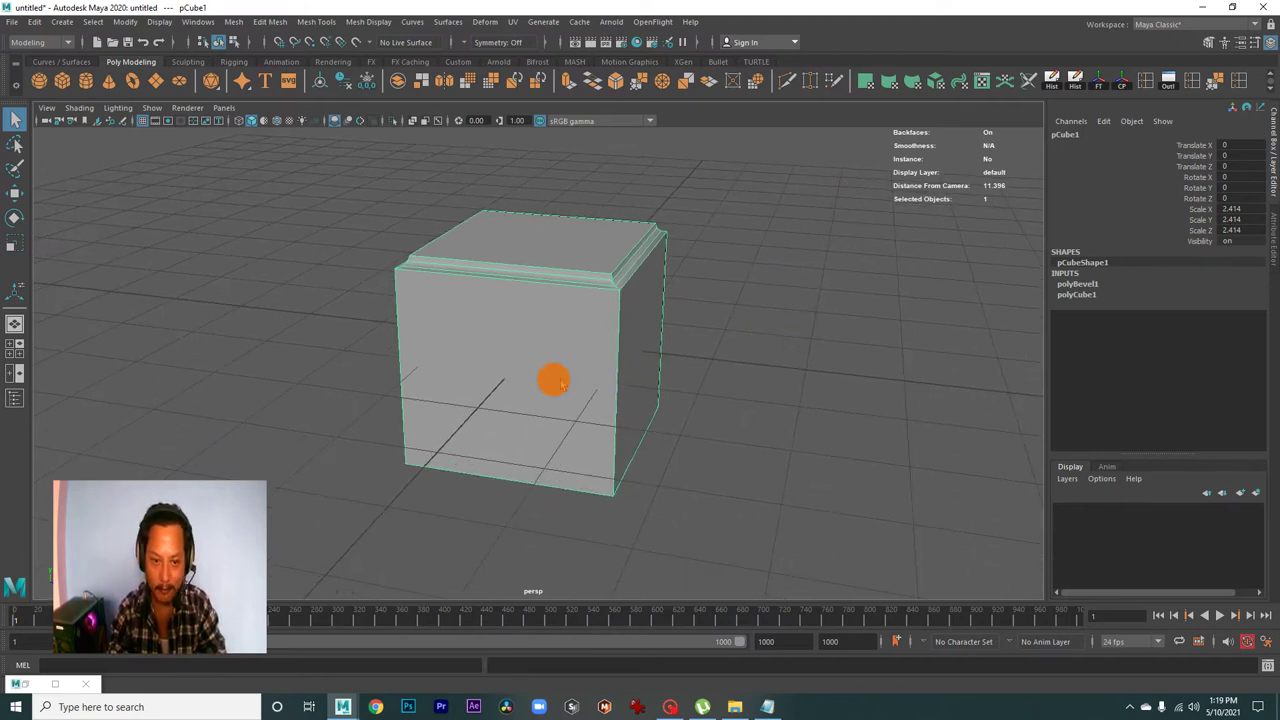
scroll(552, 380, "up", 2)
mouse_move(528, 351)
left_mouse_down("alt")
mouse_move(528, 312)
mouse_move(574, 337)
mouse_move(556, 344)
mouse_move(580, 366)
mouse_move(689, 380)
left_mouse_up("alt")
scroll(569, 357, "up", 2)
left_click_drag(569, 357, 766, 334, "alt")
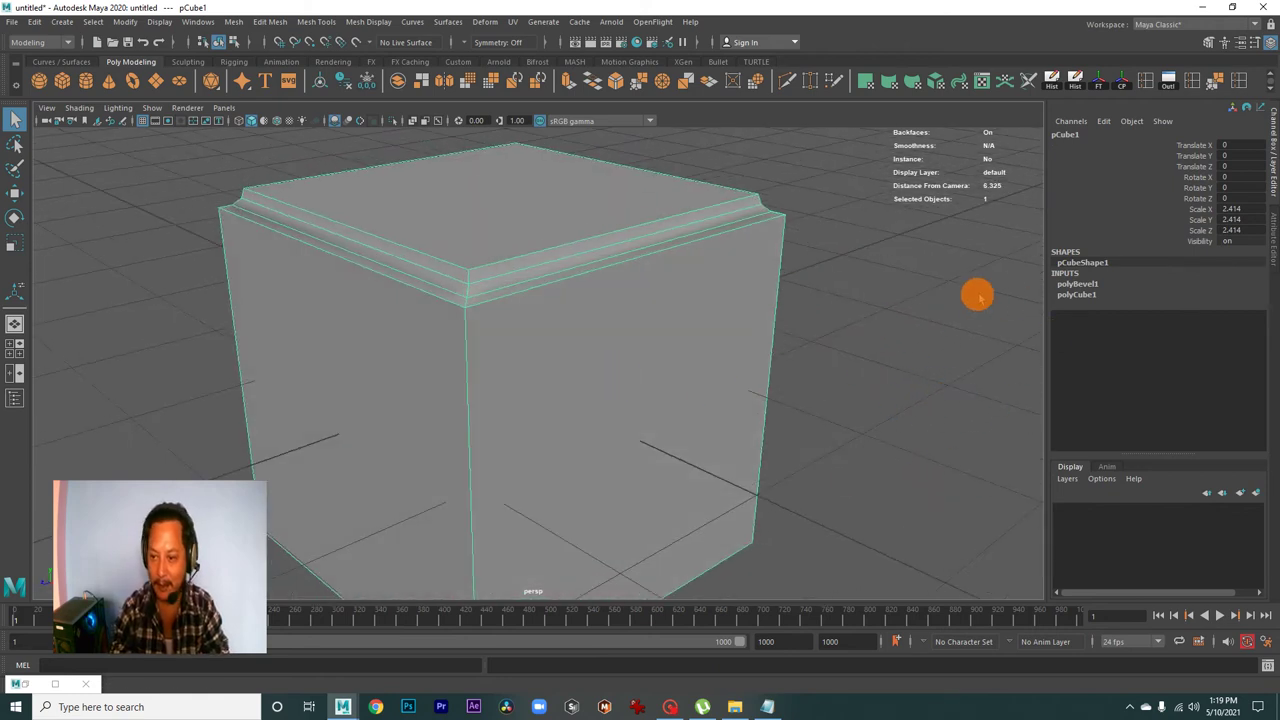
- Show polyBevel1's settings in the in-view editor and move the panel aside
left_click(1080, 285)
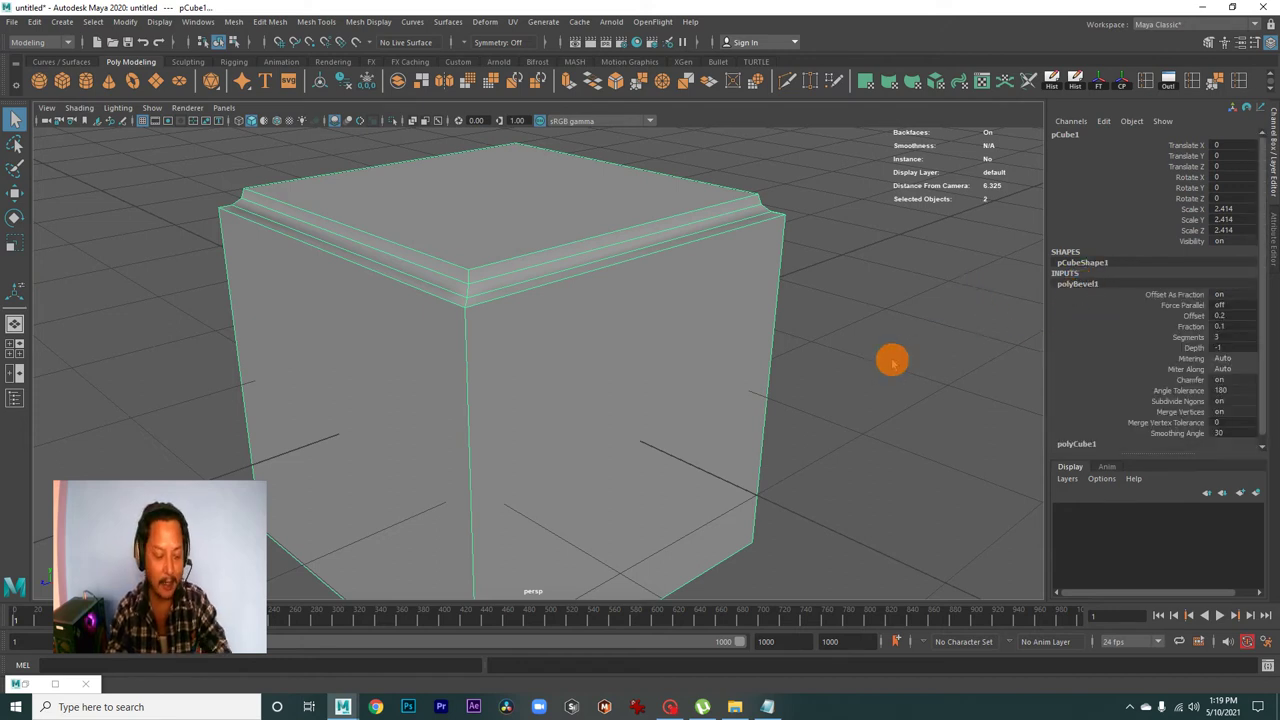
key("t")
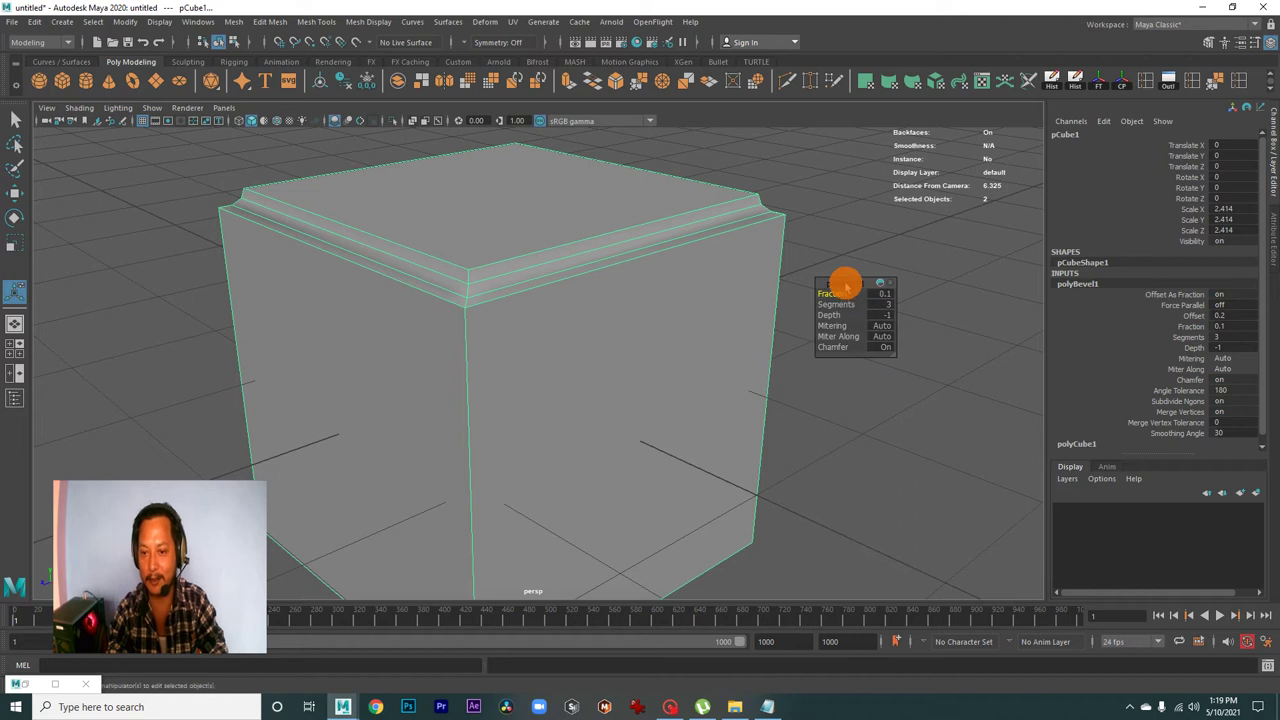
left_click_drag(846, 286, 898, 257)
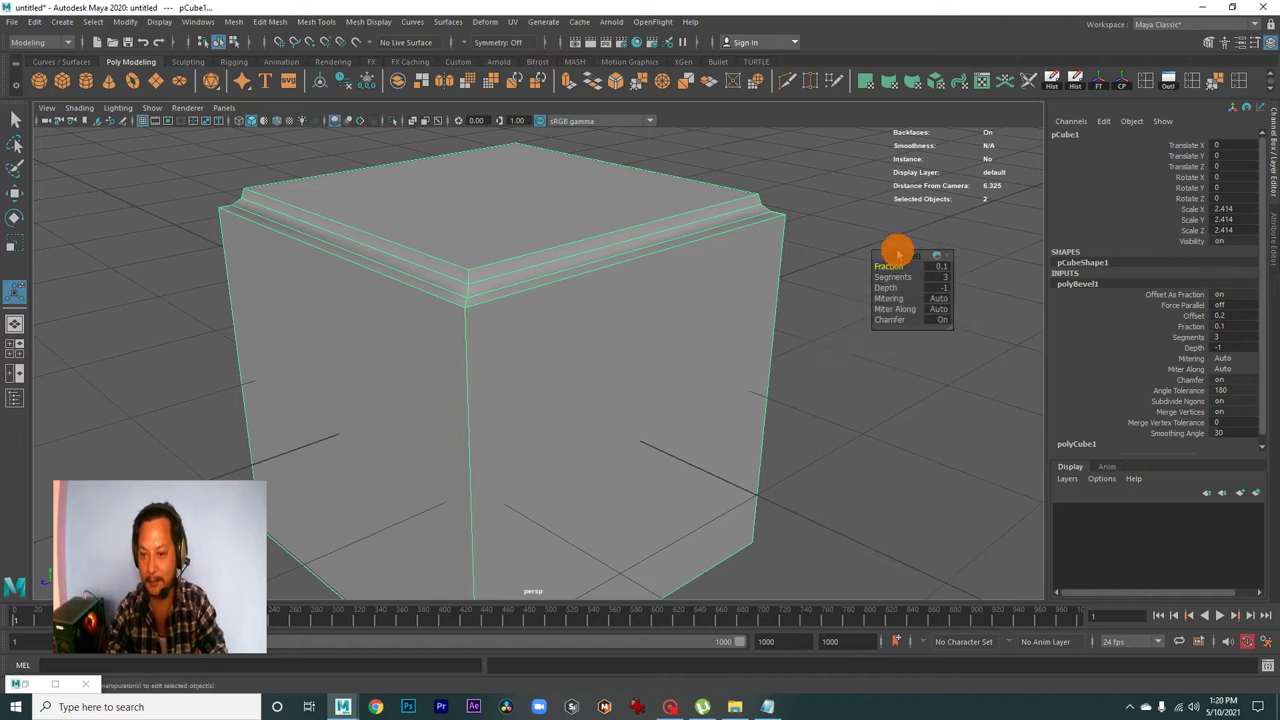
left_click(897, 390)
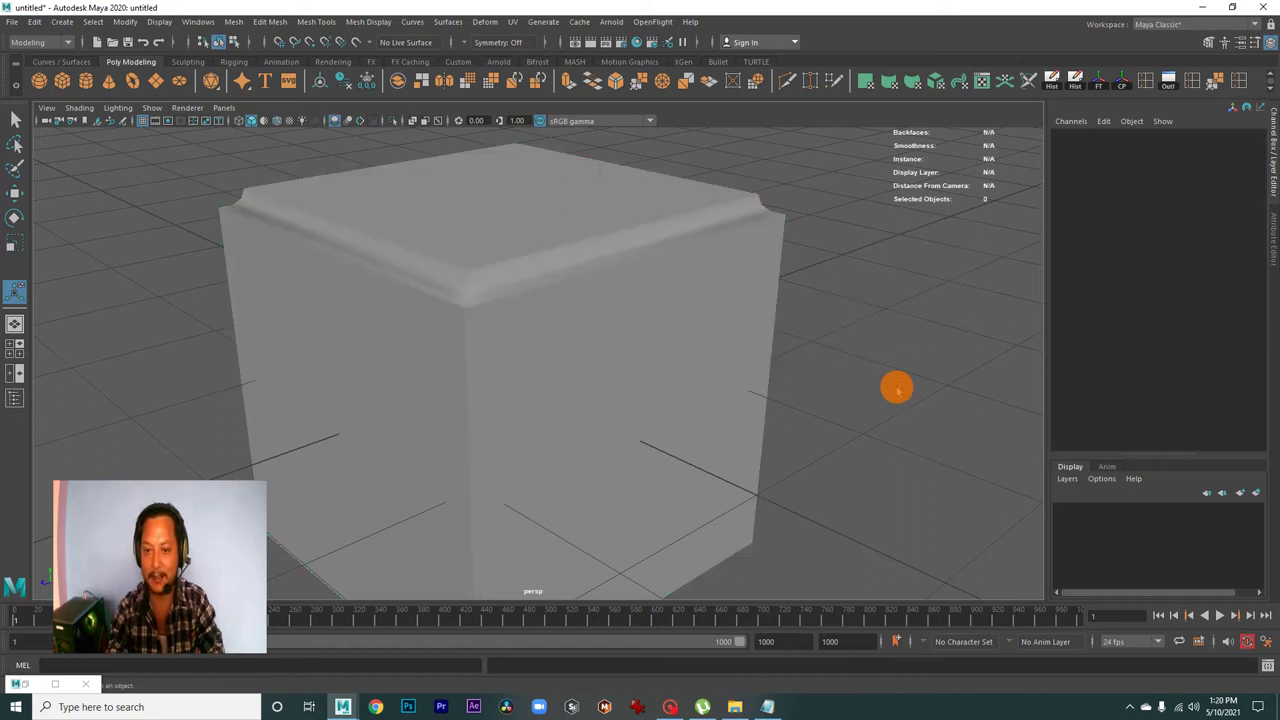
left_click(714, 357)
left_click_drag(869, 308, 945, 290)
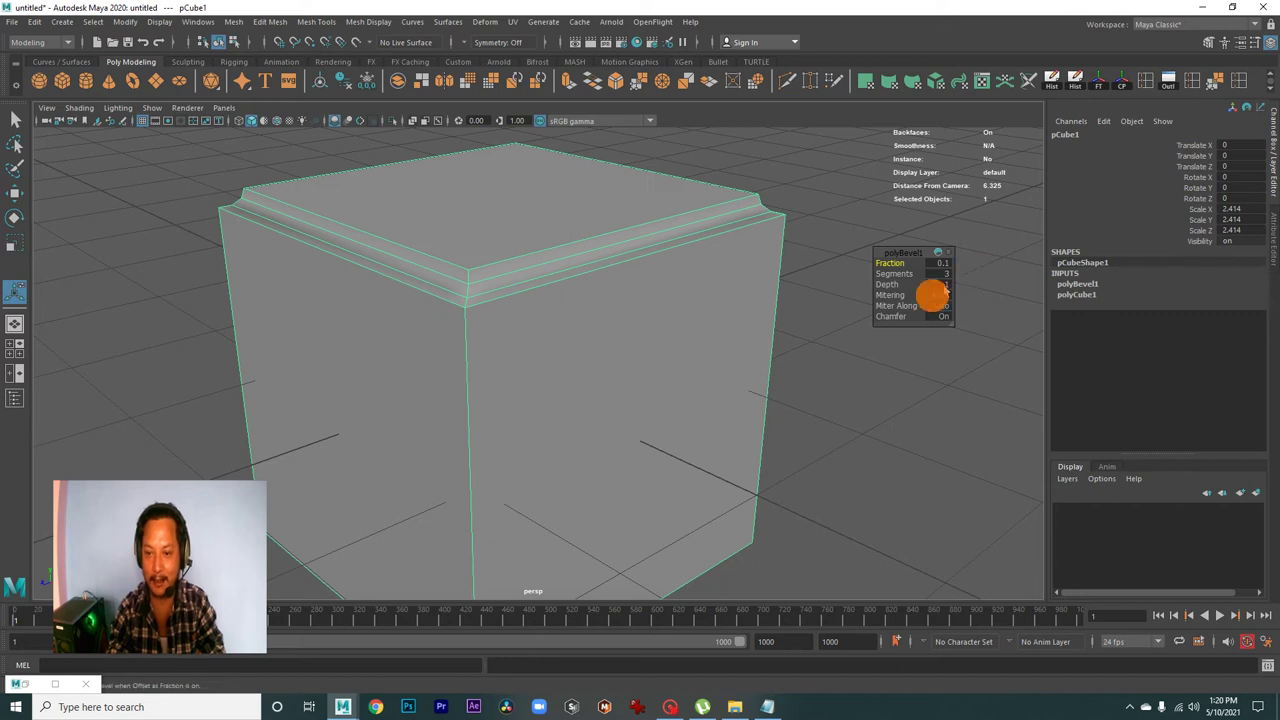
- Return to Object Mode, reselect the cube and reopen the polyBevel1 in-view editor
right_click(735, 290)
left_click(806, 270)
left_click(703, 340)
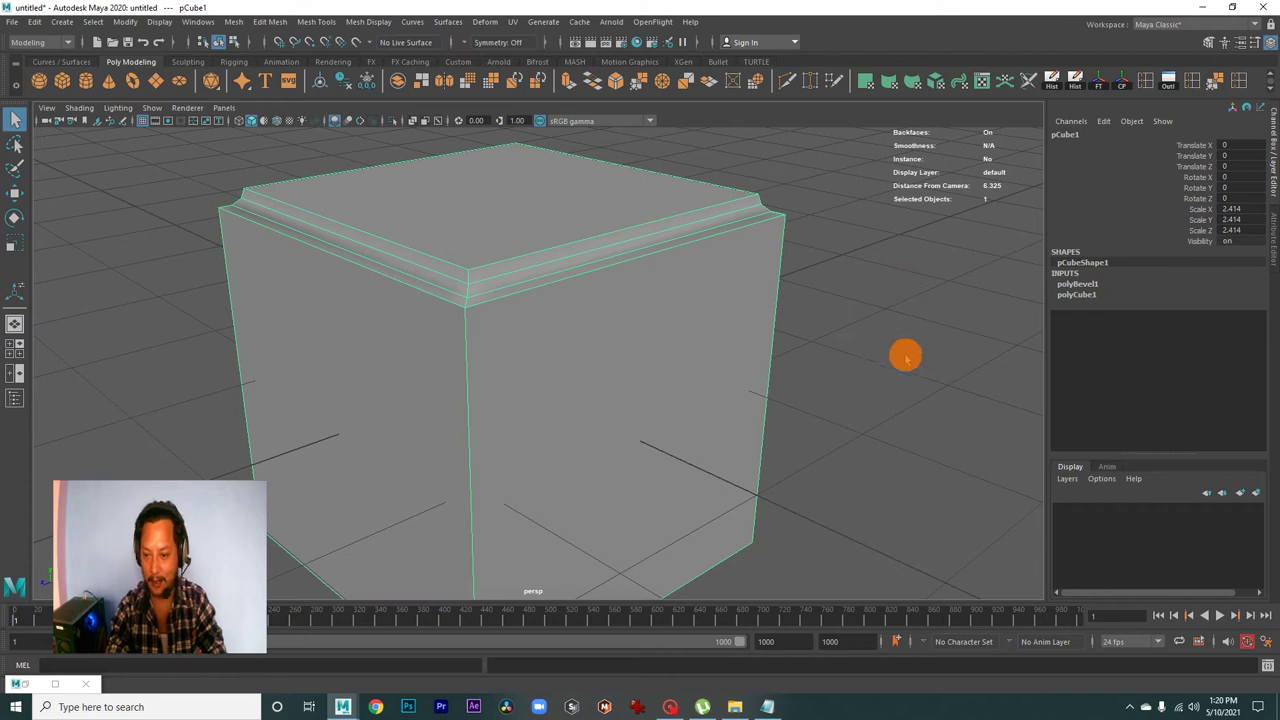
scroll(880, 330, "down", 3)
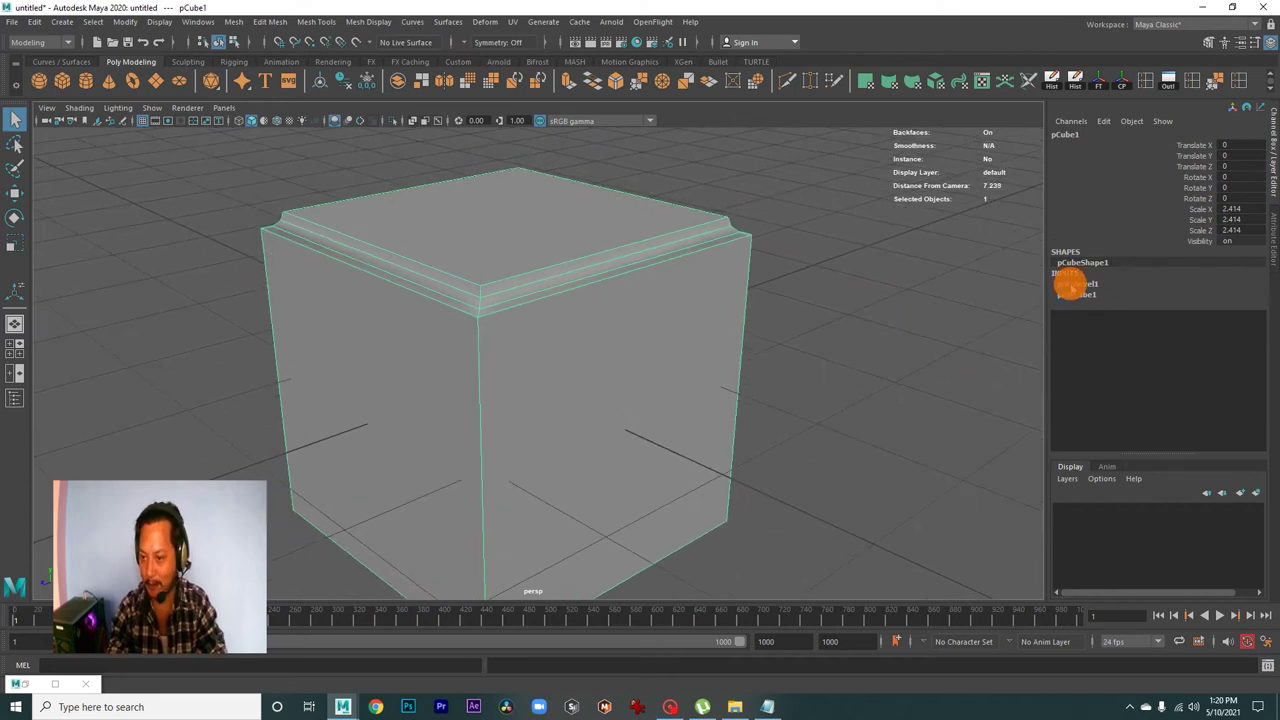
left_click(1072, 284)
key("t")
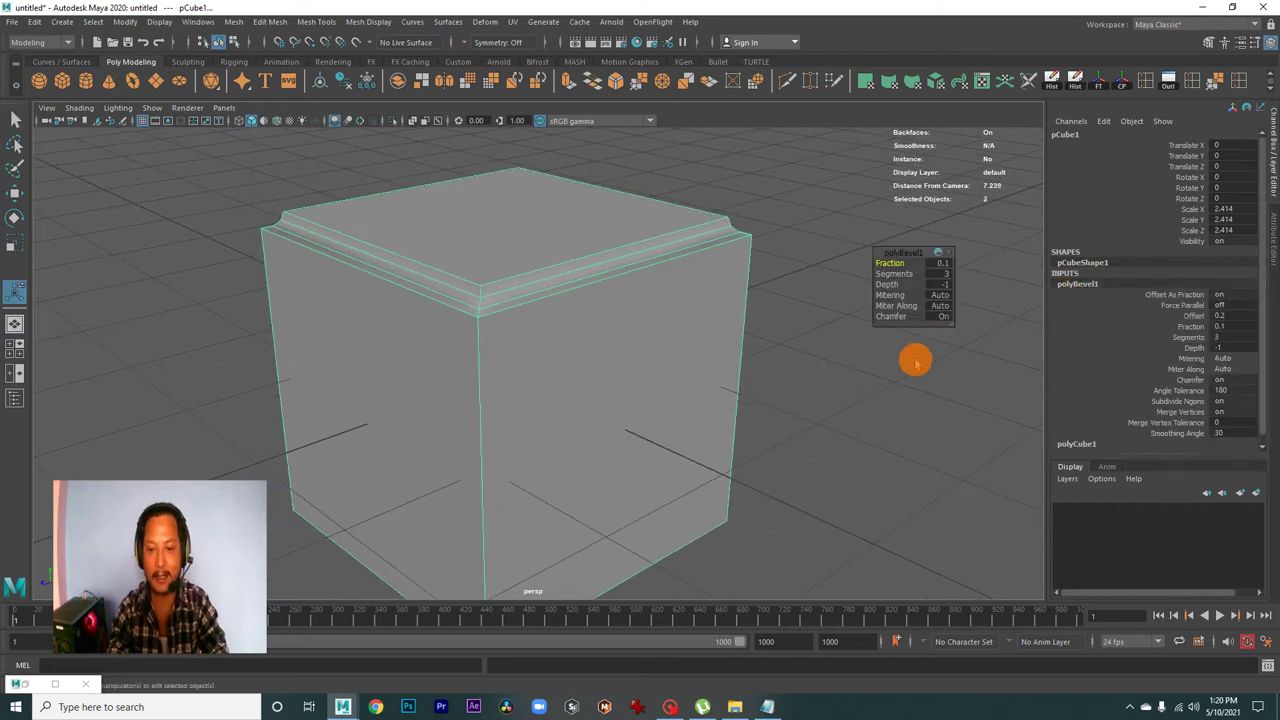
mouse_move(860, 380)
left_mouse_down("alt")
mouse_move(817, 363)
mouse_move(848, 366)
mouse_move(829, 389)
mouse_move(769, 411)
mouse_move(795, 414)
left_mouse_up("alt")
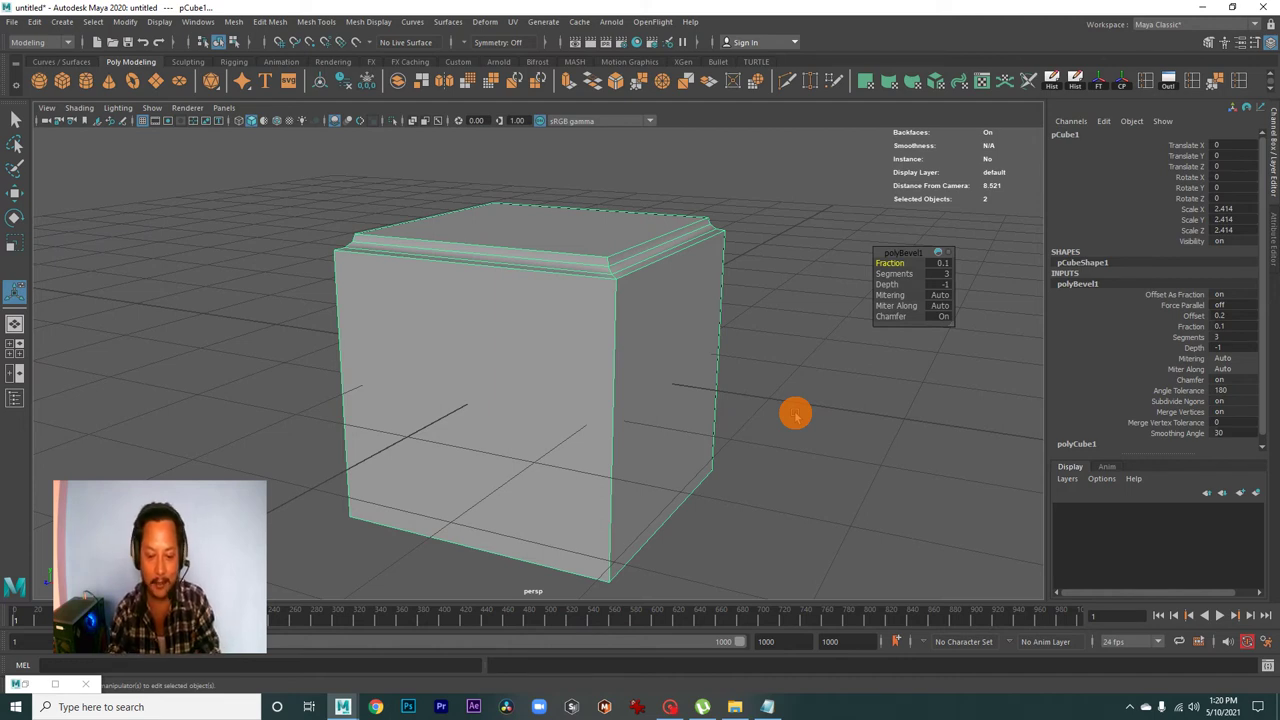
left_click(767, 706)
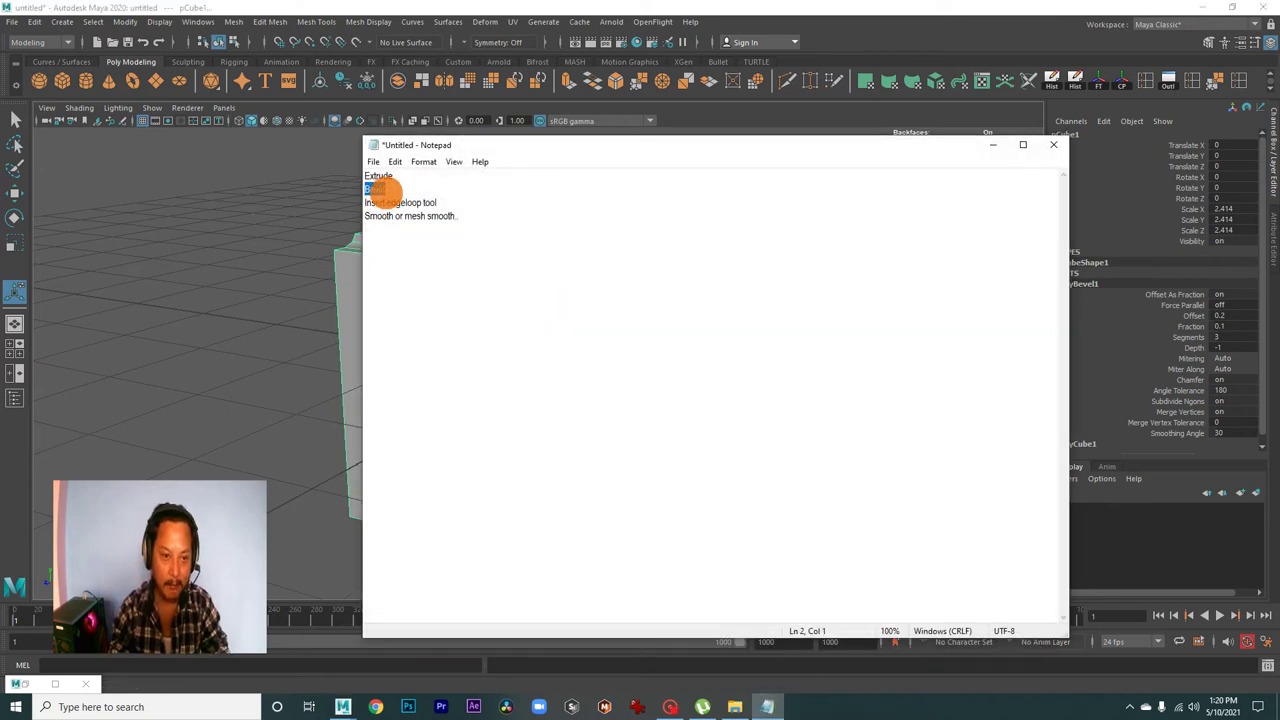
key("shift+Home")
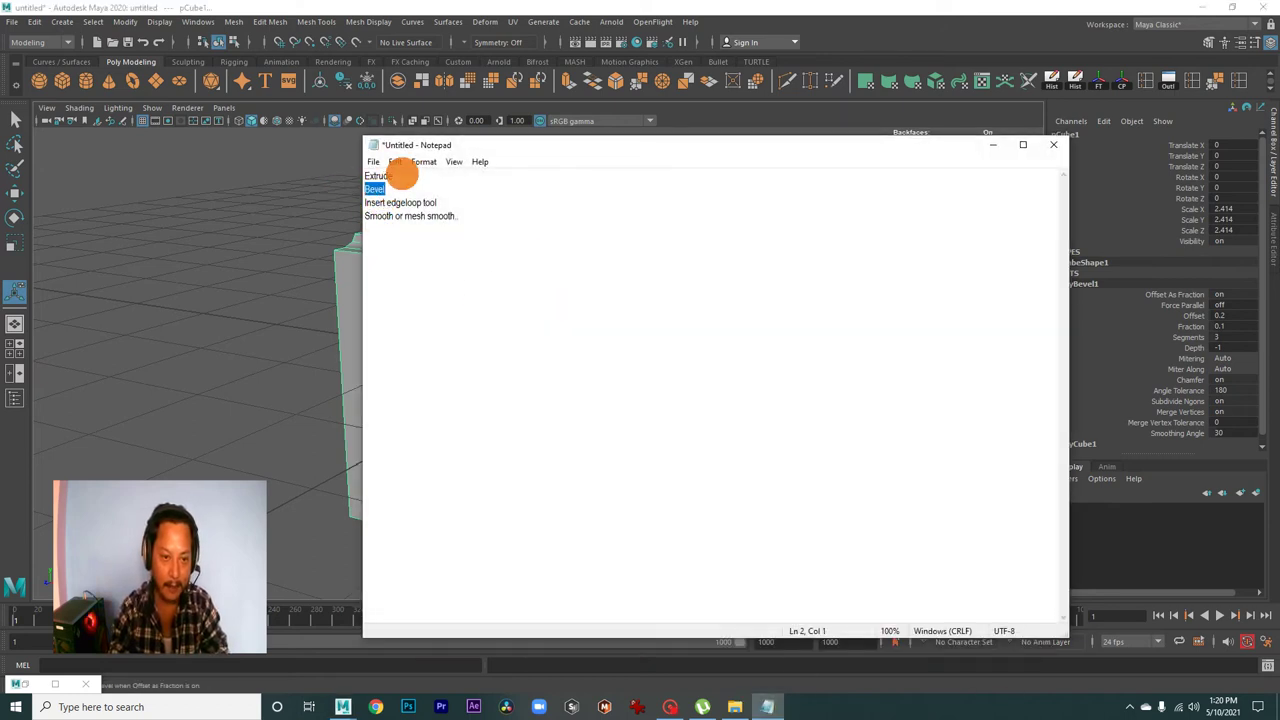
left_click_drag(445, 202, 329, 201)
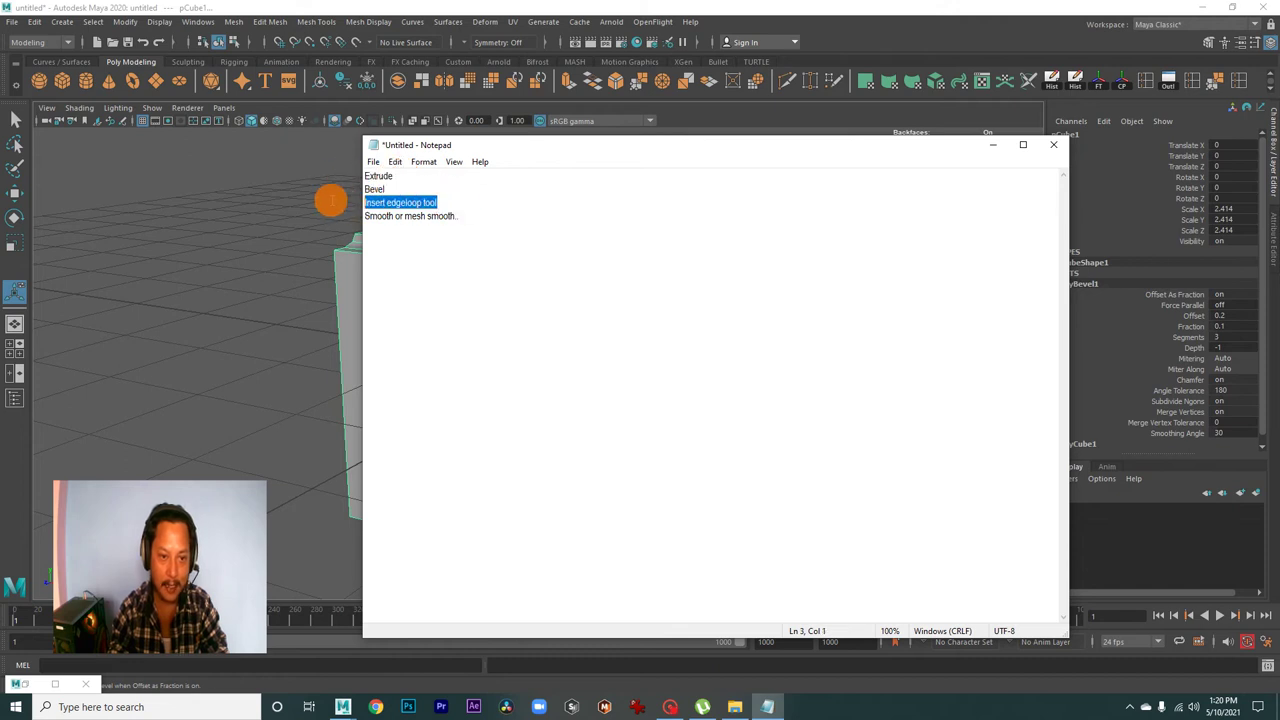
left_click_drag(478, 220, 314, 228)
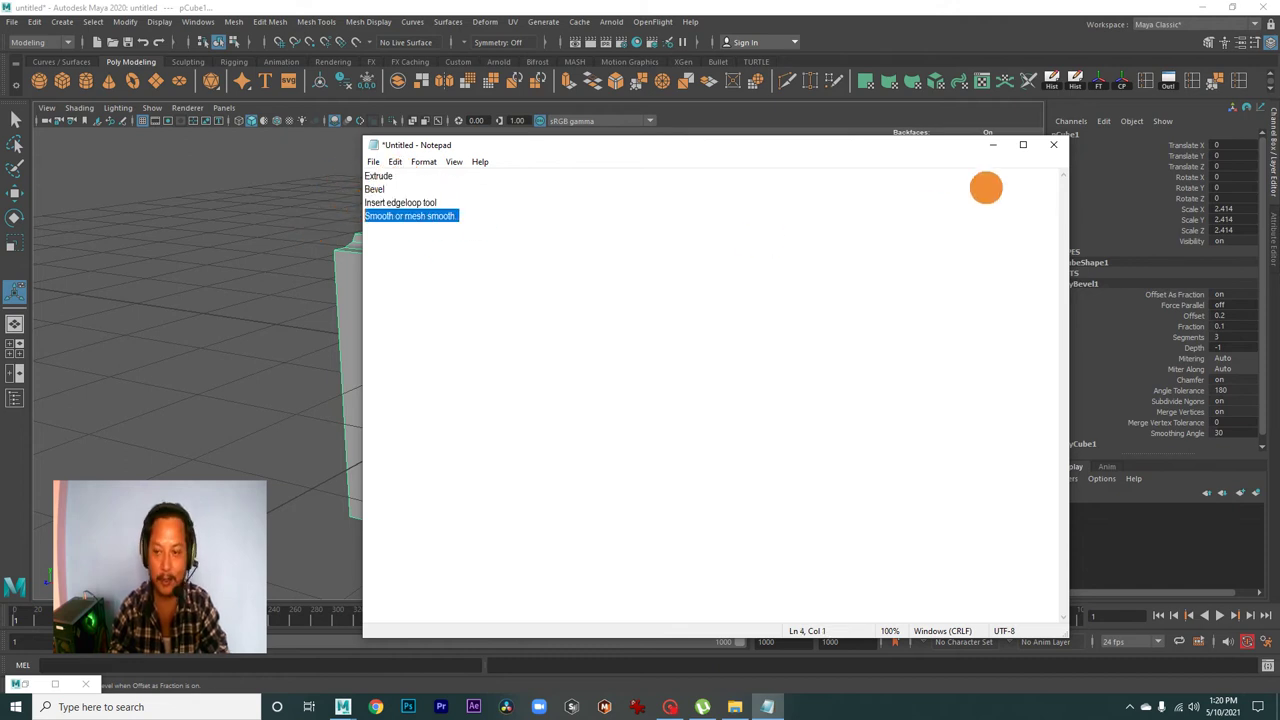
left_click(1050, 148)
left_click(716, 352)
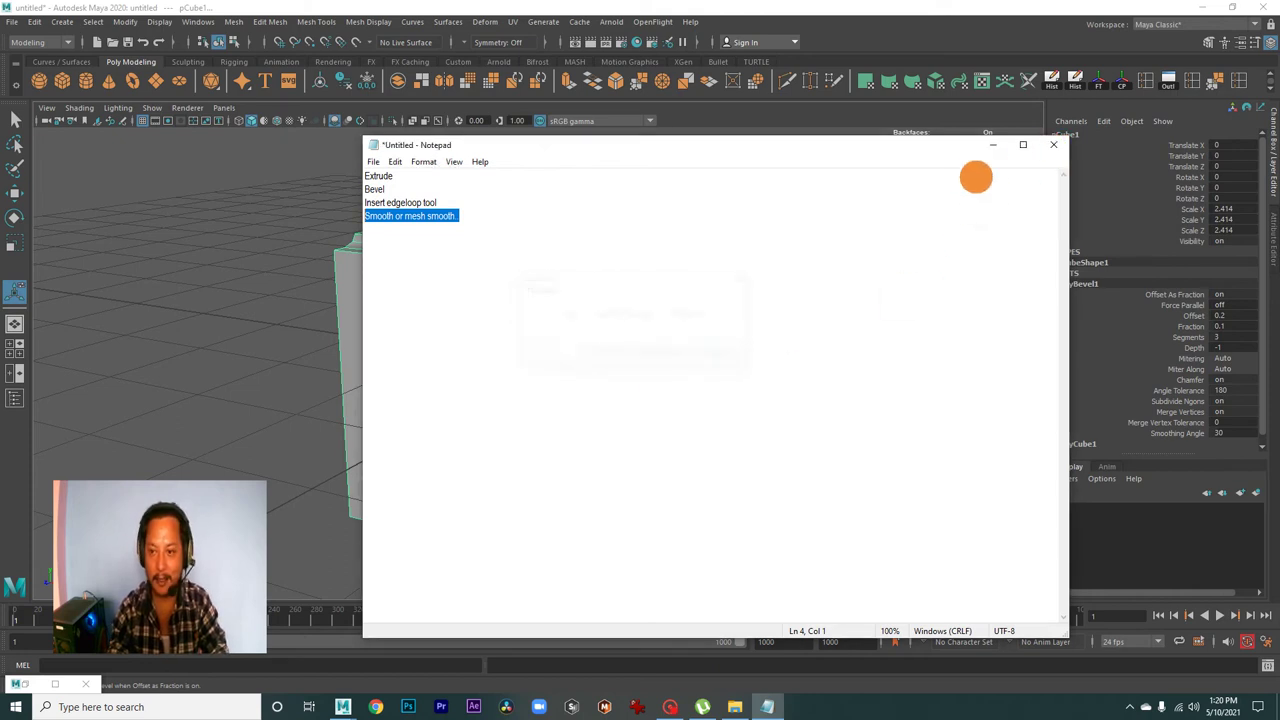
left_click(993, 145)
right_click_drag(582, 339, 648, 318)
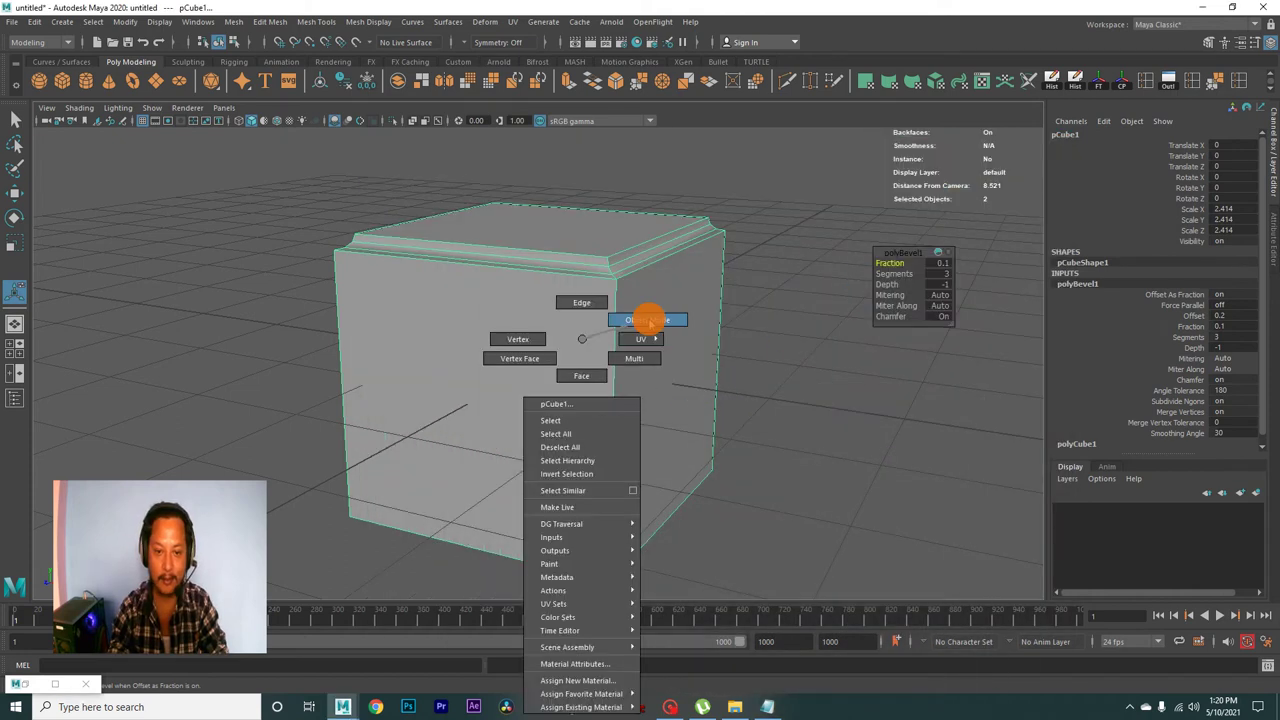
- Select the bevelled cube and delete it
left_click(820, 306)
left_click(653, 342)
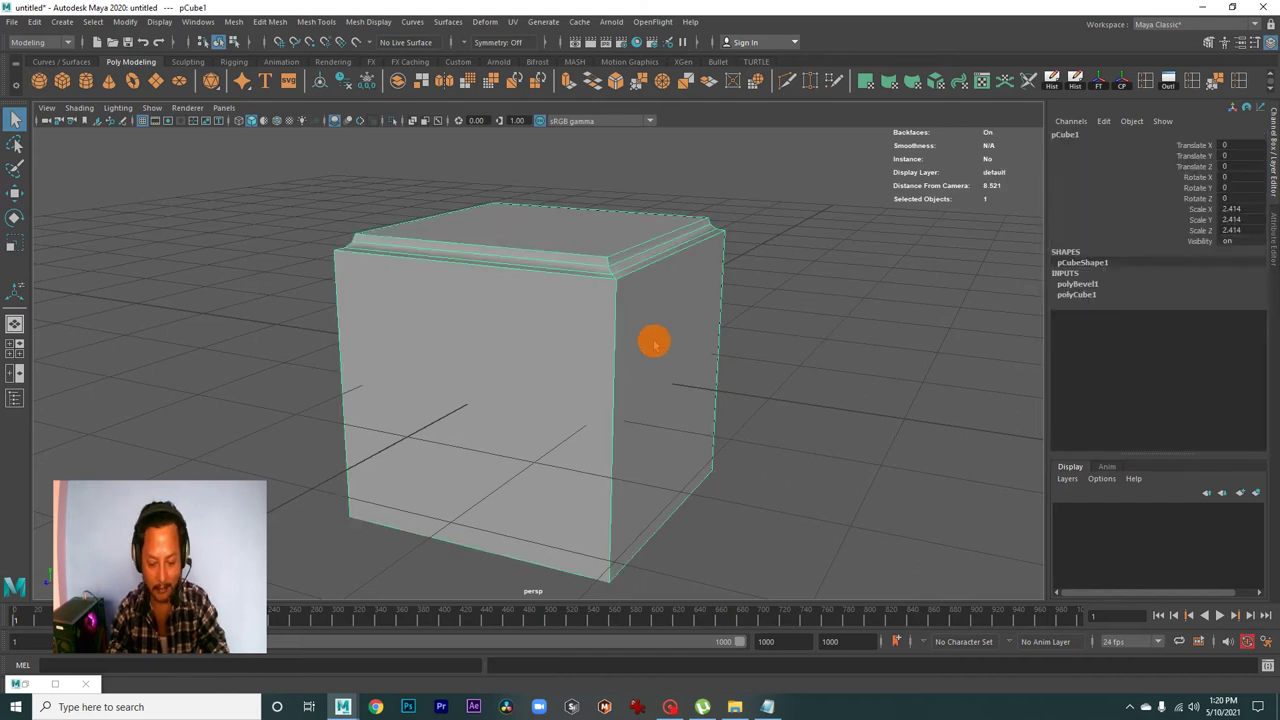
key("Delete")
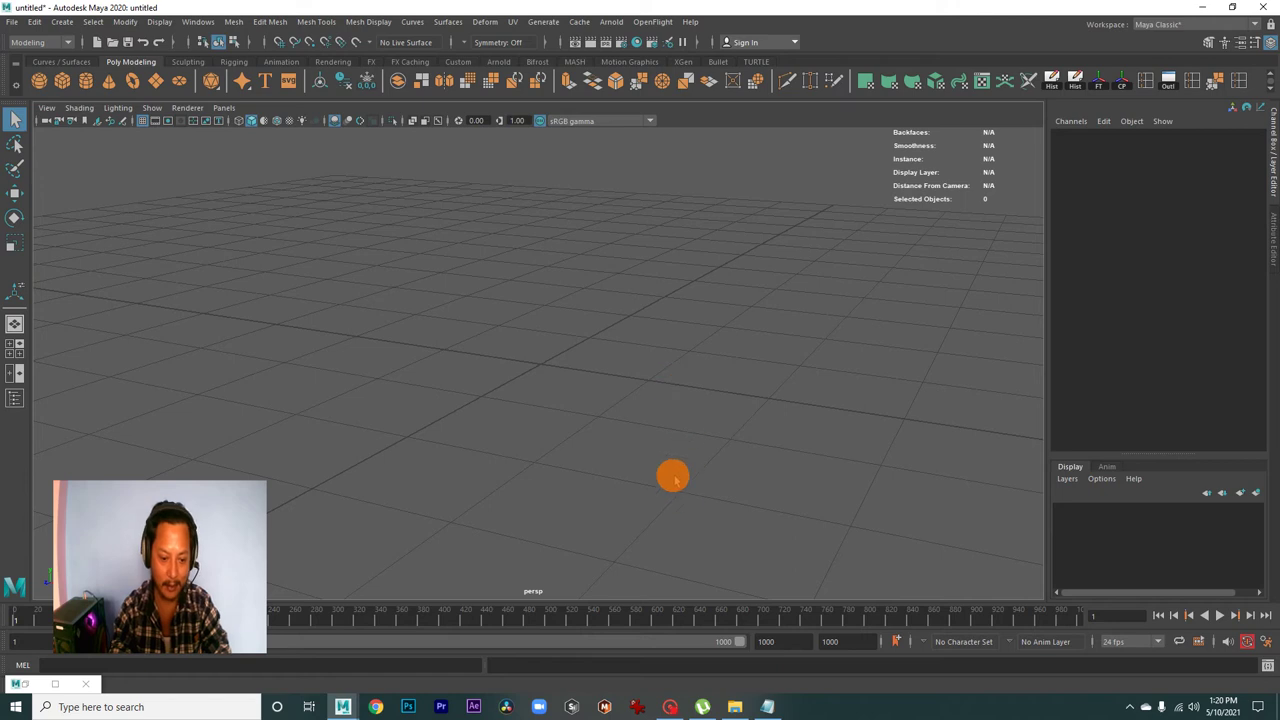
- Open File Explorer at the sourceimages folder with the dice reference images
left_click(735, 706)
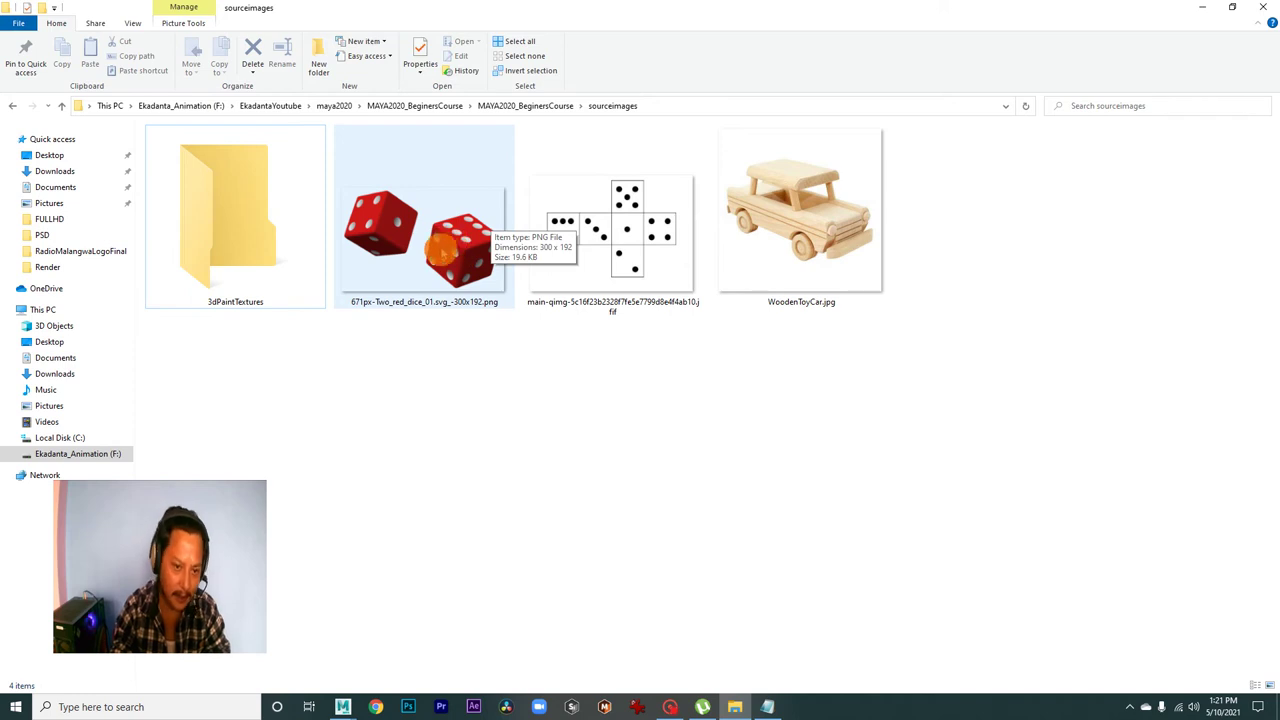
- Create a new polygon cube and set its polyCube1 width, height and depth to 3
left_click(1197, 17)
left_click(62, 80)
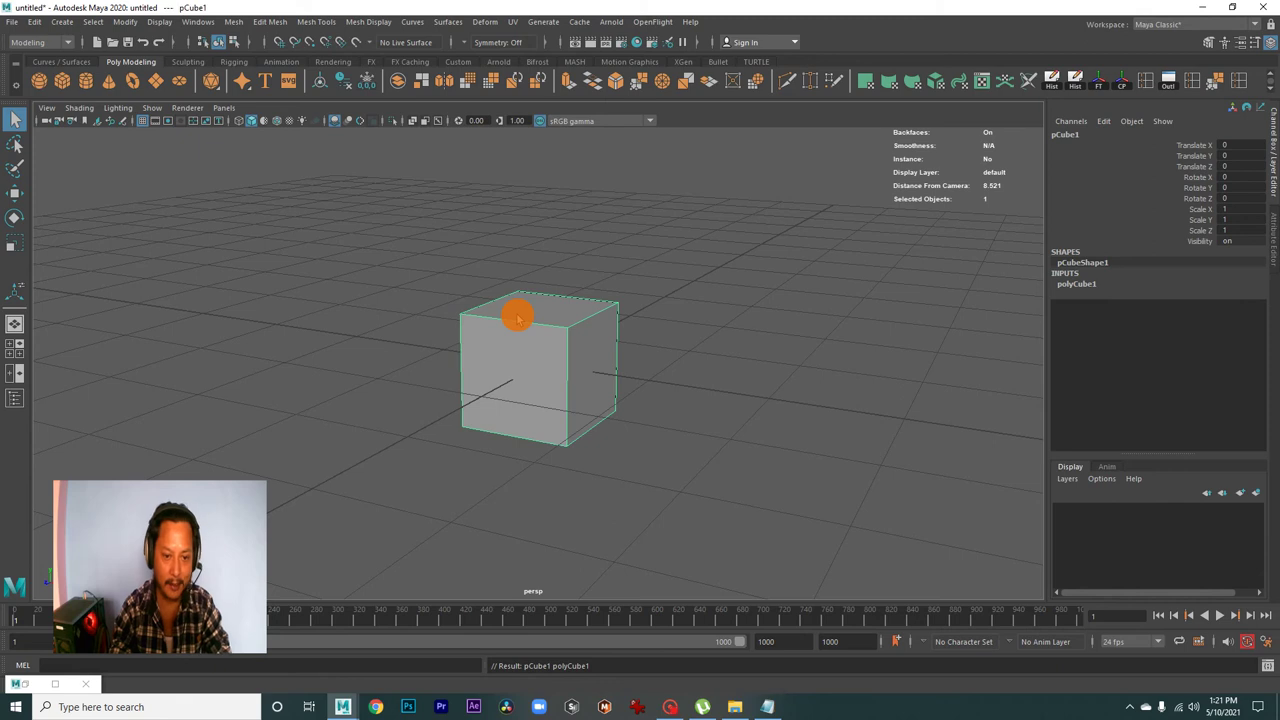
mouse_move(537, 371)
left_mouse_down("alt")
mouse_move(467, 391)
mouse_move(551, 363)
left_mouse_up("alt")
right_click_drag(551, 363, 476, 305, "alt")
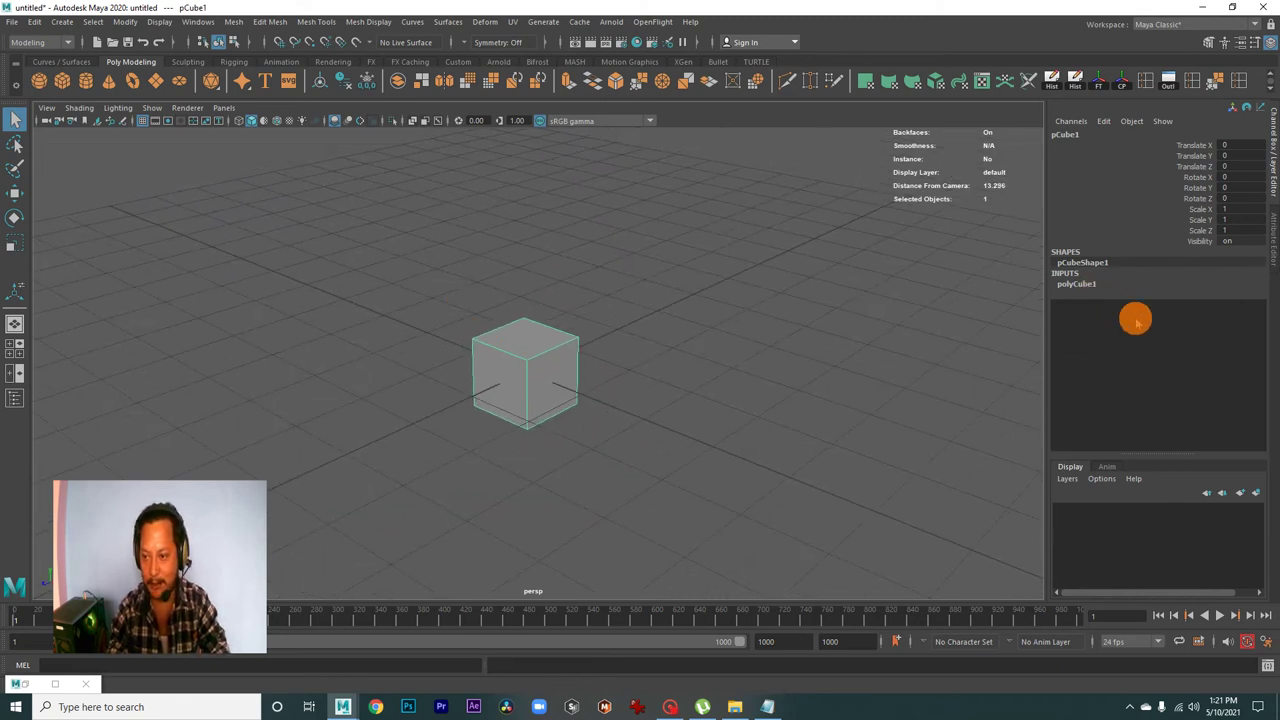
left_click(1077, 283)
left_click_drag(1201, 294, 1123, 316)
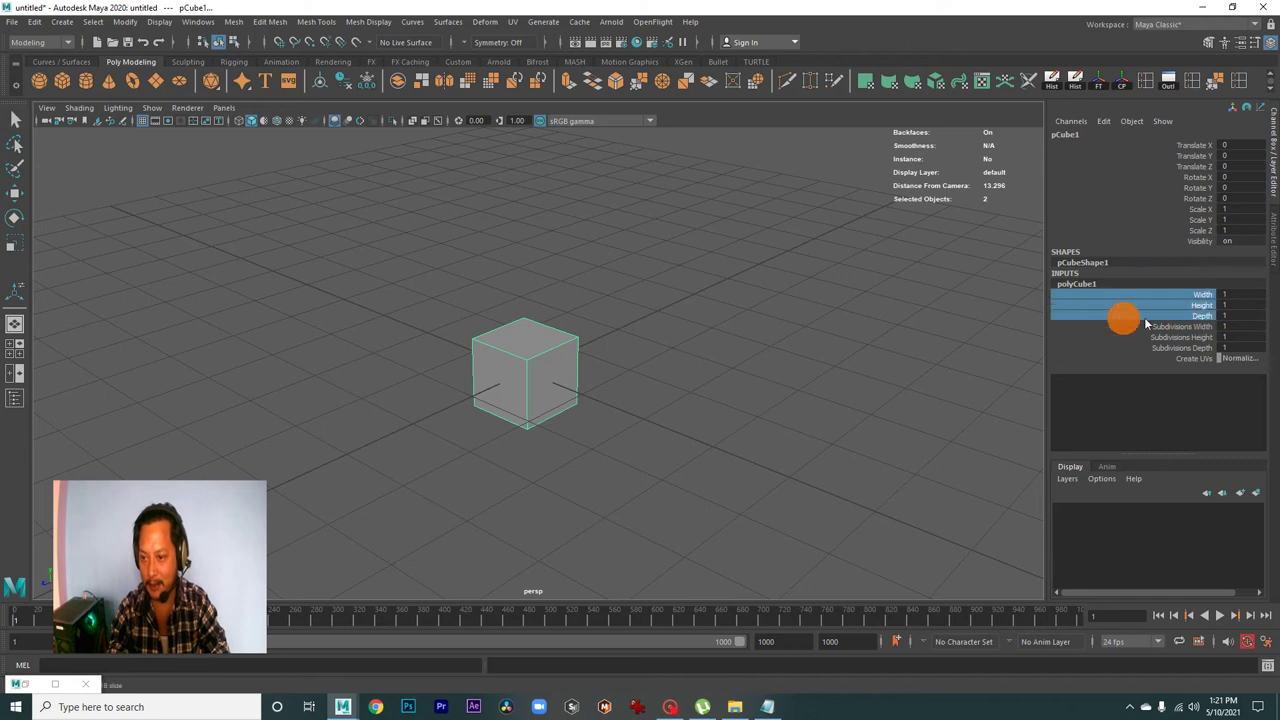
middle_click_drag(858, 345, 874, 346)
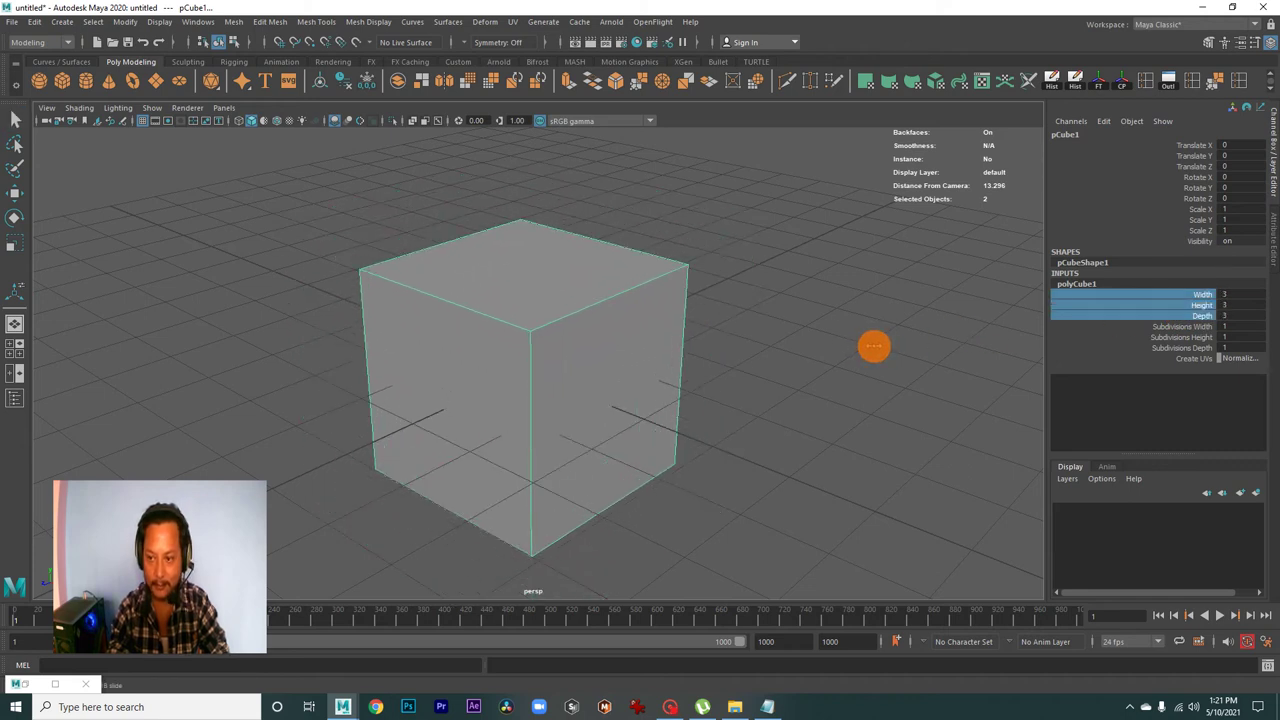
left_click(850, 375)
scroll(789, 394, "down", 5)
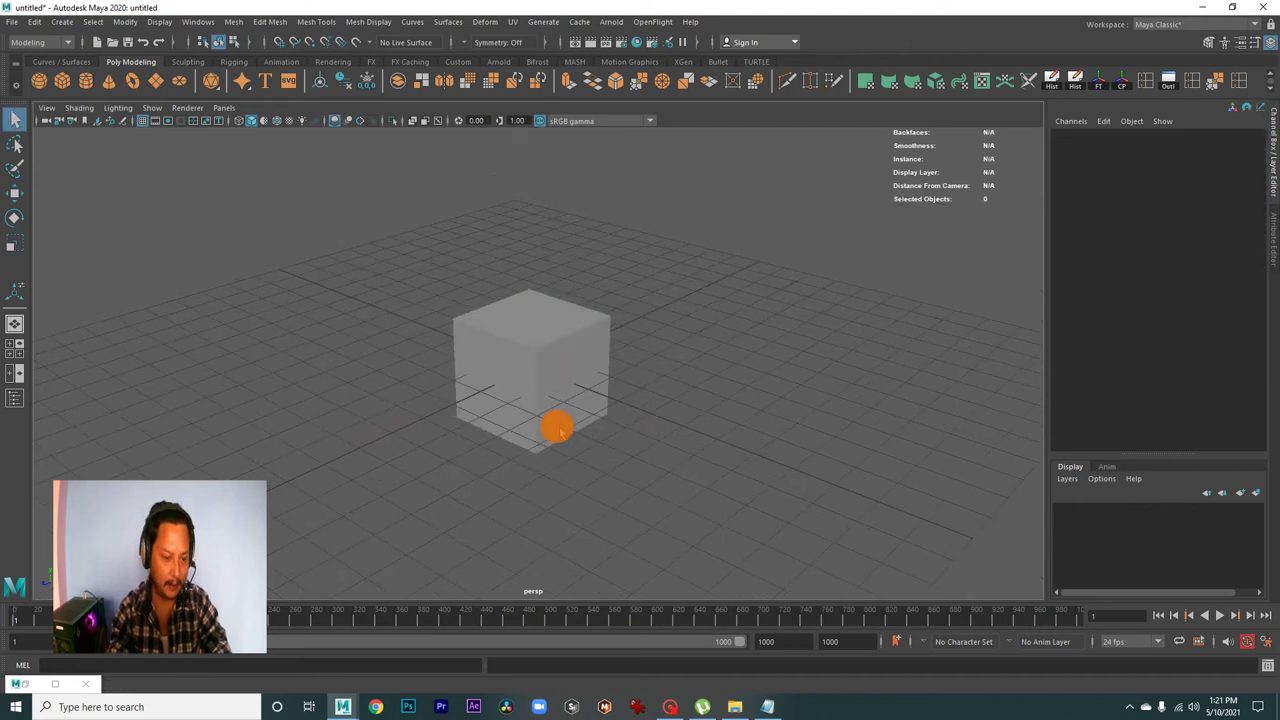
left_click(530, 415)
- Move the cube up above the grid and reselect it
key("w")
mouse_move(540, 314)
left_mouse_down()
mouse_move(530, 185)
mouse_move(526, 223)
left_mouse_up()
scroll(545, 340, "down", 2)
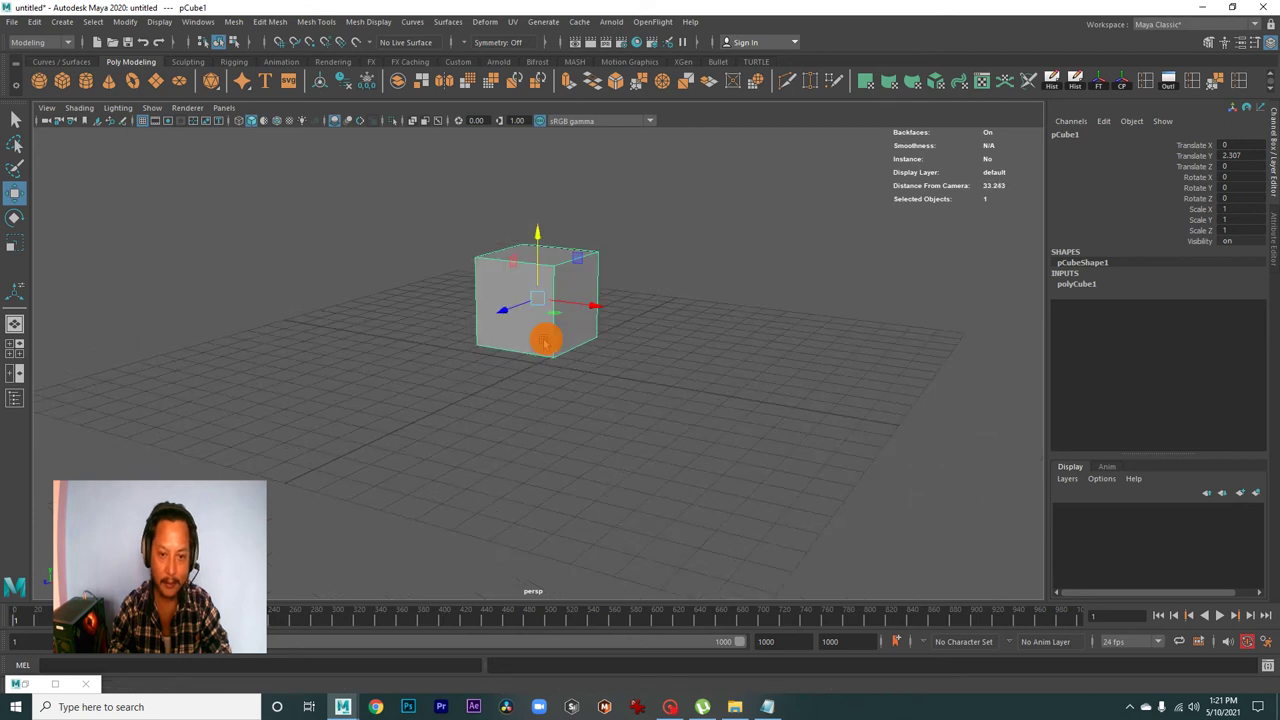
left_click(600, 370)
left_click(560, 315)
scroll(659, 418, "up", 5)
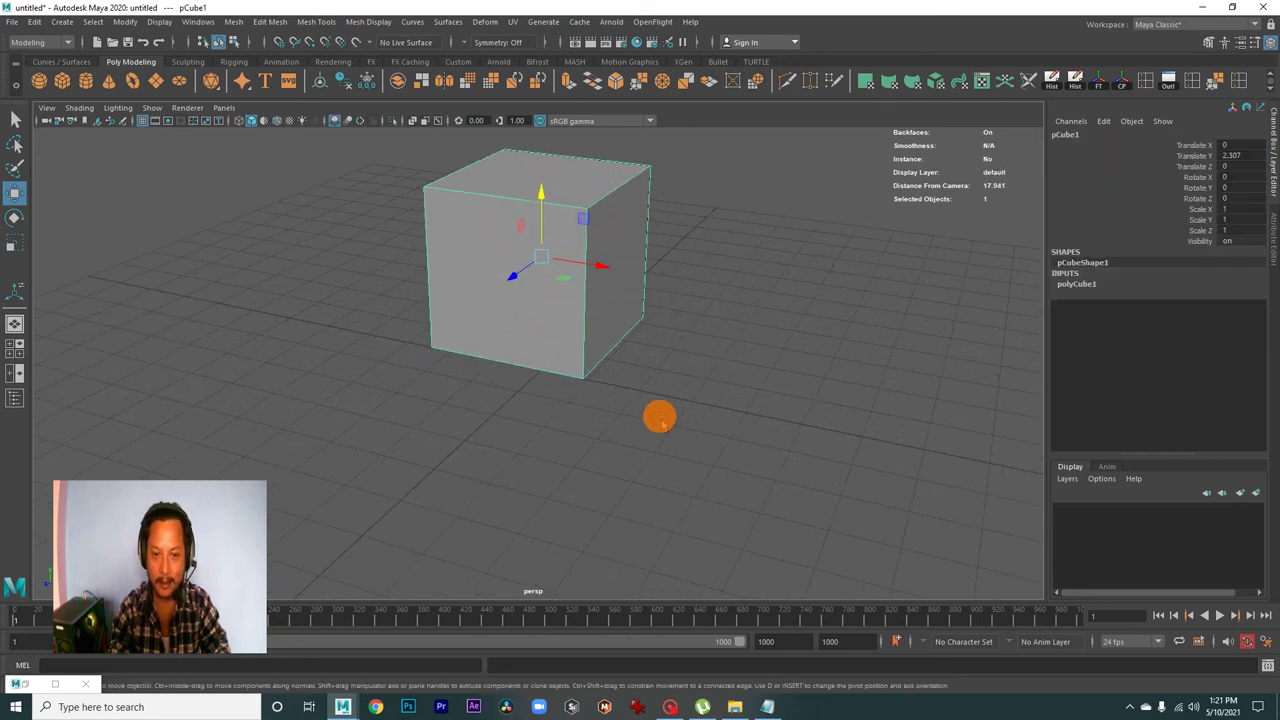
- Select every edge of the cube and apply a Bevel
right_click(609, 229)
right_click(613, 240)
left_click(610, 205)
scroll(766, 314, "down", 3)
left_click_drag(443, 217, 600, 358)
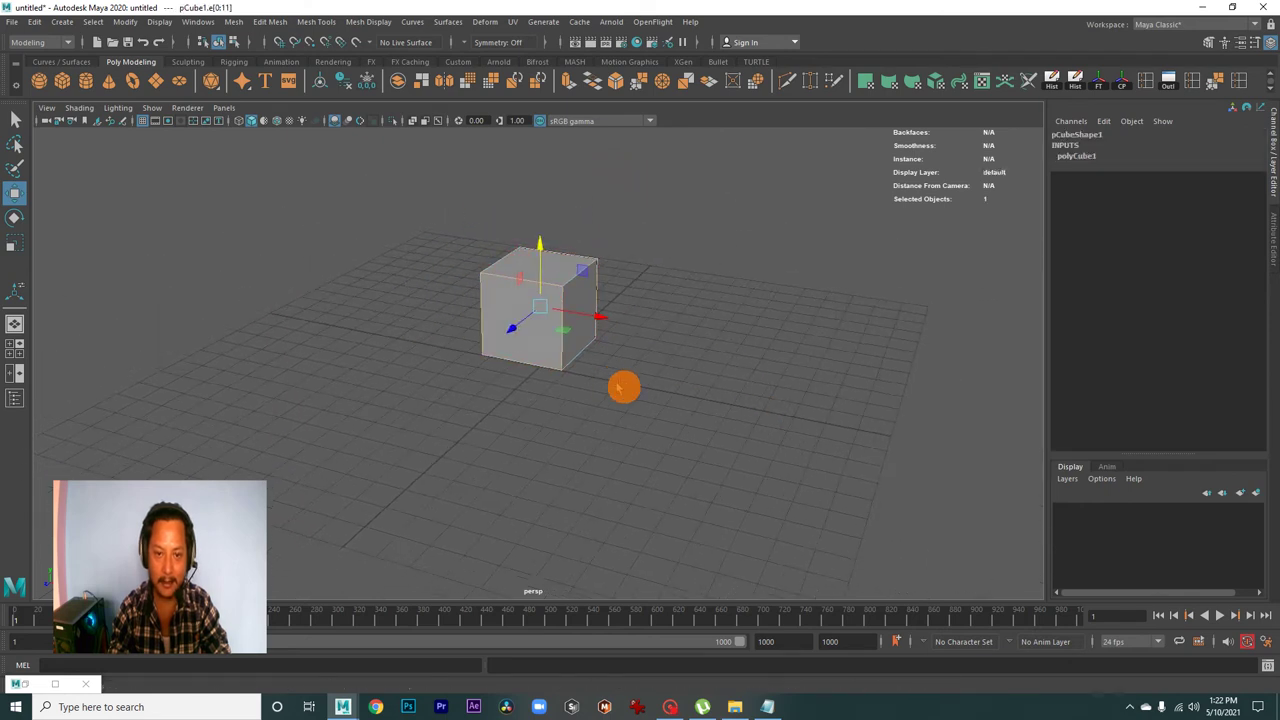
scroll(622, 388, "up", 3)
scroll(660, 420, "up", 1)
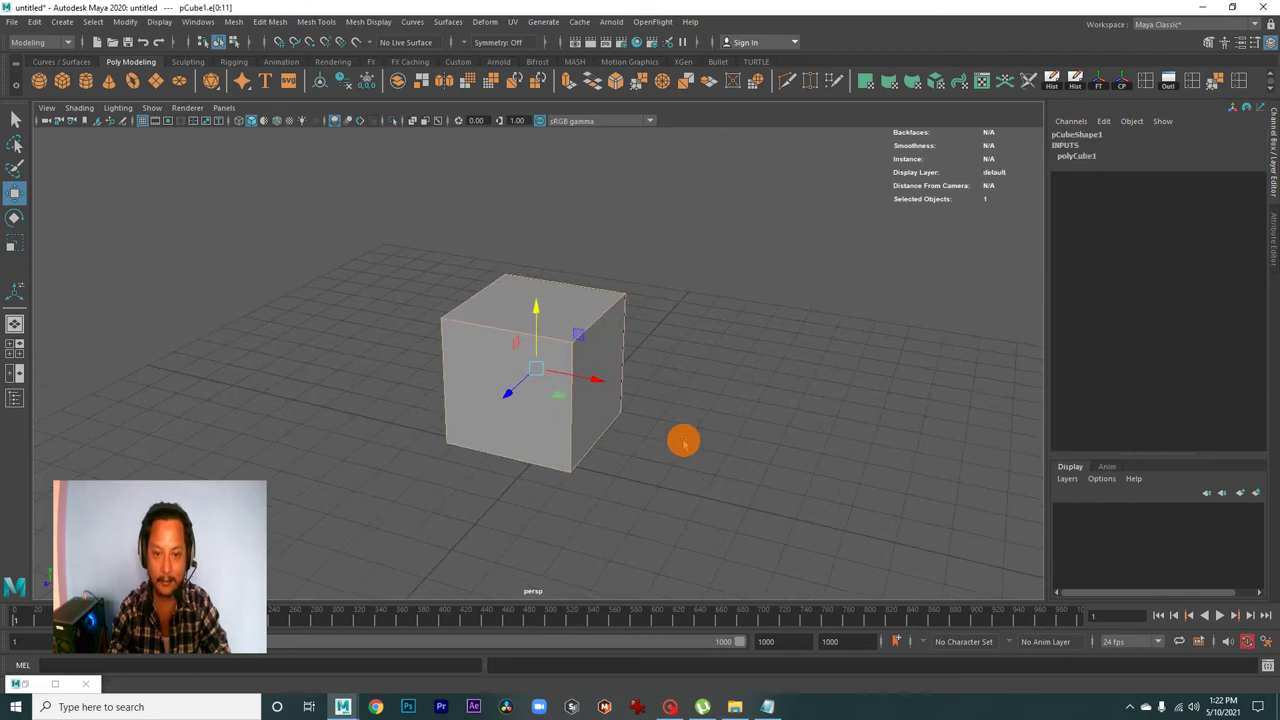
left_click(614, 81)
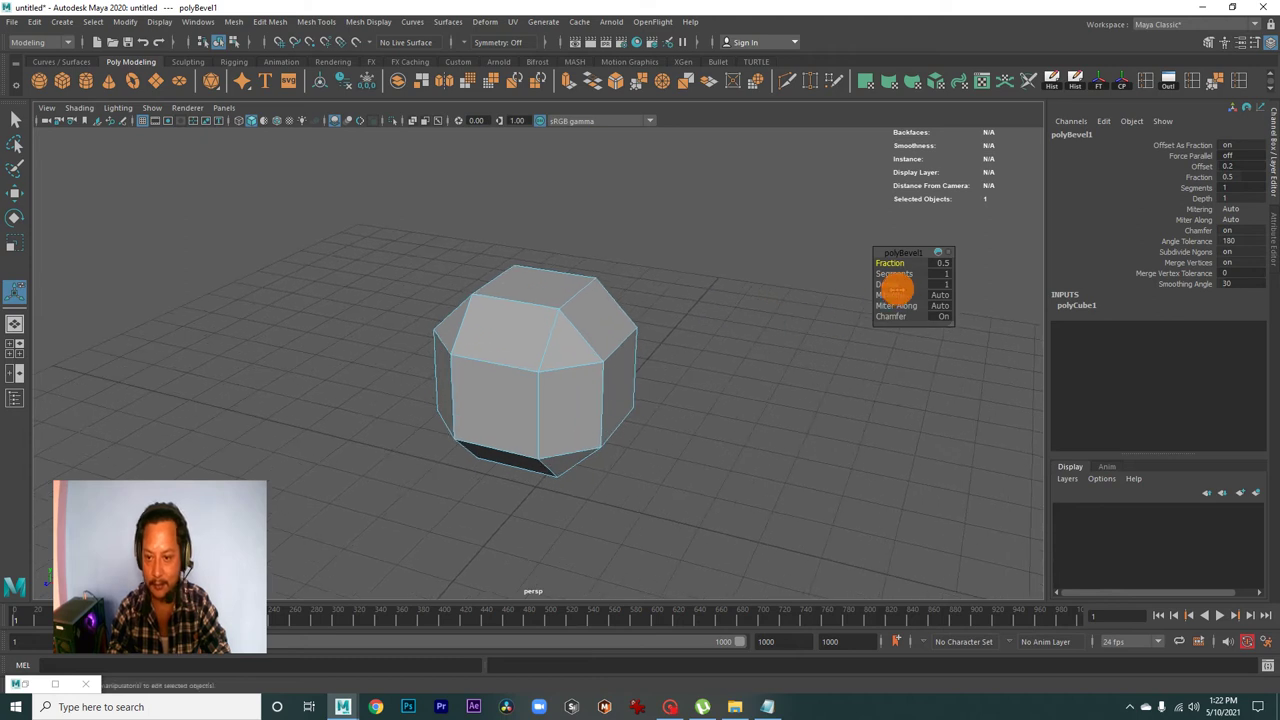
- Set the bevel to fraction 0.05 with 2 segments, then deselect the cube
left_click(941, 263)
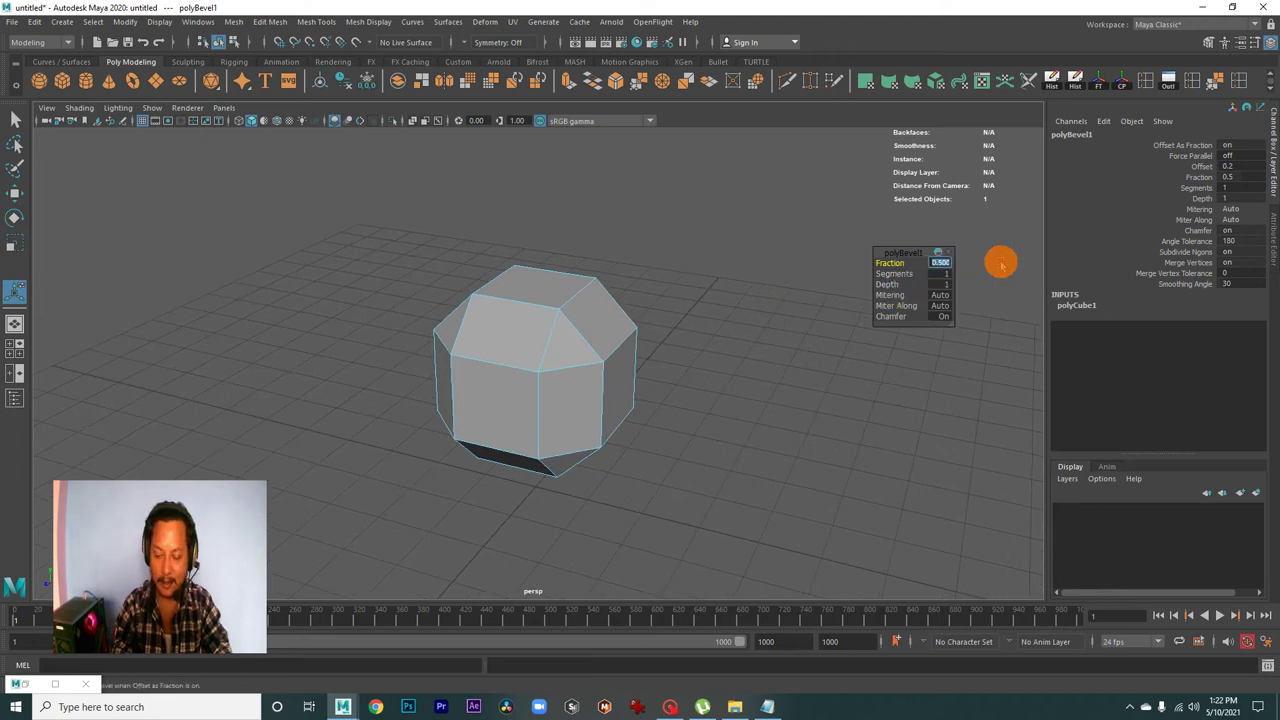
type("0.05")
key("Return")
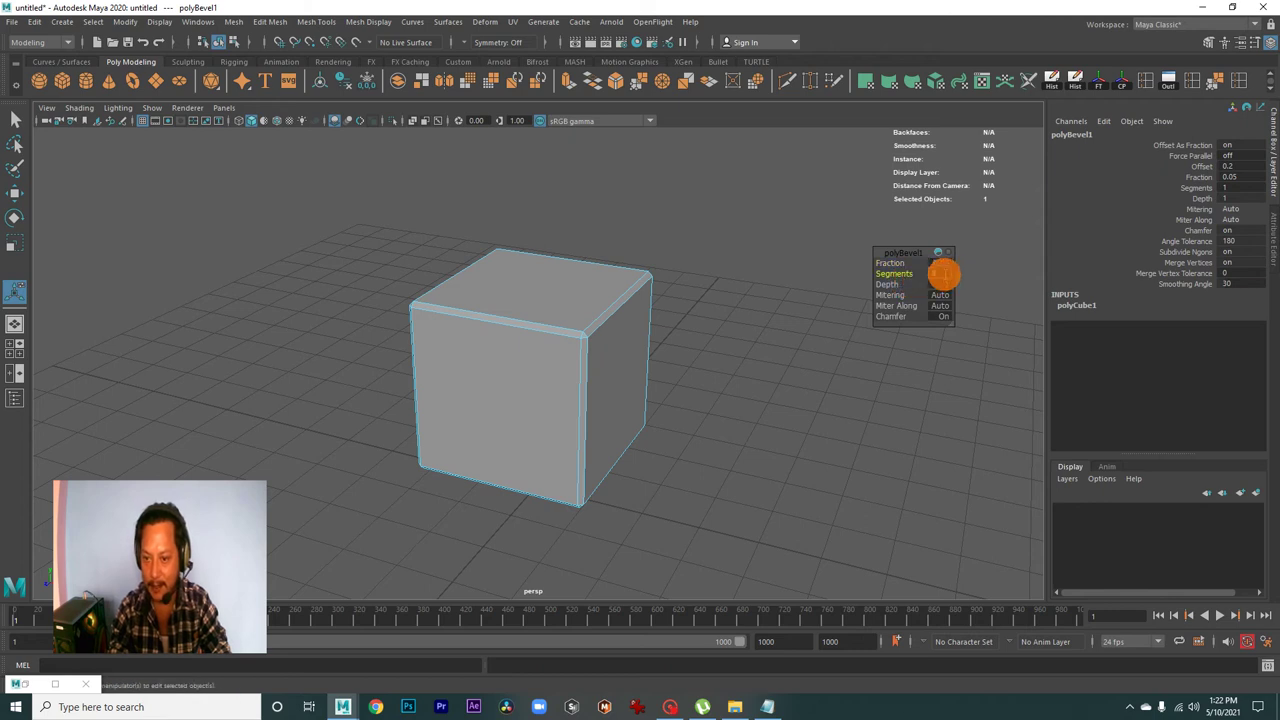
left_click_drag(945, 273, 947, 273)
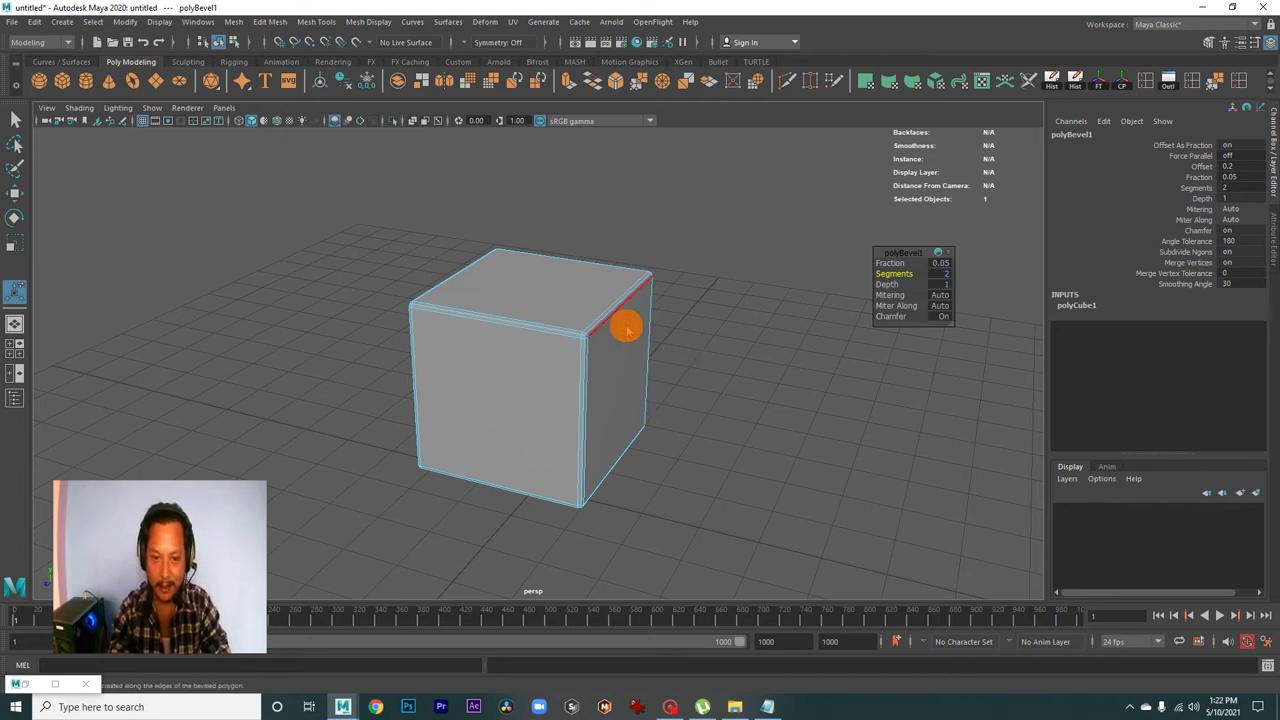
key("q")
left_click(683, 358)
mouse_move(683, 358)
left_mouse_down("alt")
mouse_move(357, 434)
mouse_move(471, 381)
mouse_move(646, 363)
mouse_move(537, 386)
mouse_move(597, 441)
mouse_move(633, 525)
left_mouse_up("alt")
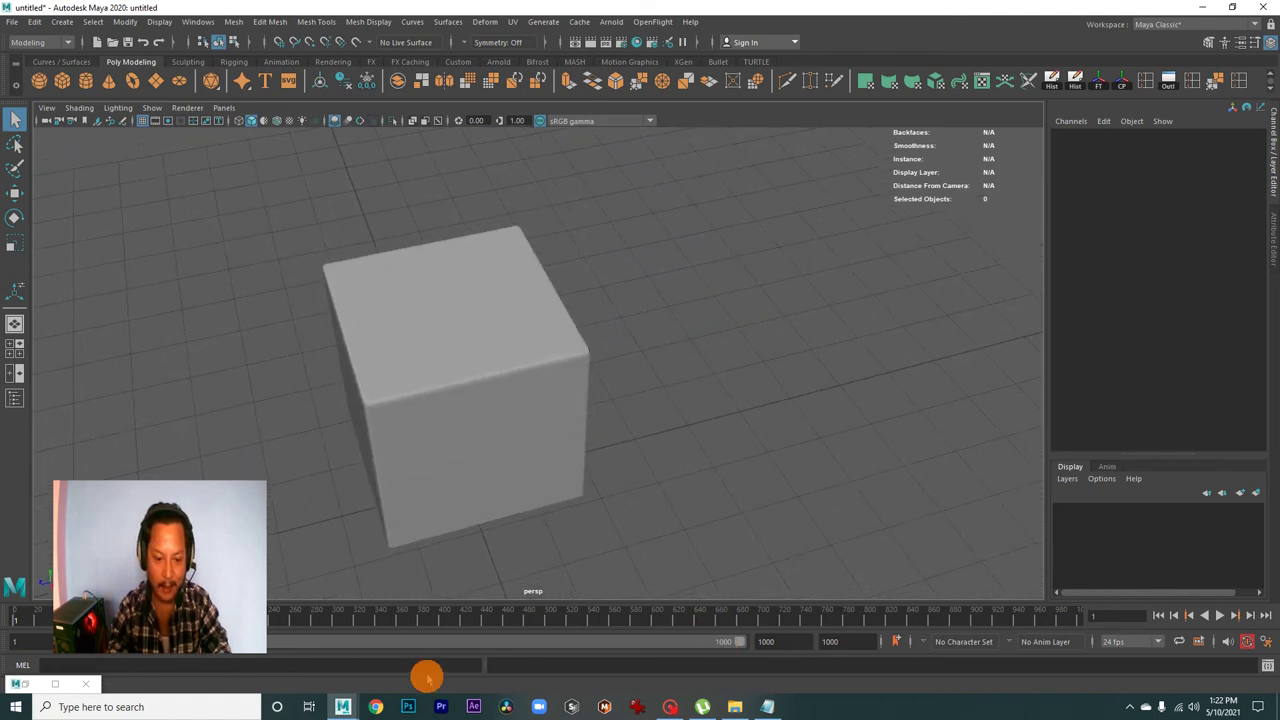
left_click(745, 700)
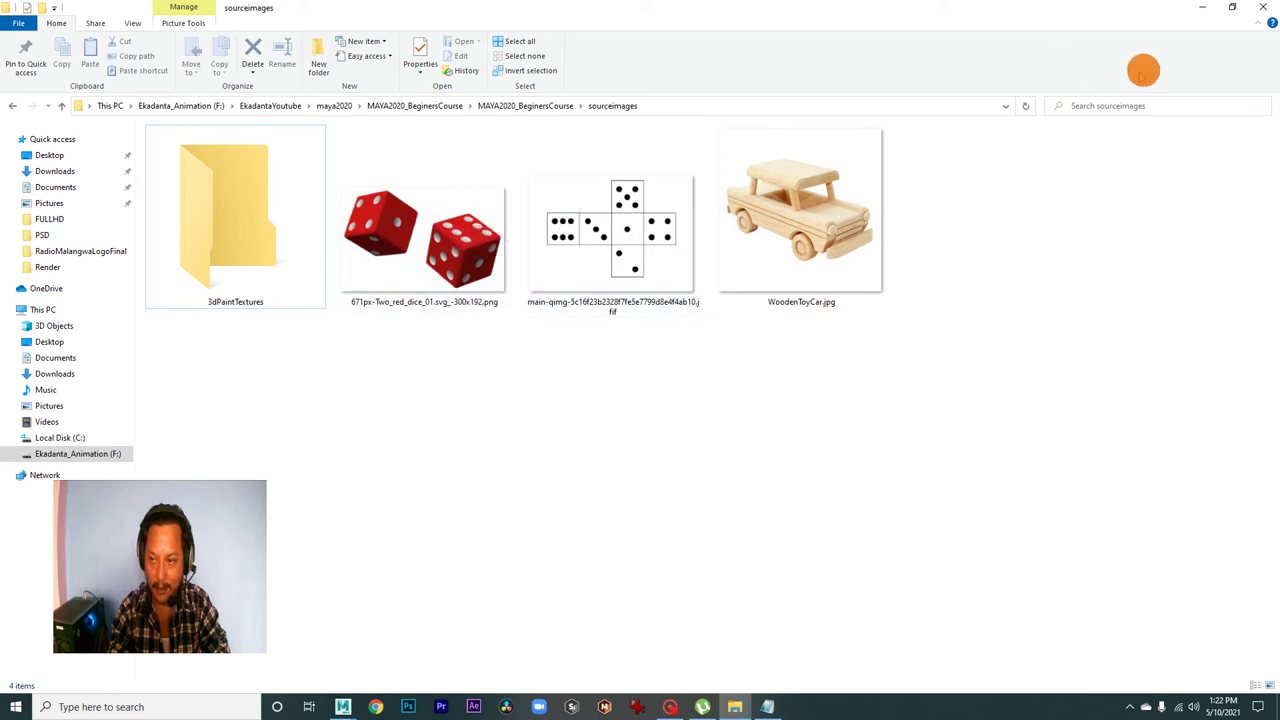
left_click(1201, 8)
left_click(497, 323)
mouse_move(671, 423)
left_mouse_down("alt")
mouse_move(606, 346)
mouse_move(614, 383)
mouse_move(491, 400)
left_mouse_up("alt")
right_click_drag(491, 400, 600, 426, "alt")
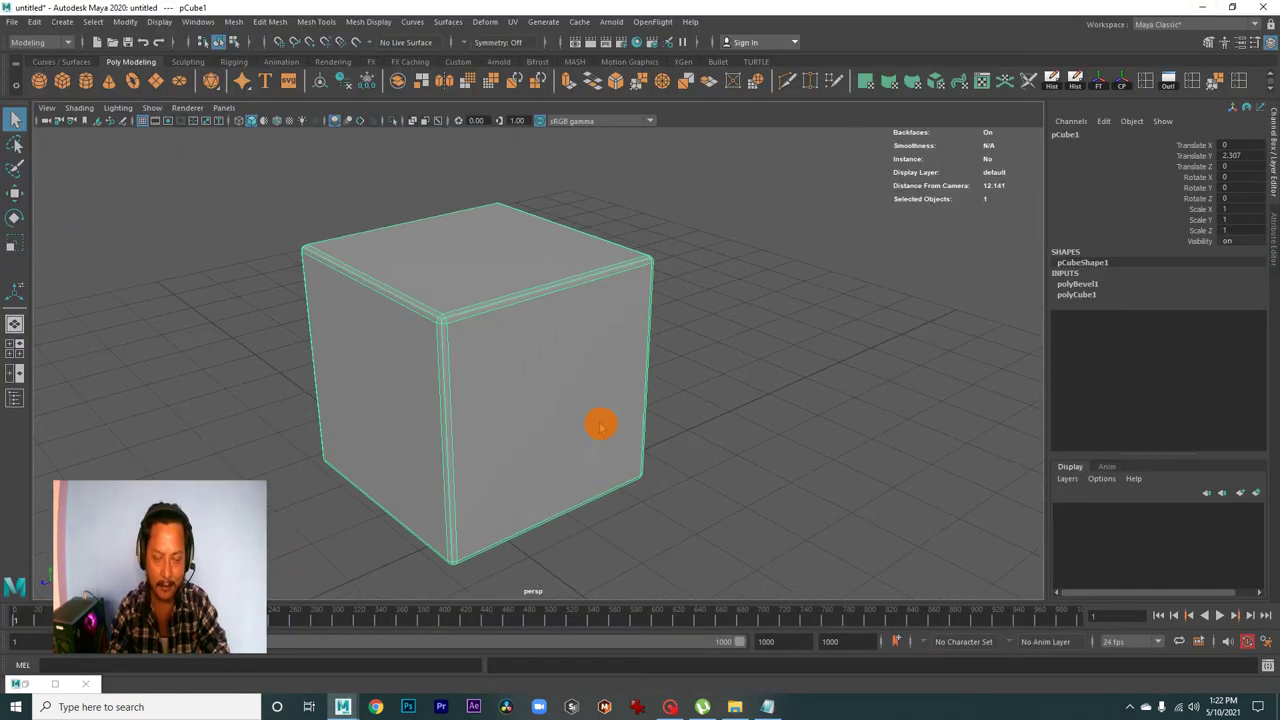
mouse_move(598, 435)
middle_mouse_down("alt")
mouse_move(622, 382)
mouse_move(614, 407)
middle_mouse_up("alt")
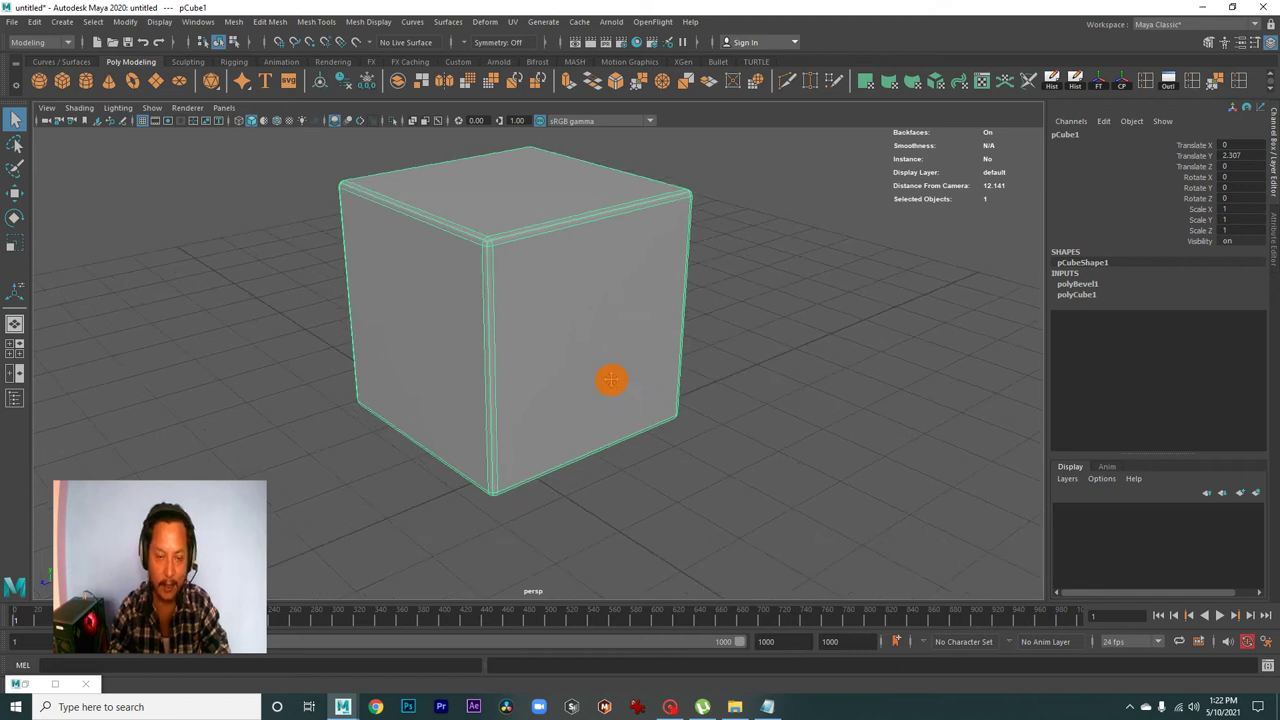
left_click_drag(610, 380, 606, 326, "alt")
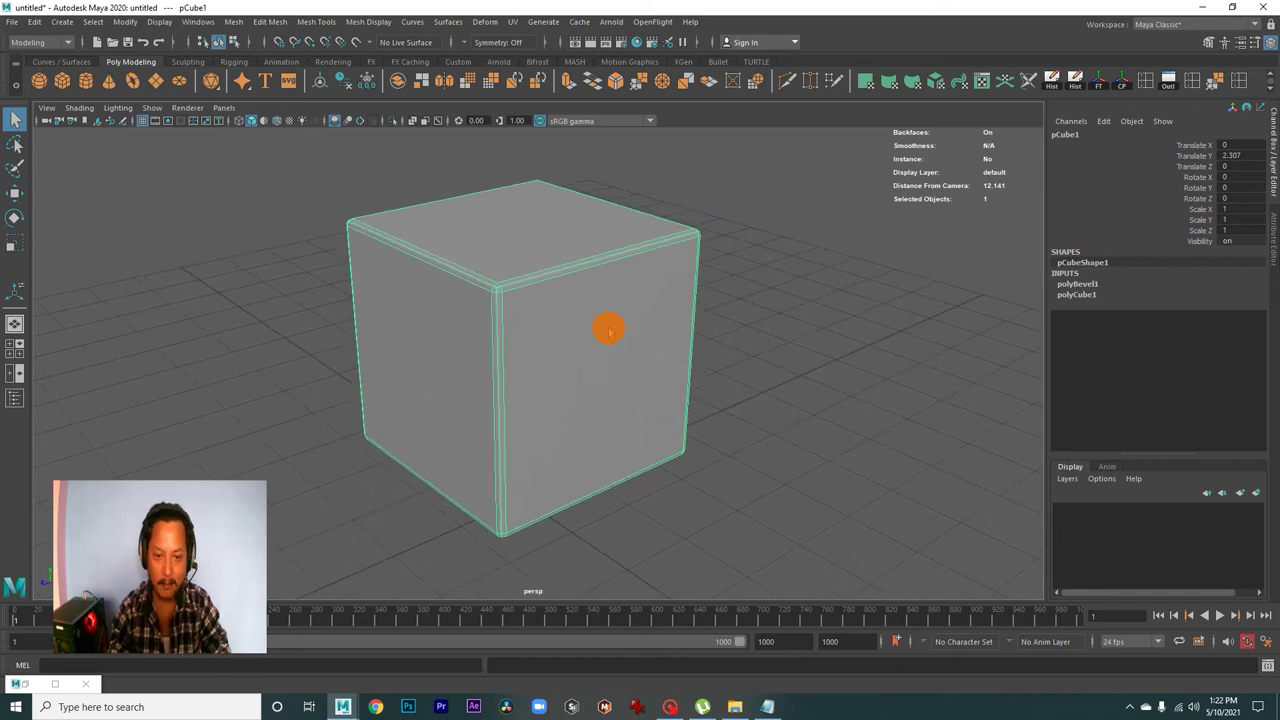
left_click(1077, 294)
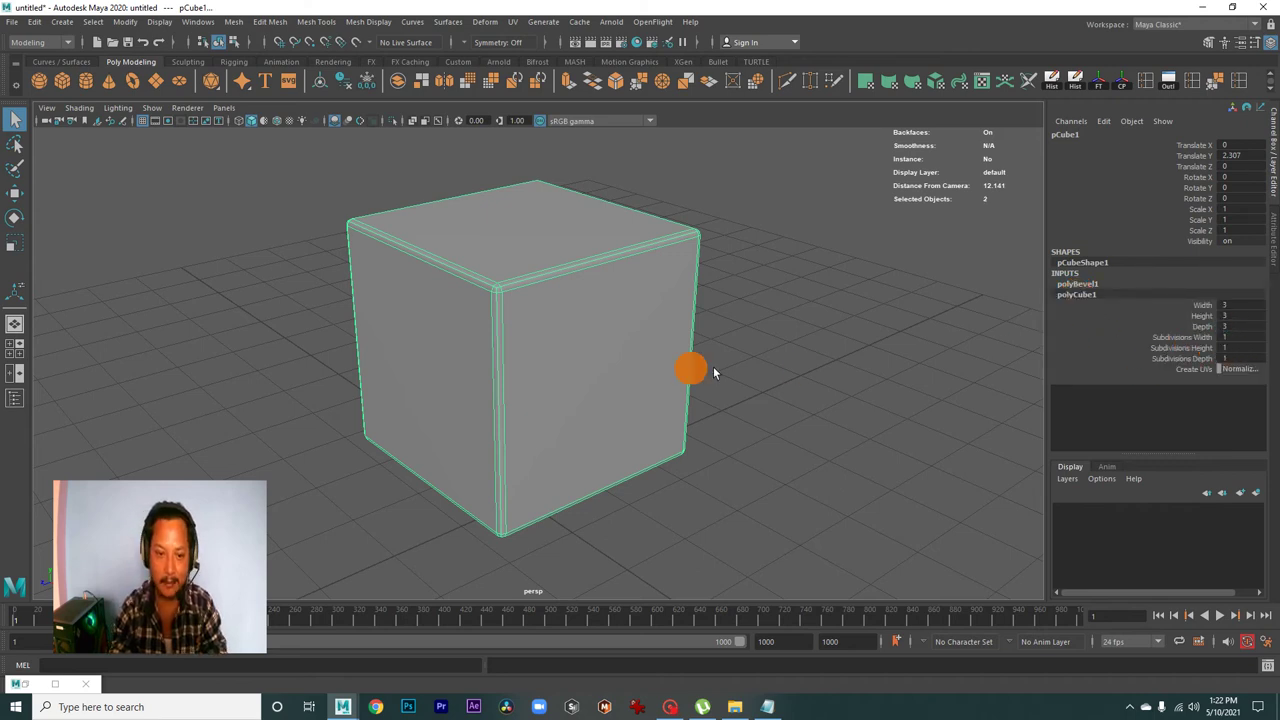
left_click_drag(1231, 338, 1237, 357)
type("3")
key("Return")
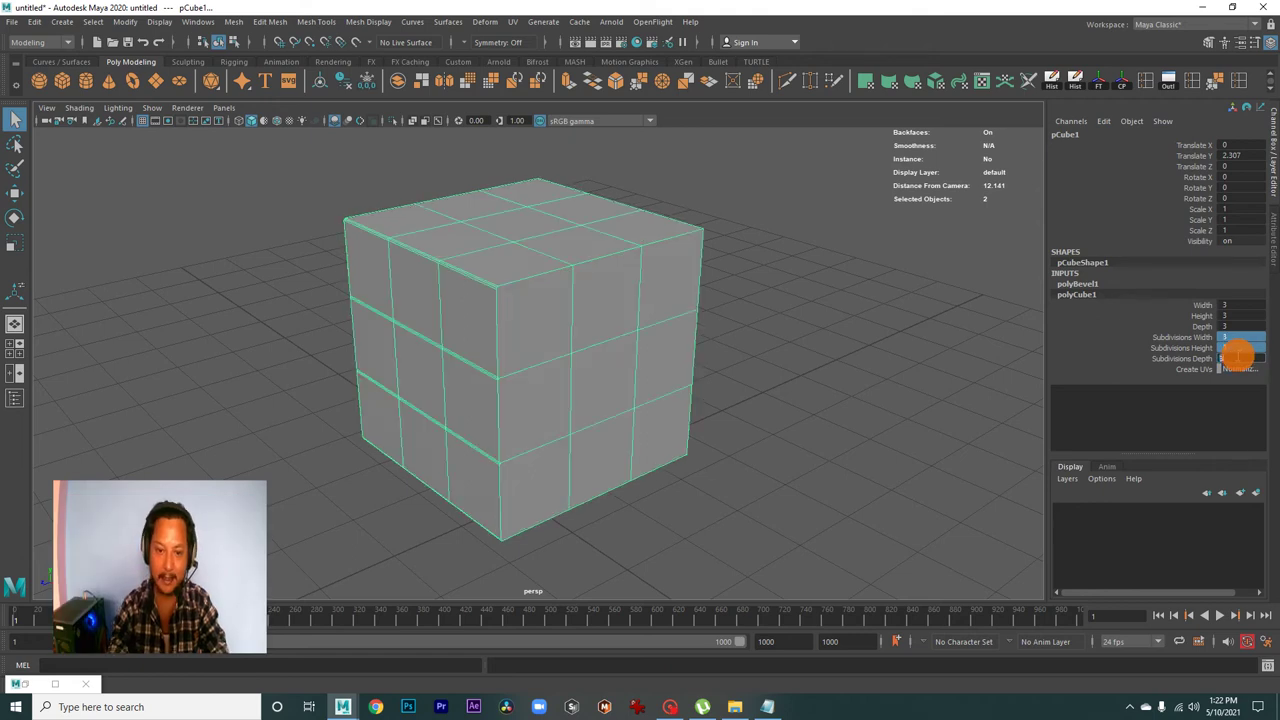
mouse_move(700, 494)
left_mouse_down("alt")
mouse_move(623, 451)
mouse_move(843, 429)
mouse_move(575, 443)
mouse_move(666, 434)
mouse_move(606, 380)
mouse_move(527, 358)
mouse_move(571, 374)
mouse_move(594, 351)
mouse_move(589, 380)
mouse_move(697, 363)
mouse_move(634, 374)
mouse_move(672, 386)
left_mouse_up("alt")
left_click(843, 429)
left_click(606, 380)
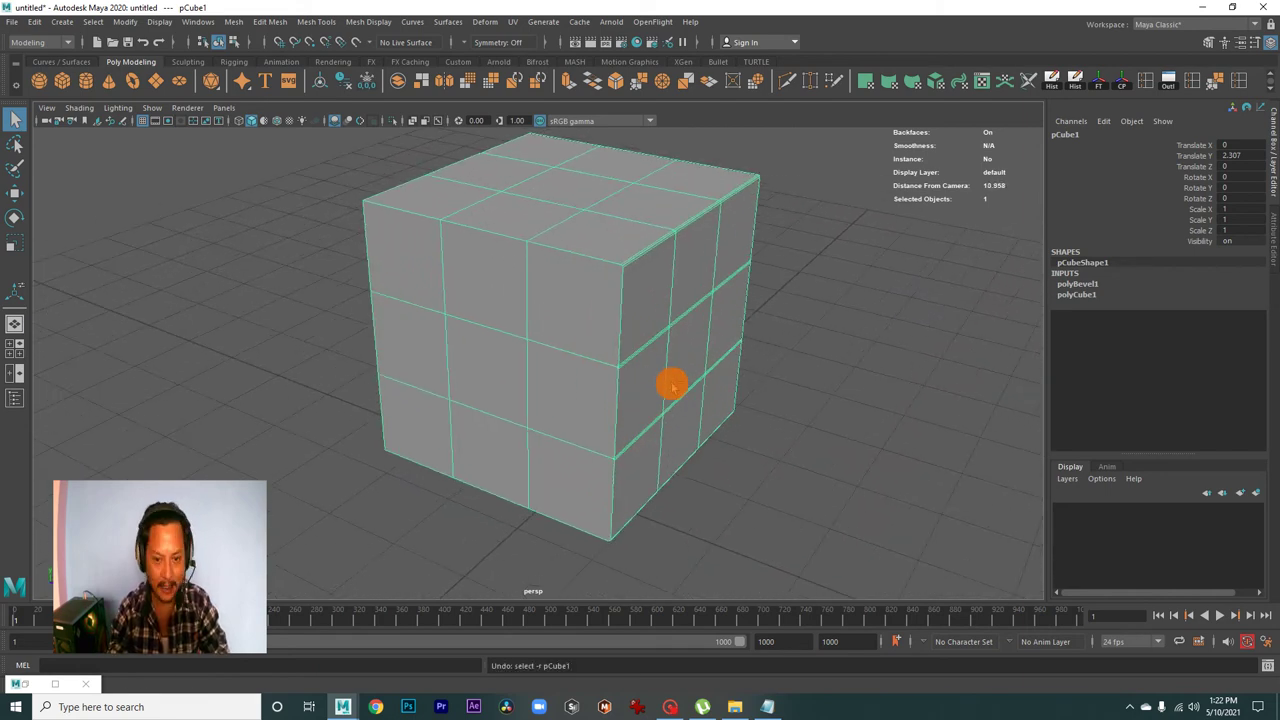
key("ctrl+z")
key("ctrl+z")
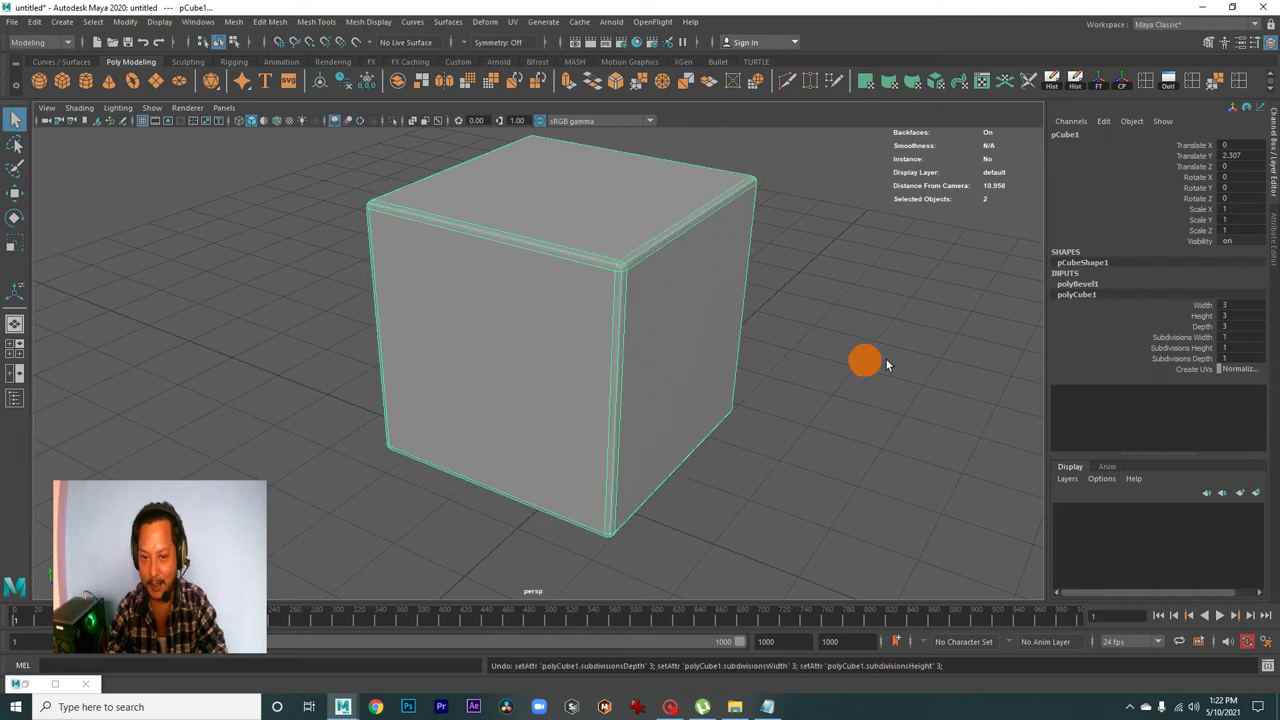
left_click(800, 362)
left_click(652, 353)
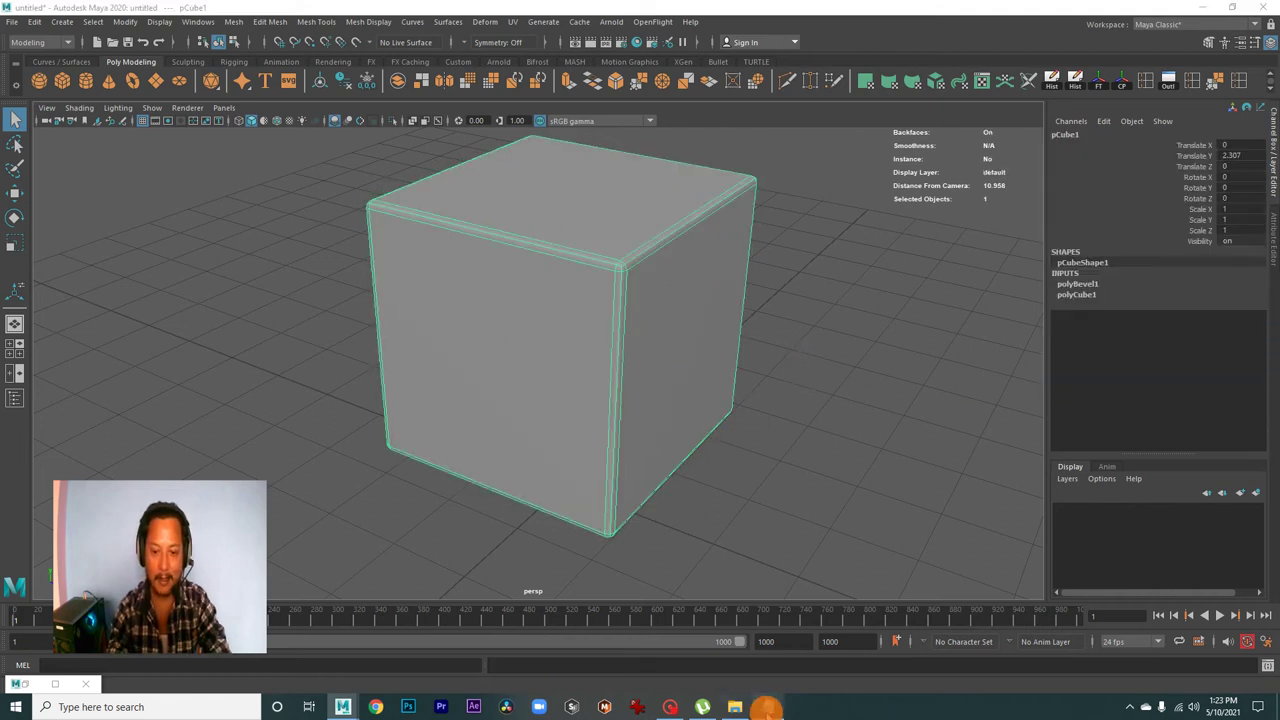
left_click(766, 707)
left_click_drag(443, 203, 366, 203)
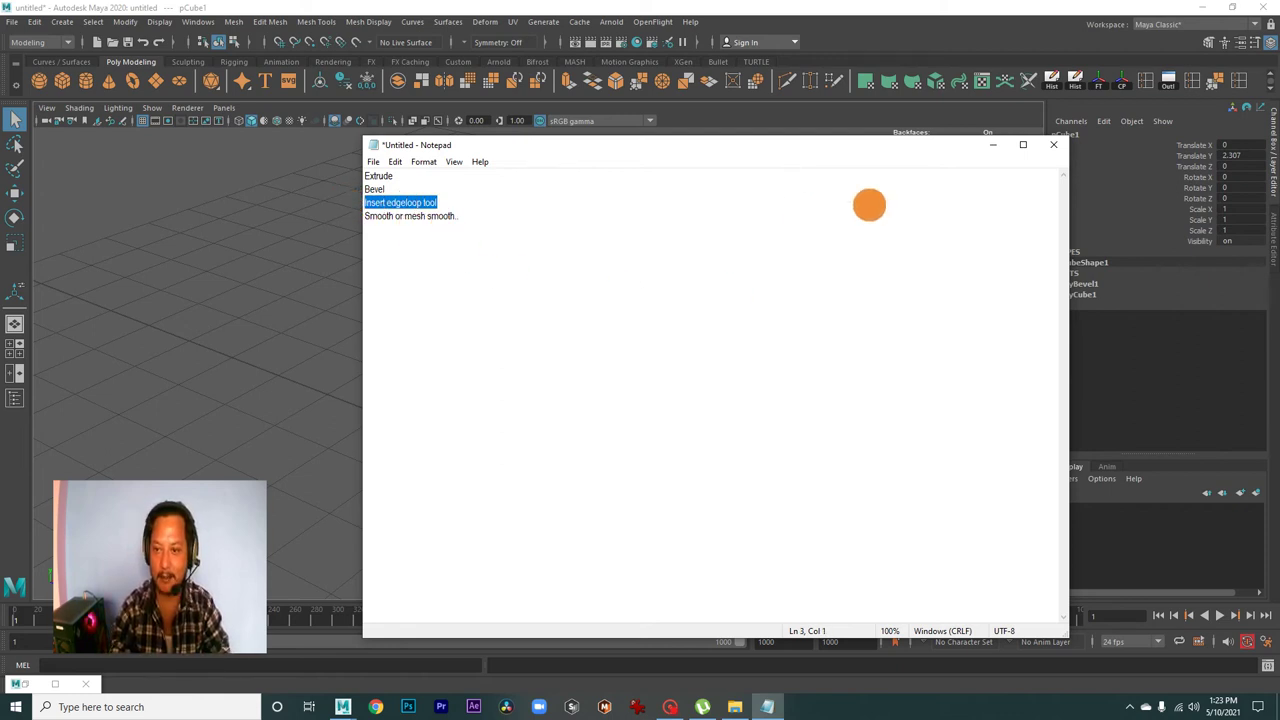
left_click(993, 146)
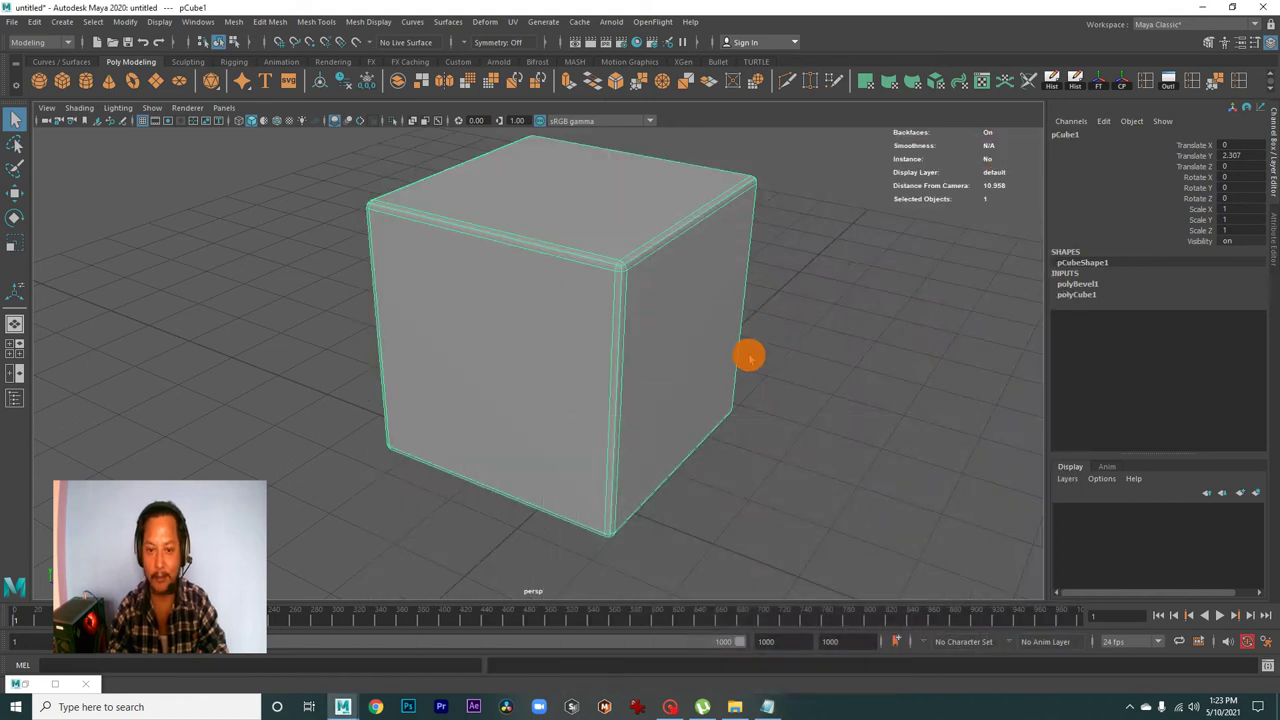
scroll(700, 345, "down", 2)
right_click(640, 338)
- With the cube selected, open the Insert Edge Loop tool settings from Mesh Tools
left_click(609, 366)
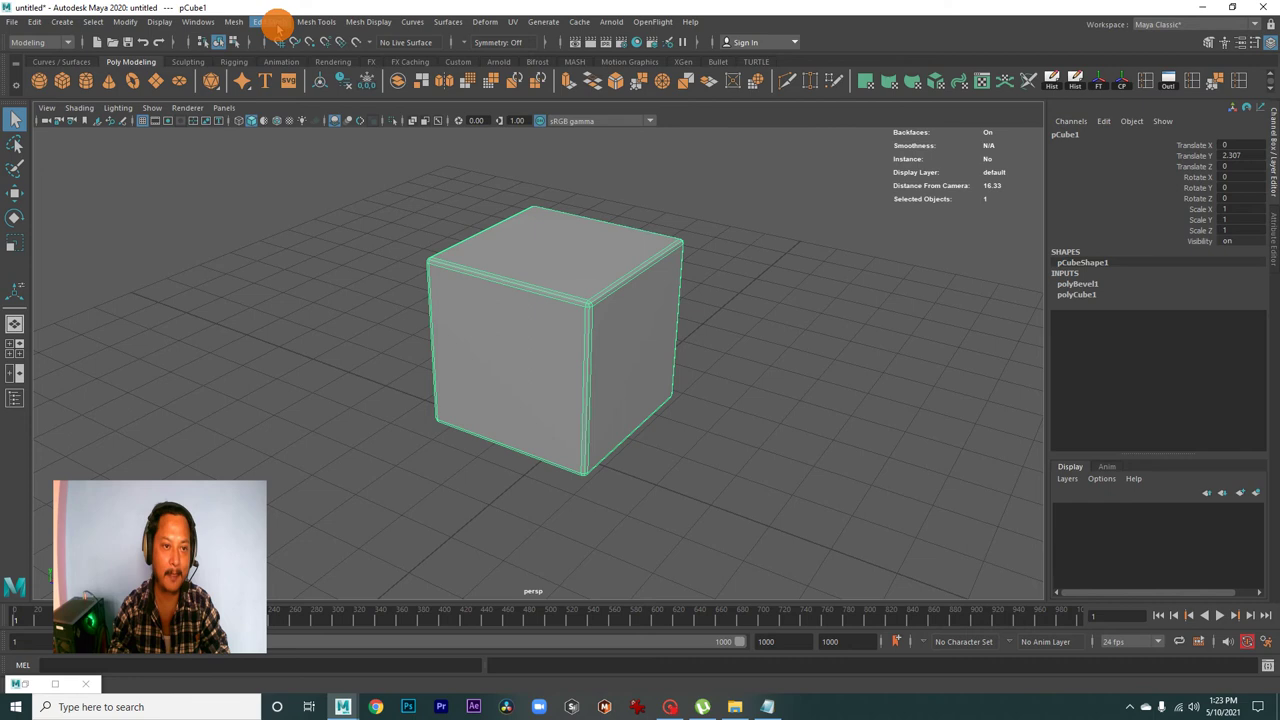
left_click(310, 22)
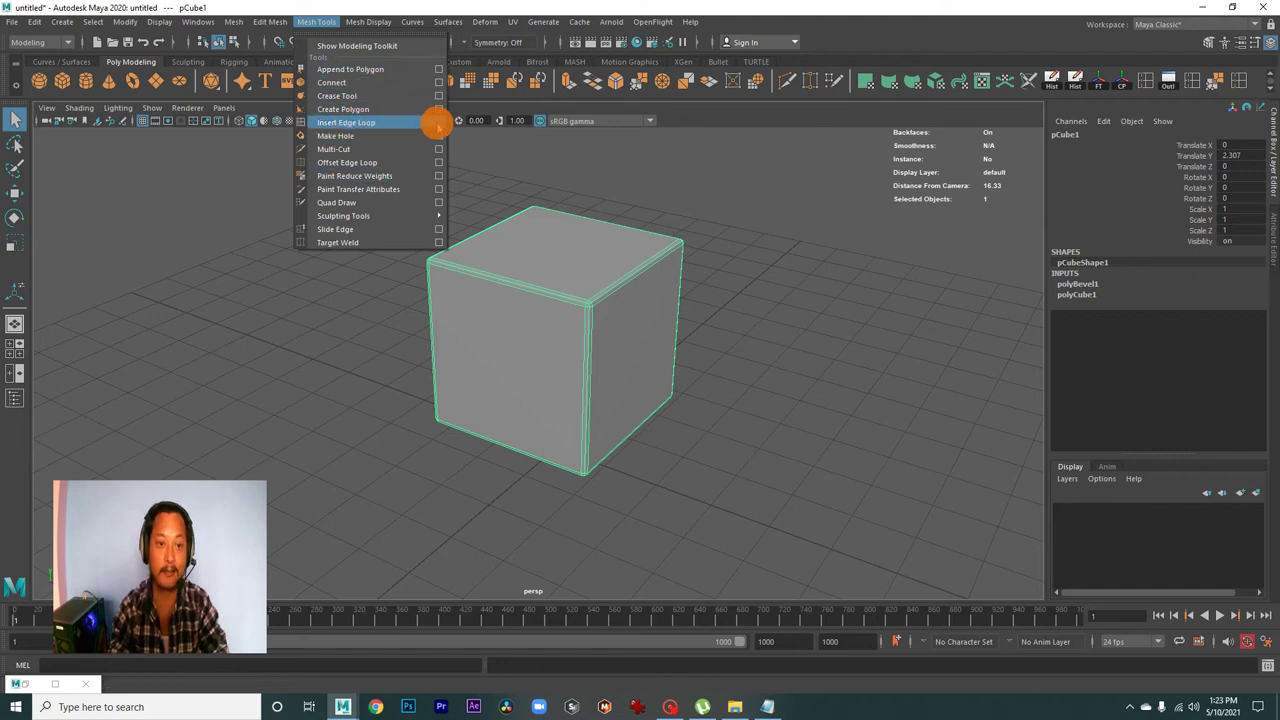
left_click(438, 124)
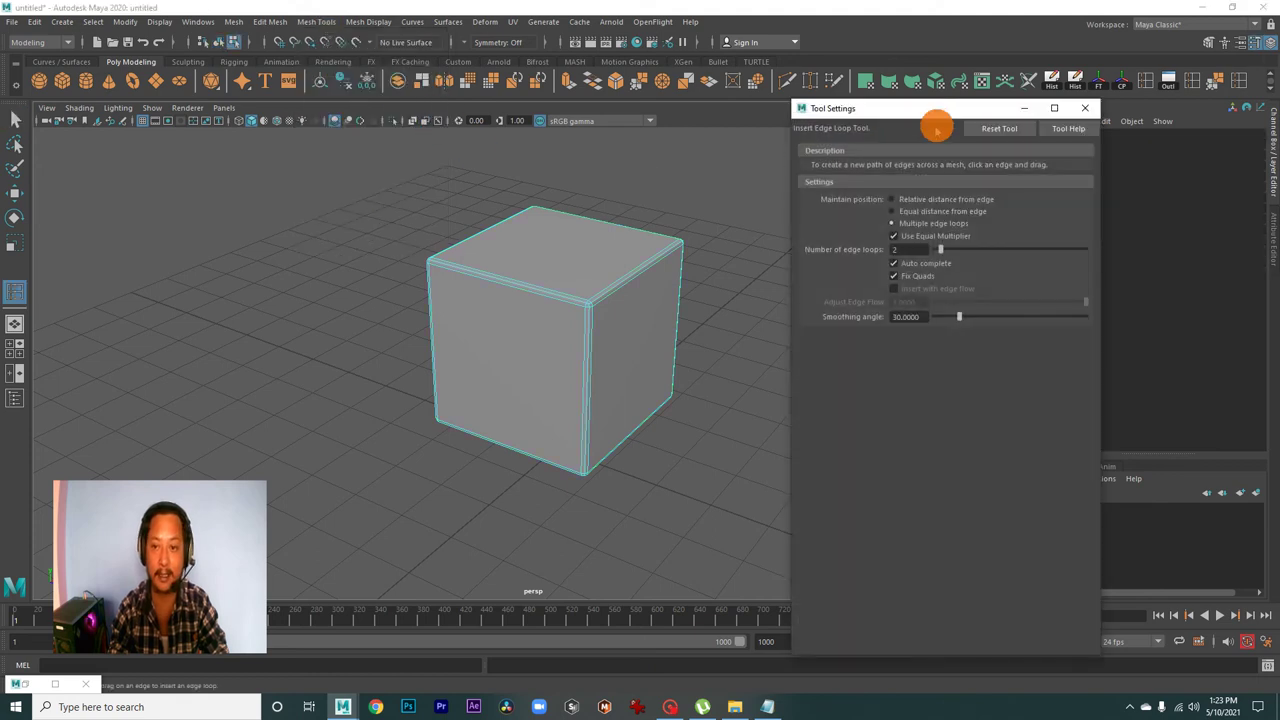
- Reset the Insert Edge Loop tool settings and add a first edge loop across the cube
left_click_drag(920, 104, 1008, 113)
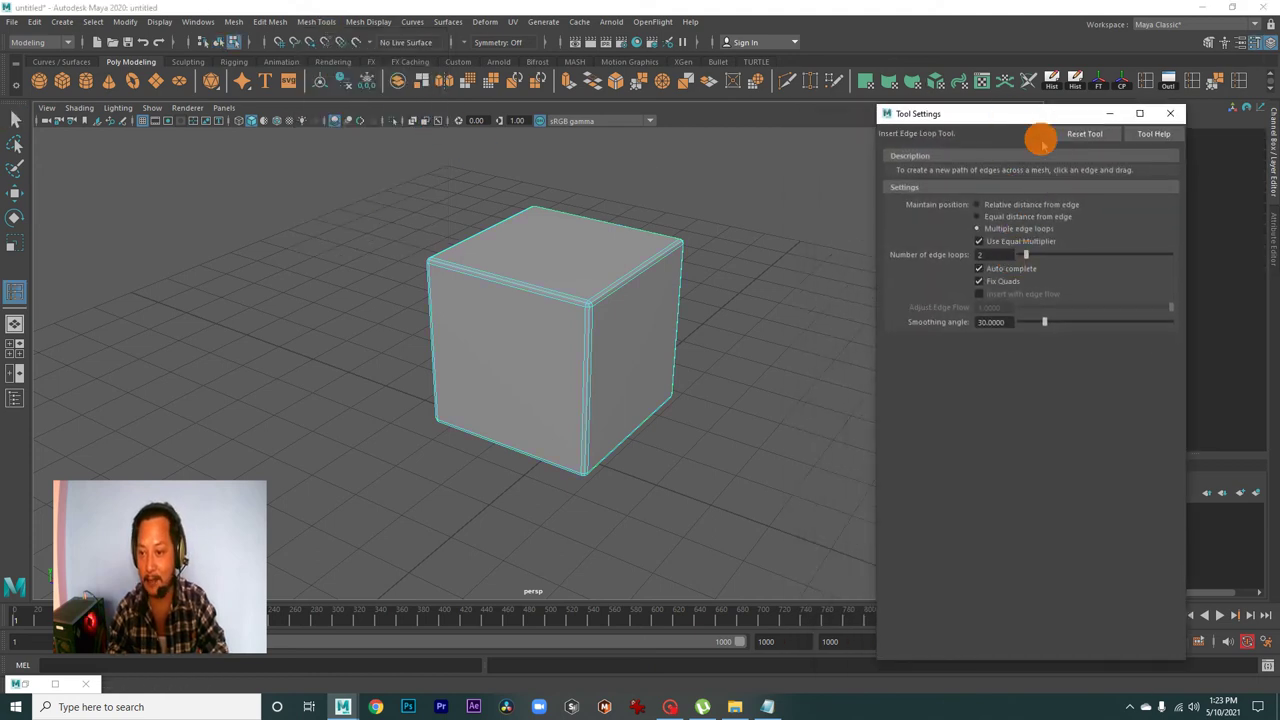
left_click(1078, 133)
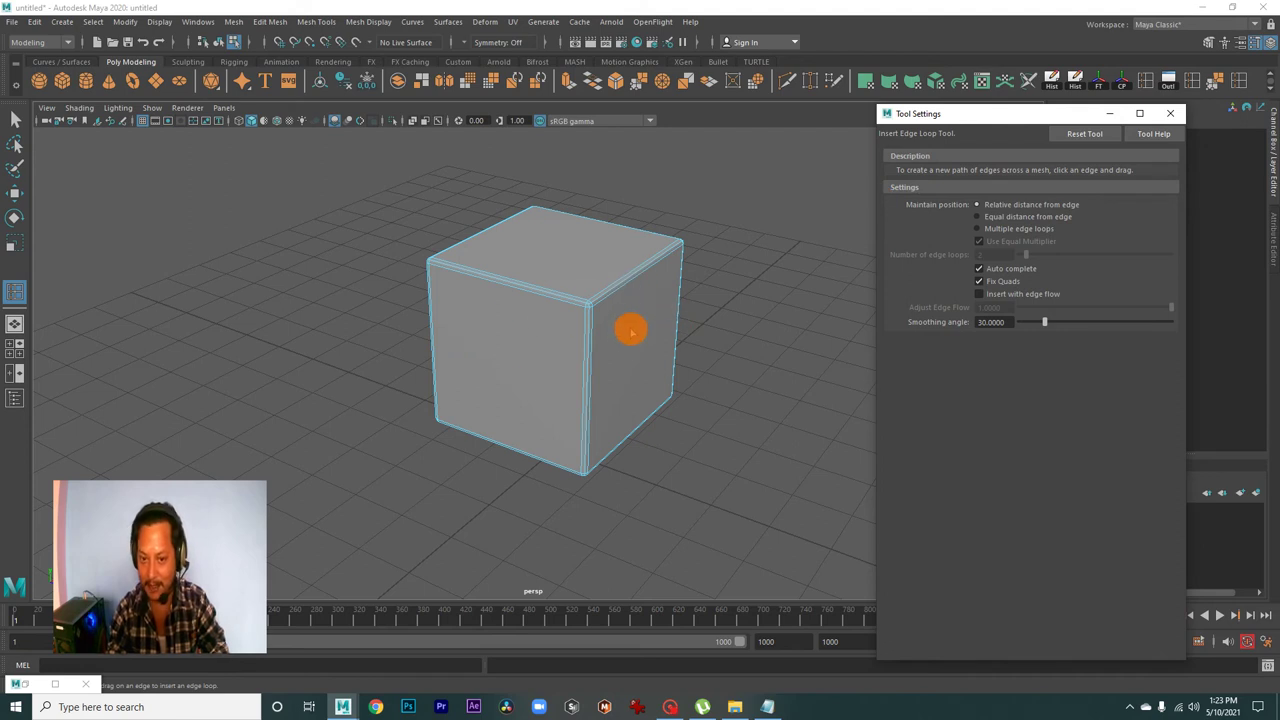
left_click_drag(631, 330, 585, 354, "alt")
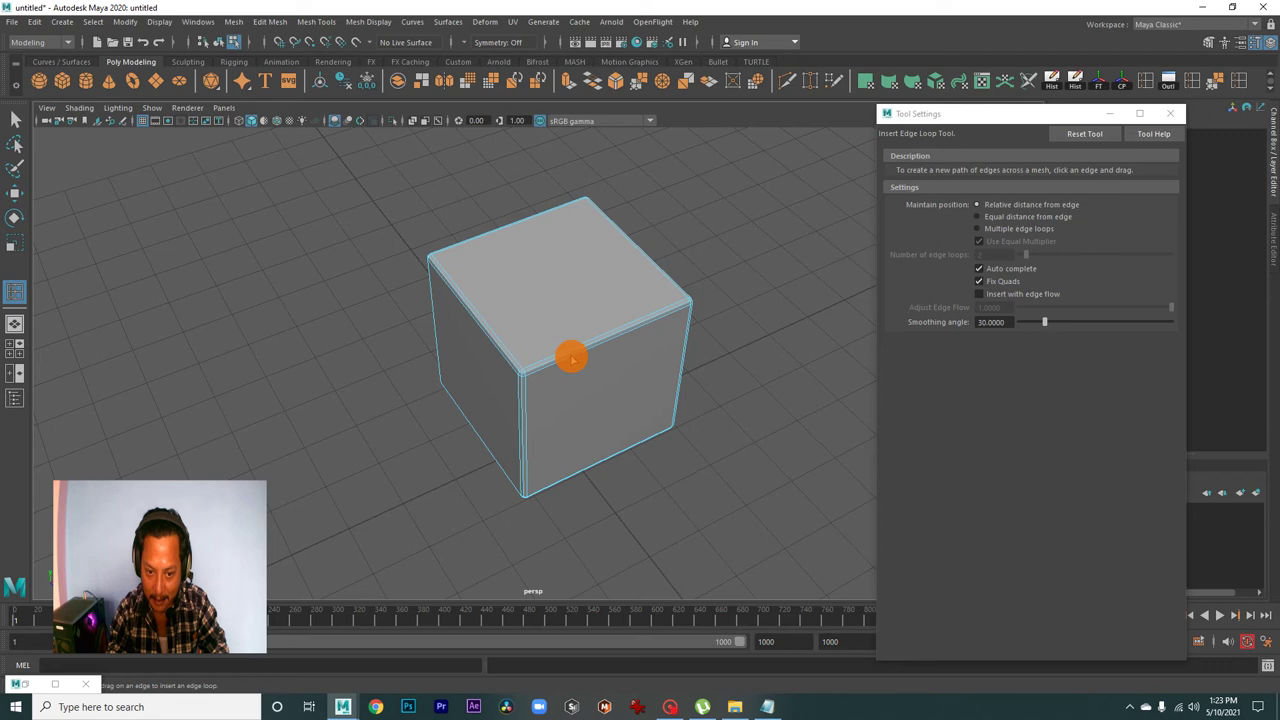
left_click(571, 357)
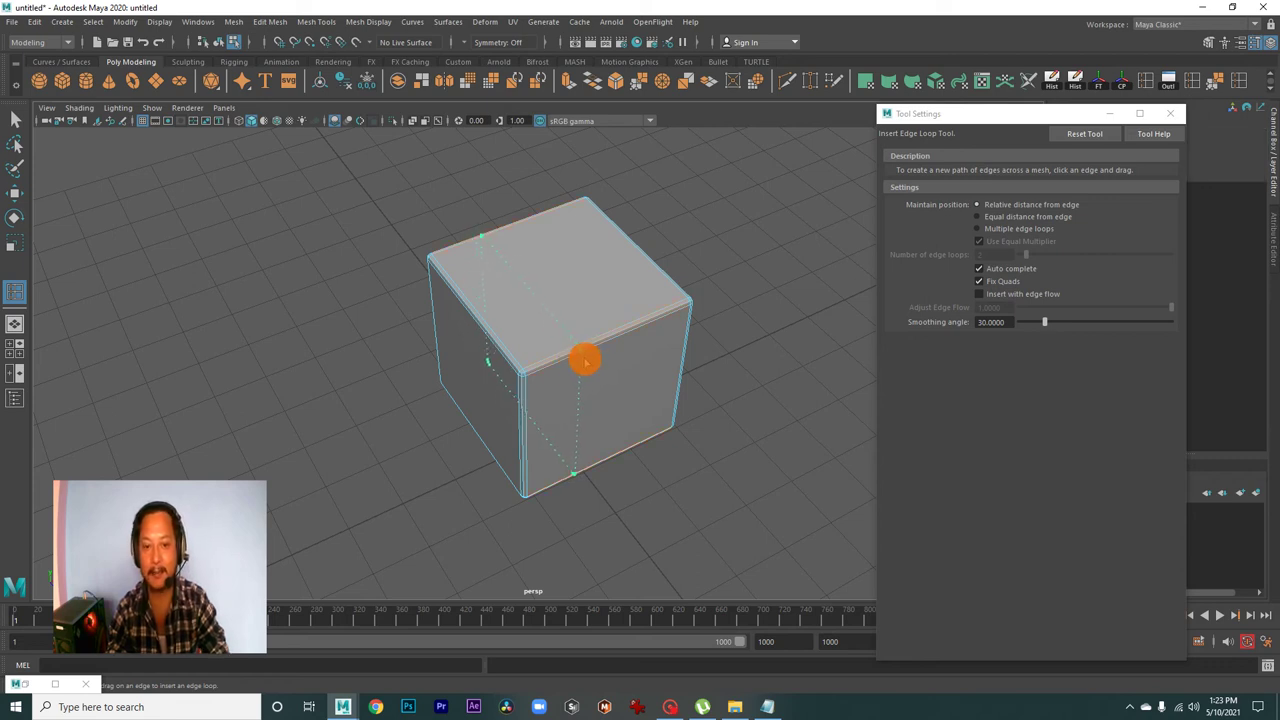
mouse_move(585, 361)
left_mouse_down("alt")
mouse_move(616, 352)
mouse_move(577, 403)
mouse_move(559, 356)
mouse_move(597, 376)
left_mouse_up("alt")
left_click(537, 344)
- Add two more edge loops around the cube's sides, then view the gridded cube from the front
mouse_move(695, 421)
left_mouse_down("alt")
mouse_move(691, 400)
mouse_move(511, 336)
left_mouse_up("alt")
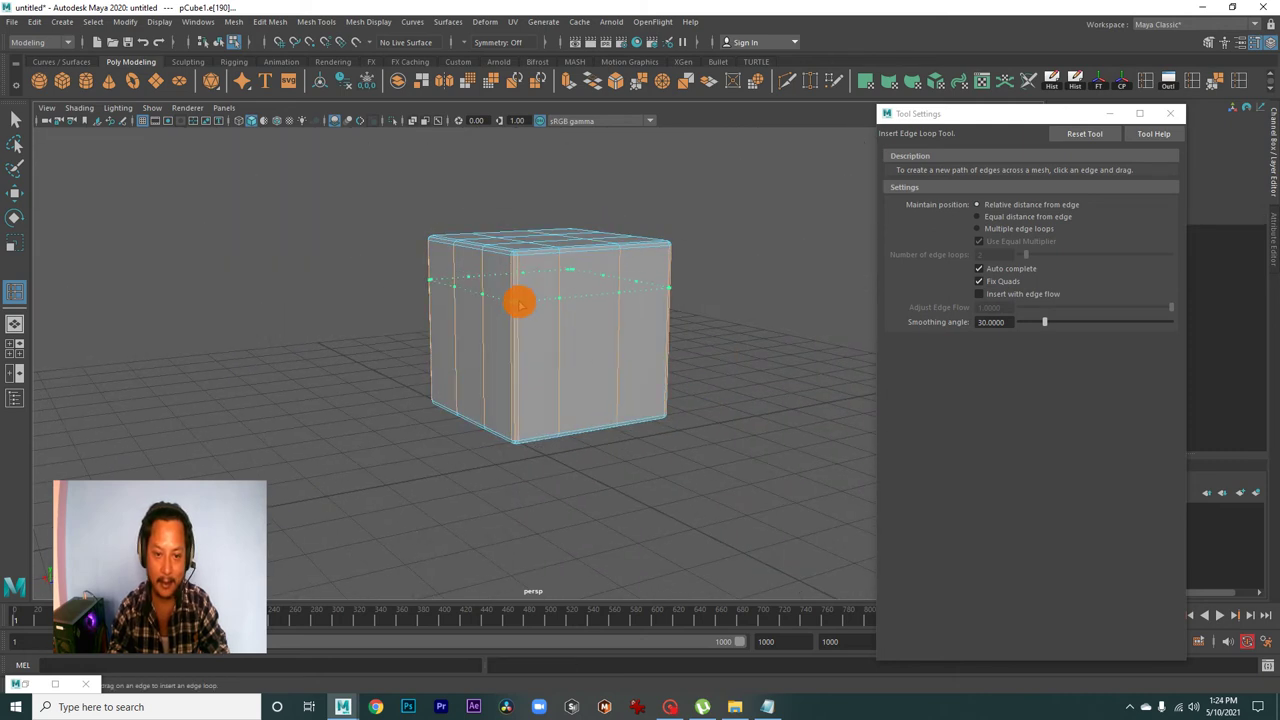
left_click(519, 302)
left_click(521, 358)
mouse_move(521, 358)
left_mouse_down("alt")
mouse_move(683, 377)
mouse_move(446, 380)
mouse_move(520, 411)
mouse_move(438, 407)
left_mouse_up("alt")
right_click_drag(440, 408, 540, 420, "alt")
left_click_drag(540, 420, 637, 400, "alt")
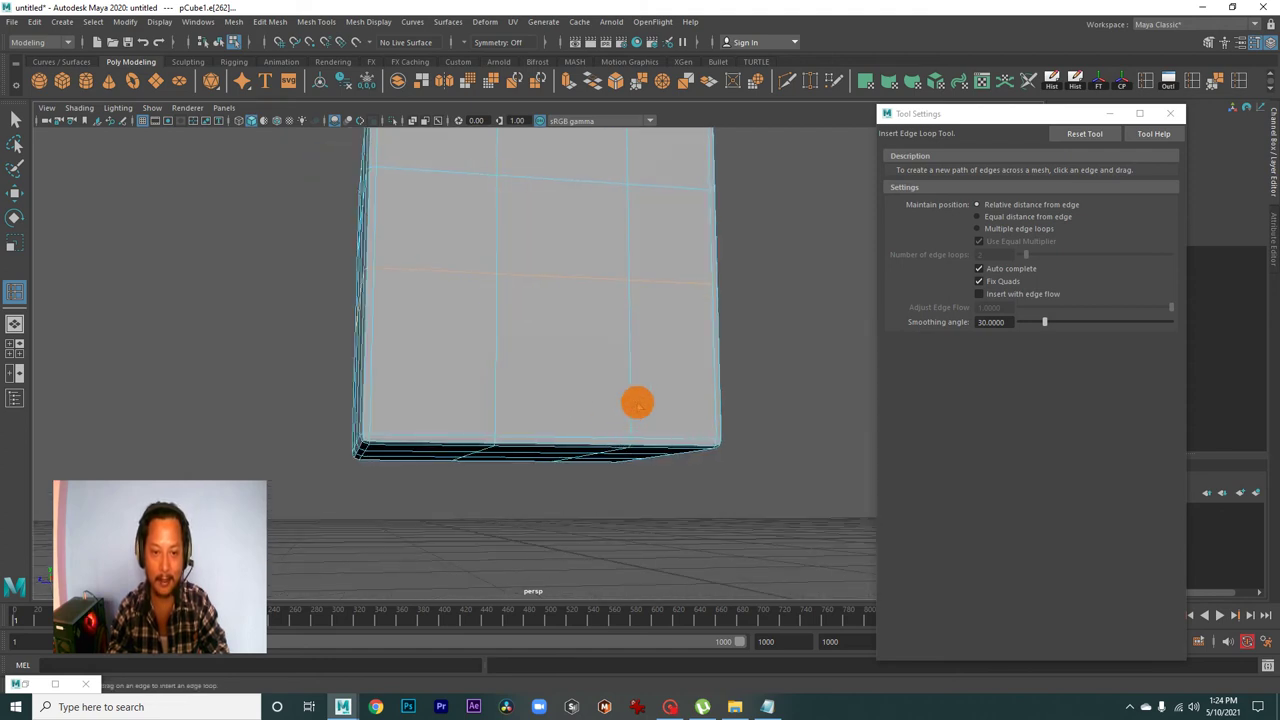
right_click_drag(637, 400, 491, 363, "alt")
left_click_drag(491, 363, 434, 380, "alt")
right_click_drag(433, 380, 608, 337, "alt")
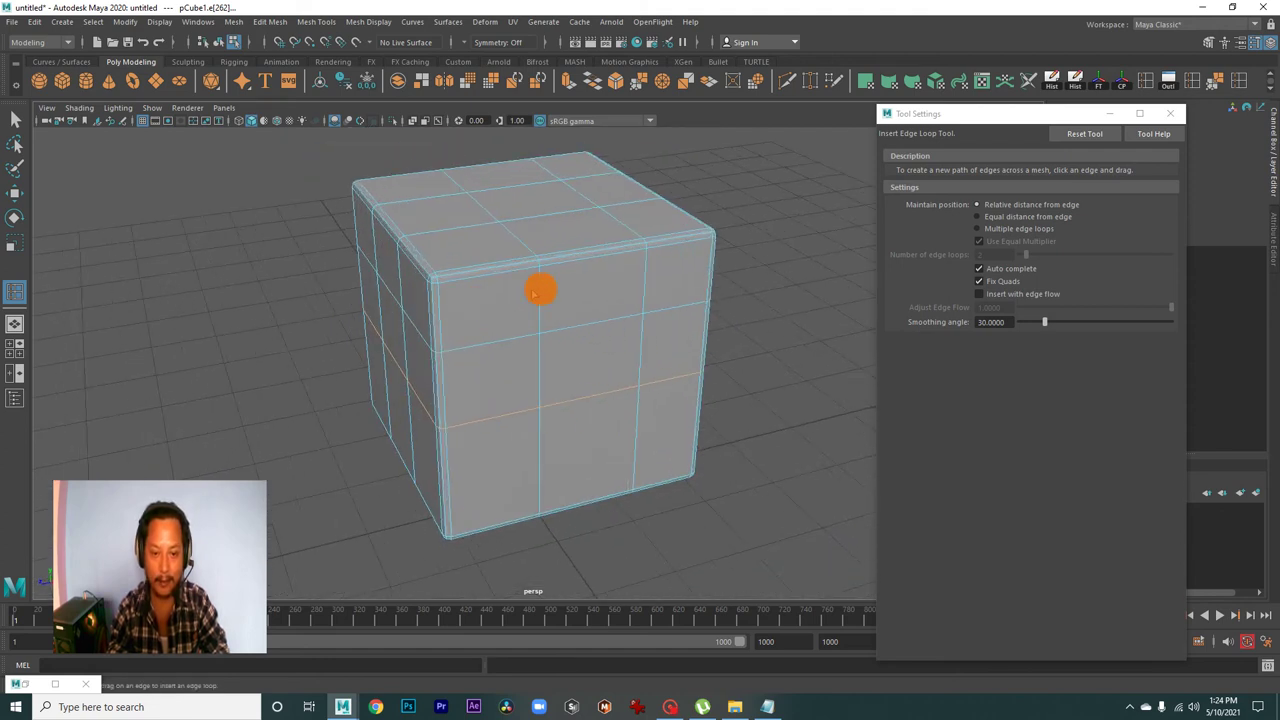
mouse_move(618, 373)
left_mouse_down("alt")
mouse_move(540, 337)
mouse_move(563, 346)
mouse_move(523, 374)
mouse_move(487, 376)
mouse_move(594, 389)
mouse_move(586, 414)
mouse_move(571, 406)
left_mouse_up("alt")
- With the Move tool in face mode, pick the grid faces across the cube's front plus one top face
key("w")
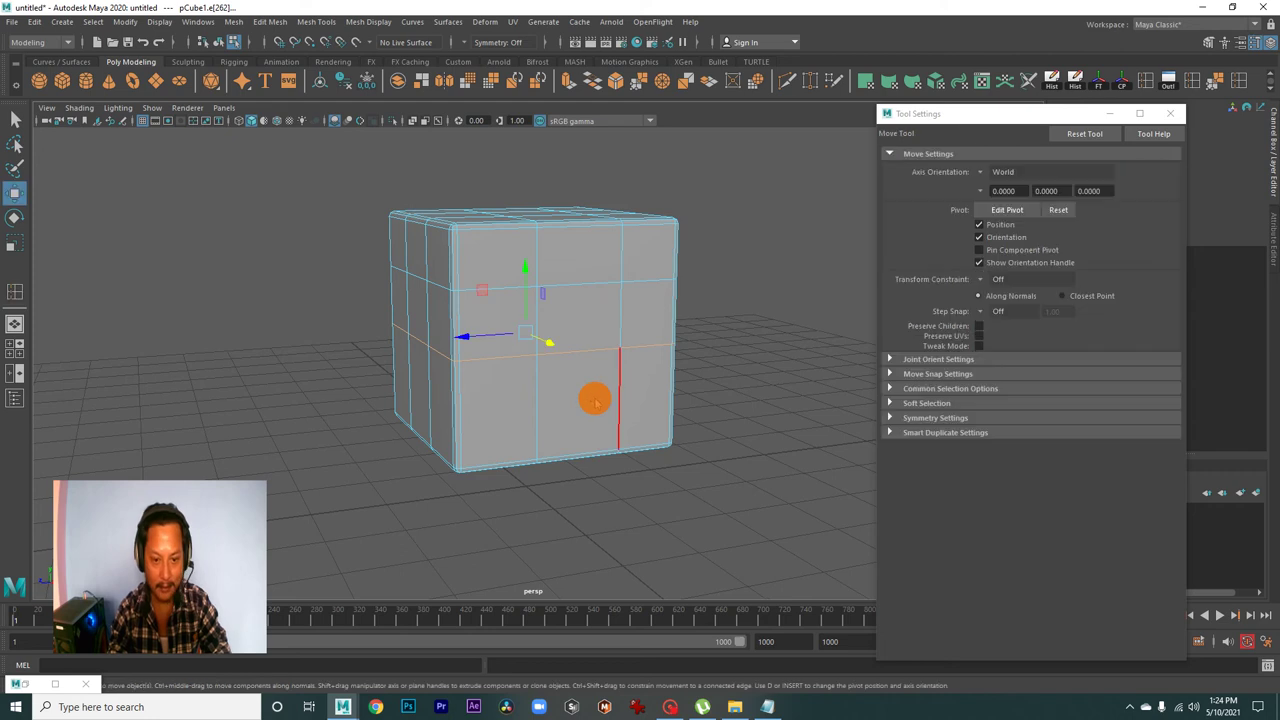
right_click_drag(595, 400, 588, 306)
left_click(583, 400)
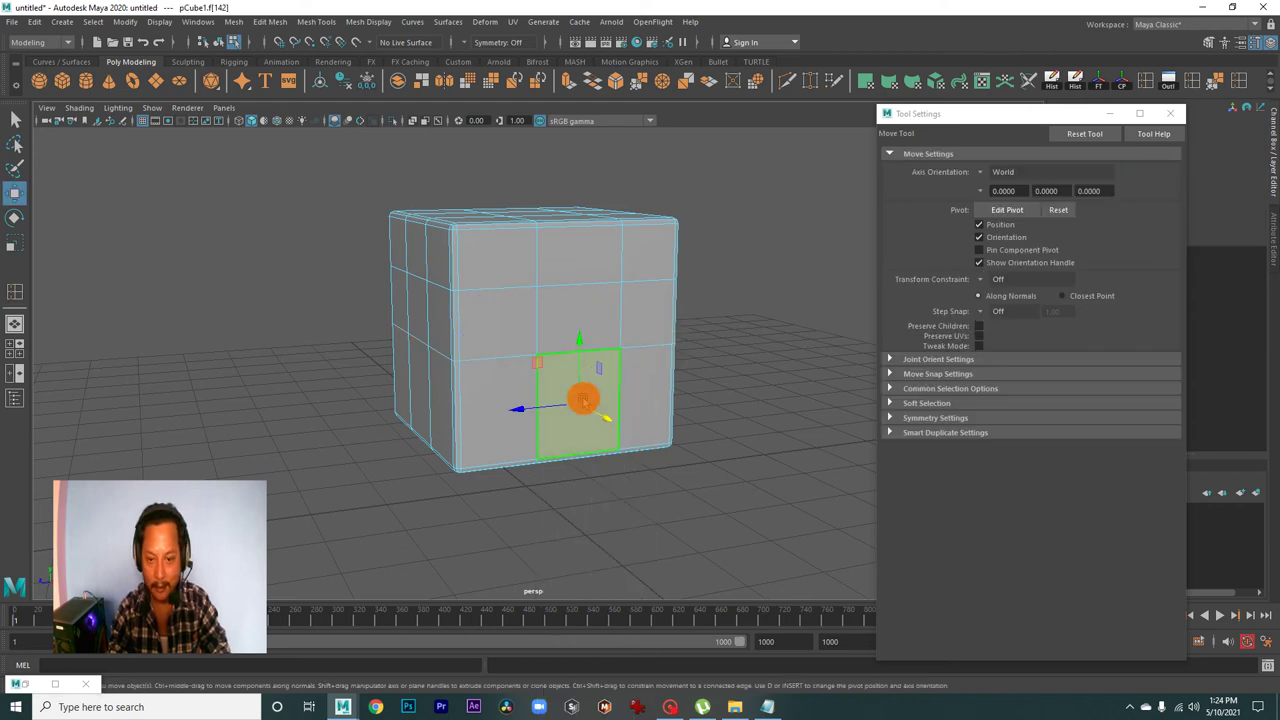
left_click(585, 311)
left_click(643, 320)
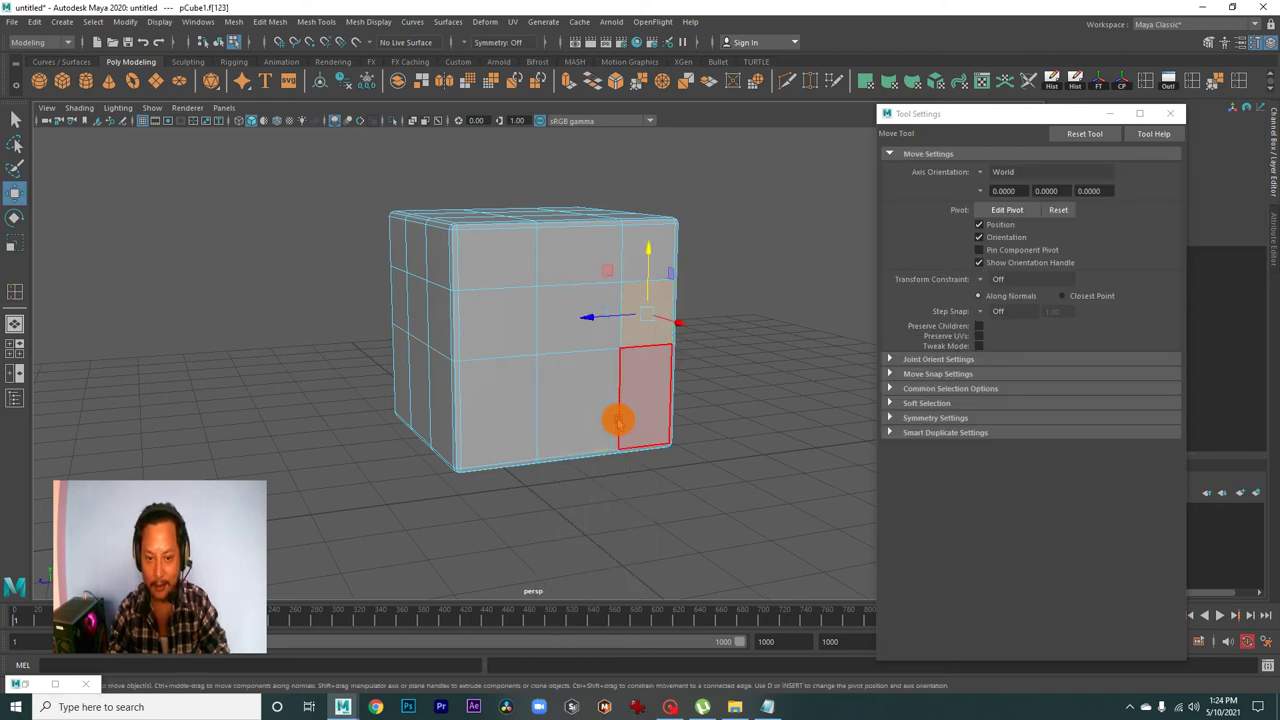
left_click(590, 410)
left_click(503, 408)
left_click(471, 329)
left_click(491, 251)
left_click(577, 251)
left_click(663, 245)
left_click(650, 318)
left_click(566, 331)
left_click(471, 334)
left_click(494, 391)
left_click(690, 336)
mouse_move(690, 336)
left_mouse_down("alt")
mouse_move(660, 300)
mouse_move(634, 314)
left_mouse_up("alt")
left_click(634, 314)
- Undo four times to drop the face picks and edge loops, then reselect the cube in Object Mode
right_click_drag(641, 314, 670, 294)
left_click(713, 328)
key("ctrl+z")
key("ctrl+z")
key("ctrl+z")
key("ctrl+z")
key("ctrl+z")
key("ctrl+z")
key("ctrl+z")
key("ctrl+z")
key("ctrl+z")
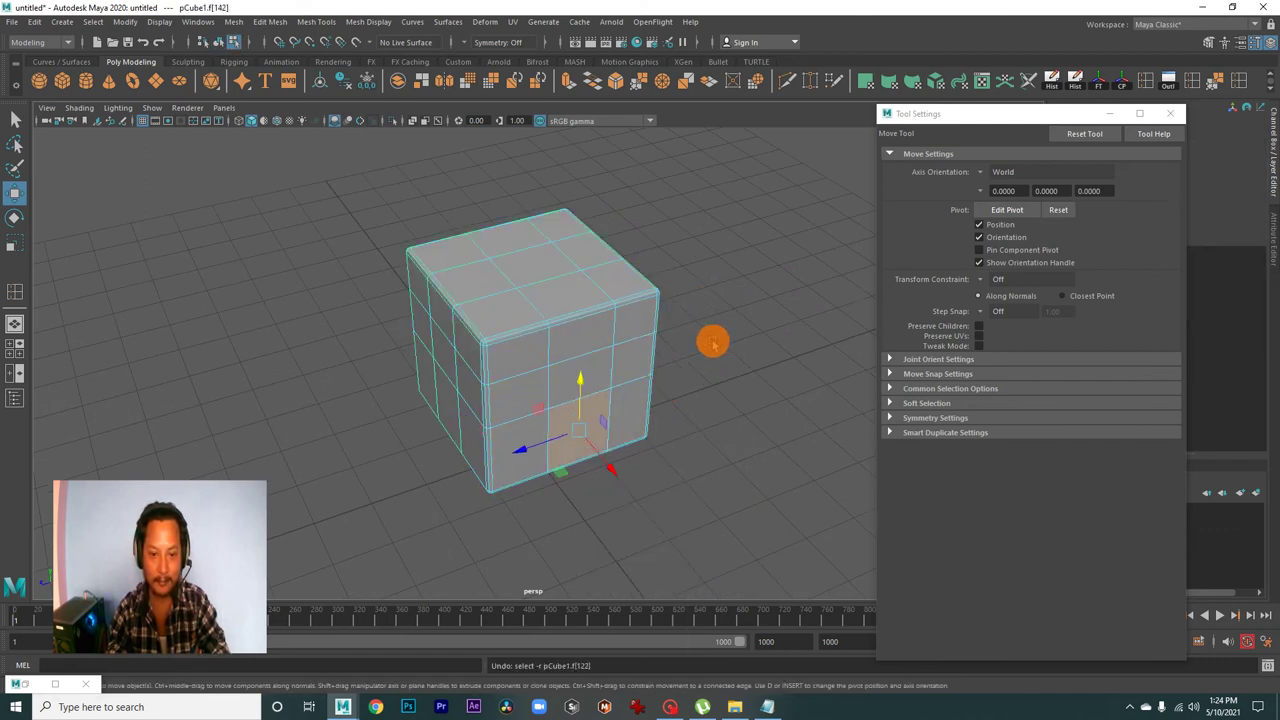
key("ctrl+z")
key("ctrl+z")
key("ctrl+z")
key("ctrl+z")
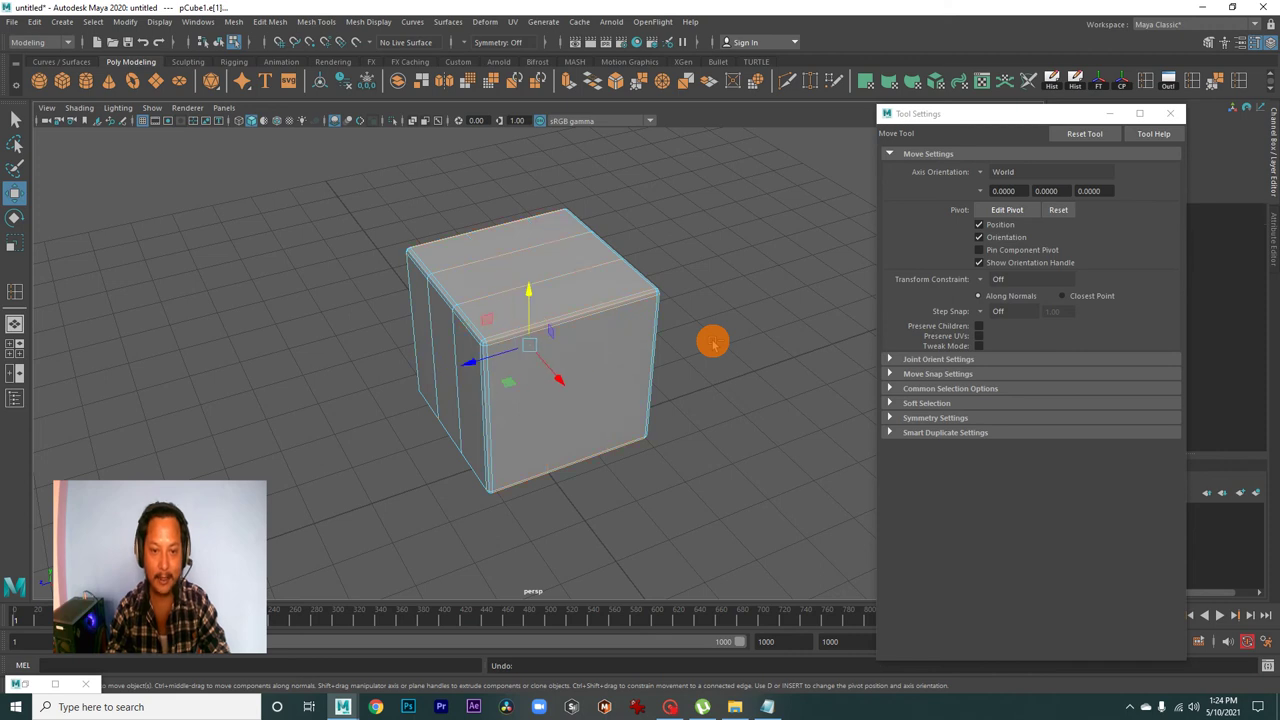
key("ctrl+z")
key("ctrl+z")
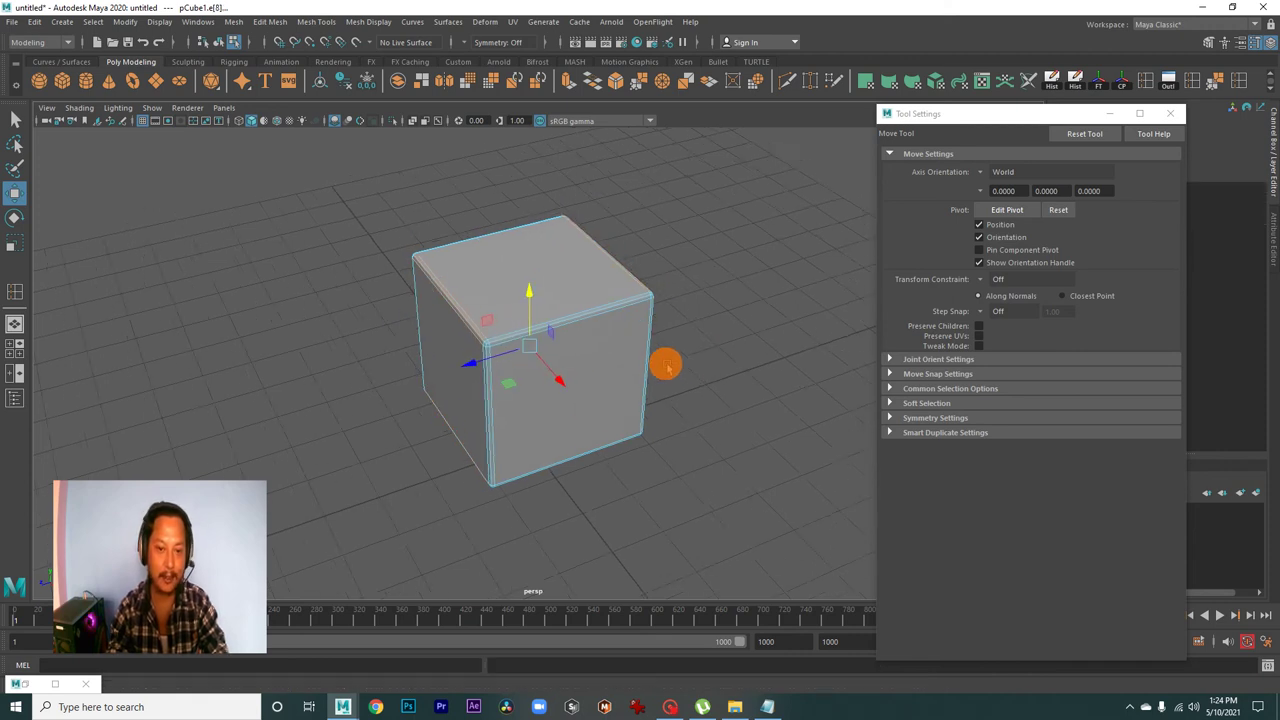
key("ctrl+z")
right_click_drag(603, 345, 674, 320)
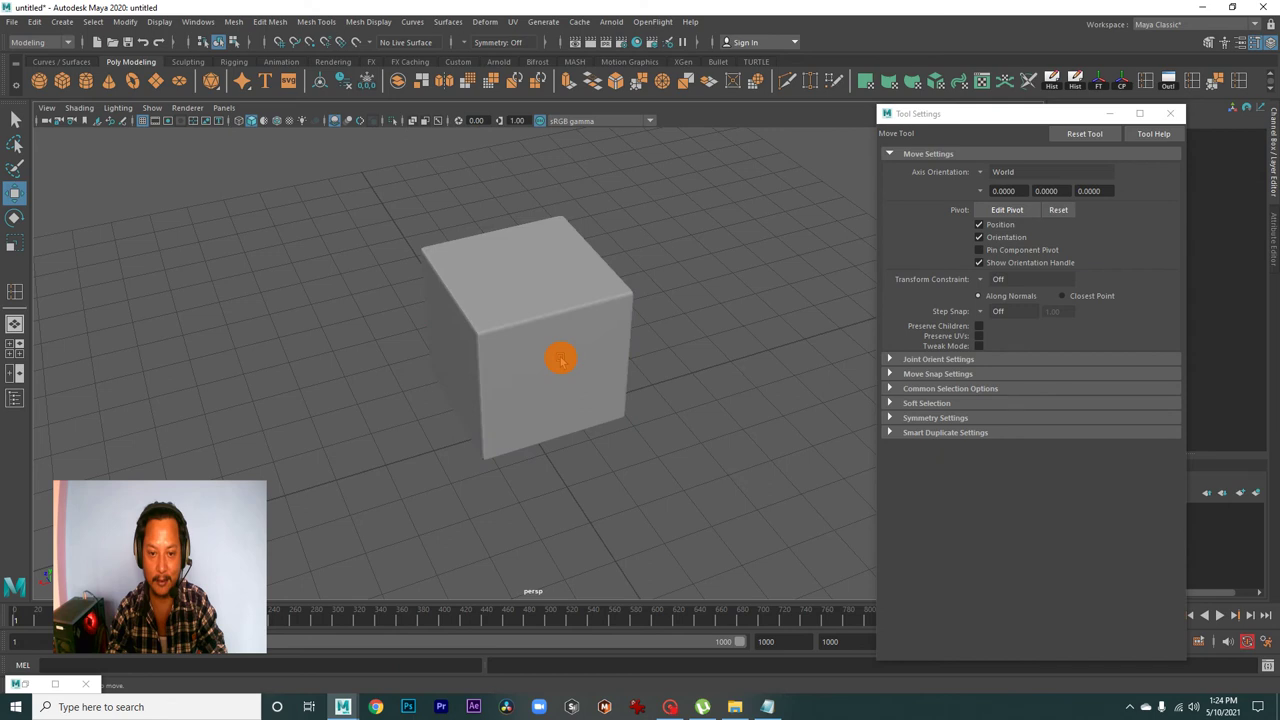
left_click(563, 360)
- Insert two edge loops in each direction to split the cube's sides into a 3 × 3 grid
left_click_drag(1024, 122, 998, 125)
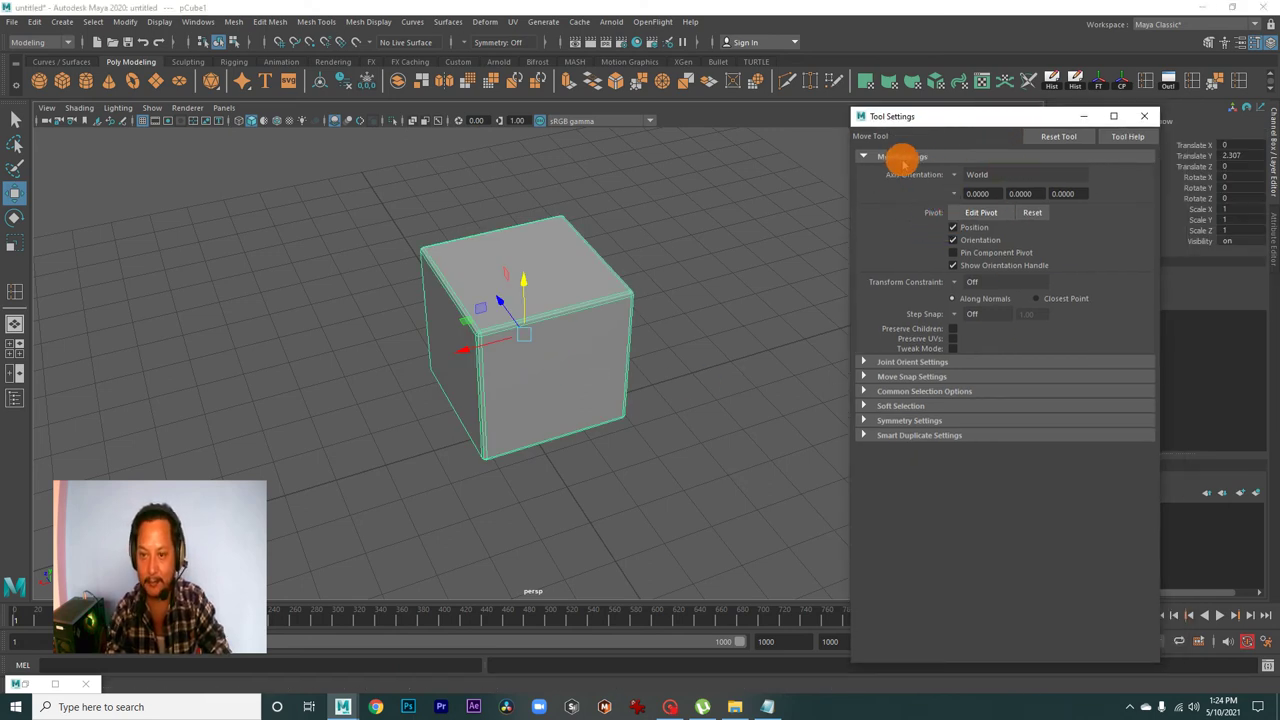
left_click(13, 292)
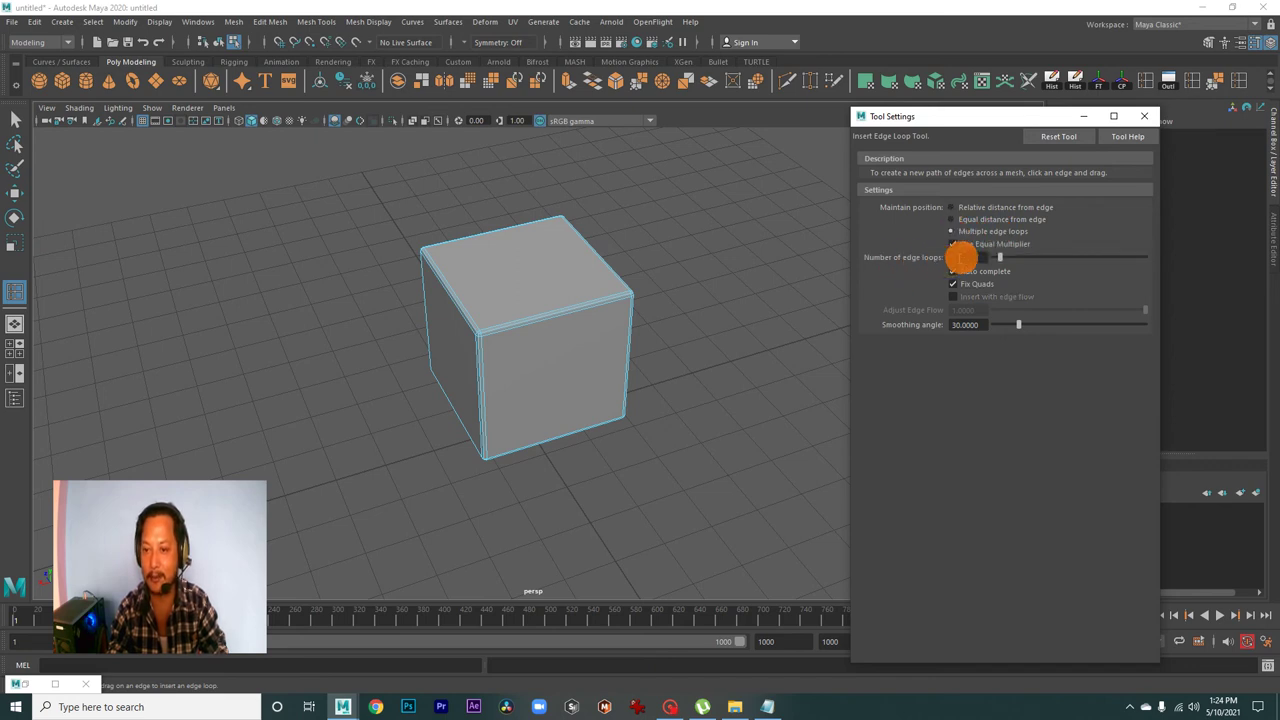
left_click(533, 322)
mouse_move(546, 328)
left_mouse_down()
mouse_move(674, 400)
mouse_move(491, 397)
left_mouse_up()
left_click(566, 348)
left_click(1082, 119)
- Reselect the gridded cube with the Move tool and orbit to show its front and right faces
mouse_move(628, 337)
left_mouse_down("alt")
mouse_move(628, 414)
mouse_move(582, 428)
left_mouse_up("alt")
key("w")
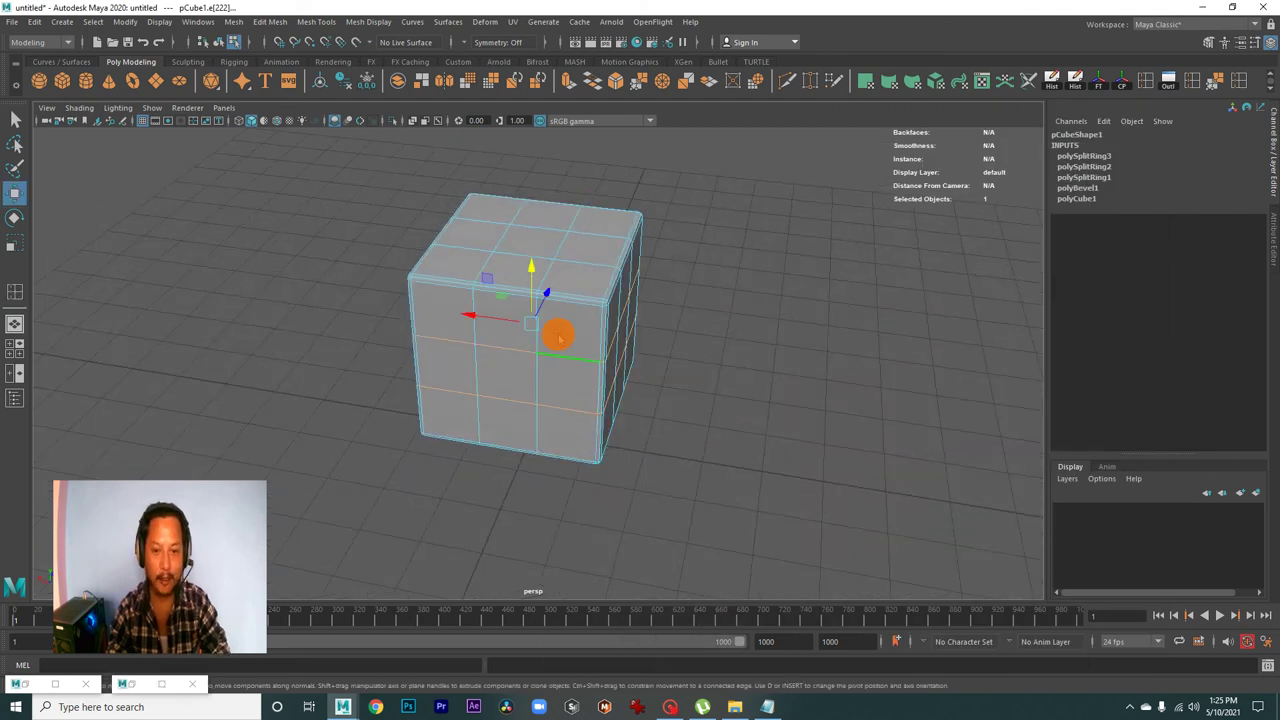
left_click(655, 335)
mouse_move(674, 357)
left_mouse_down("alt")
mouse_move(563, 417)
mouse_move(580, 374)
mouse_move(593, 390)
mouse_move(543, 363)
mouse_move(621, 368)
mouse_move(520, 374)
mouse_move(491, 346)
mouse_move(563, 391)
mouse_move(643, 397)
mouse_move(546, 394)
mouse_move(780, 377)
mouse_move(566, 303)
mouse_move(587, 398)
mouse_move(731, 366)
left_mouse_up("alt")
left_click(646, 368)
scroll(503, 326, "up", 3)
mouse_move(731, 366)
right_mouse_down("alt")
mouse_move(531, 300)
mouse_move(731, 337)
right_mouse_up("alt")
mouse_move(731, 337)
left_mouse_down("alt")
mouse_move(673, 347)
mouse_move(694, 371)
left_mouse_up("alt")
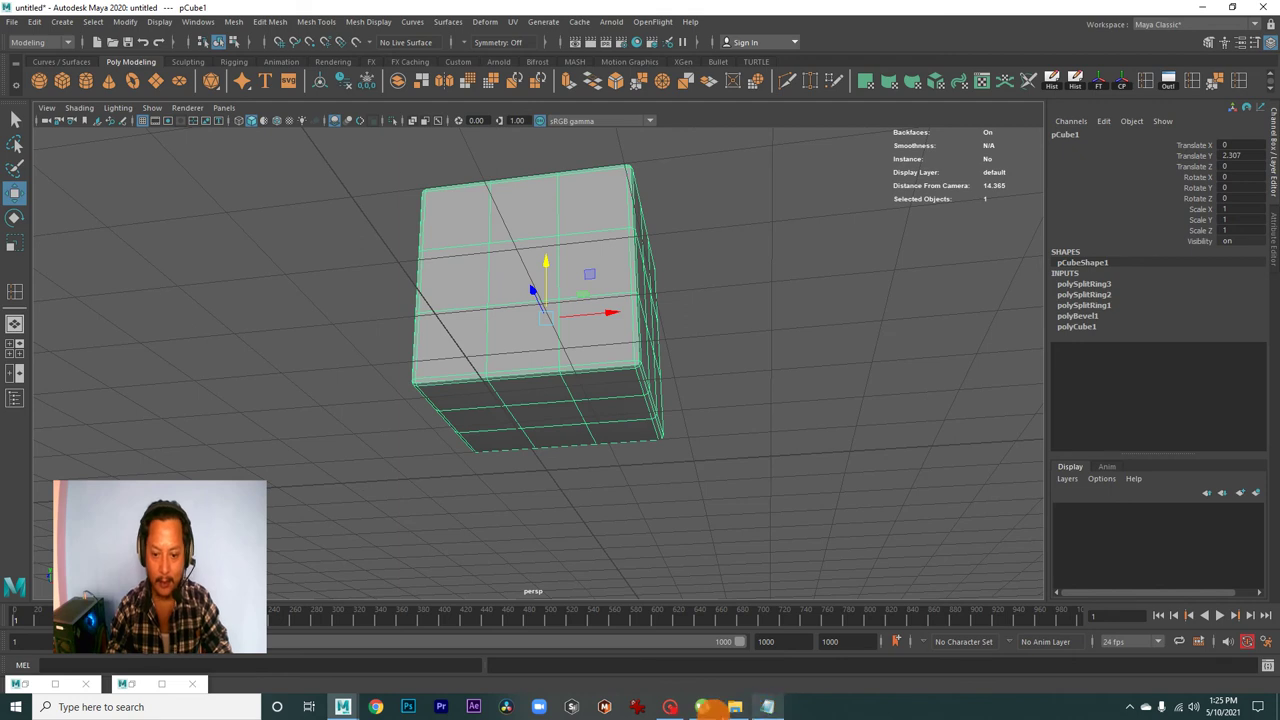
- Open the dice-net image from sourceimages in Photos, close it, and minimize Explorer
left_click(735, 707)
right_click(642, 226)
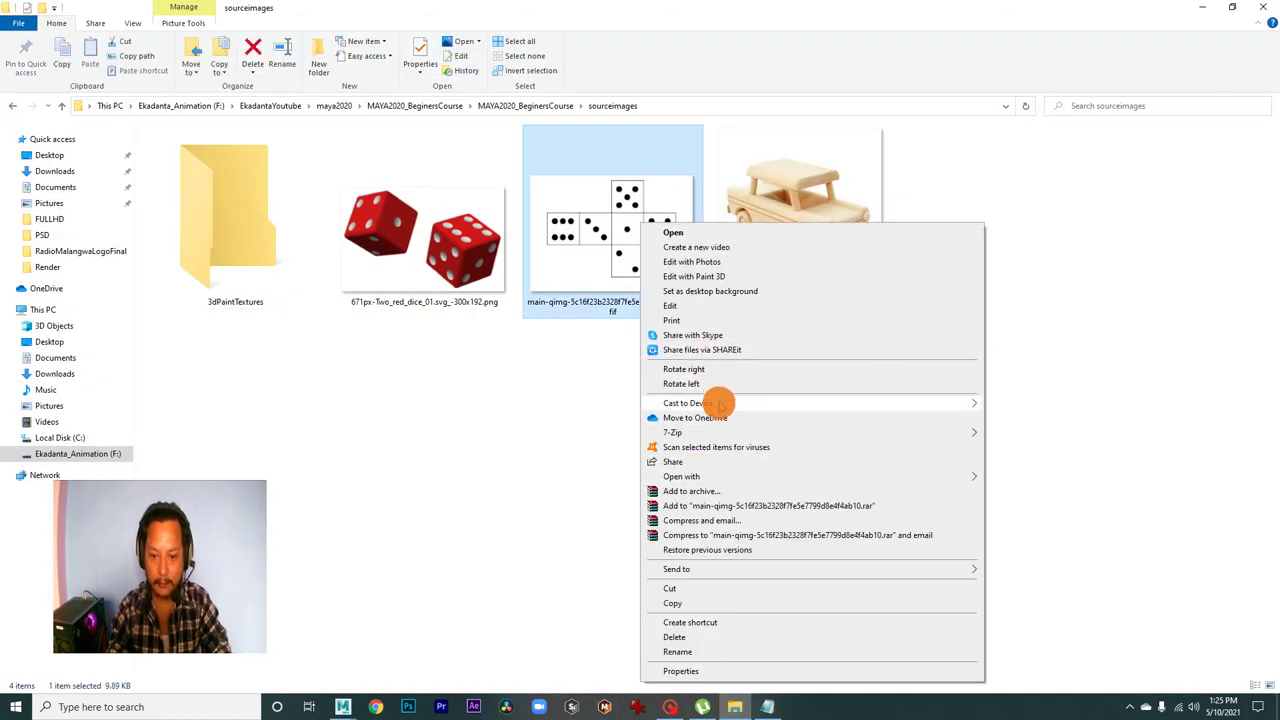
mouse_move(681, 476)
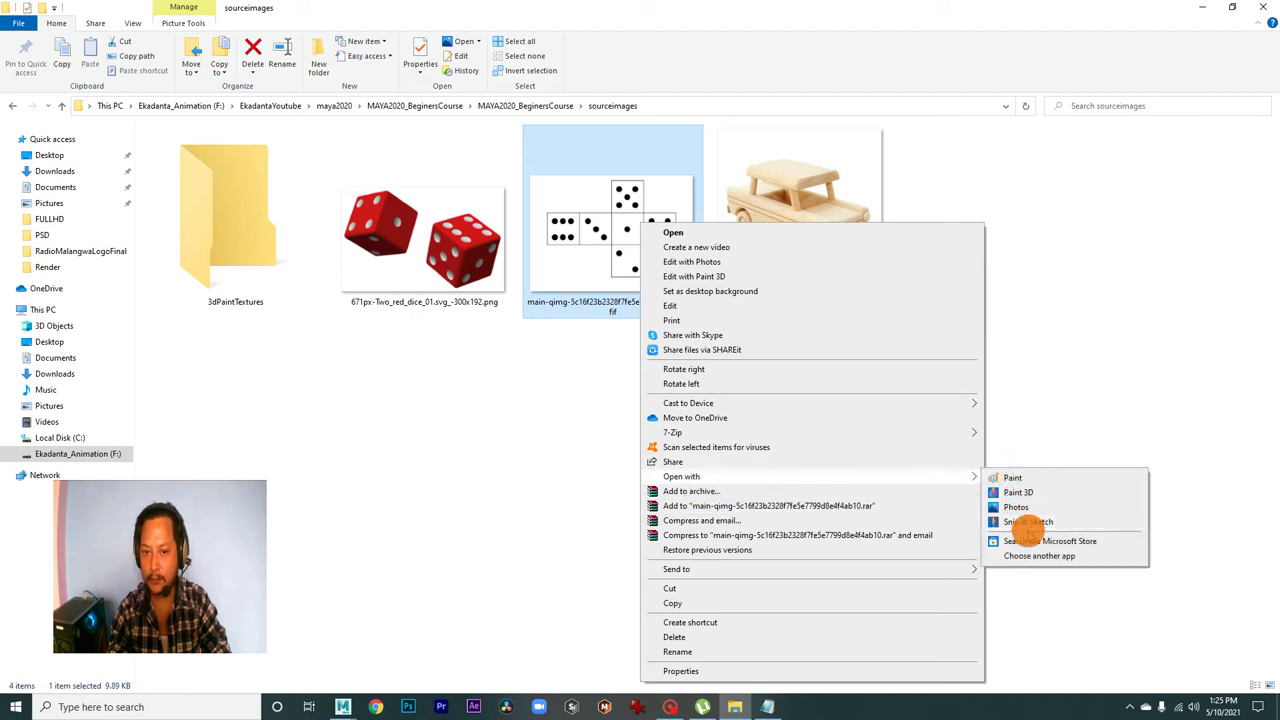
left_click(675, 233)
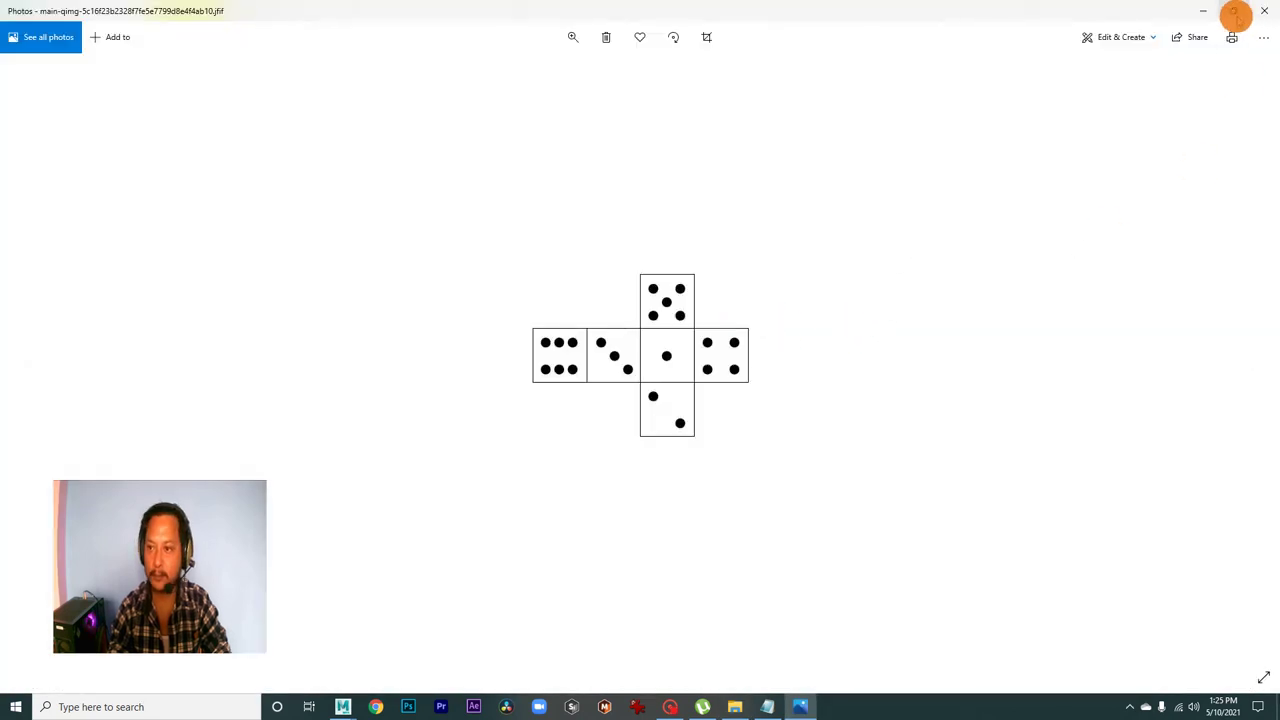
left_click(1234, 11)
left_click(1077, 66)
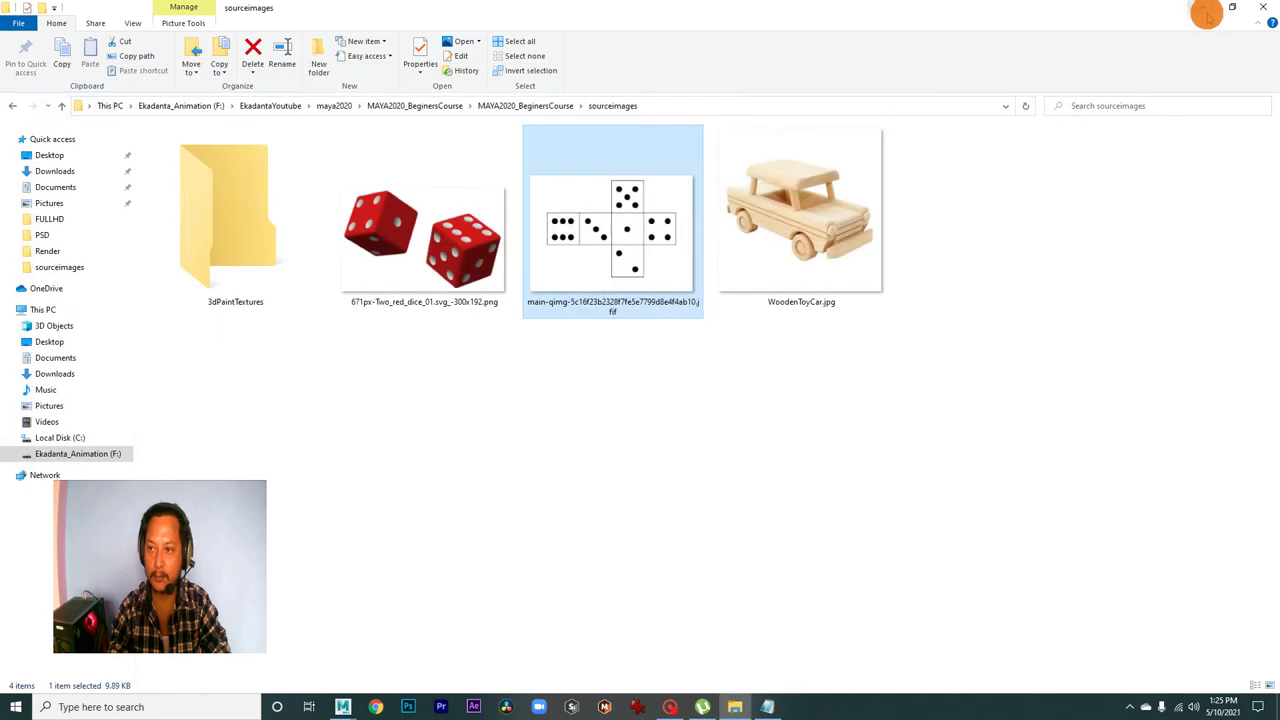
left_click(1206, 14)
- Launch IrfanView via Start search and drag the dice-net jfif into it, accepting the .jpg rename
key("super")
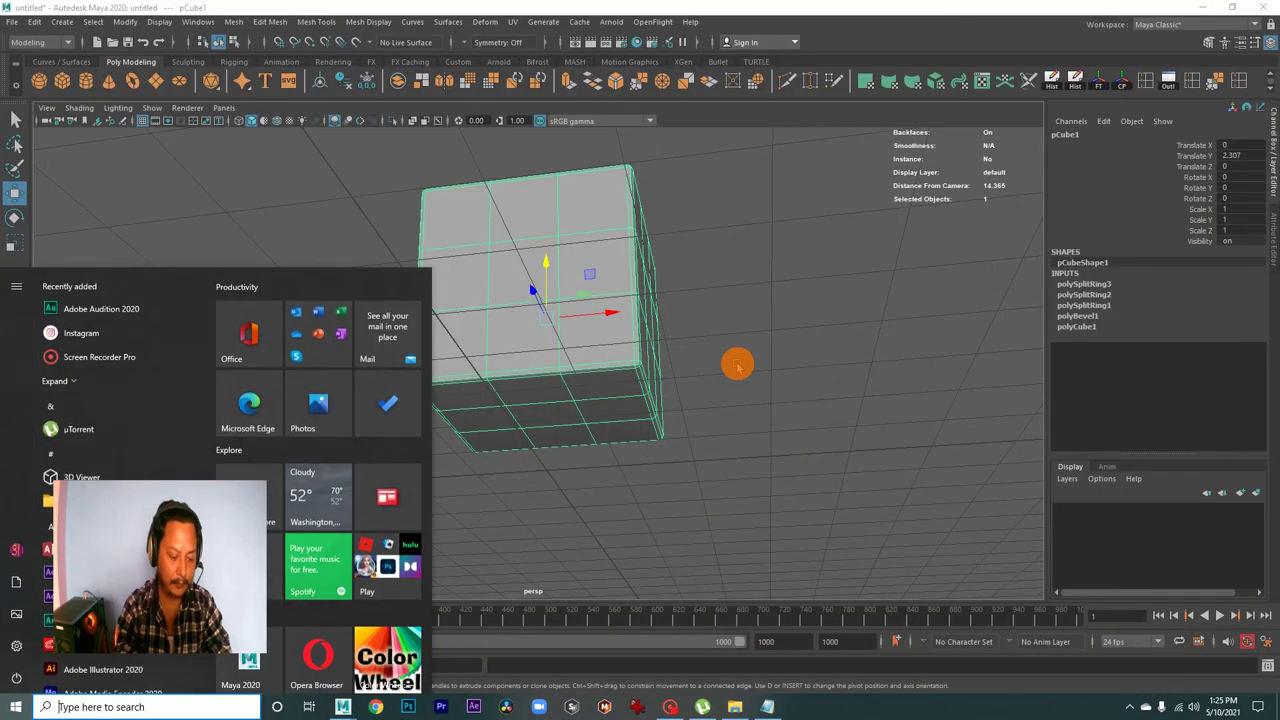
type("irfa")
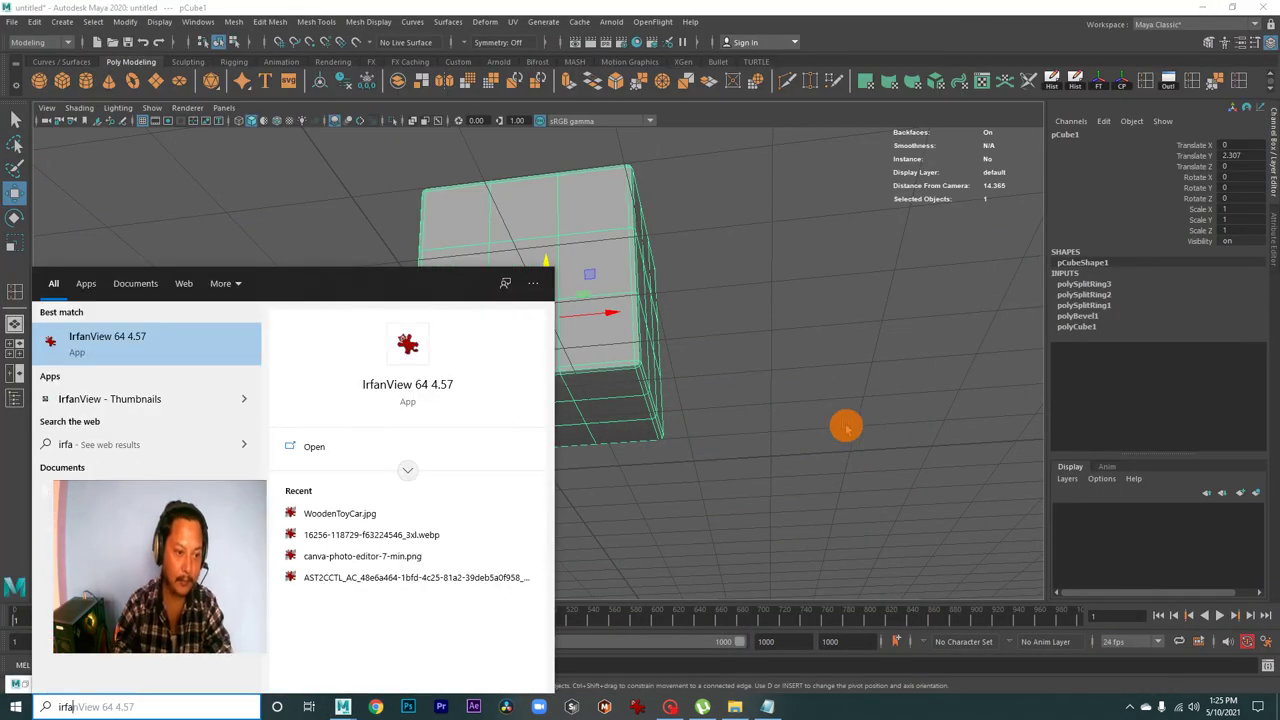
left_click(130, 338)
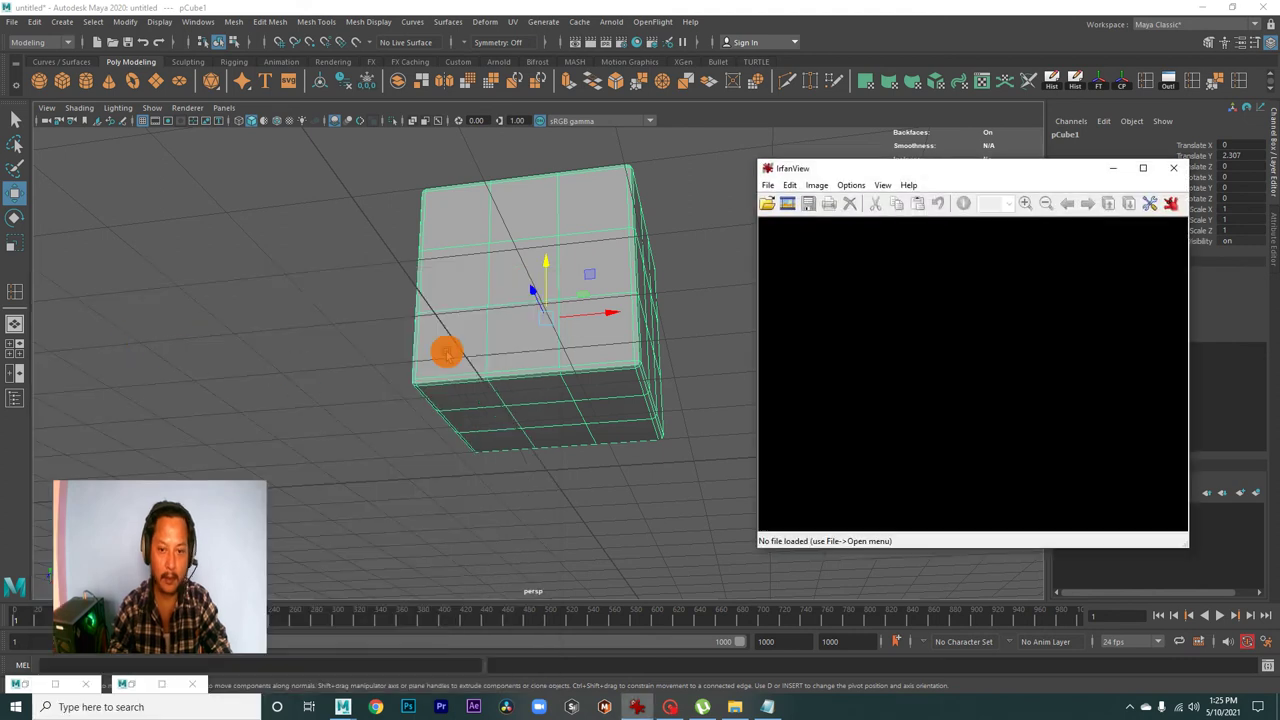
left_click(768, 185)
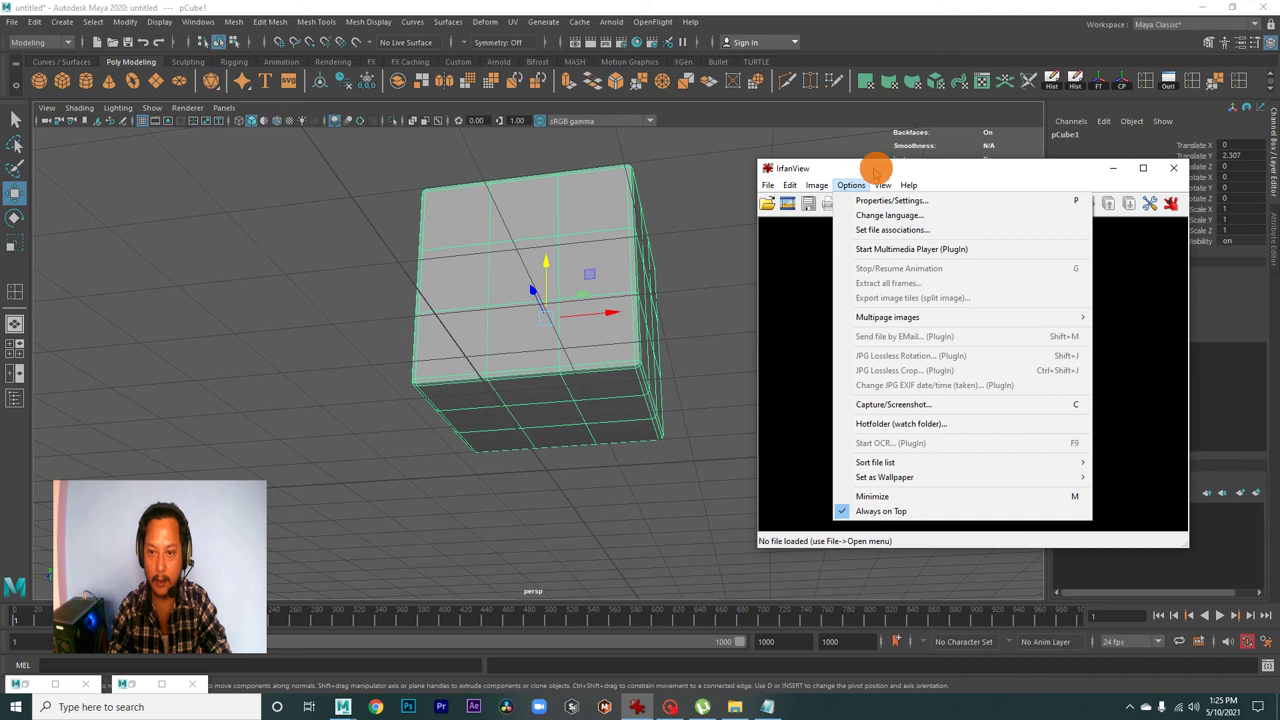
left_click(899, 172)
left_click(734, 707)
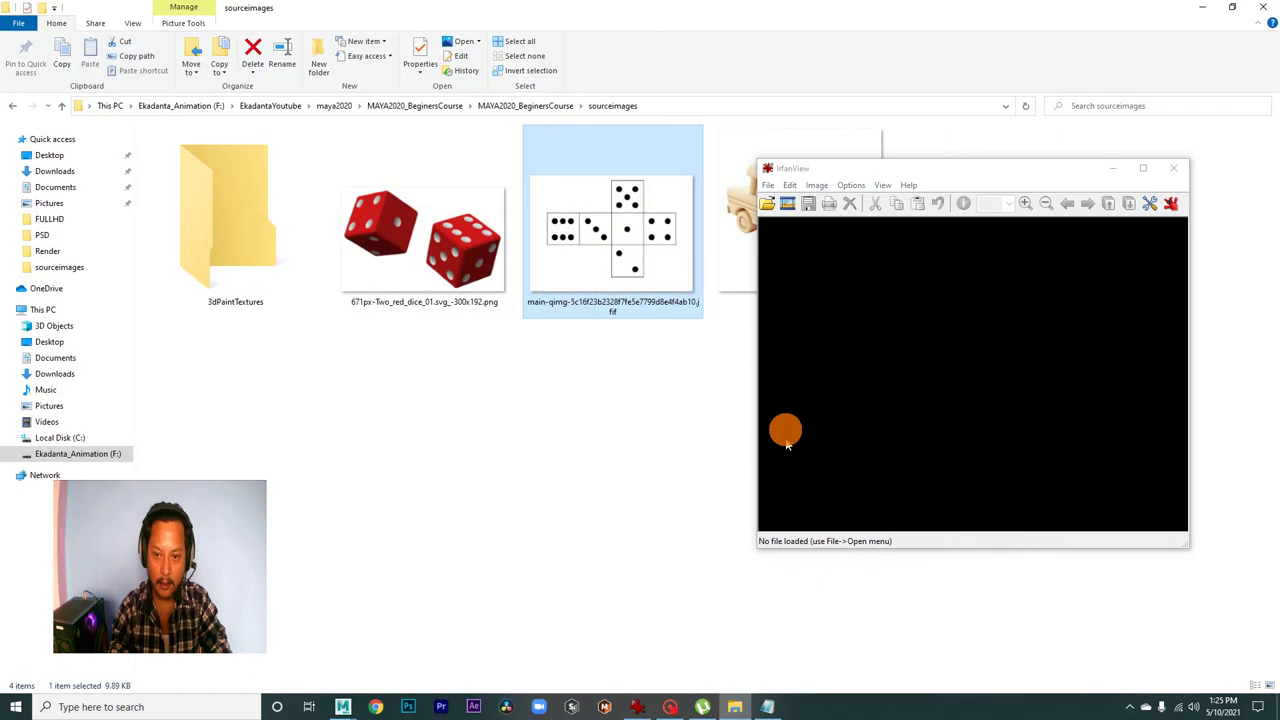
left_click_drag(831, 367, 832, 368)
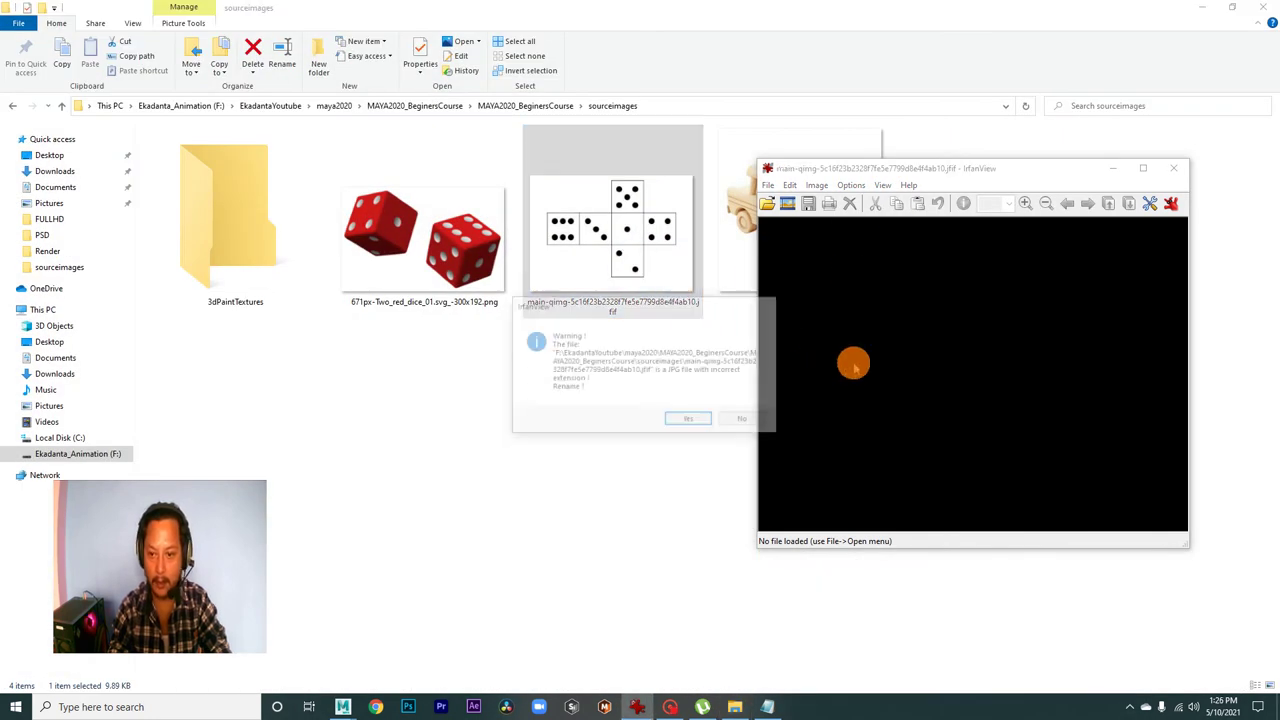
left_click(700, 421)
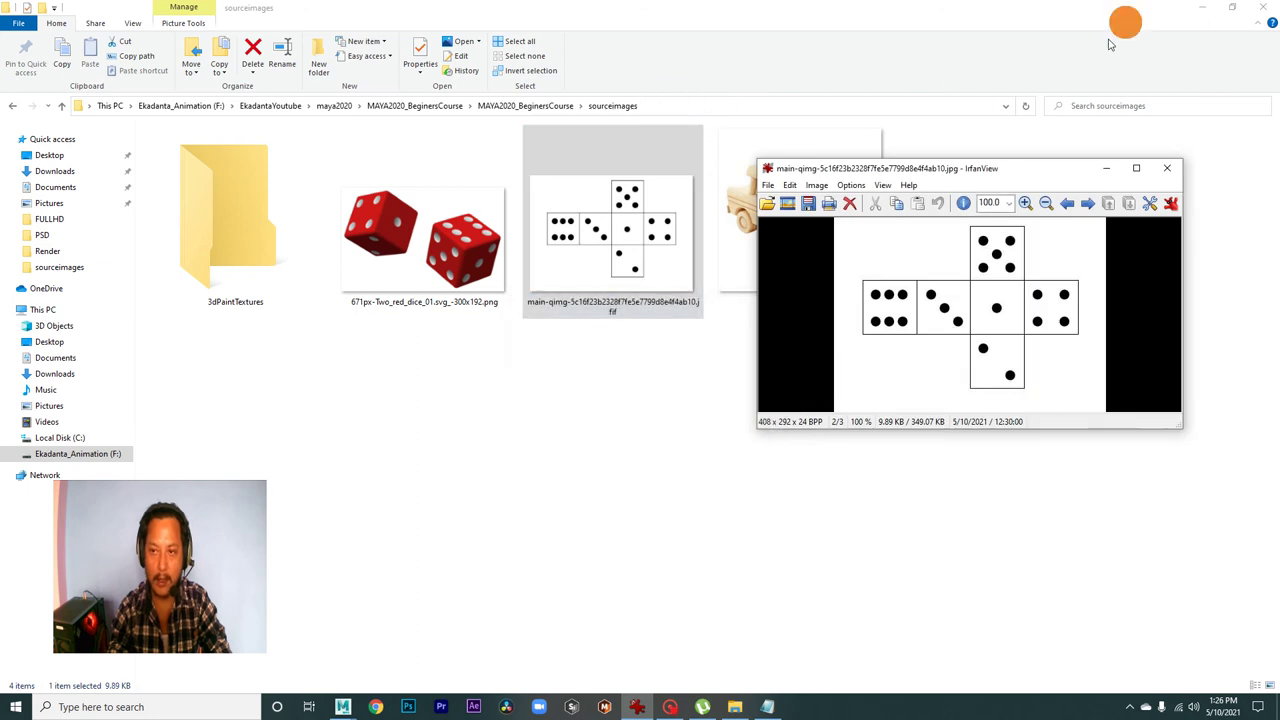
left_click(1201, 7)
- Move the IrfanView reference window to the top right and turn on Options > Always on Top
left_click_drag(1054, 176, 1099, 117)
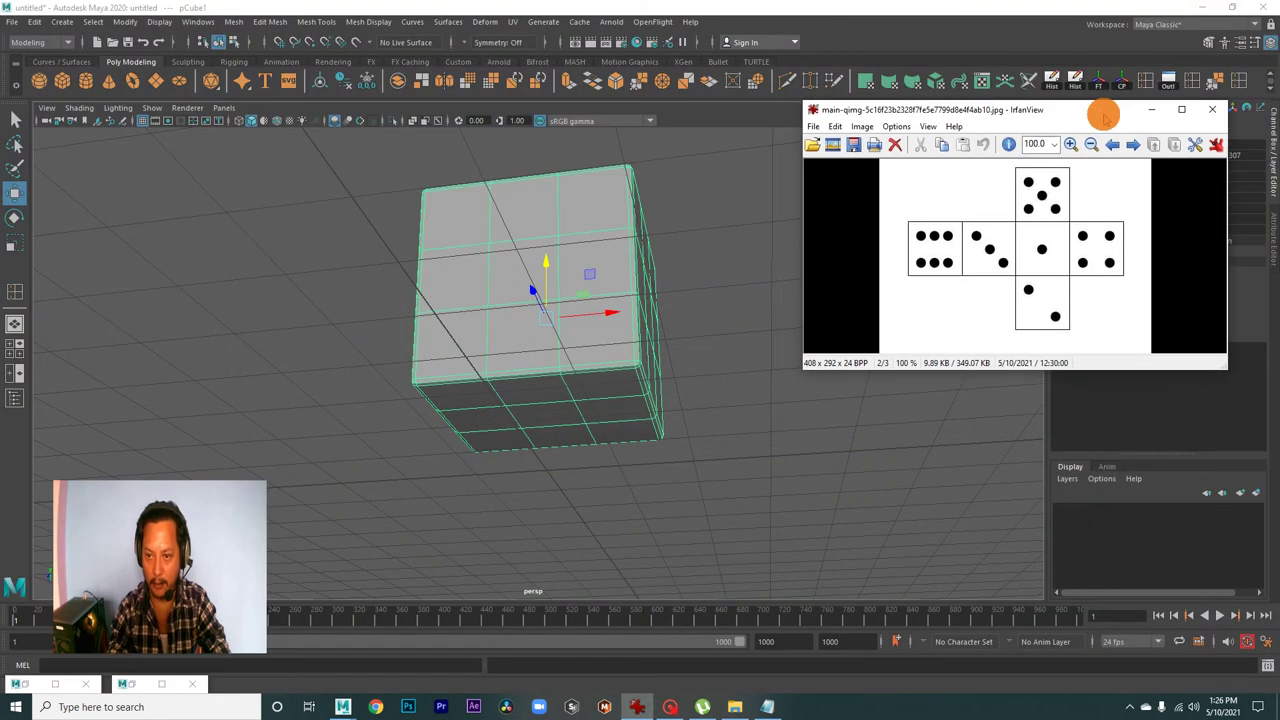
left_click(894, 126)
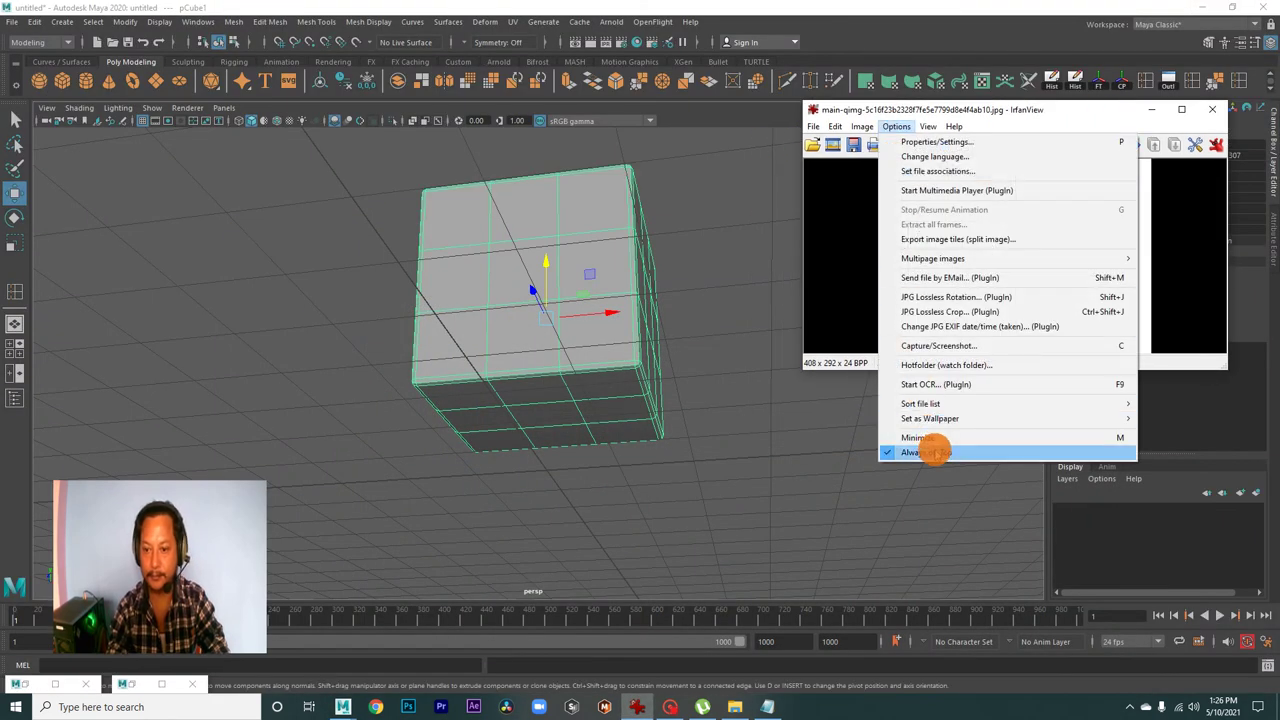
left_click(926, 452)
left_click(896, 126)
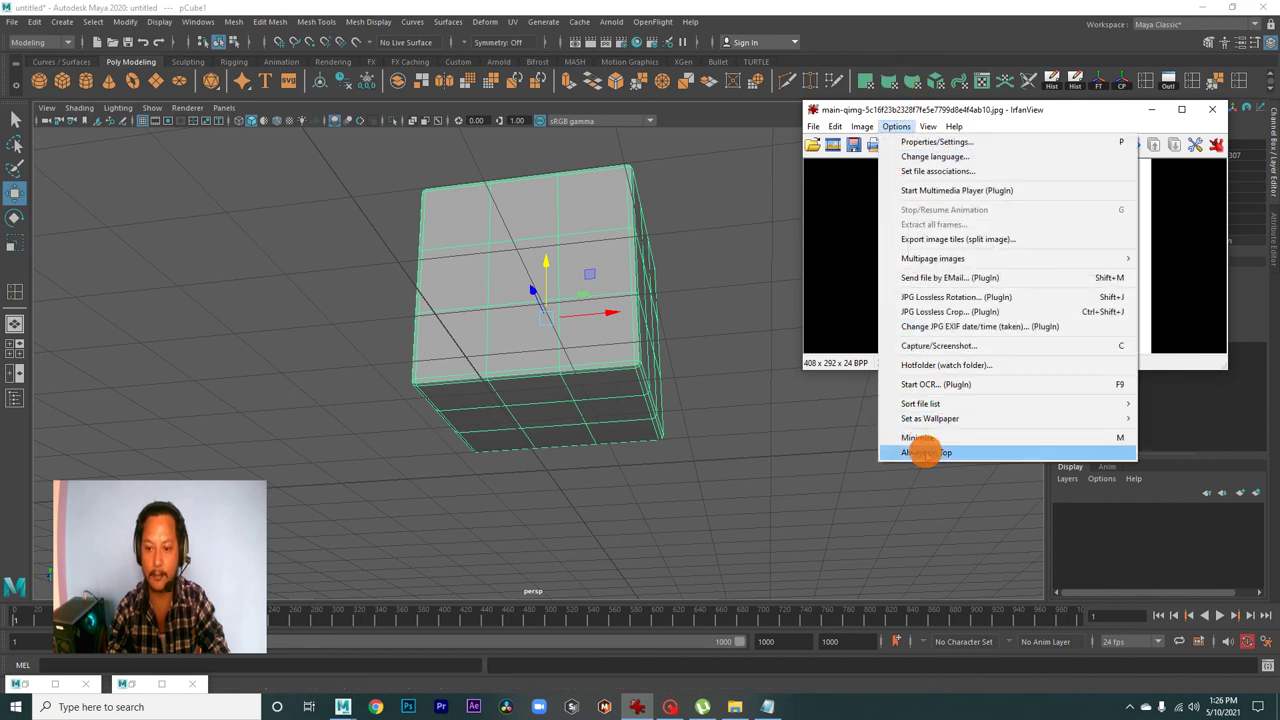
left_click(922, 452)
left_click_drag(1071, 108, 1066, 92)
mouse_move(615, 349)
left_mouse_down("alt")
mouse_move(617, 400)
mouse_move(680, 414)
mouse_move(629, 363)
mouse_move(641, 320)
mouse_move(529, 343)
mouse_move(431, 263)
mouse_move(449, 371)
mouse_move(563, 358)
mouse_move(529, 371)
mouse_move(503, 354)
mouse_move(563, 391)
mouse_move(581, 252)
left_mouse_up("alt")
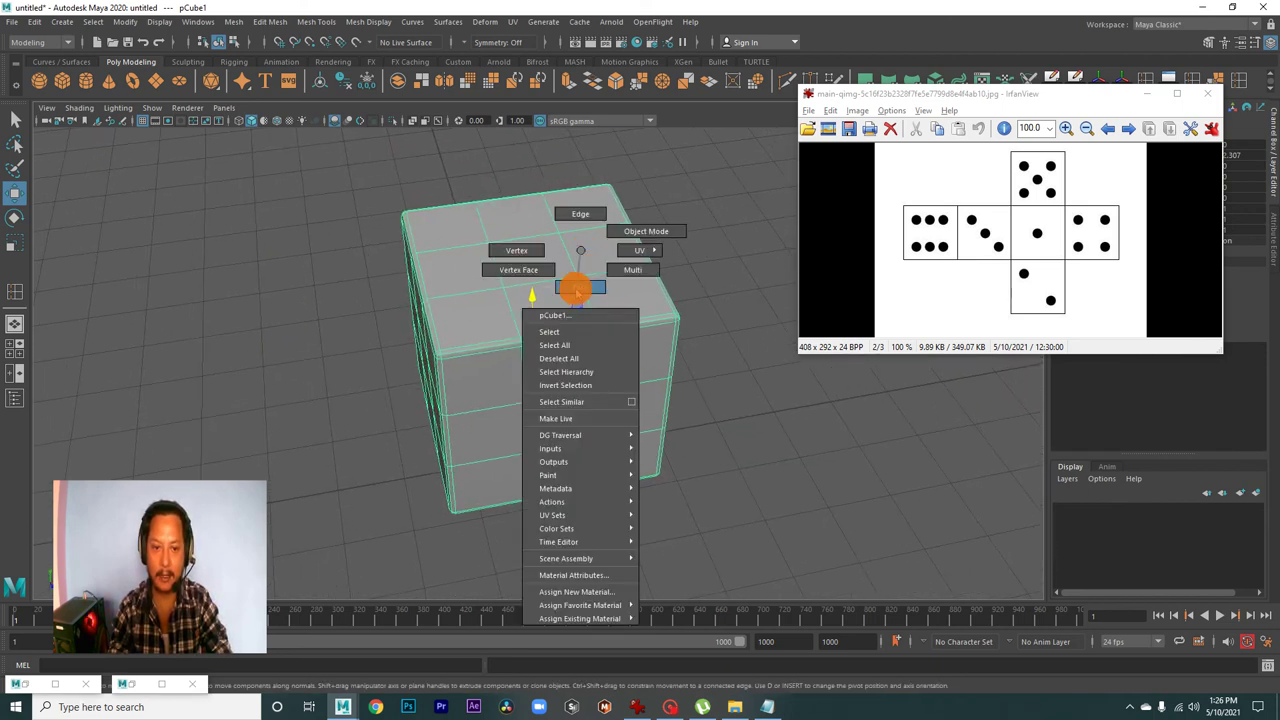
- In face mode, select the pip faces on the cube's top side, starting with the centre face
right_click_drag(581, 252, 523, 251)
left_click(523, 251)
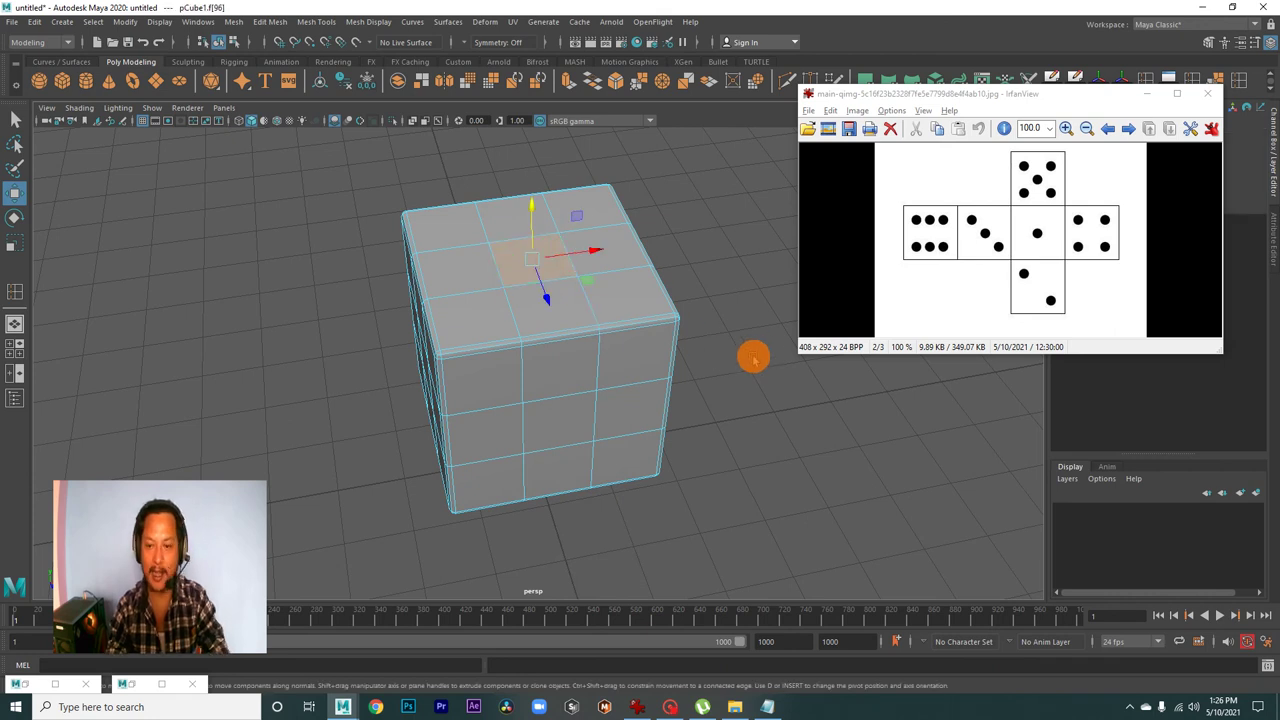
mouse_move(736, 407)
left_mouse_down("alt")
mouse_move(680, 383)
mouse_move(700, 391)
mouse_move(669, 403)
mouse_move(665, 305)
left_mouse_up("alt")
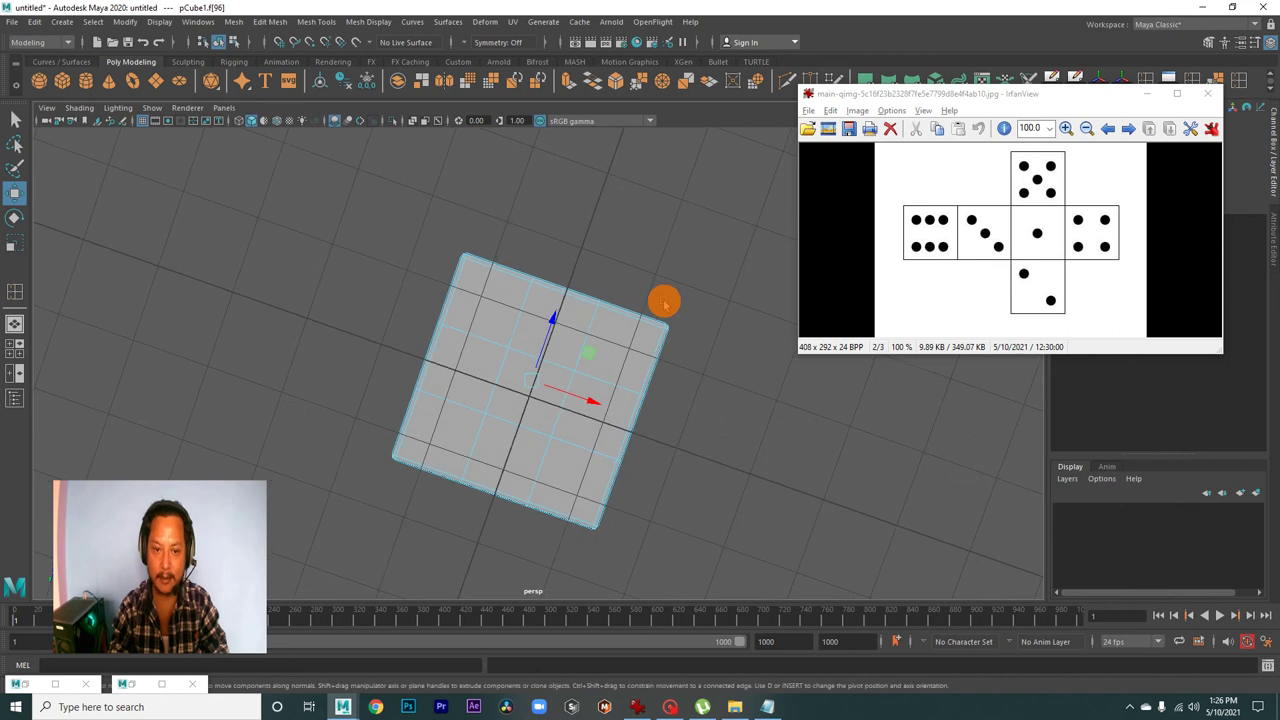
left_click(476, 297)
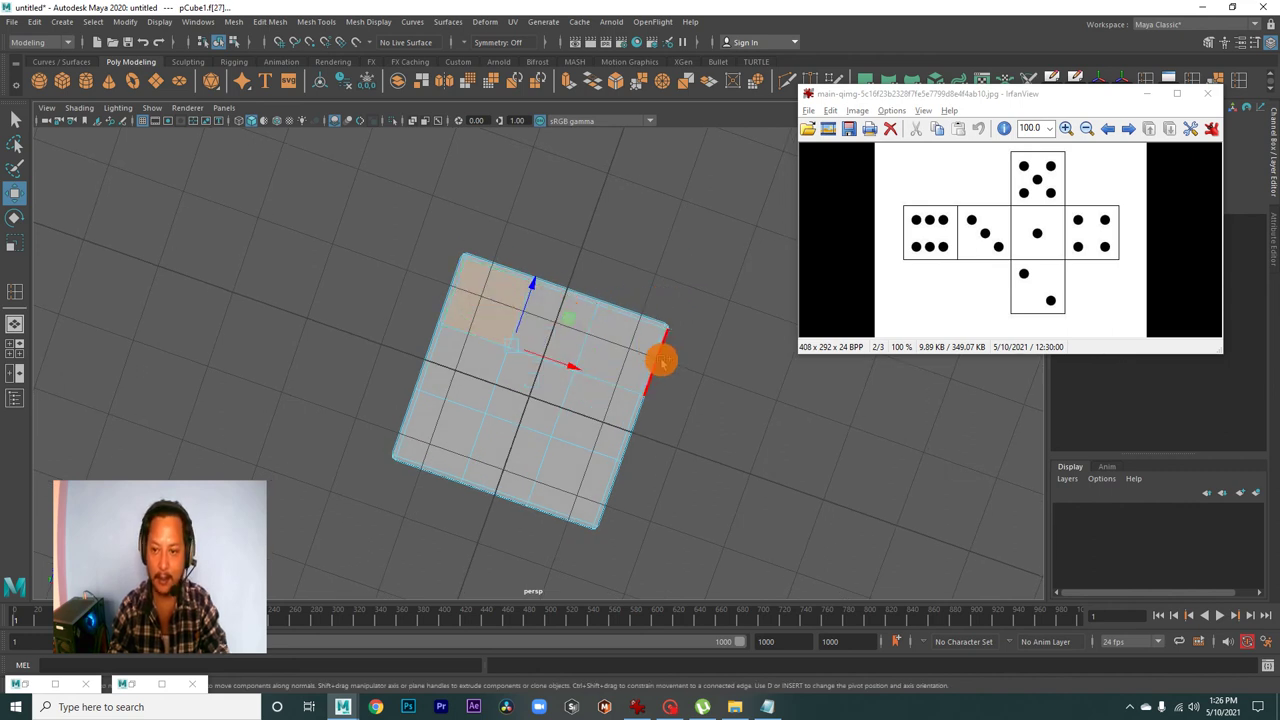
mouse_move(571, 357)
left_mouse_down("alt")
mouse_move(549, 529)
mouse_move(563, 374)
mouse_move(455, 401)
left_mouse_up("alt")
left_click(491, 451, "shift")
left_click(603, 337, "shift")
left_click(603, 423, "shift")
- Add the front side's four corner faces and centre face for five pips
mouse_move(596, 479)
left_mouse_down("alt")
mouse_move(700, 437)
mouse_move(646, 449)
mouse_move(633, 412)
mouse_move(446, 394)
mouse_move(498, 413)
mouse_move(594, 363)
left_mouse_up("alt")
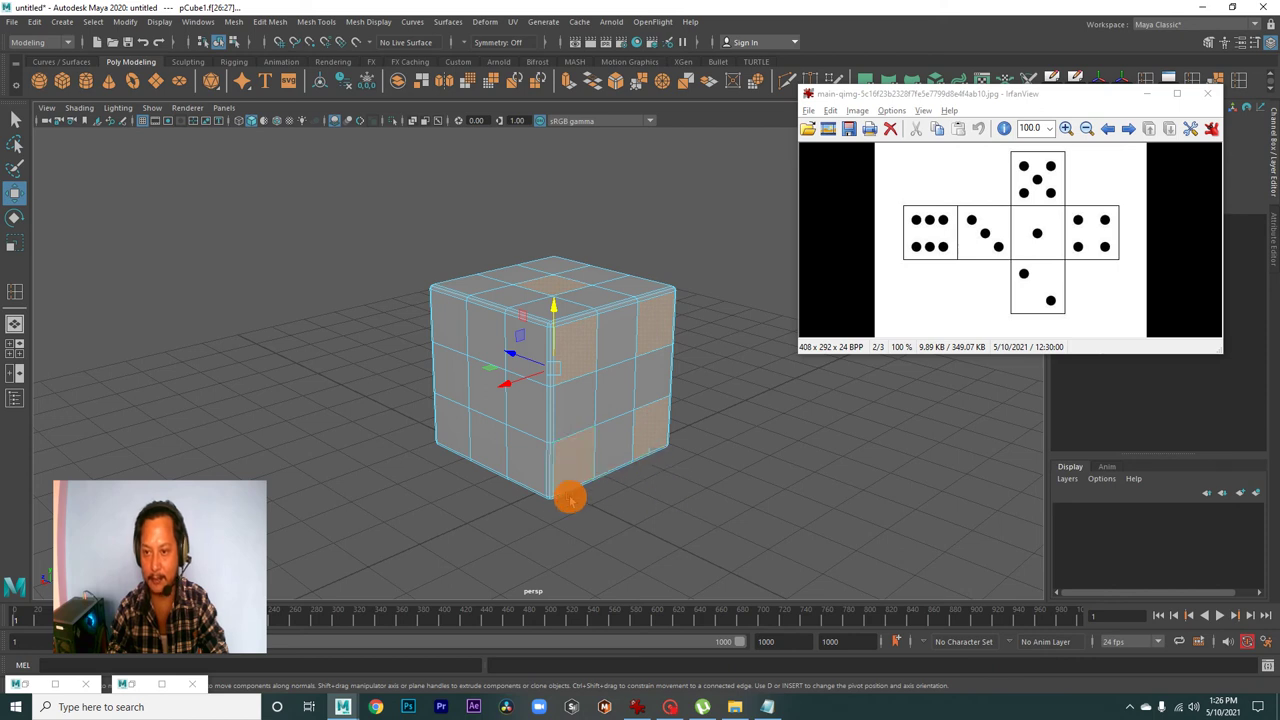
mouse_move(546, 492)
left_mouse_down("alt")
mouse_move(574, 486)
mouse_move(534, 457)
mouse_move(638, 463)
mouse_move(608, 394)
mouse_move(617, 434)
mouse_move(646, 437)
mouse_move(482, 316)
left_mouse_up("alt")
left_click(482, 316)
mouse_move(580, 416)
left_mouse_down("alt")
mouse_move(654, 434)
mouse_move(643, 363)
mouse_move(563, 486)
left_mouse_up("alt")
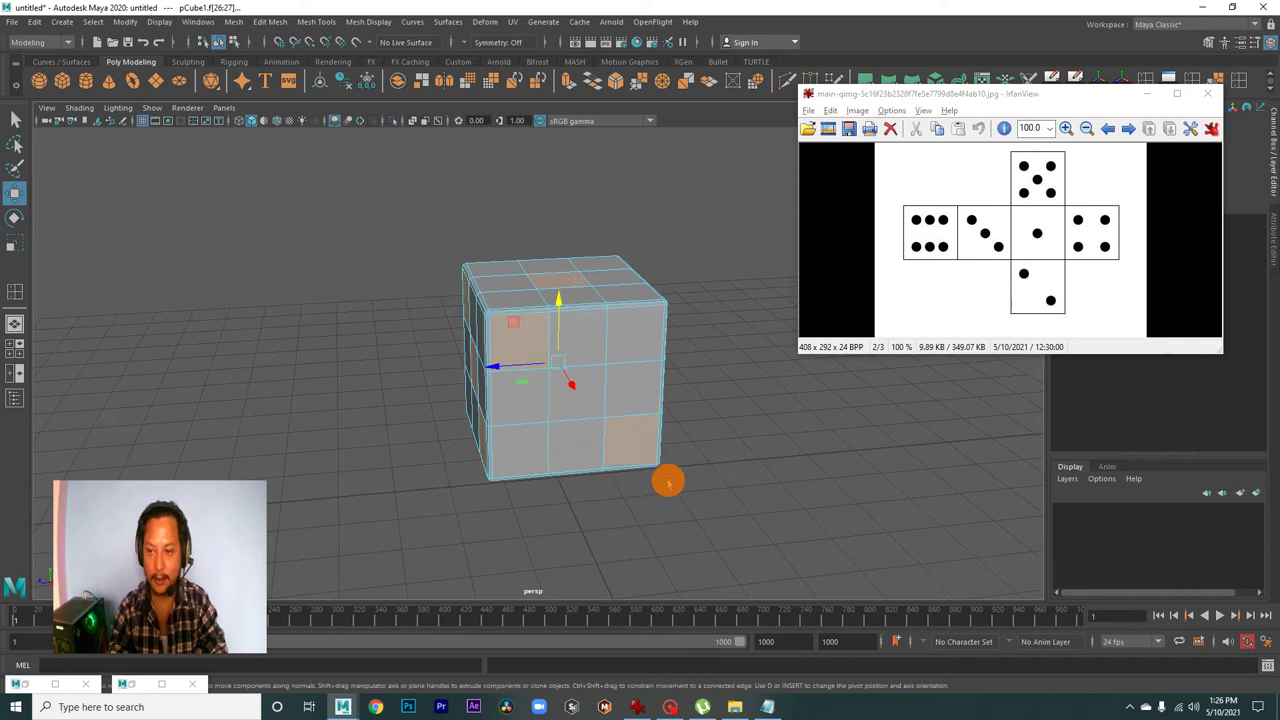
mouse_move(679, 483)
left_mouse_down("alt")
mouse_move(606, 460)
mouse_move(611, 451)
mouse_move(466, 380)
left_mouse_up("alt")
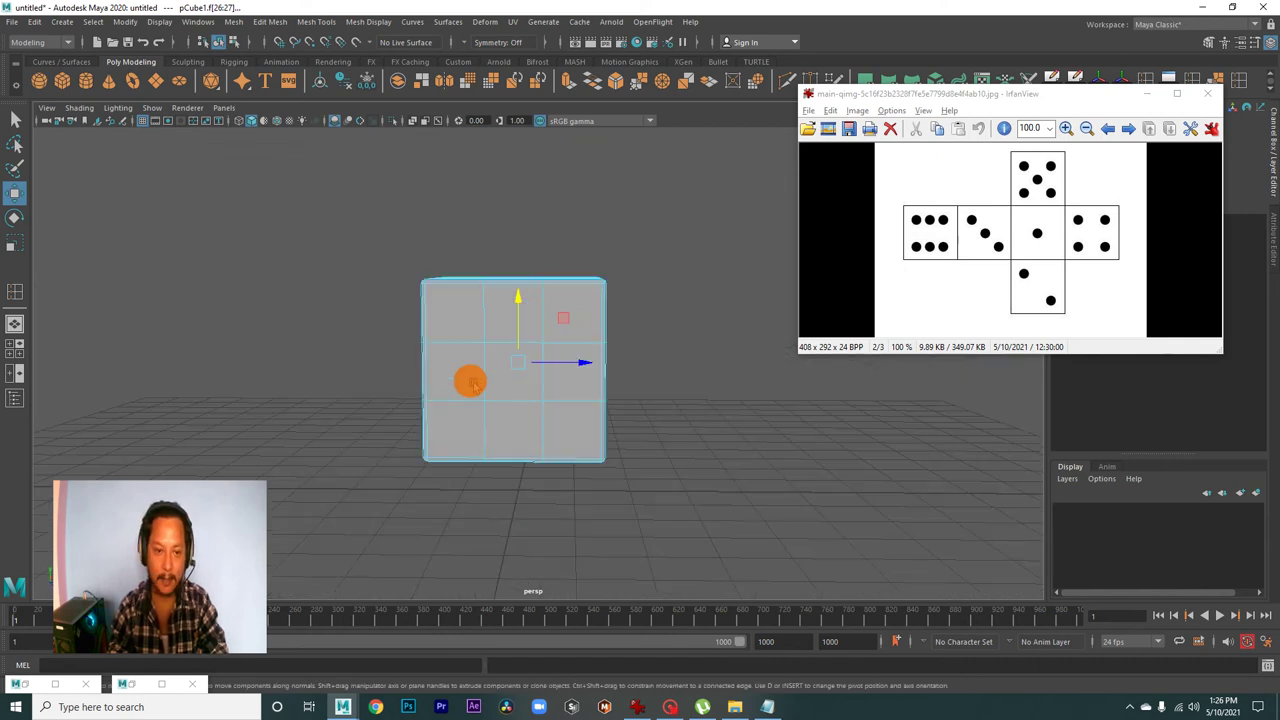
mouse_move(444, 311)
left_mouse_down()
mouse_move(545, 320)
mouse_move(605, 355)
left_mouse_up()
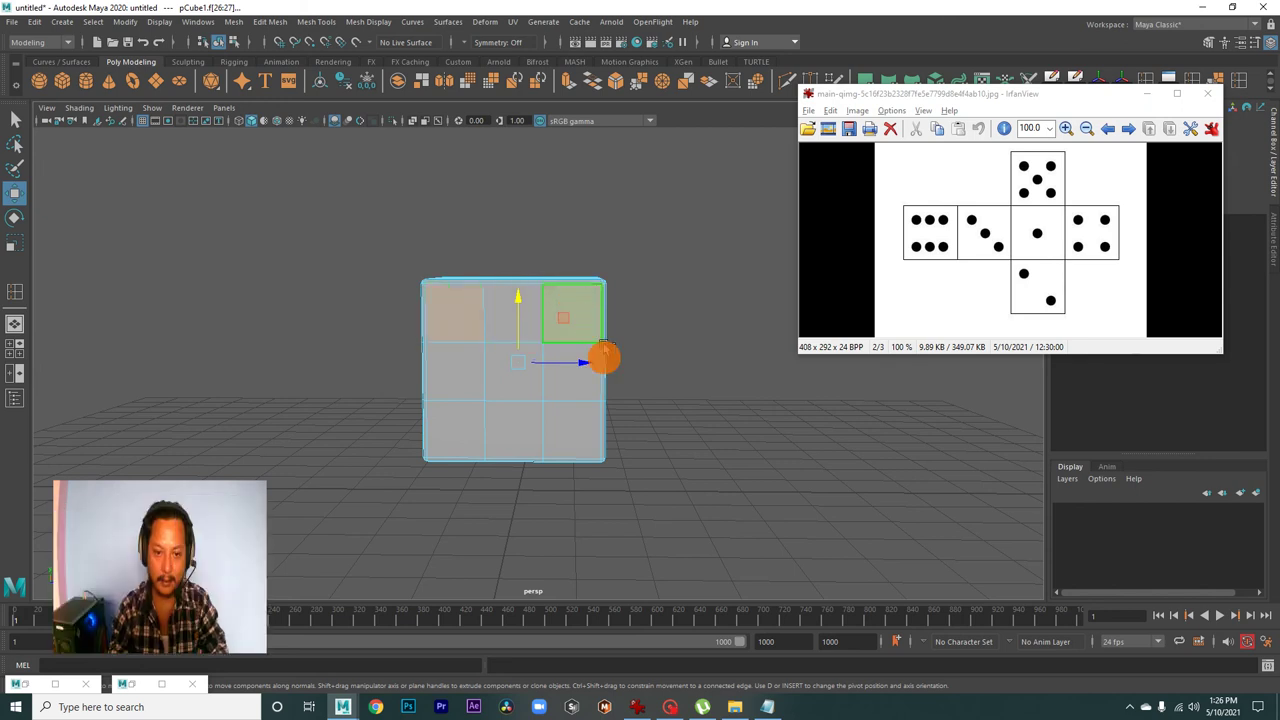
mouse_move(575, 428)
left_mouse_down()
mouse_move(457, 428)
mouse_move(500, 388)
left_mouse_up()
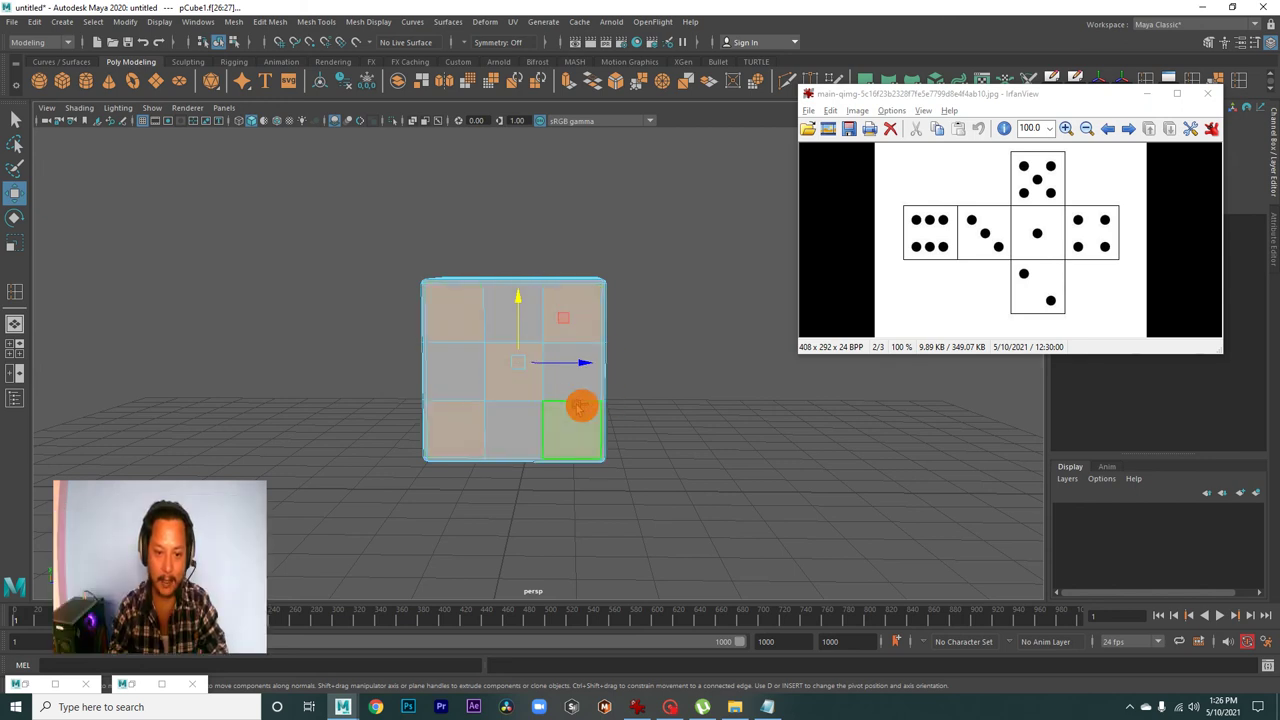
mouse_move(646, 380)
left_mouse_down("alt")
mouse_move(528, 443)
mouse_move(461, 408)
left_mouse_up("alt")
mouse_move(514, 362)
left_mouse_down("alt")
mouse_move(392, 381)
mouse_move(485, 351)
left_mouse_up("alt")
mouse_move(346, 387)
left_mouse_down("alt")
mouse_move(526, 434)
mouse_move(446, 409)
mouse_move(454, 429)
mouse_move(549, 445)
mouse_move(434, 463)
mouse_move(523, 349)
mouse_move(660, 411)
mouse_move(1108, 104)
left_mouse_up("alt")
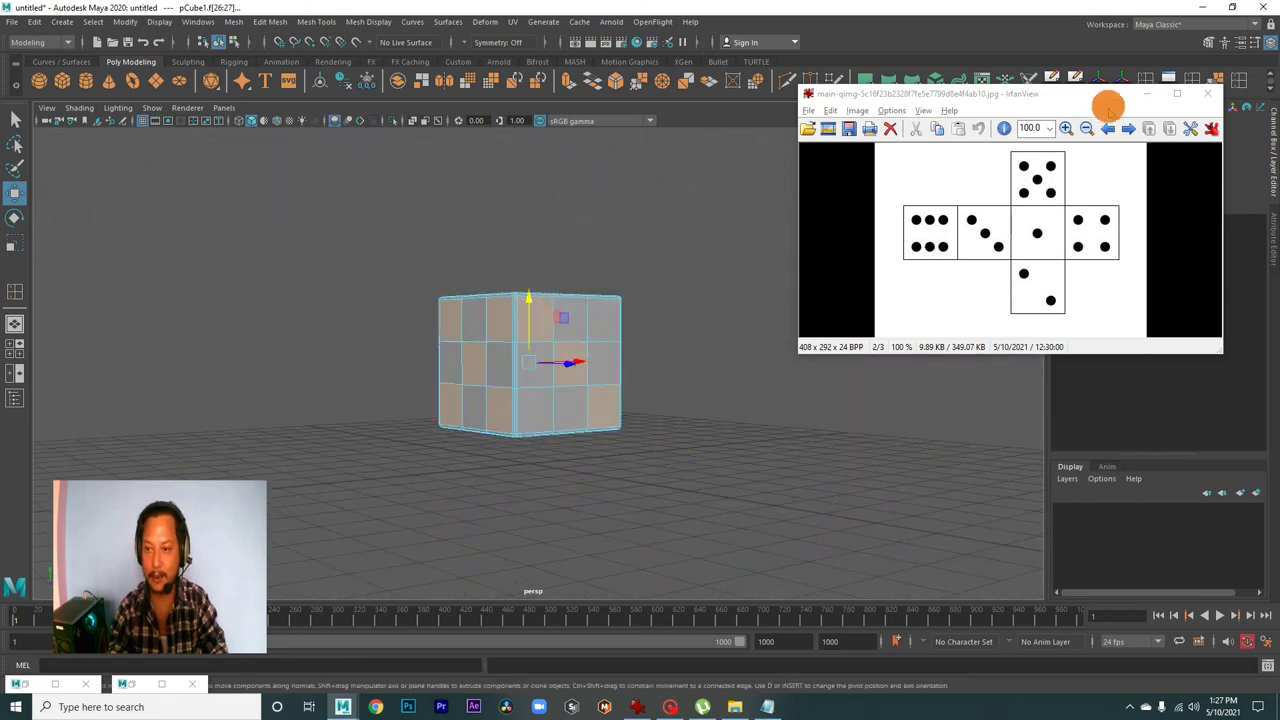
- Minimize the IrfanView reference and extrude the selected pip faces
left_click(1148, 93)
mouse_move(1023, 294)
left_mouse_down("alt")
mouse_move(766, 326)
mouse_move(735, 367)
left_mouse_up("alt")
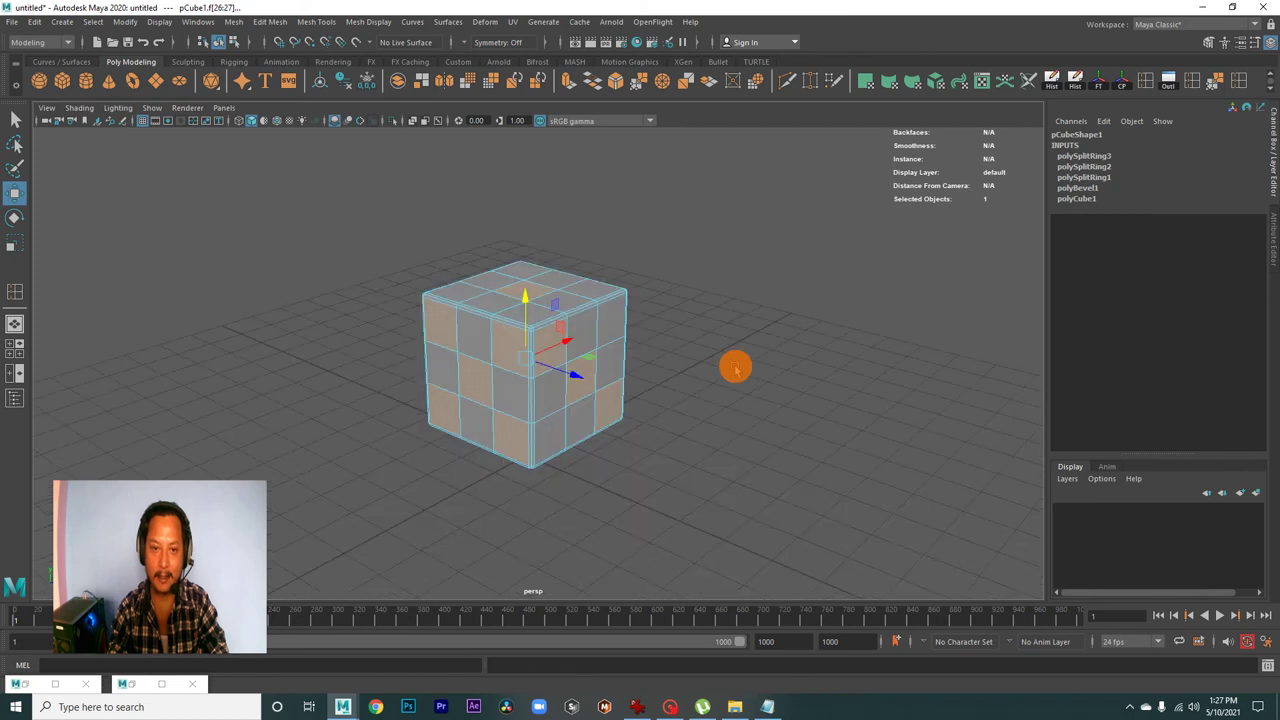
left_click(568, 80)
mouse_move(812, 325)
left_mouse_down("alt")
mouse_move(846, 360)
mouse_move(689, 366)
mouse_move(762, 377)
mouse_move(743, 320)
mouse_move(740, 340)
mouse_move(908, 323)
left_mouse_up("alt")
mouse_move(803, 357)
left_mouse_down("alt")
mouse_move(802, 331)
mouse_move(812, 340)
mouse_move(875, 318)
left_mouse_up("alt")
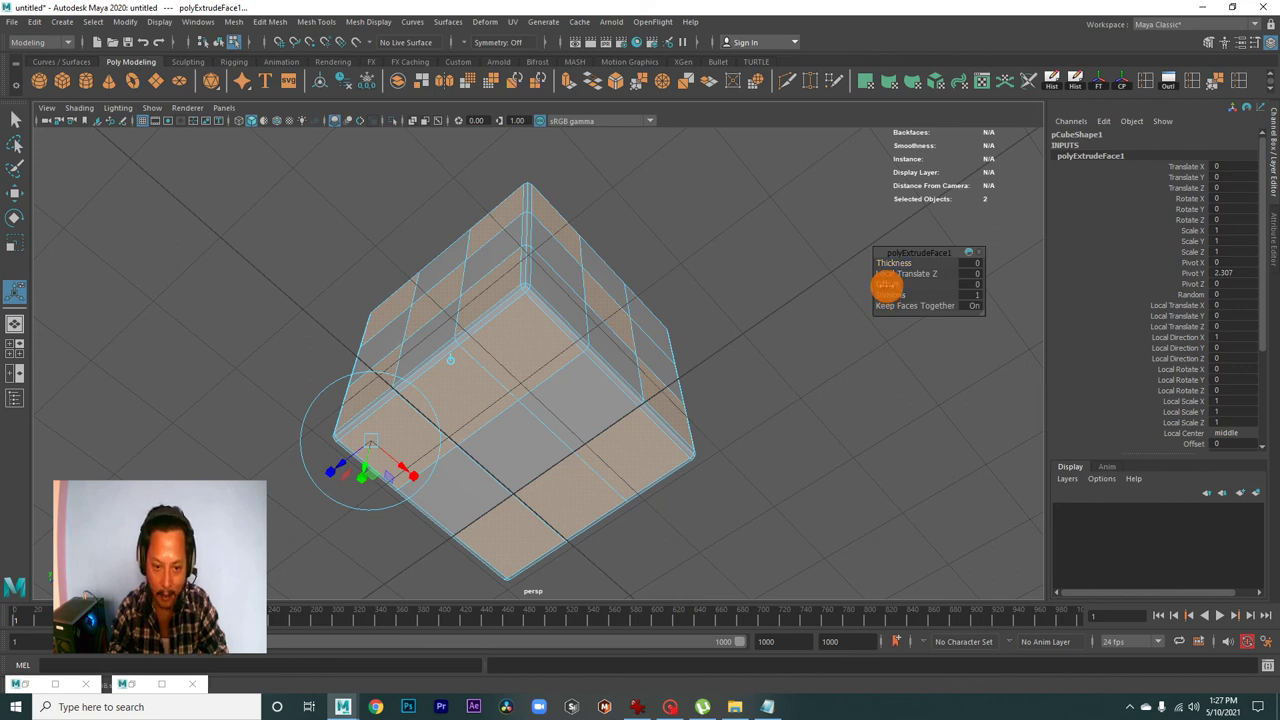
- Try extrude offsets of 0.2, 0.15, 0.12 and 0.01, settling on 0.1 for the inset border
left_click_drag(887, 285, 885, 286)
left_click_drag(493, 363, 494, 351, "alt")
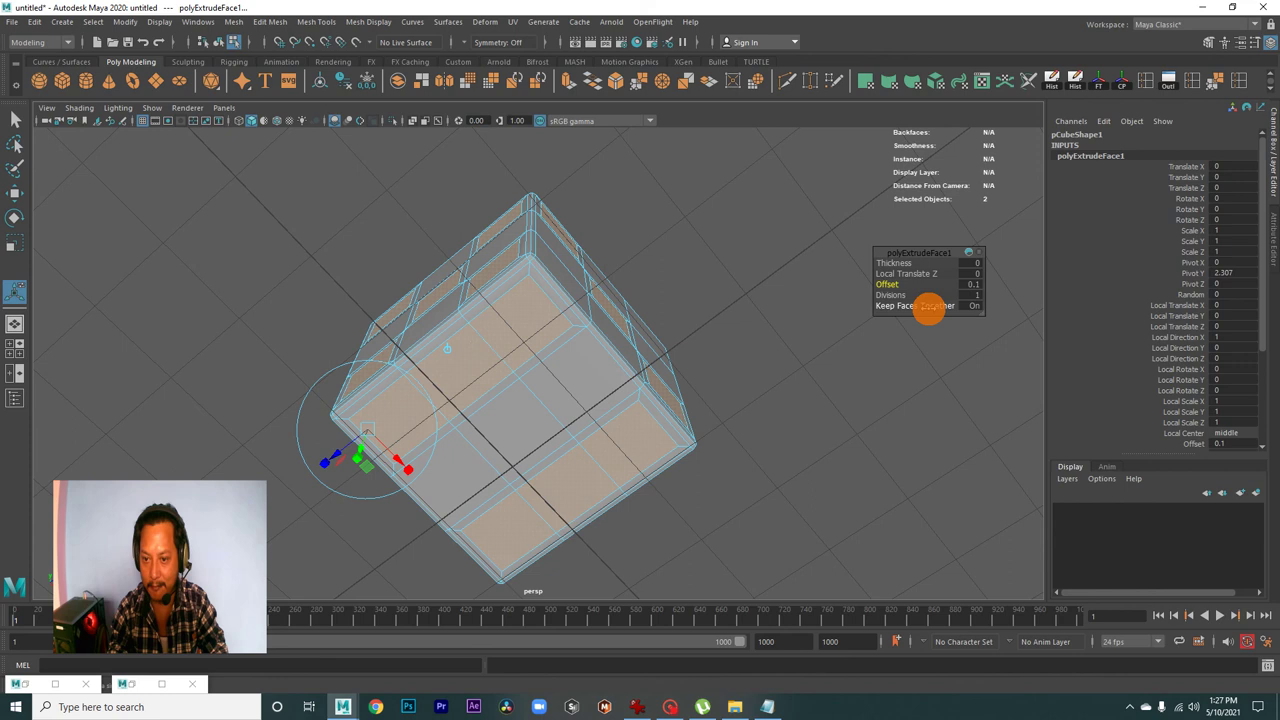
key("ctrl+z")
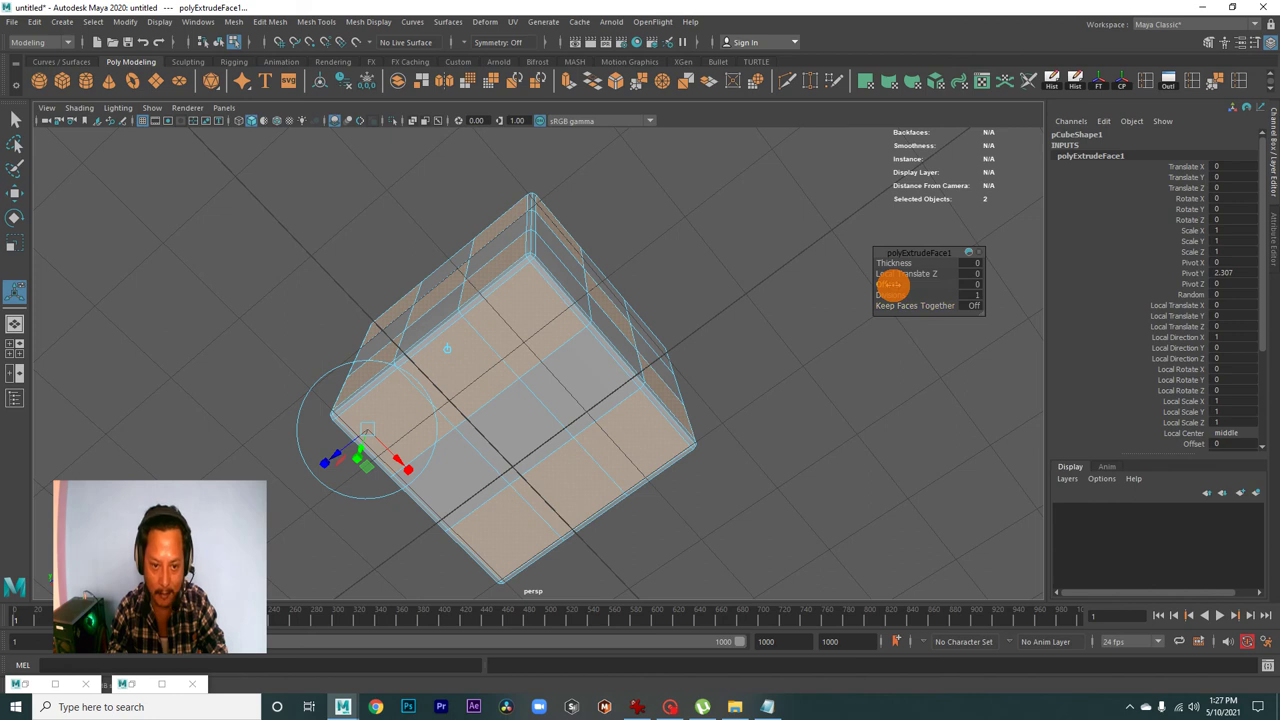
left_click_drag(890, 285, 892, 285)
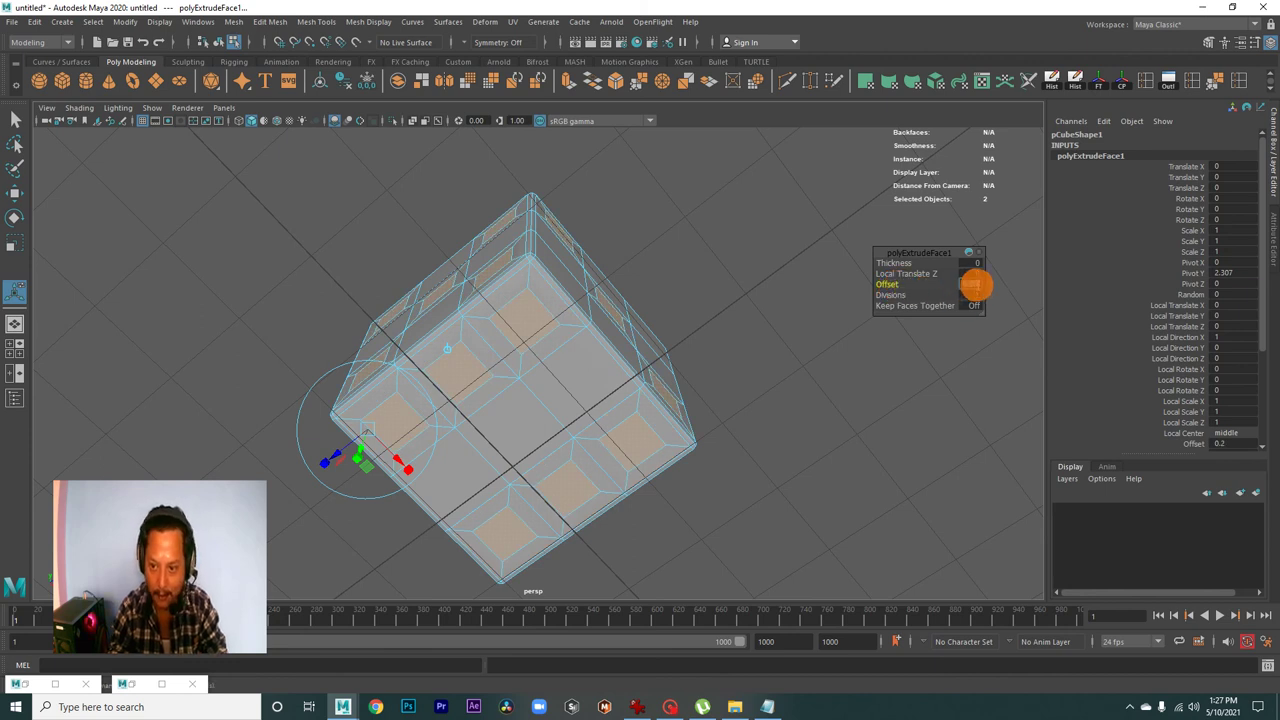
type("0.15")
key("Return")
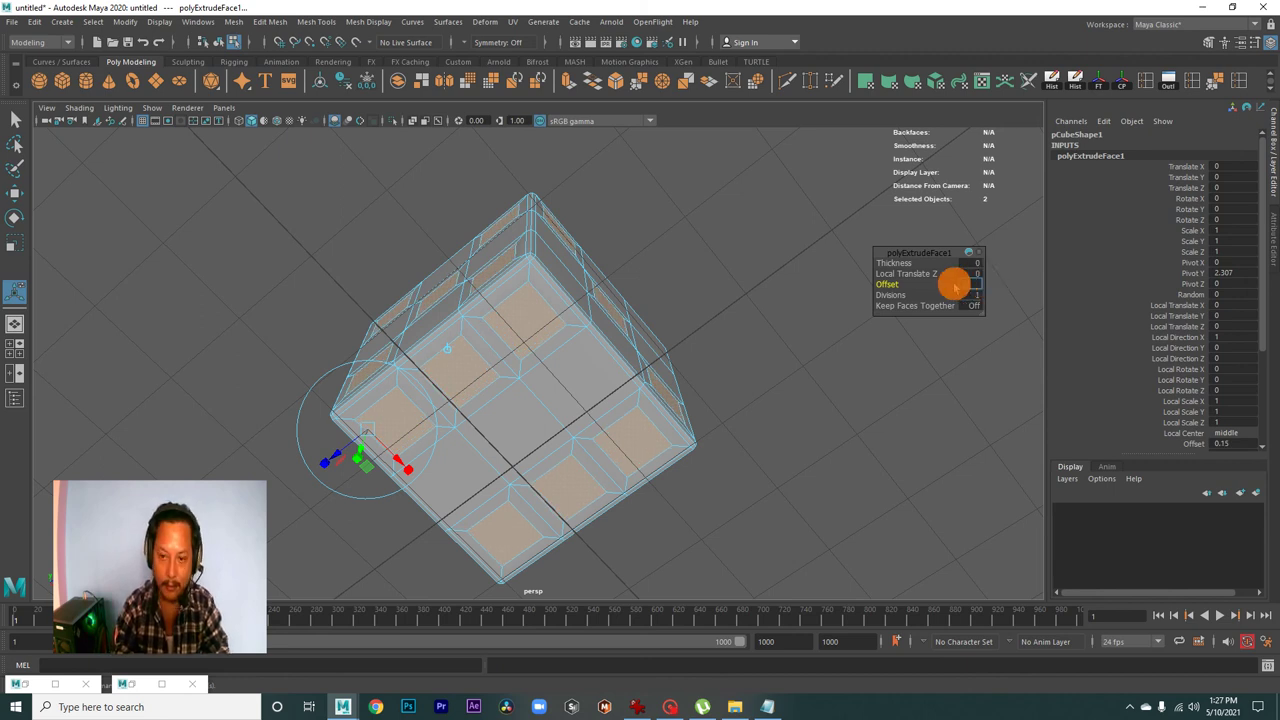
type("0.12")
key("Return")
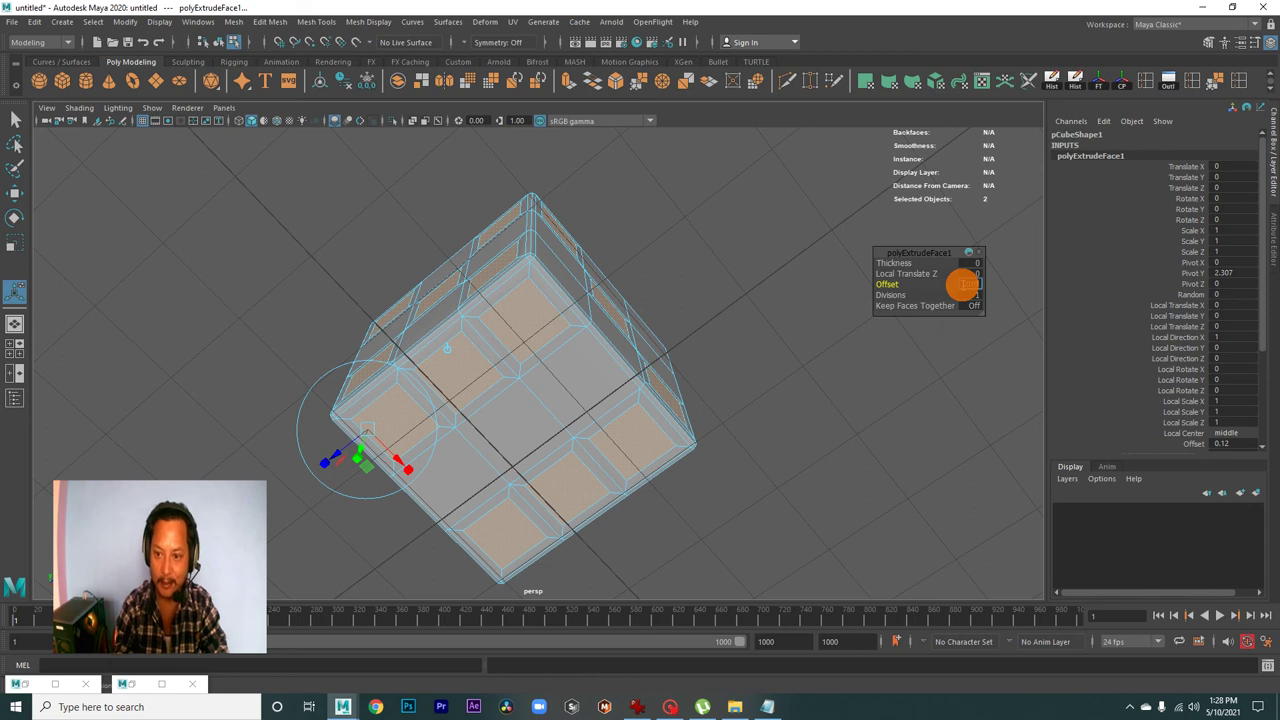
left_click_drag(962, 284, 958, 284)
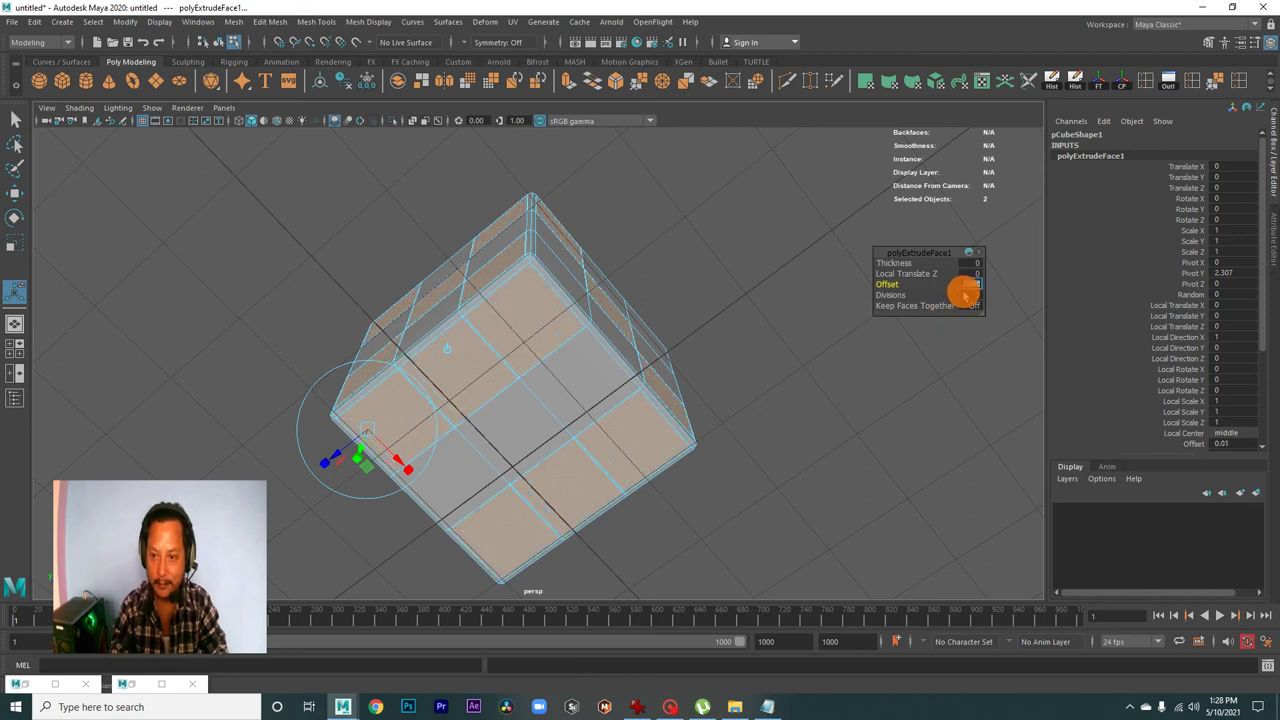
left_click_drag(972, 285, 969, 285)
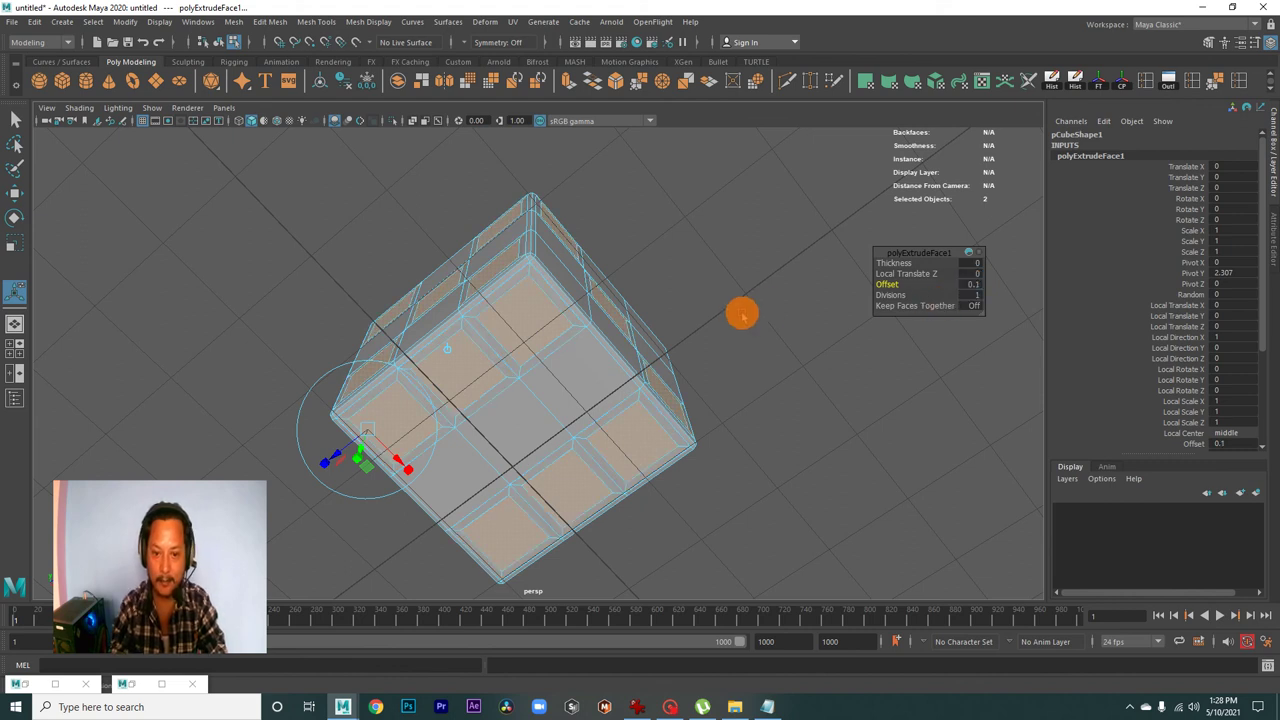
mouse_move(740, 310)
left_mouse_down("alt")
mouse_move(782, 398)
mouse_move(800, 357)
mouse_move(614, 191)
left_mouse_up("alt")
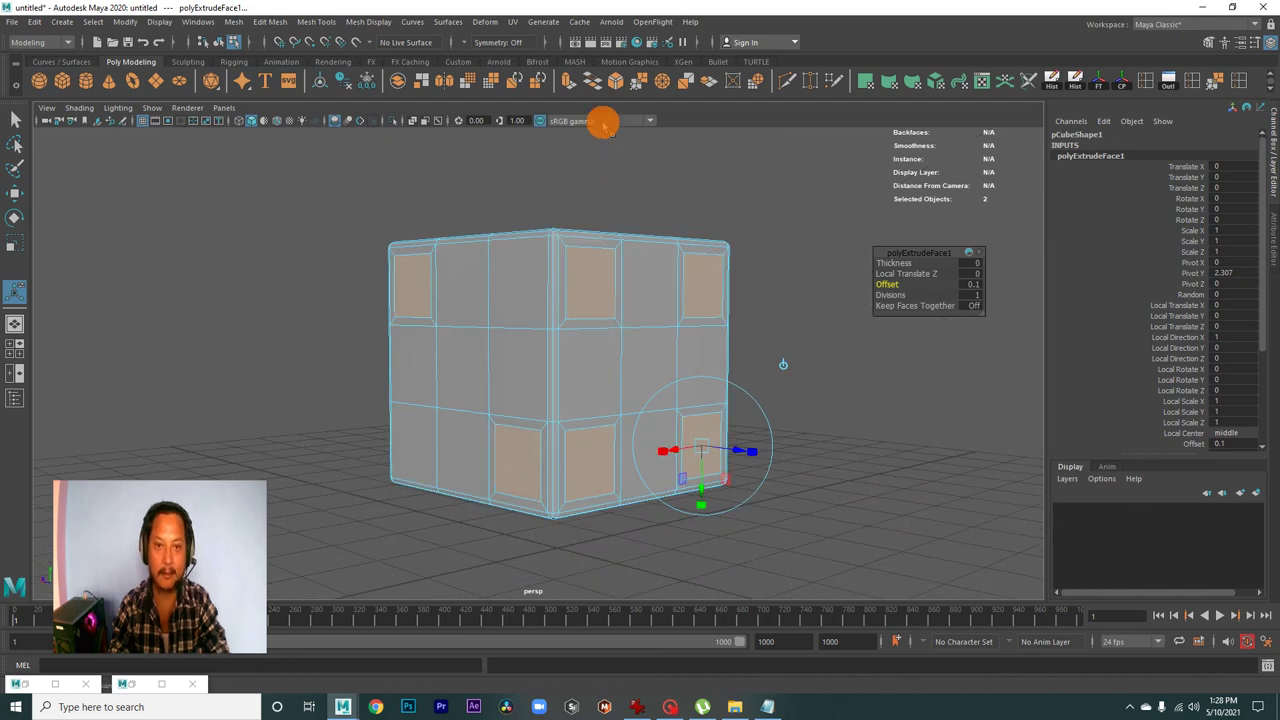
- Extrude the pip faces again, sink them about 0.142 into the cube, then deselect in object mode
left_click(567, 82)
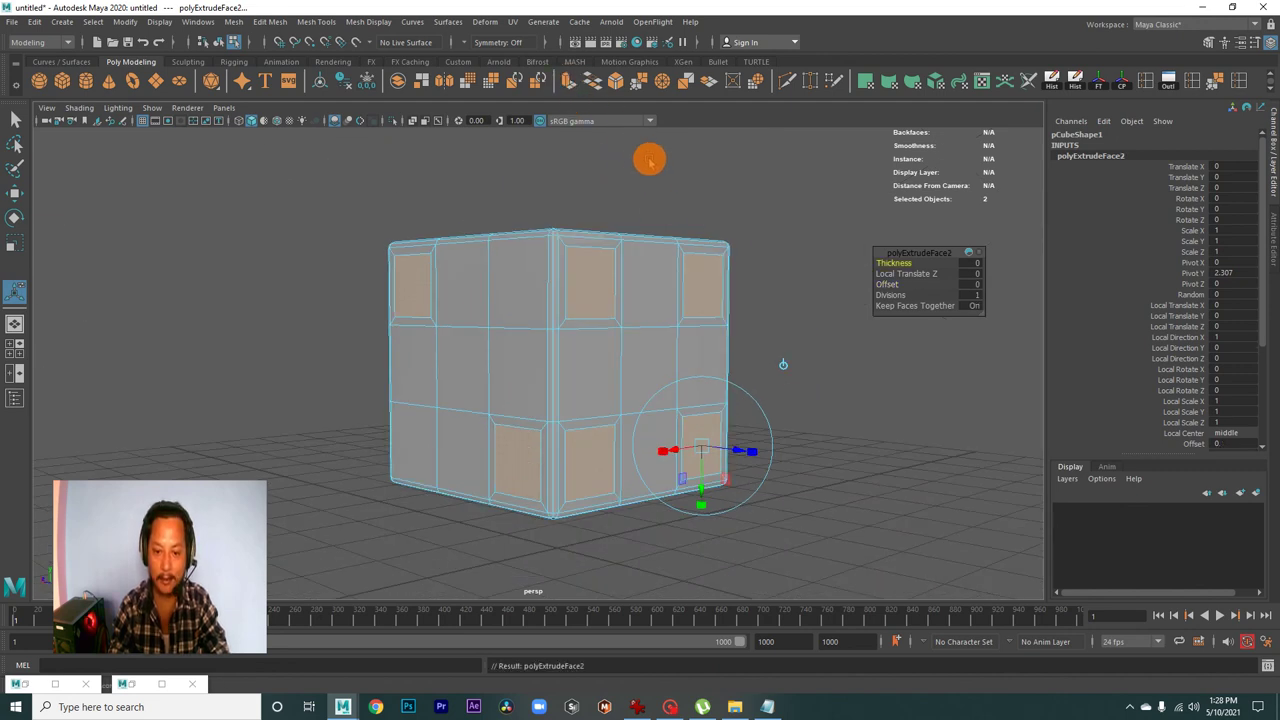
mouse_move(771, 334)
left_mouse_down("alt")
mouse_move(797, 392)
mouse_move(709, 368)
left_mouse_up("alt")
right_click_drag(709, 368, 750, 428, "alt")
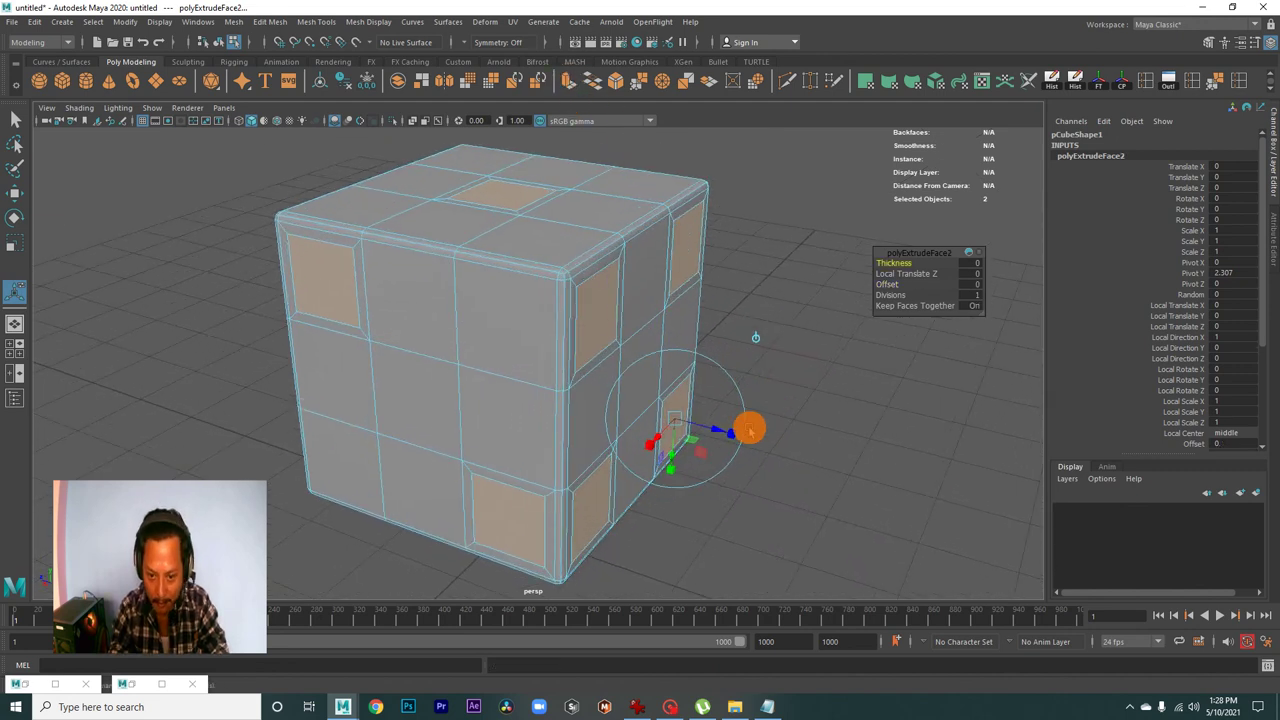
left_click_drag(717, 432, 700, 430)
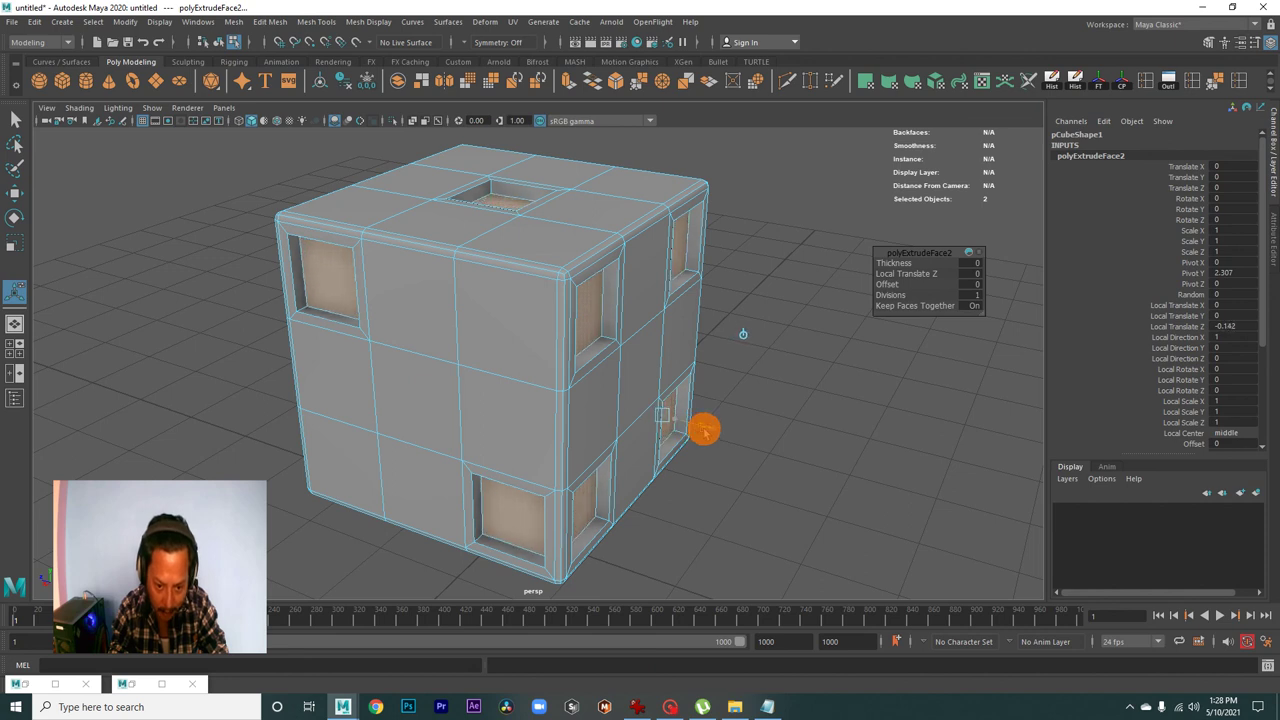
right_click_drag(652, 280, 714, 240)
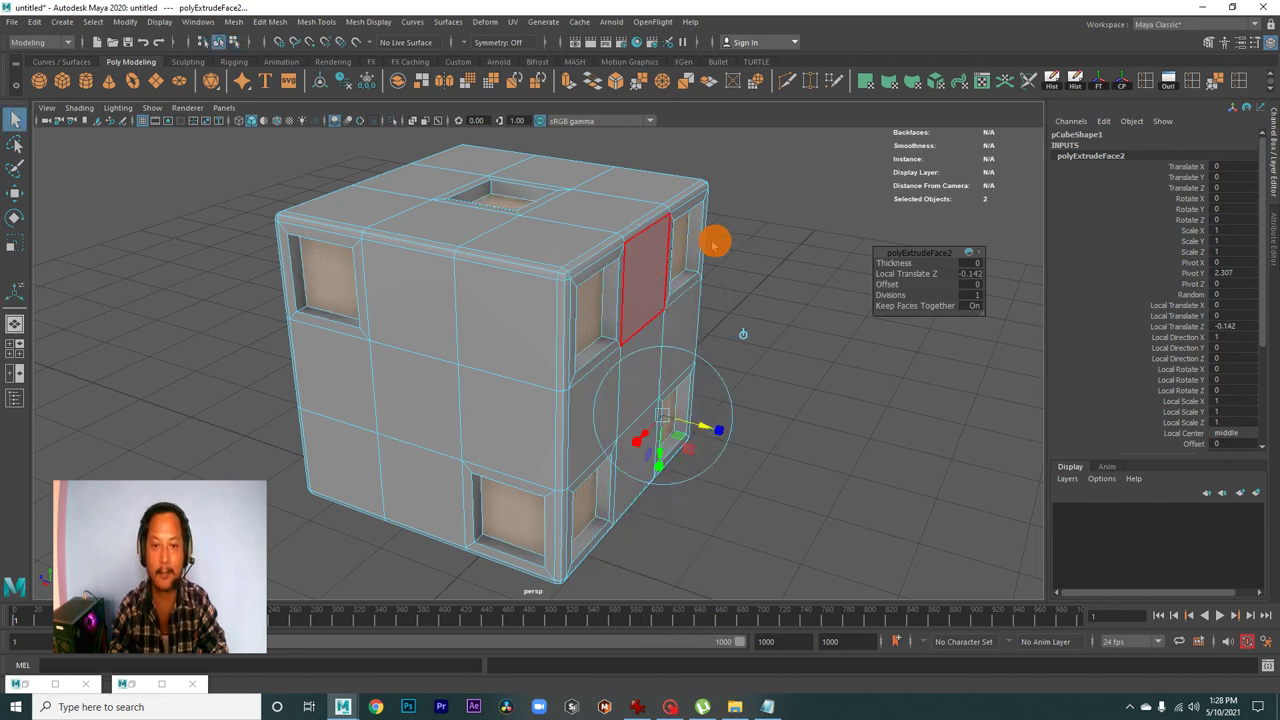
left_click(823, 371)
mouse_move(823, 371)
left_mouse_down("alt")
mouse_move(420, 369)
mouse_move(533, 283)
mouse_move(606, 349)
mouse_move(566, 314)
mouse_move(726, 336)
mouse_move(609, 349)
mouse_move(606, 363)
mouse_move(423, 331)
mouse_move(509, 329)
mouse_move(714, 569)
left_mouse_up("alt")
left_click(766, 707)
left_click(766, 707)
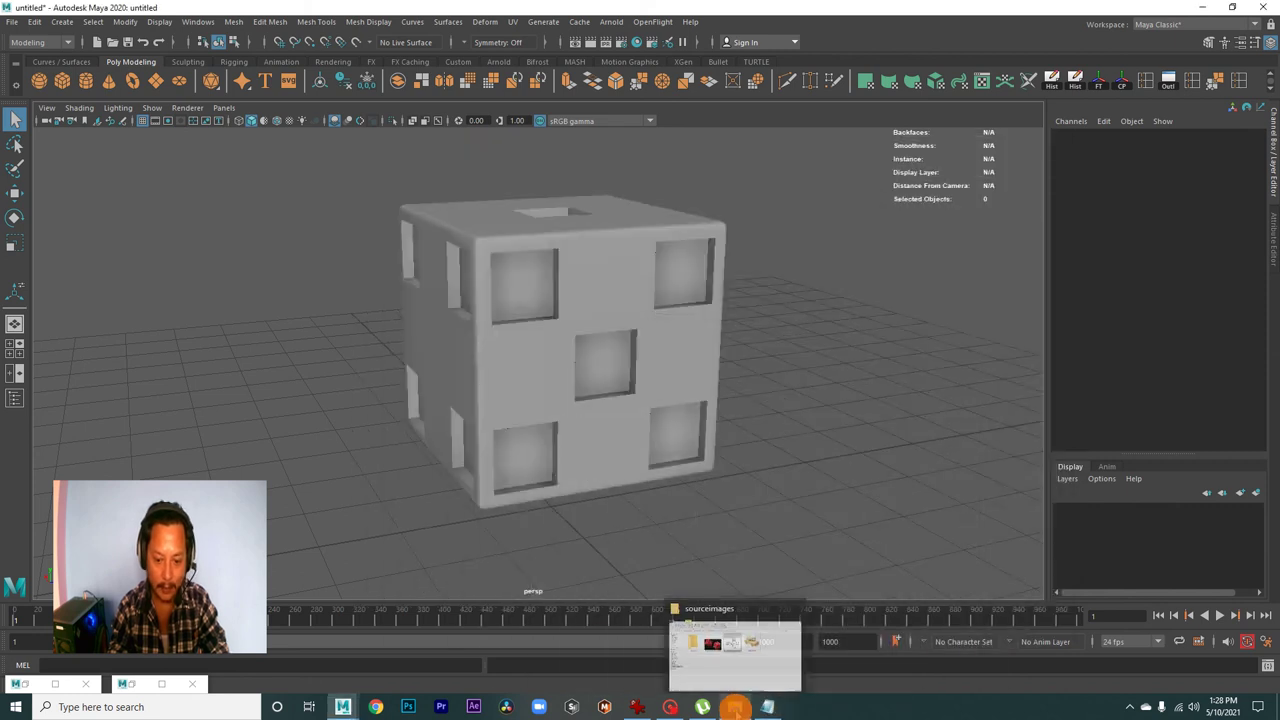
left_click(730, 660)
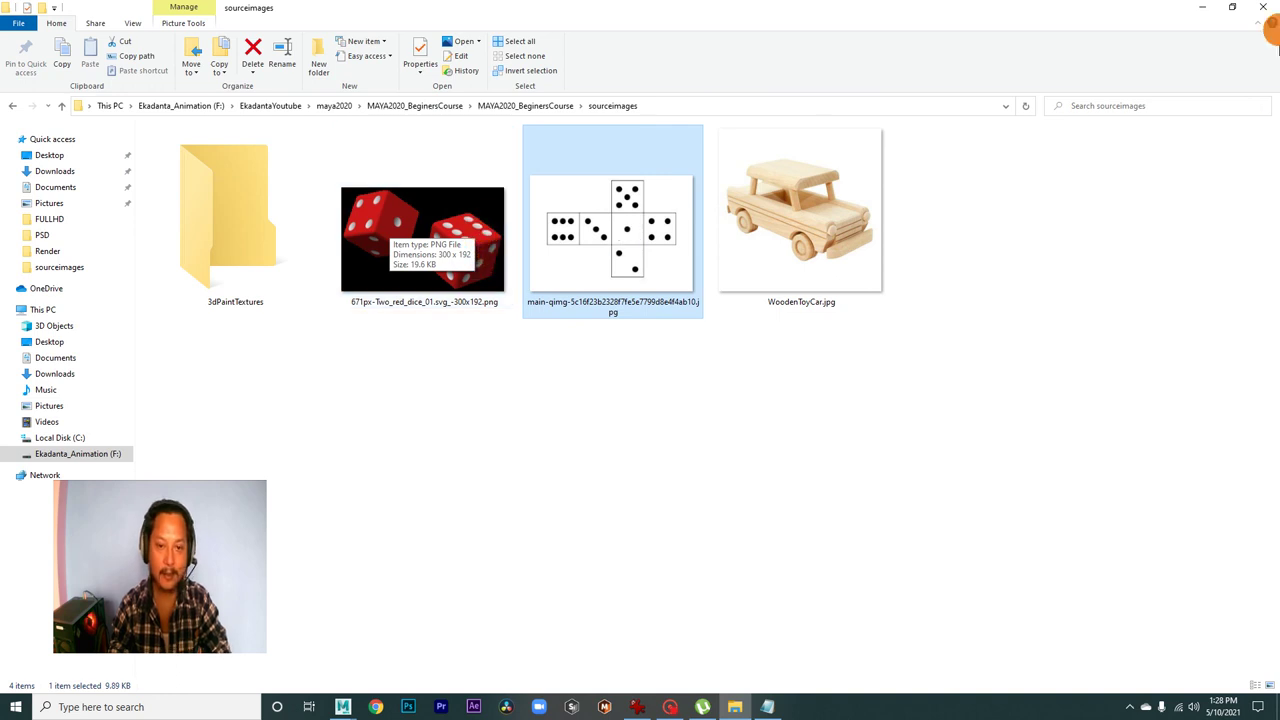
left_click(1201, 7)
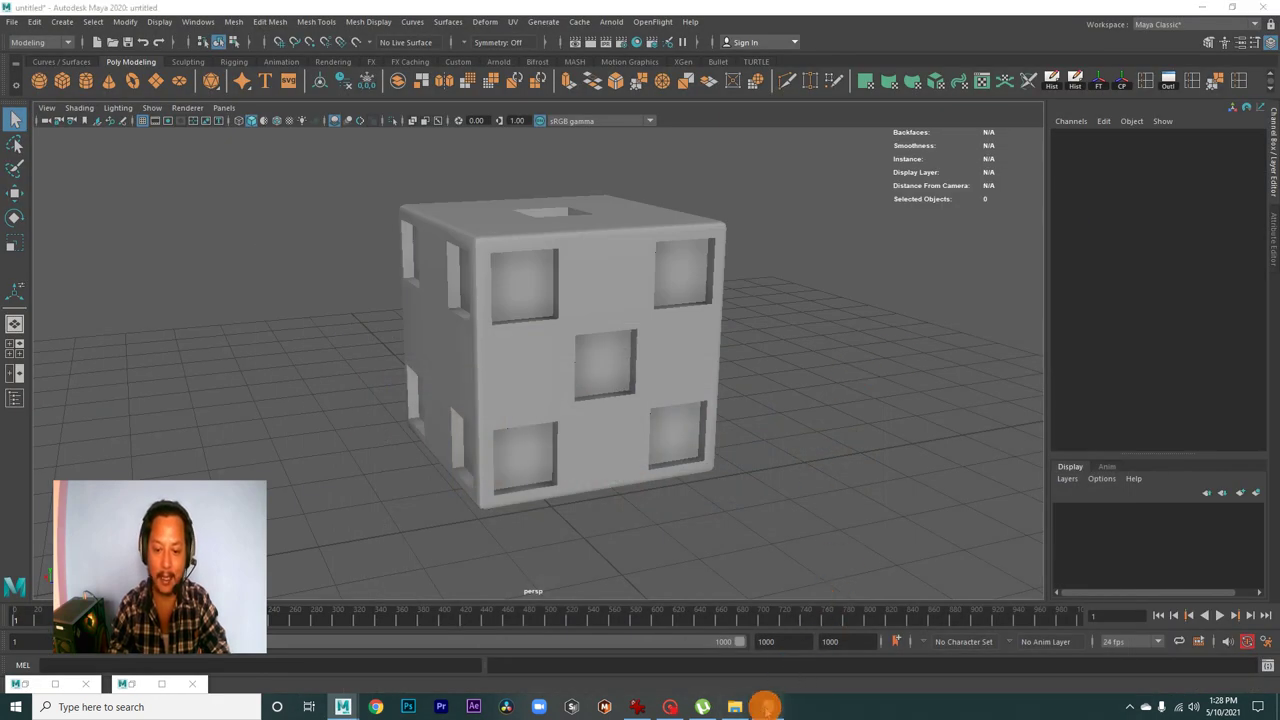
left_click(765, 706)
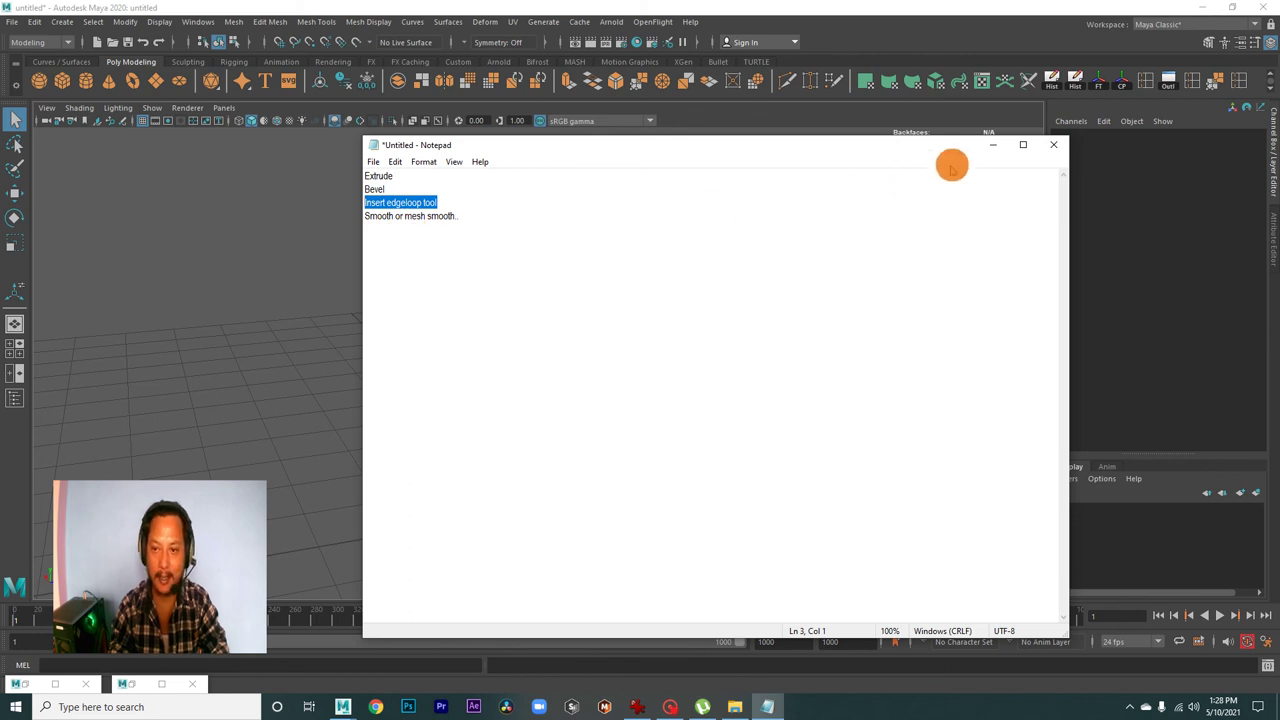
left_click(993, 145)
- Turn on Smooth Mesh Preview (3) for pCube1, then deselect and orbit to inspect the rounded pips
left_click(663, 344)
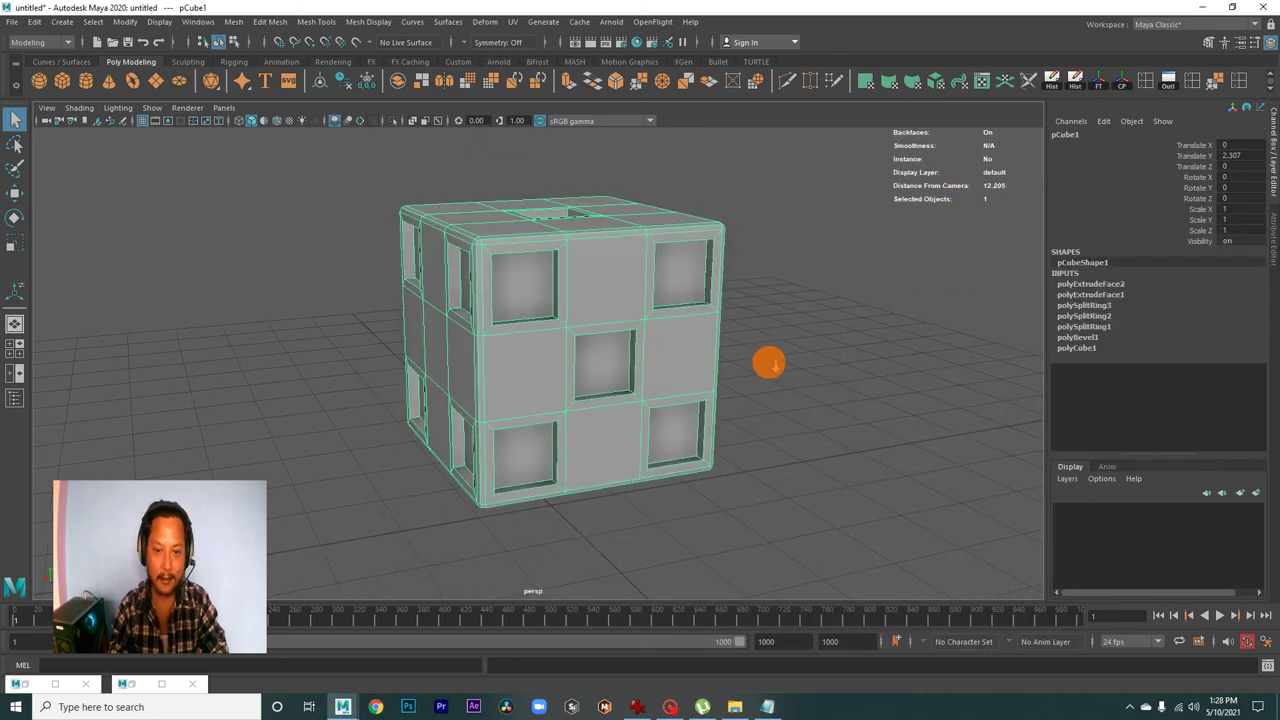
left_click_drag(766, 363, 769, 360, "alt")
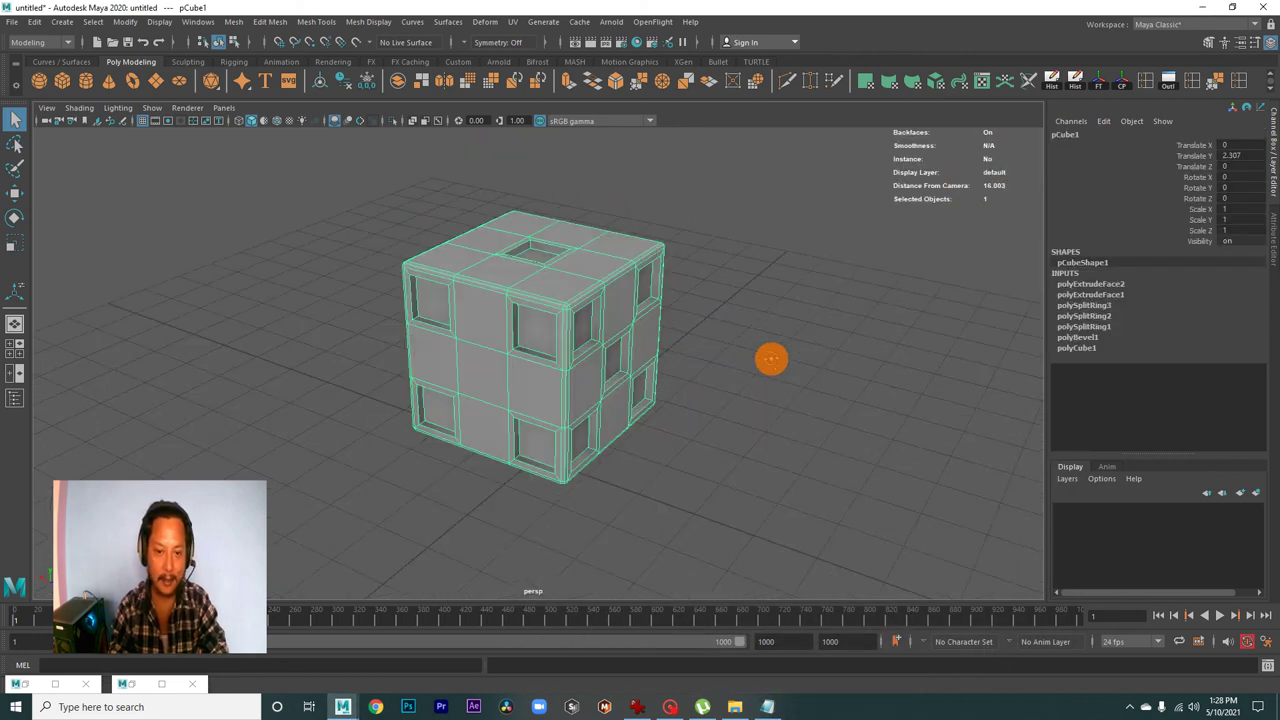
key("3")
left_click(700, 380)
mouse_move(700, 380)
left_mouse_down("alt")
mouse_move(674, 400)
mouse_move(537, 382)
mouse_move(606, 377)
mouse_move(537, 380)
mouse_move(597, 389)
mouse_move(563, 431)
mouse_move(557, 357)
mouse_move(534, 351)
mouse_move(631, 366)
mouse_move(577, 372)
mouse_move(629, 429)
mouse_move(617, 403)
mouse_move(646, 406)
mouse_move(526, 403)
mouse_move(586, 366)
mouse_move(660, 374)
mouse_move(560, 372)
mouse_move(620, 402)
left_mouse_up("alt")
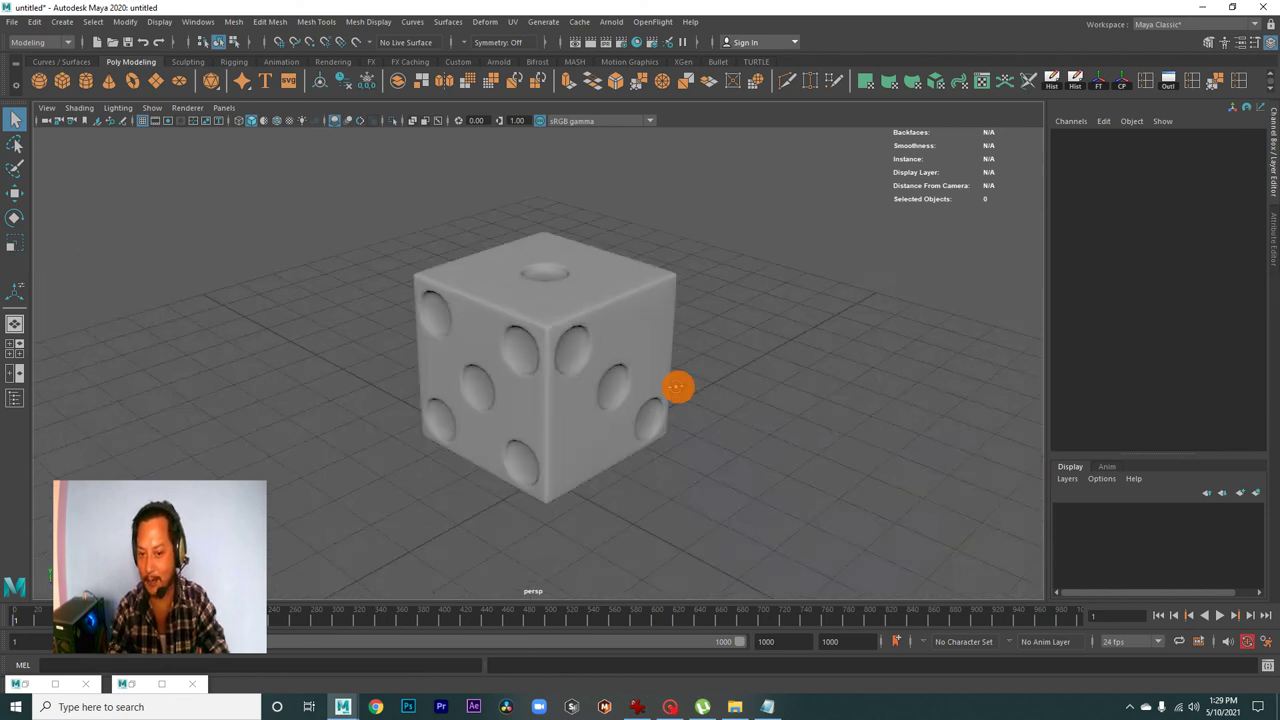
right_click_drag(534, 378, 571, 379, "alt")
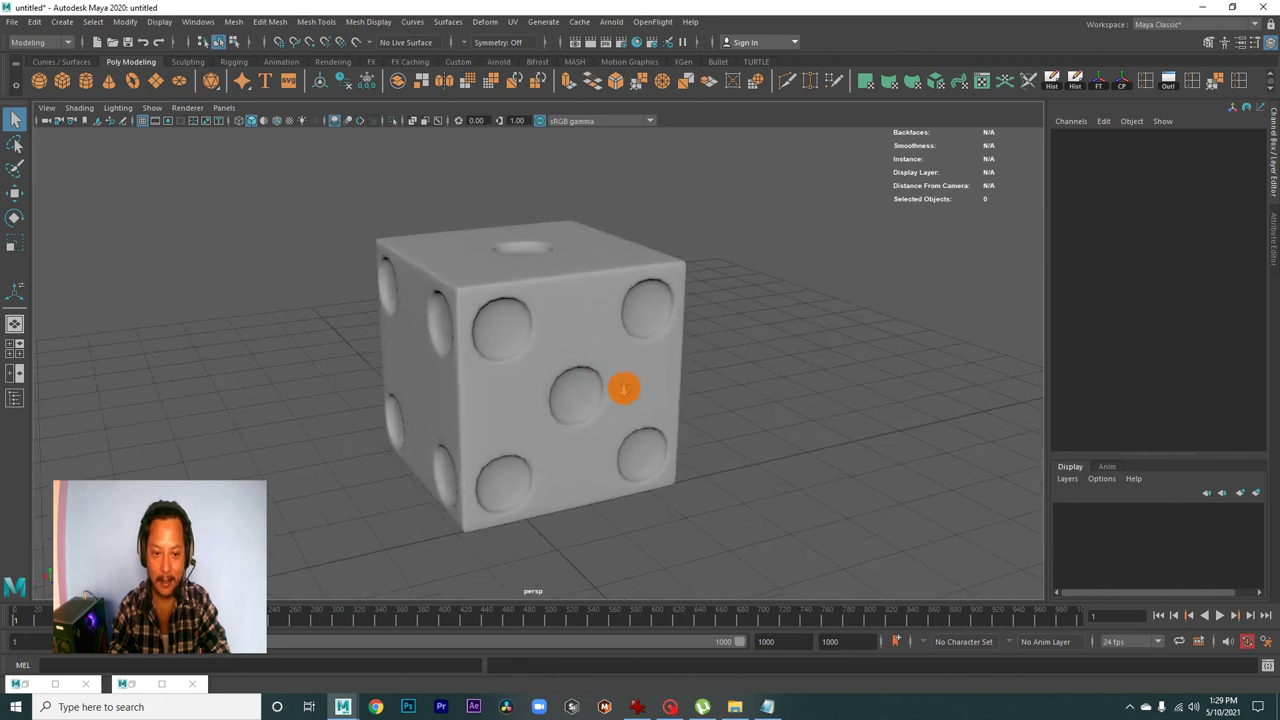
left_click_drag(619, 406, 500, 377, "alt")
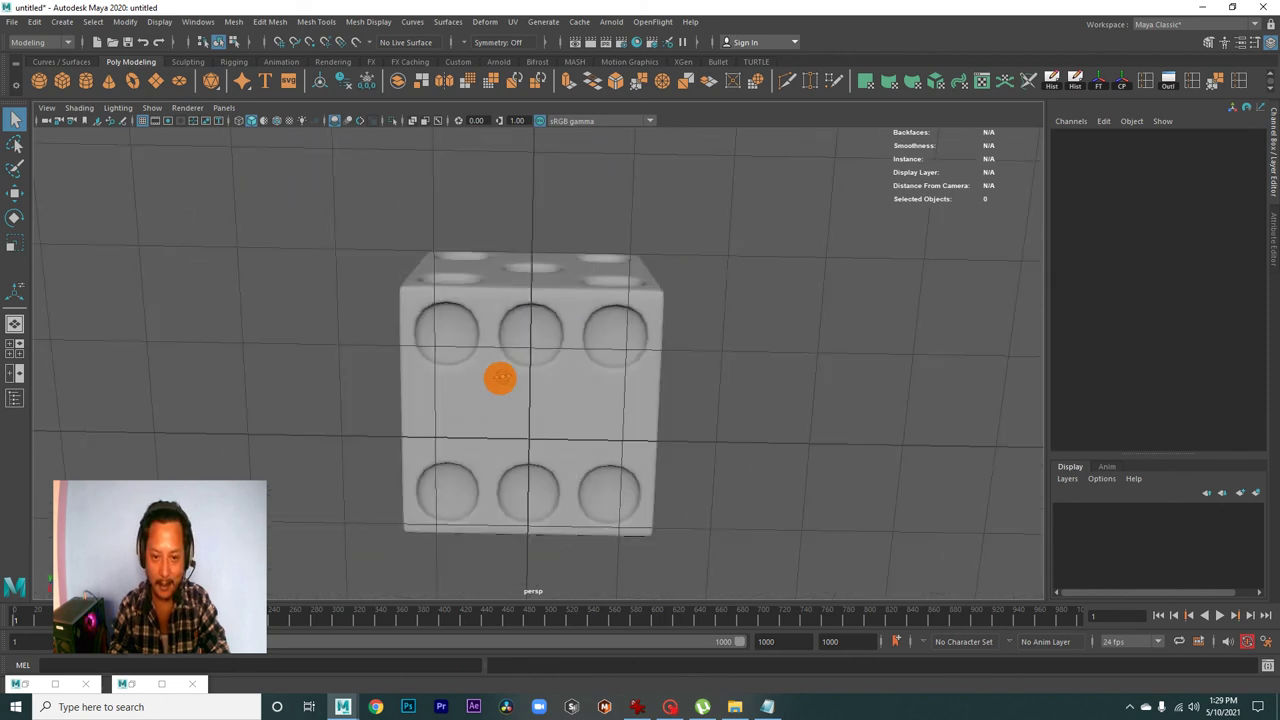
mouse_move(460, 418)
left_mouse_down("alt")
mouse_move(577, 420)
mouse_move(503, 397)
mouse_move(563, 357)
mouse_move(666, 343)
mouse_move(600, 354)
mouse_move(568, 383)
mouse_move(571, 363)
mouse_move(534, 343)
mouse_move(566, 374)
mouse_move(639, 385)
mouse_move(554, 400)
mouse_move(589, 417)
mouse_move(498, 397)
mouse_move(500, 423)
mouse_move(634, 357)
mouse_move(646, 369)
mouse_move(597, 356)
mouse_move(509, 391)
mouse_move(620, 394)
mouse_move(522, 421)
mouse_move(623, 414)
mouse_move(449, 369)
mouse_move(590, 375)
mouse_move(506, 380)
mouse_move(549, 343)
mouse_move(791, 623)
left_mouse_up("alt")
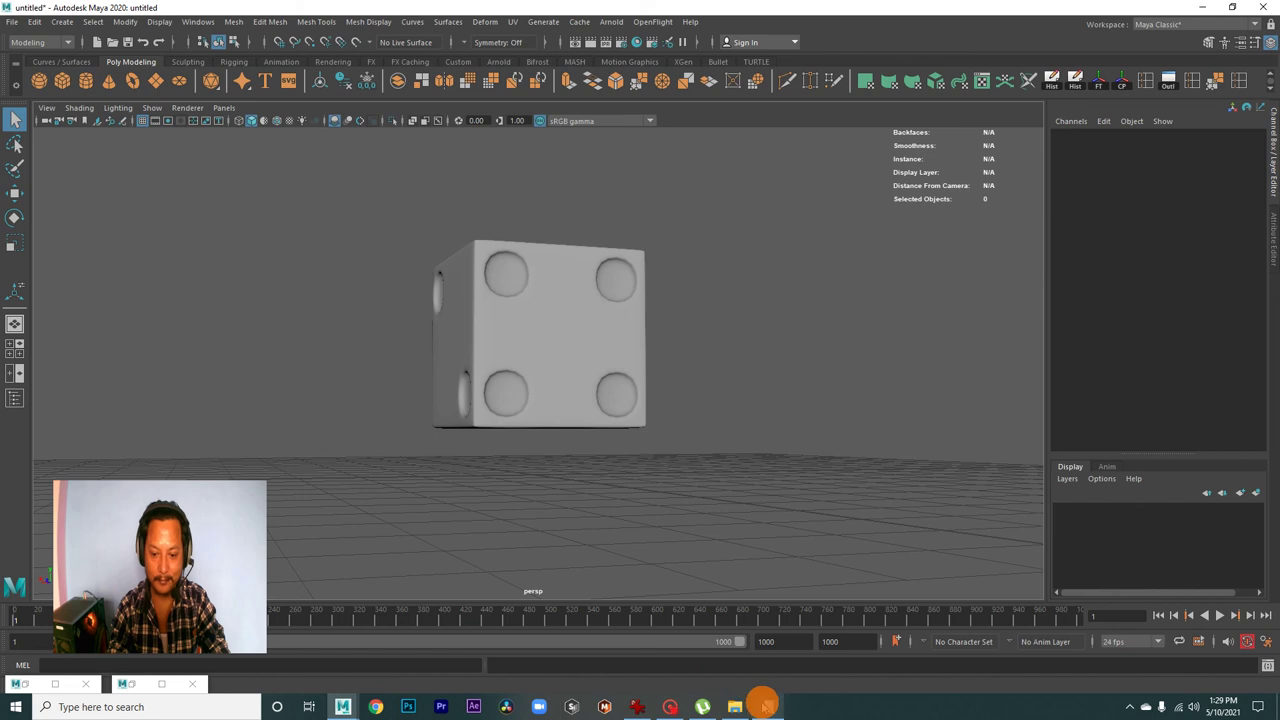
left_click(765, 706)
left_click_drag(395, 176, 323, 174)
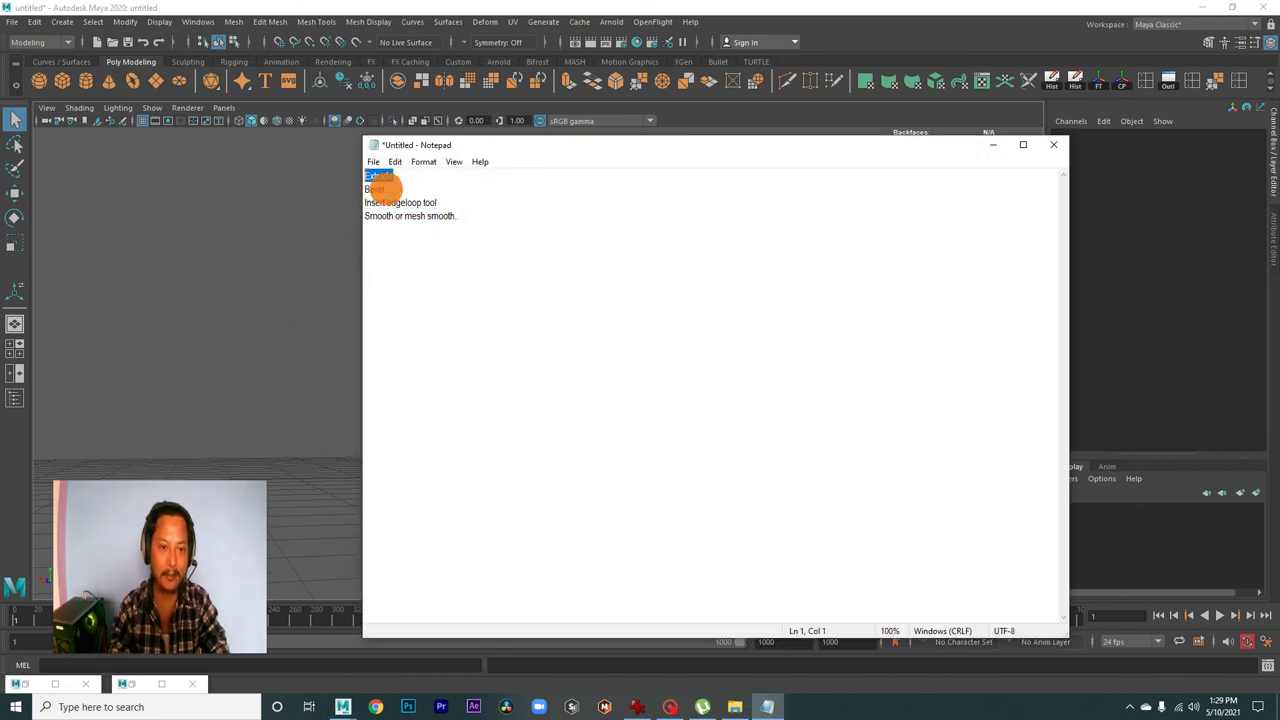
left_click(365, 214)
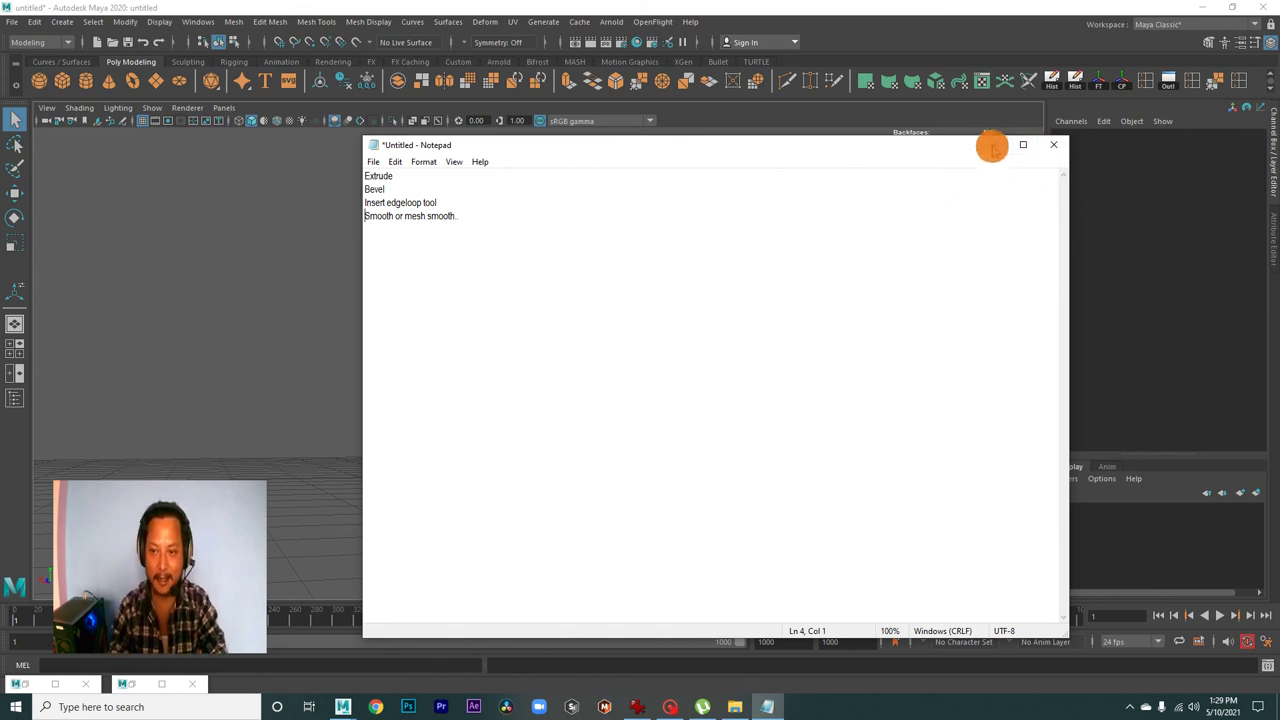
left_click(993, 144)
left_click(610, 365)
left_click_drag(665, 397, 640, 437, "alt")
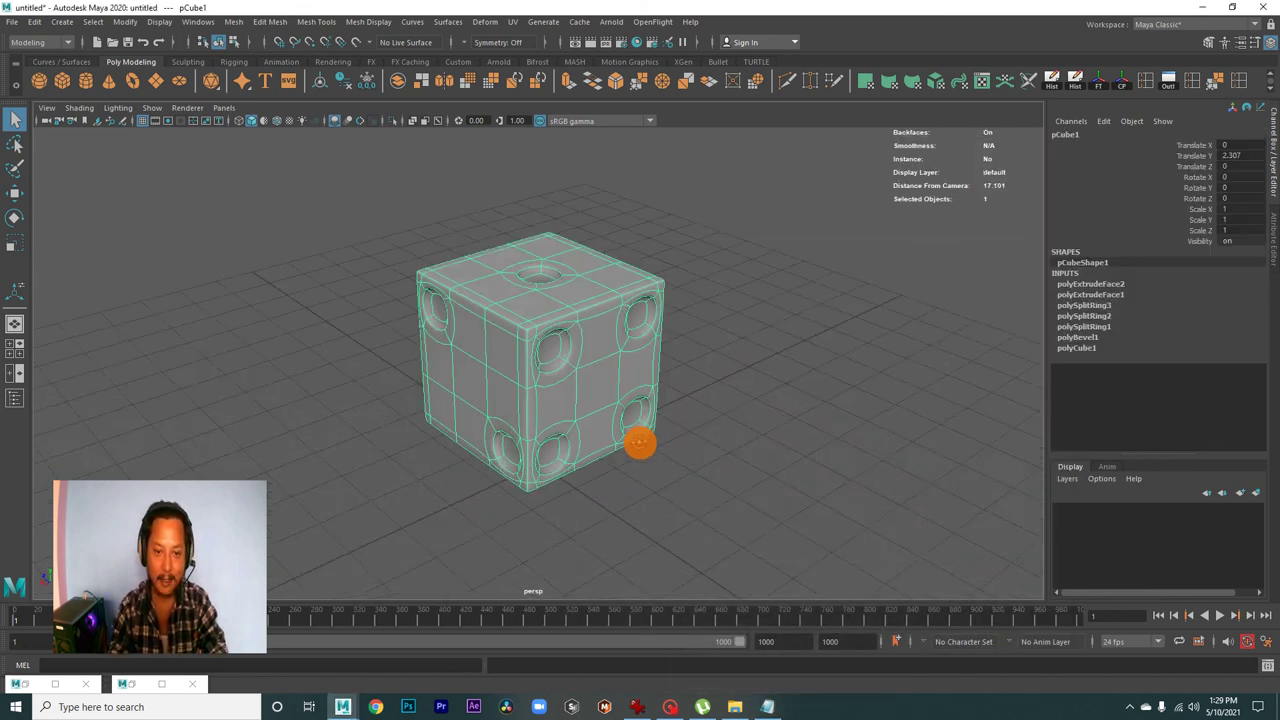
scroll(760, 430, "up", 2)
left_click(750, 441)
left_click_drag(745, 438, 611, 446, "alt")
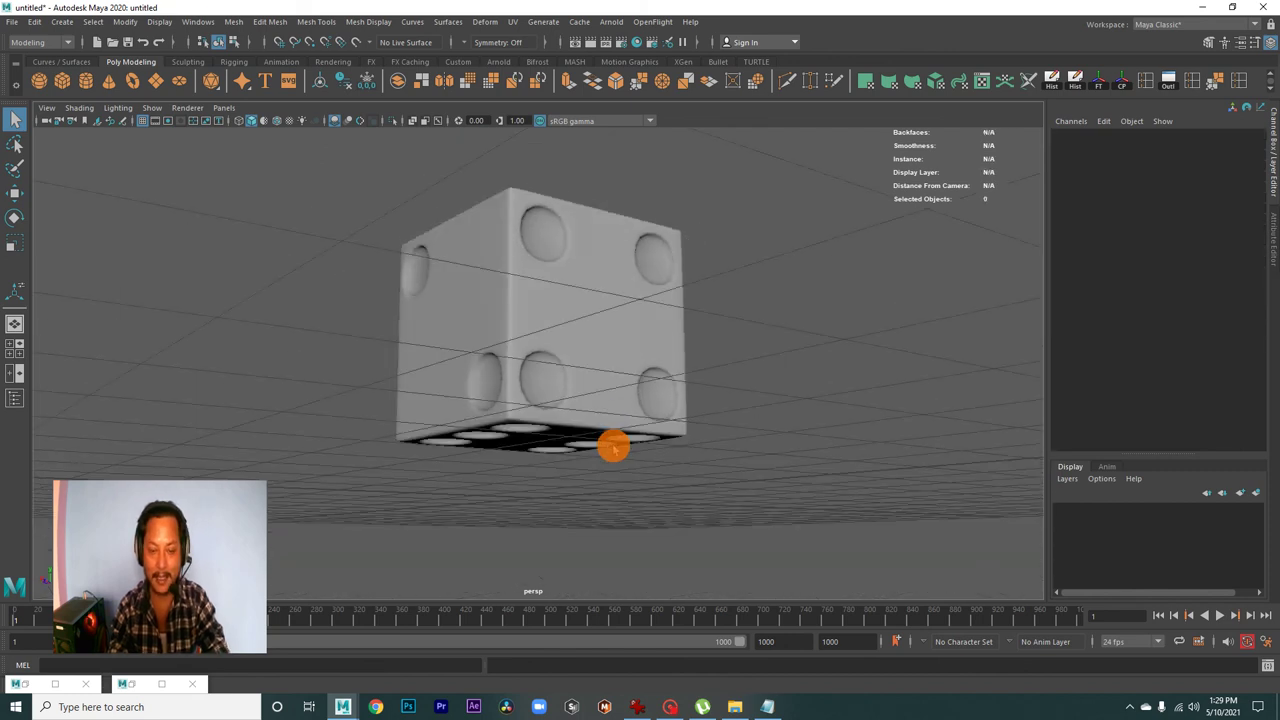